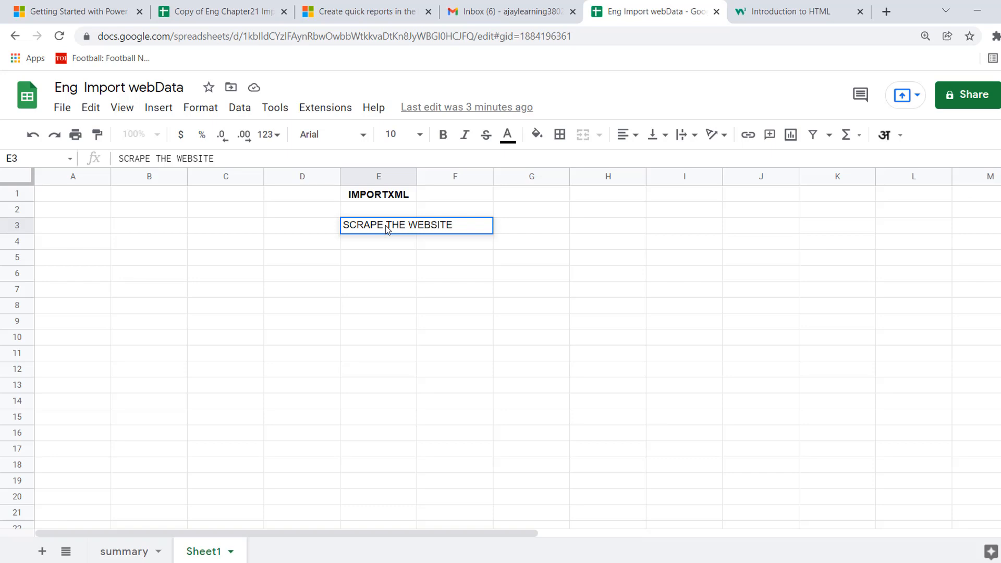
Complete the text in E3 as SCRAPE THE WEBSITE CONTENT and list HEADERS, PARAGRAPHS and TABLES in cells E5 to E7.
text(CONTENT)
key(Return)
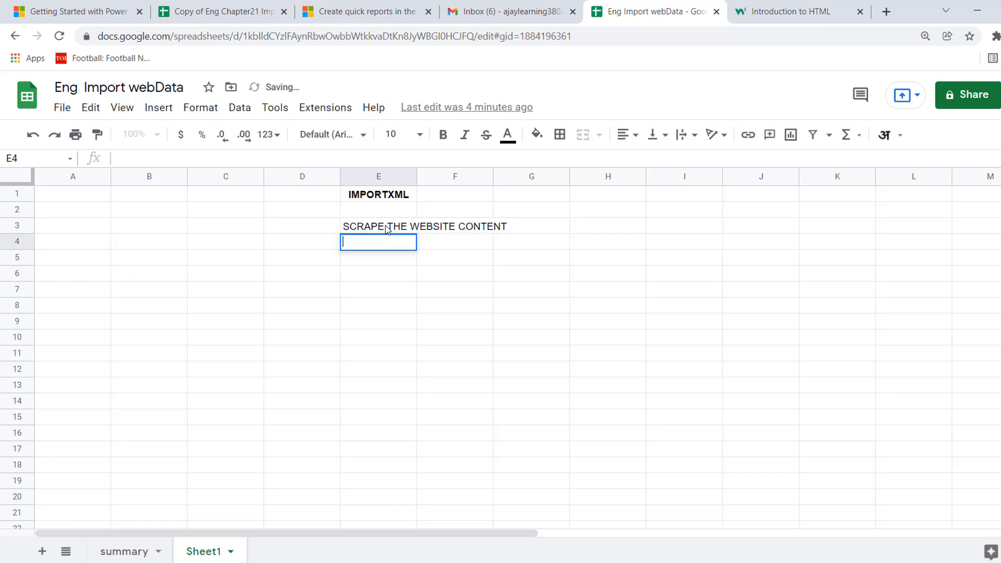
key(Down)
text(HEADERS)
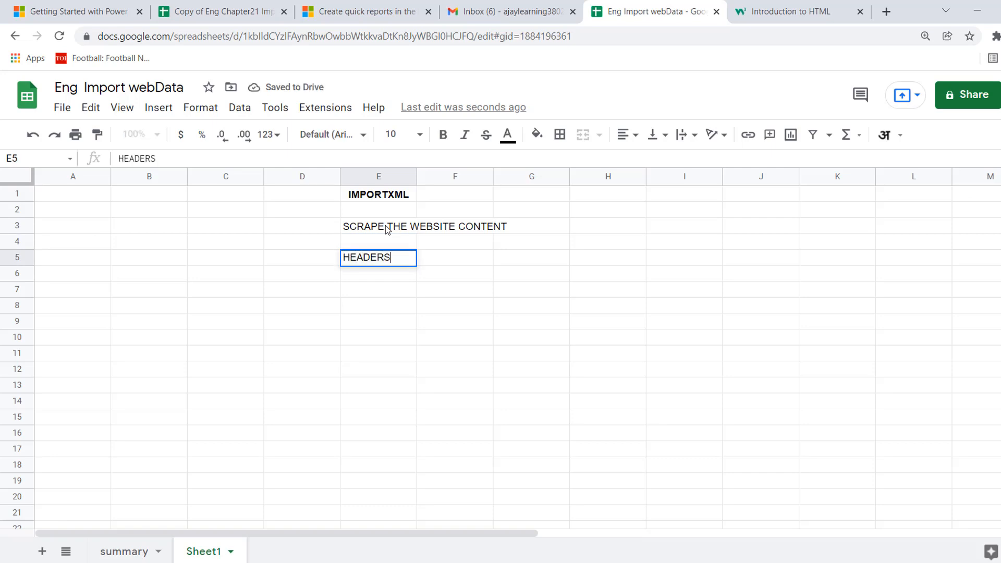
key(Return)
text(PARAGRAPHS)
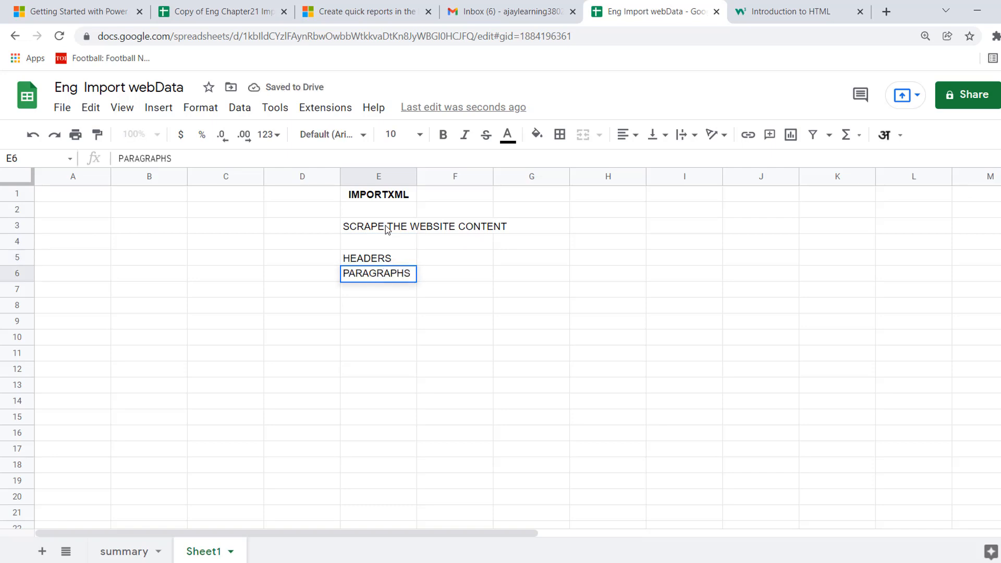
key(Return)
text(TABLES)
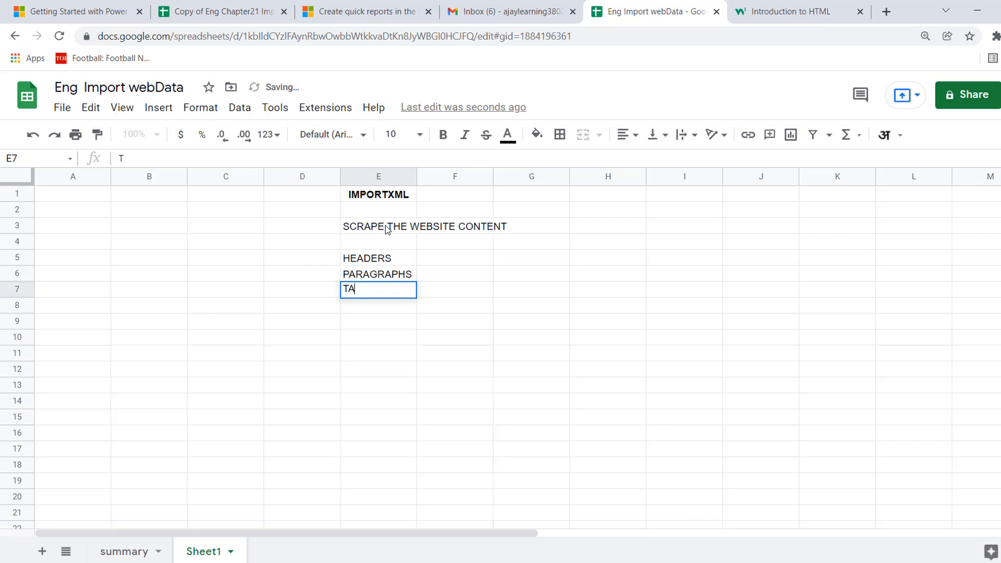
key(Return)
key(Up)
key(Up)
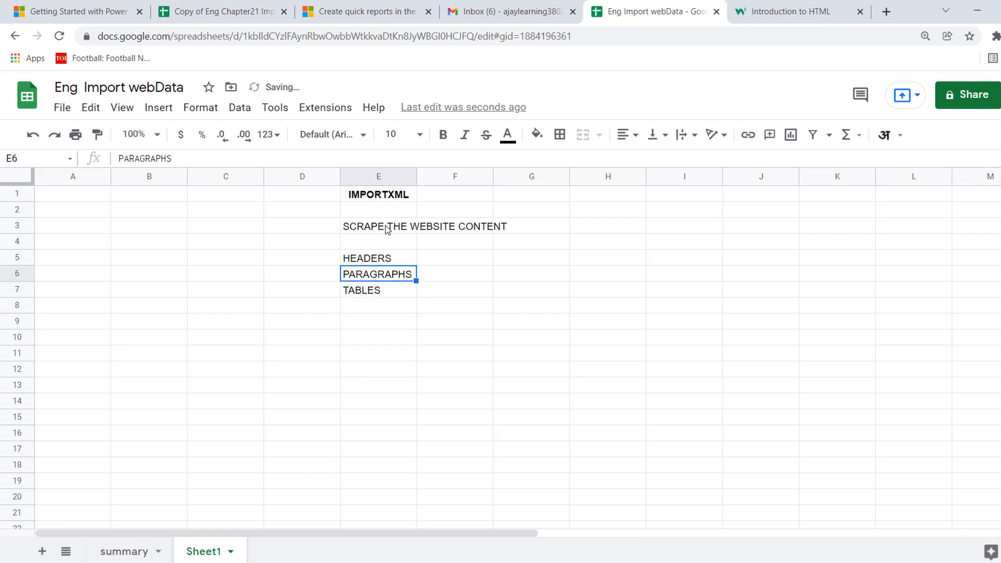
key(Up)
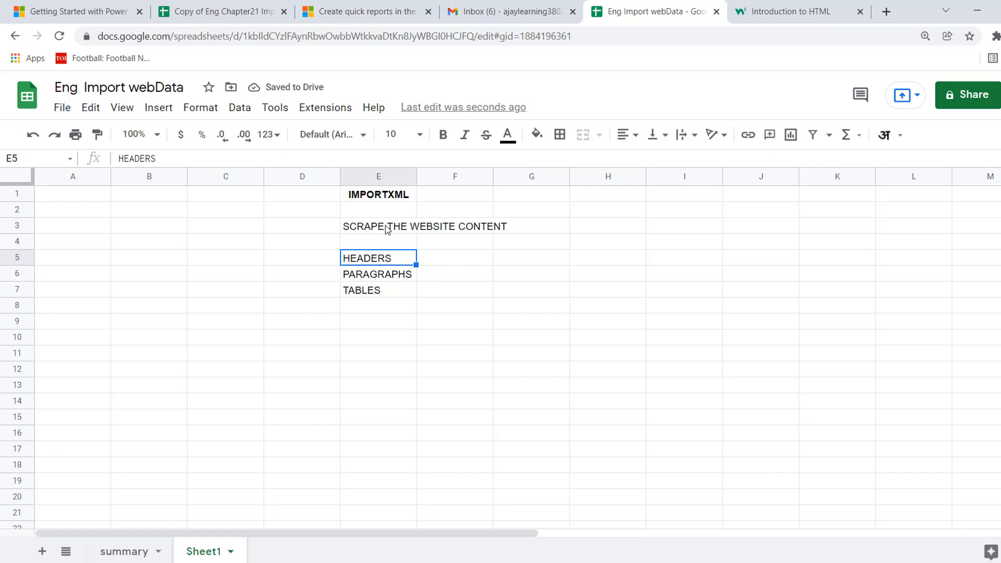
key(Down)
key(Down)
key(Up)
key(Up)
click(577, 229)
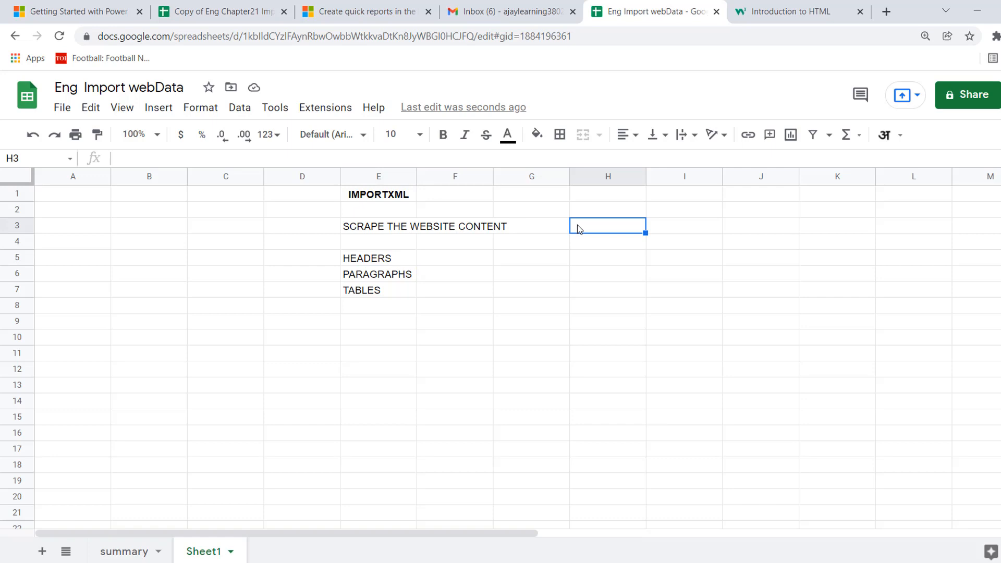
List PYTHON, VBA -INTERNET EXPLORER and VBA SELENIUM in cells I2 to I4.
click(677, 217)
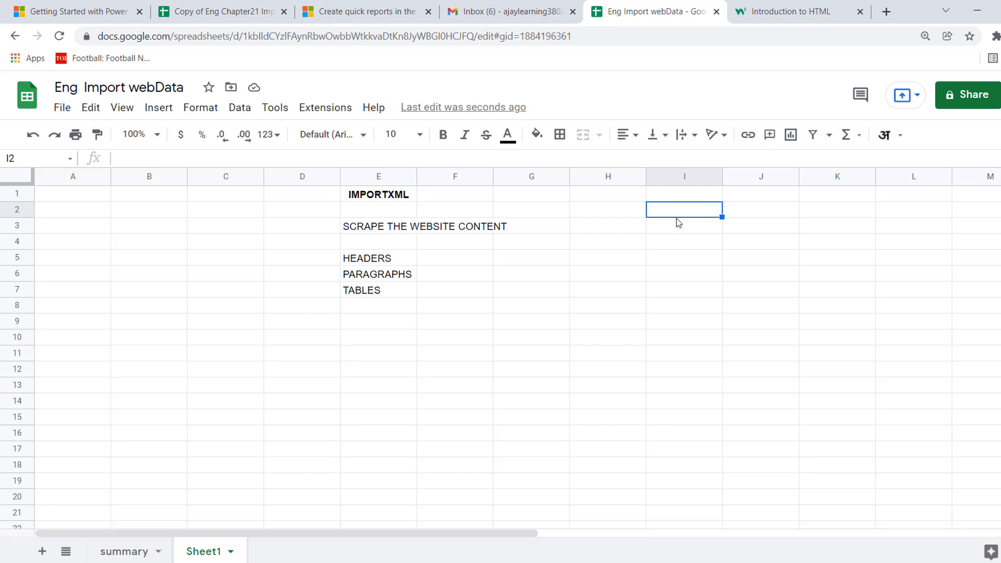
text(PYTHON)
key(Return)
text(VBA)
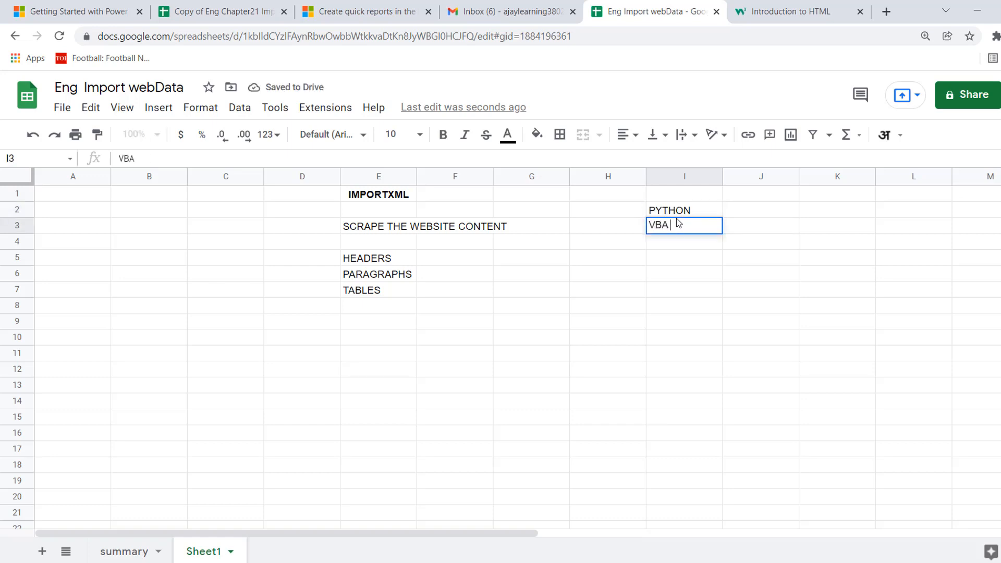
text( -INTERNET E)
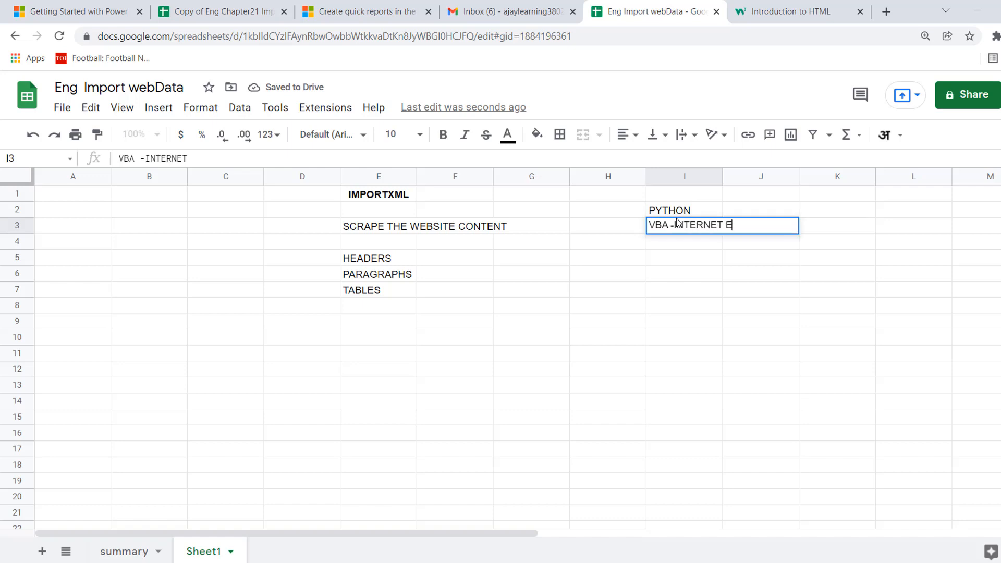
text(XPLORER)
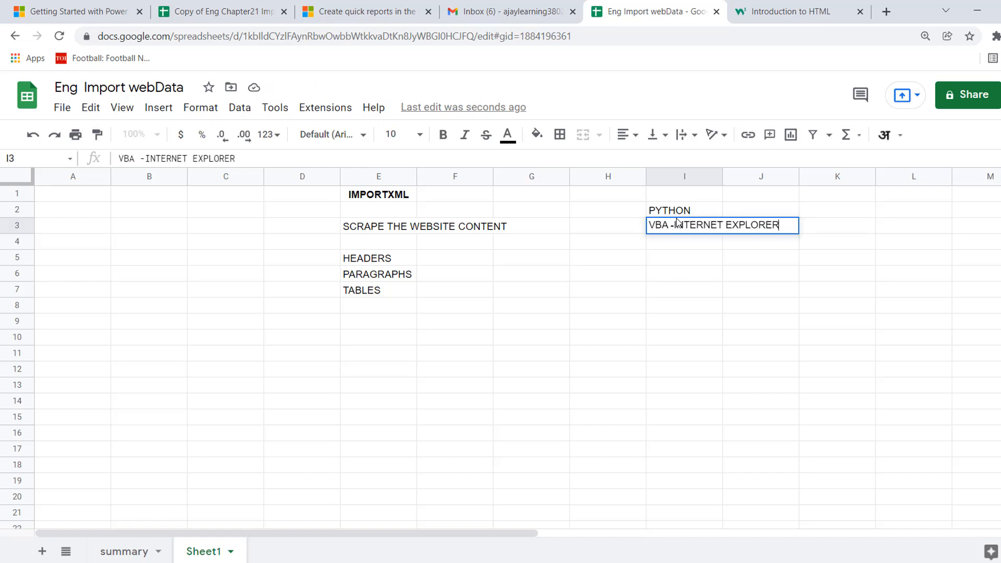
key(Return)
click(677, 222)
key(Down)
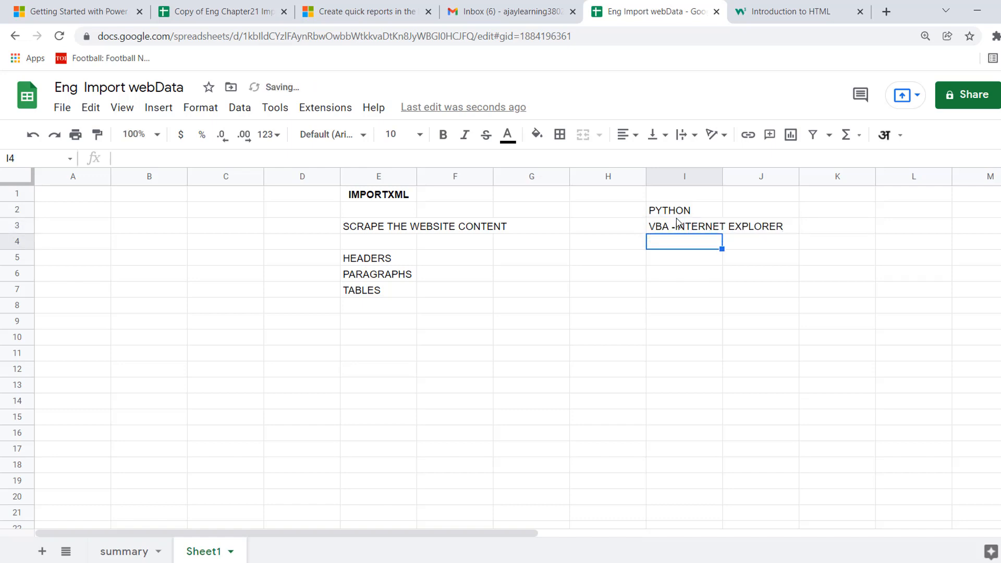
text(VBA SELENIUM)
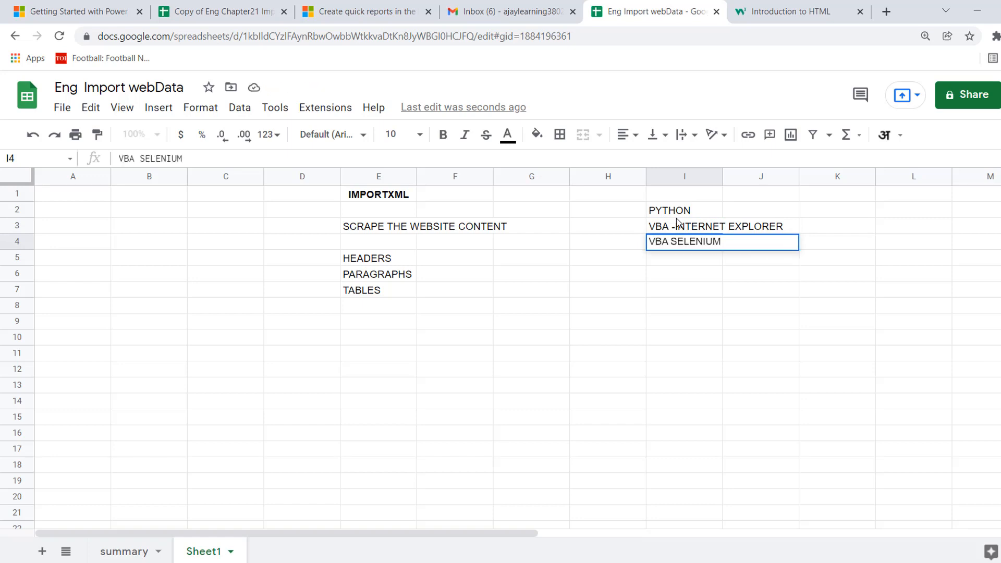
key(Return)
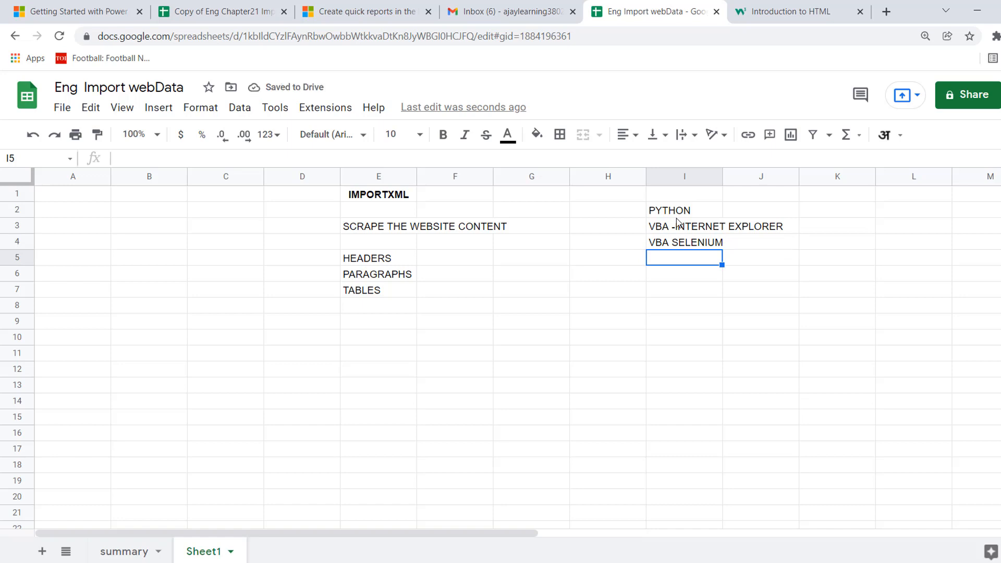
key(Up)
key(Up)
key(Up)
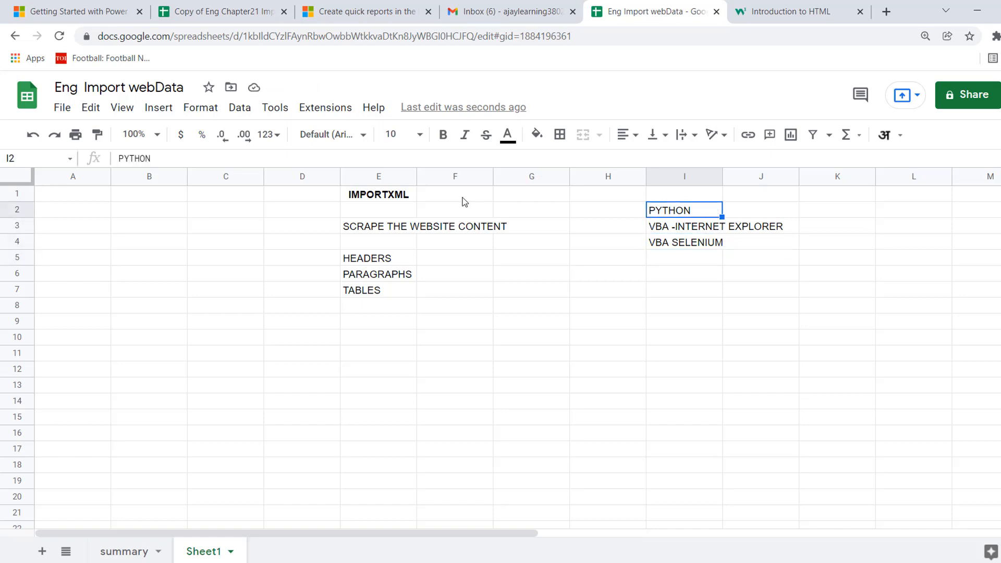
click(298, 229)
click(402, 197)
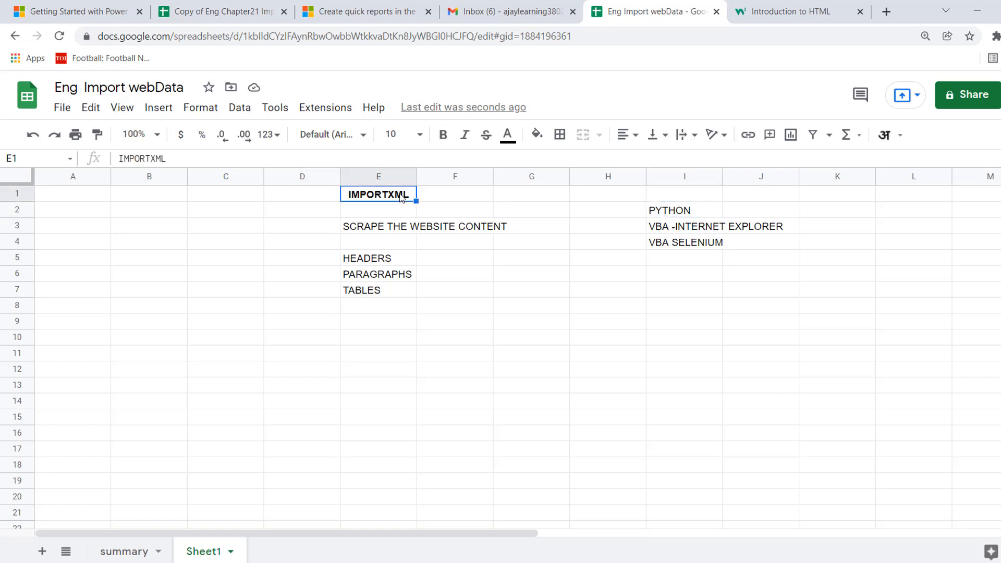
click(296, 308)
text(=IMPORT)
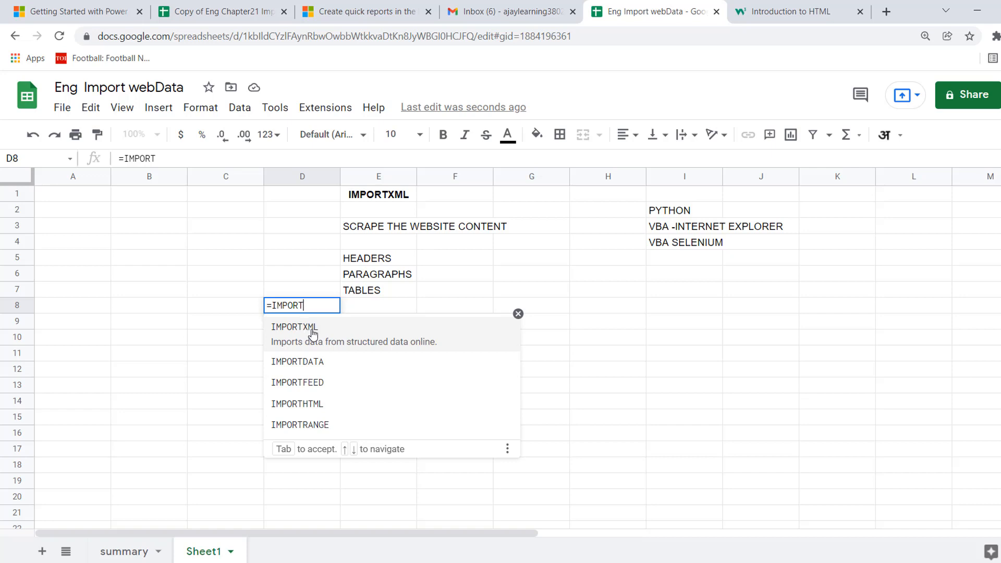
key(Escape)
key(Escape)
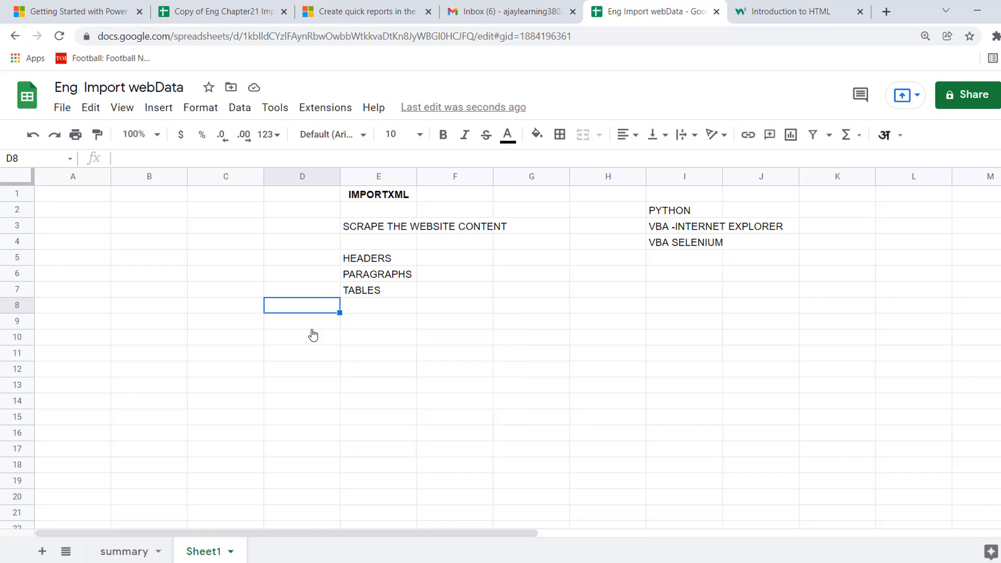
Enter the heading HTML in cell A1.
click(80, 200)
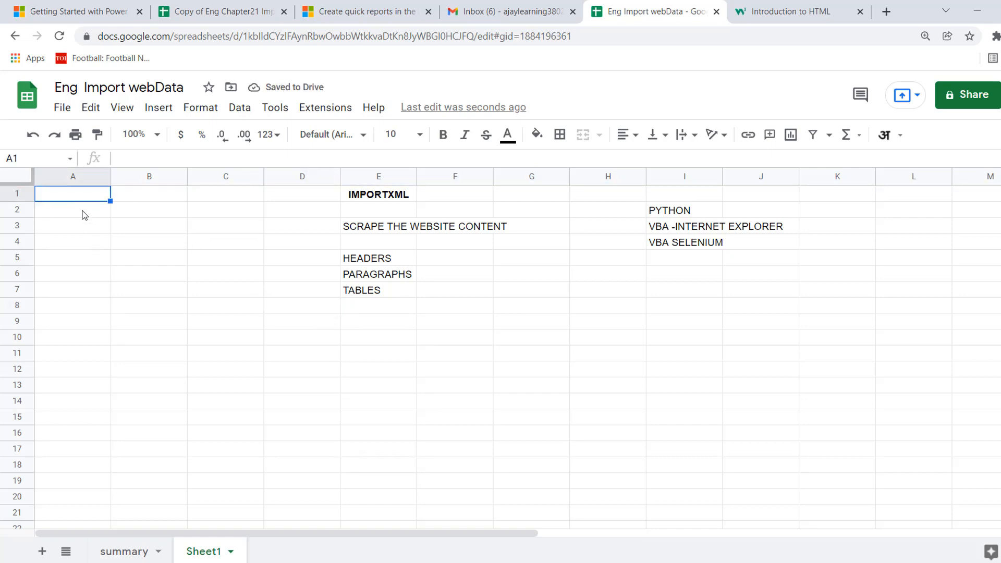
text(HTML)
key(Return)
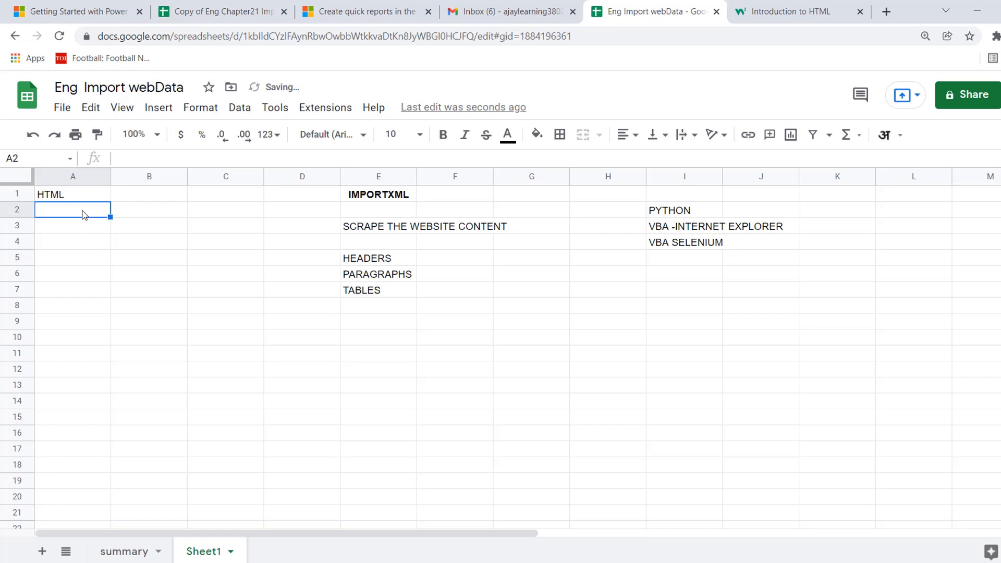
key(Down)
key(Up)
View the HTML Introduction page on W3Schools and return to the Eng Import webData spreadsheet.
click(768, 19)
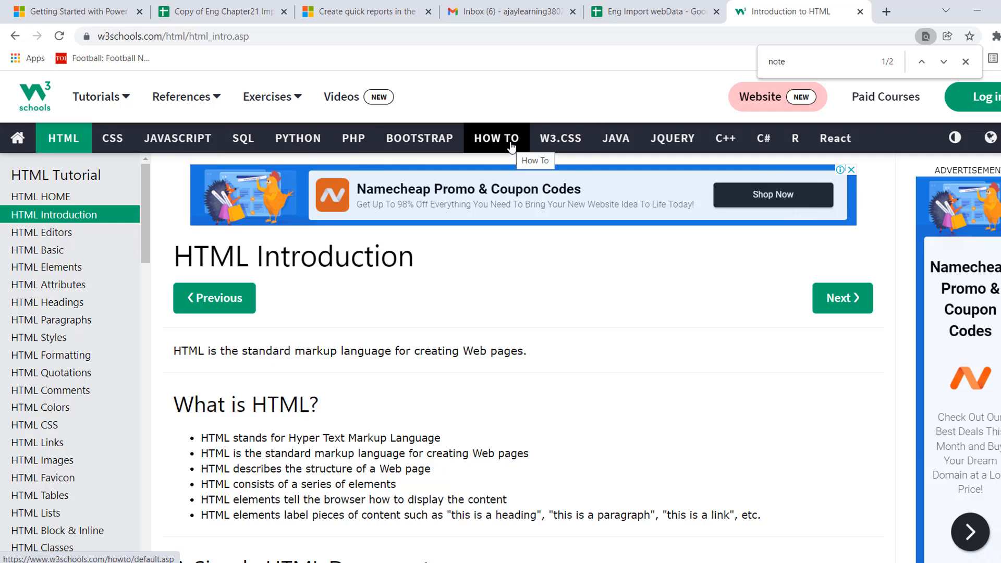
click(635, 15)
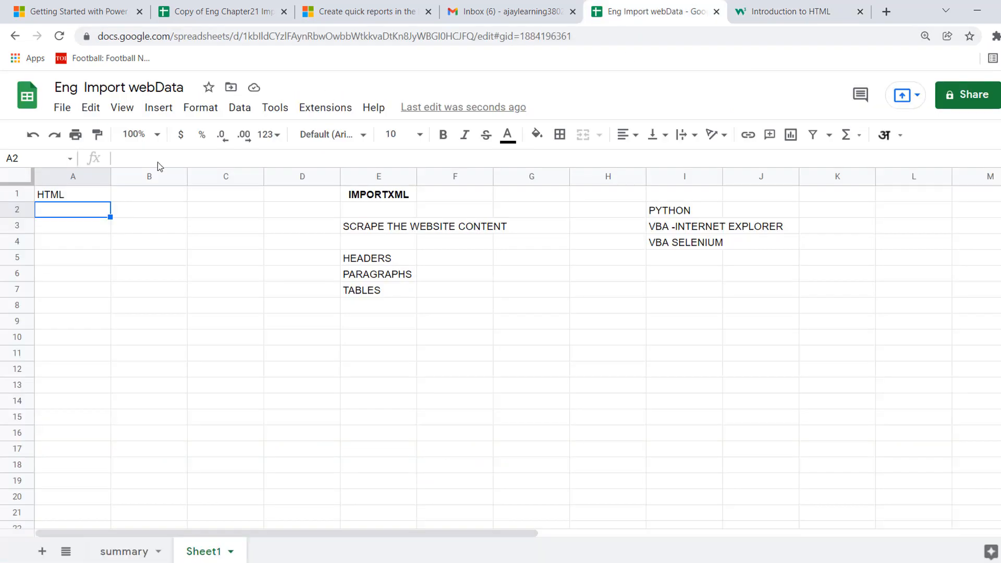
click(76, 196)
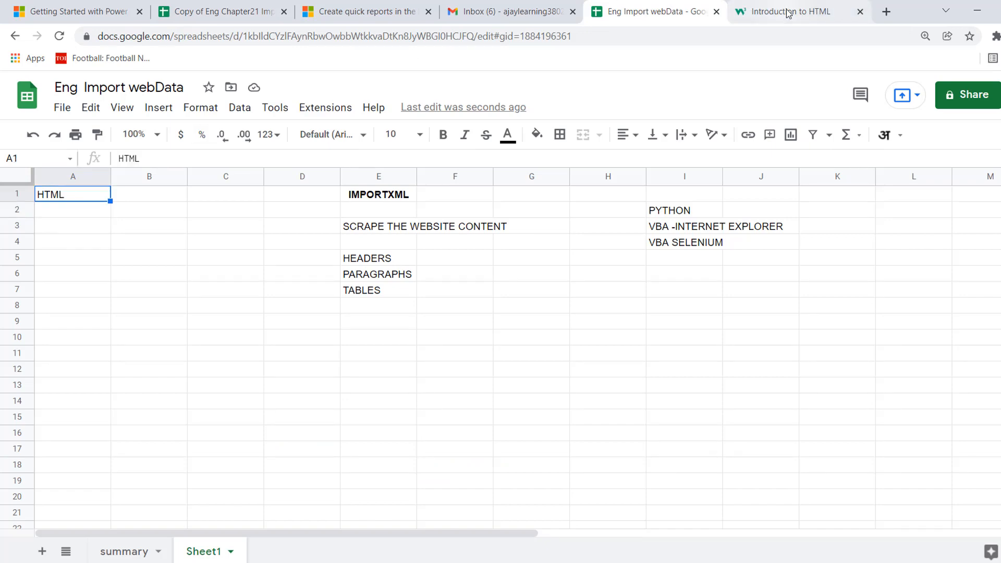
click(748, 7)
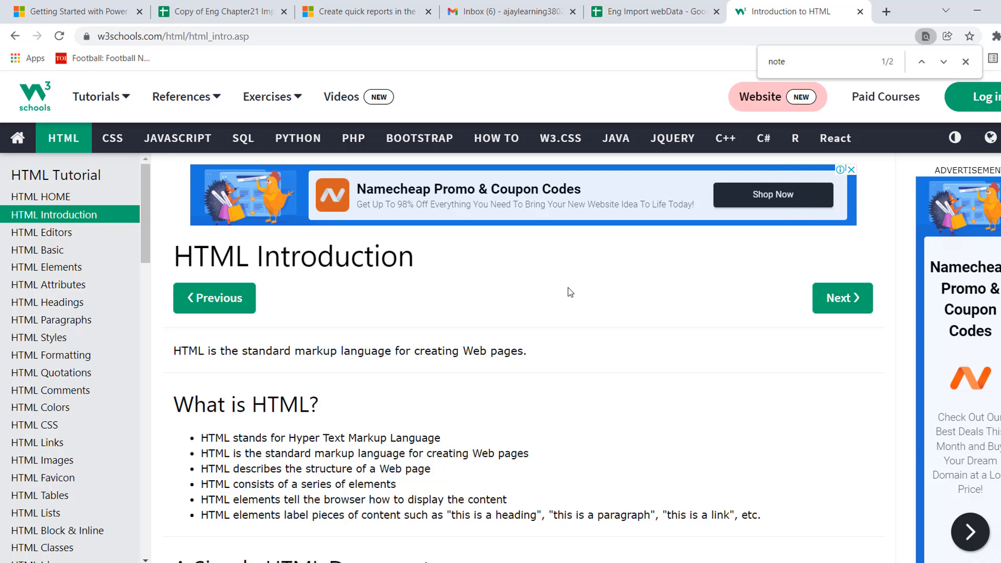
click(646, 12)
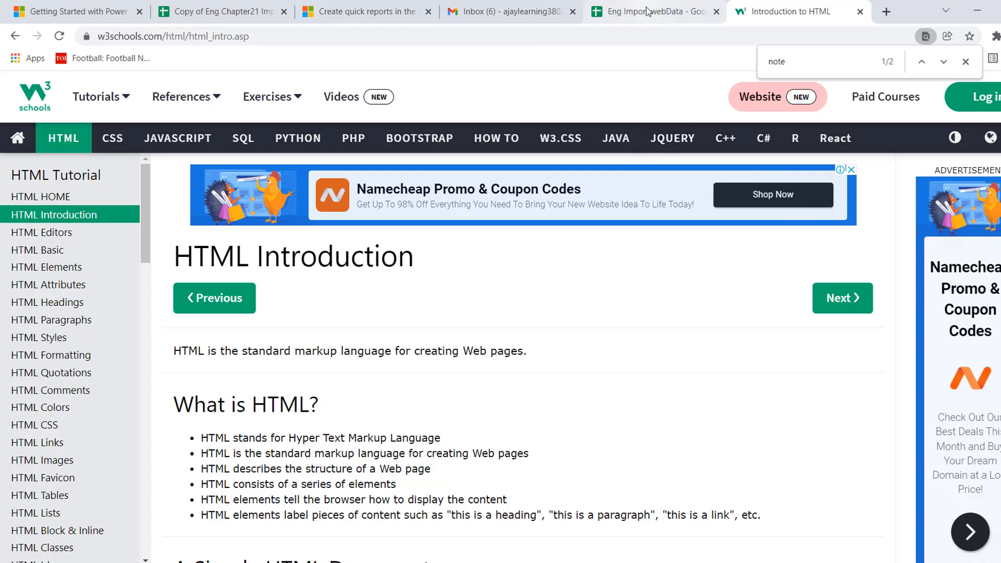
Center the HTML heading horizontally in cell A1.
click(77, 210)
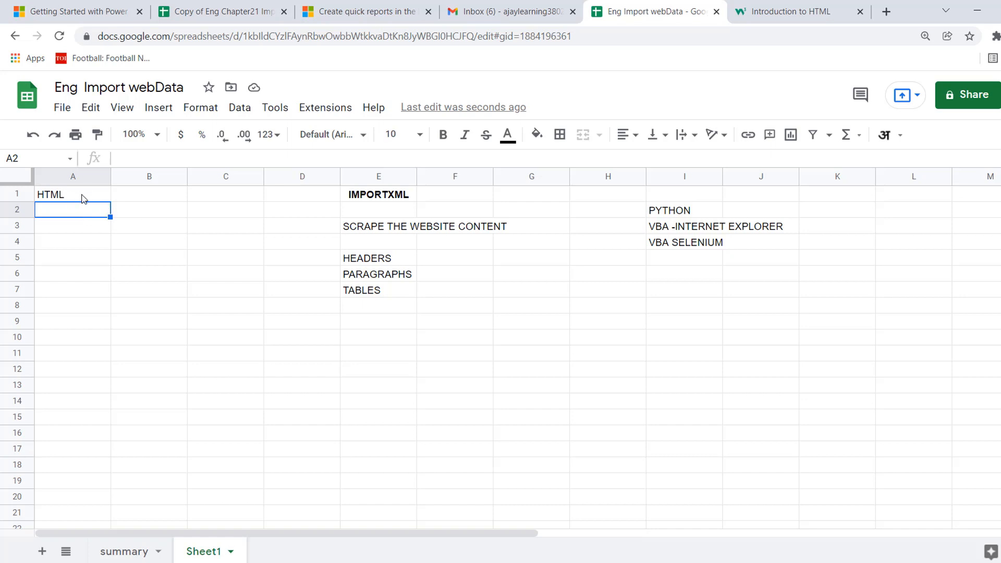
click(84, 198)
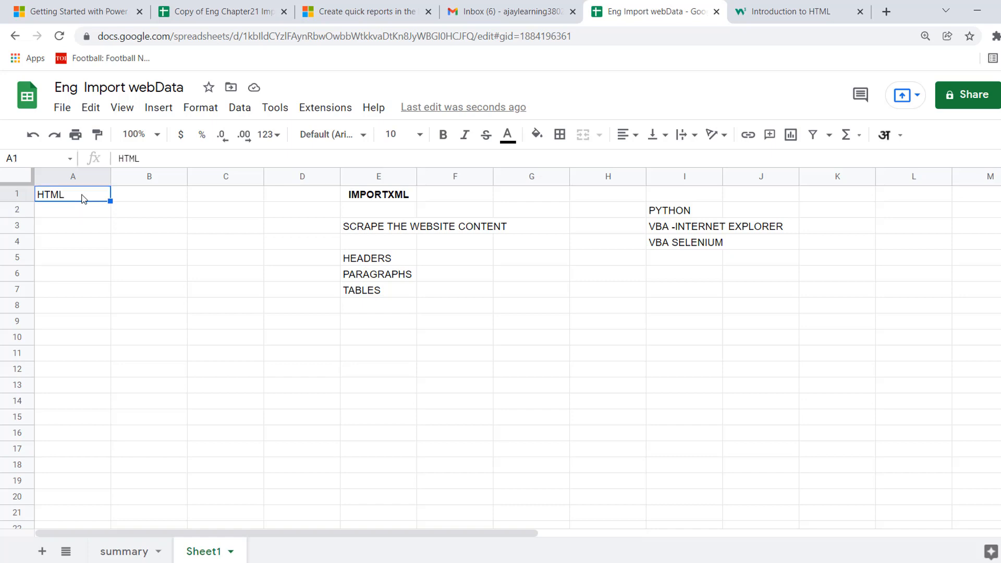
click(630, 136)
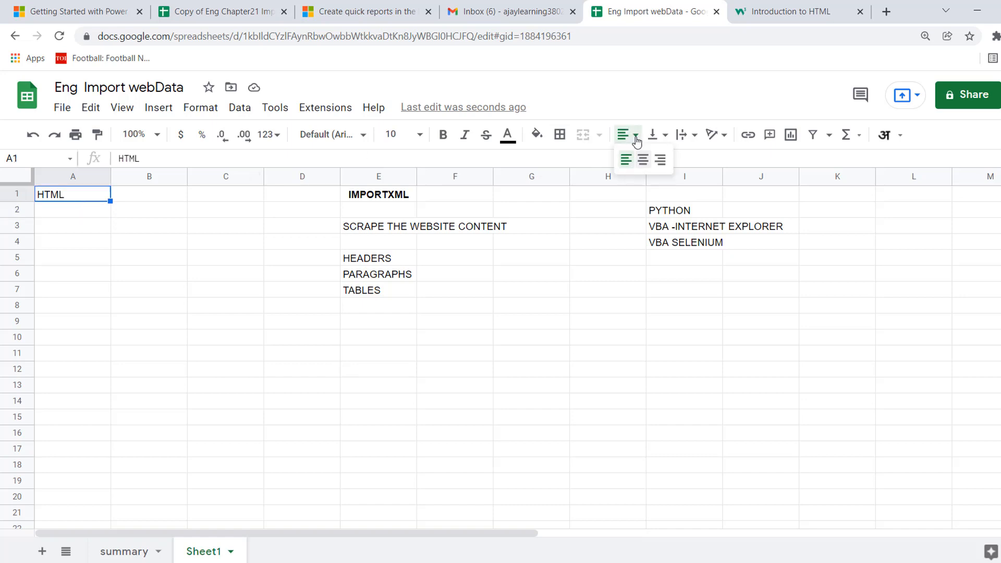
click(643, 160)
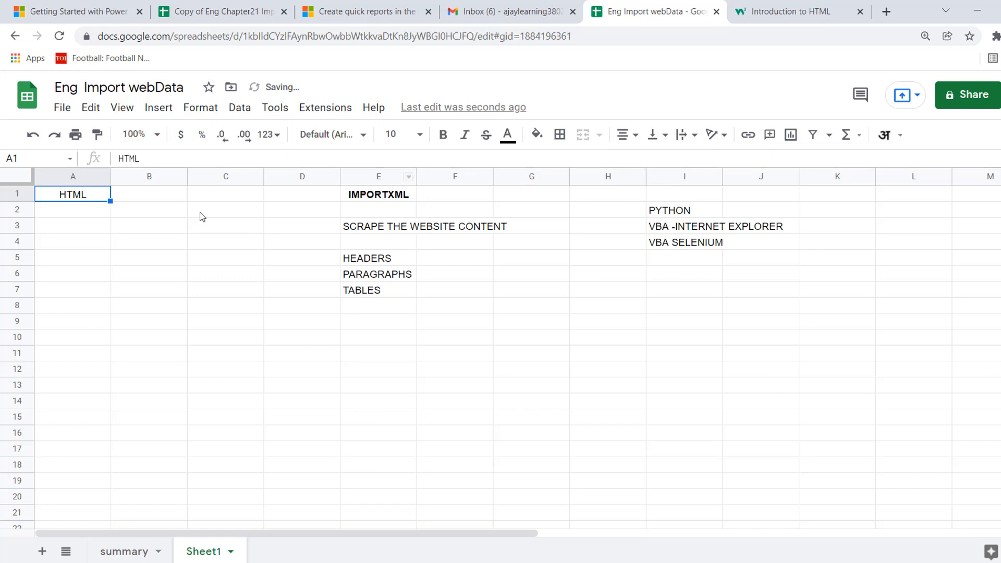
Enter TO DISPLAY THE WEBSITE CONTENTS in cell A3.
click(98, 229)
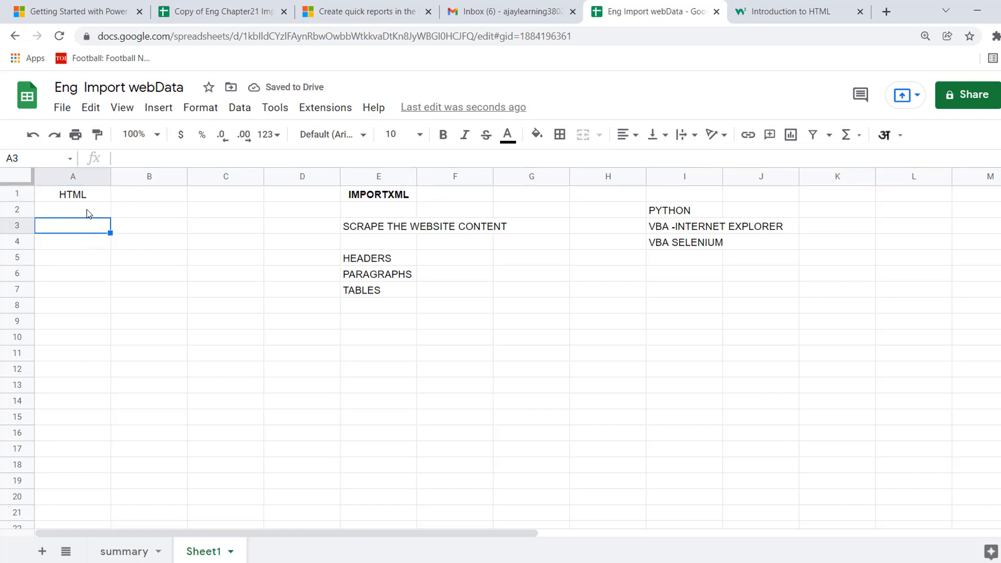
text(TO D)
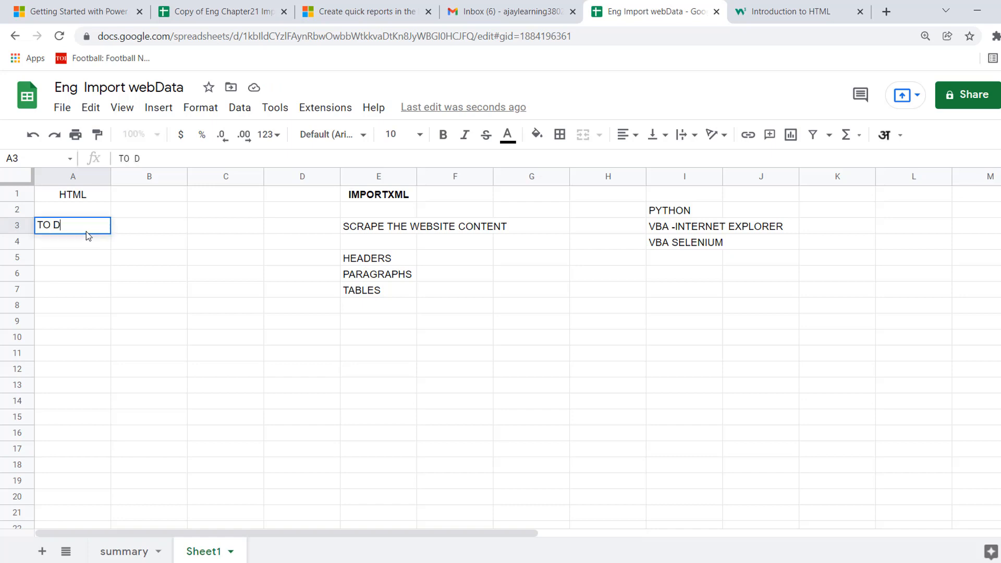
text(ISPLAY THE )
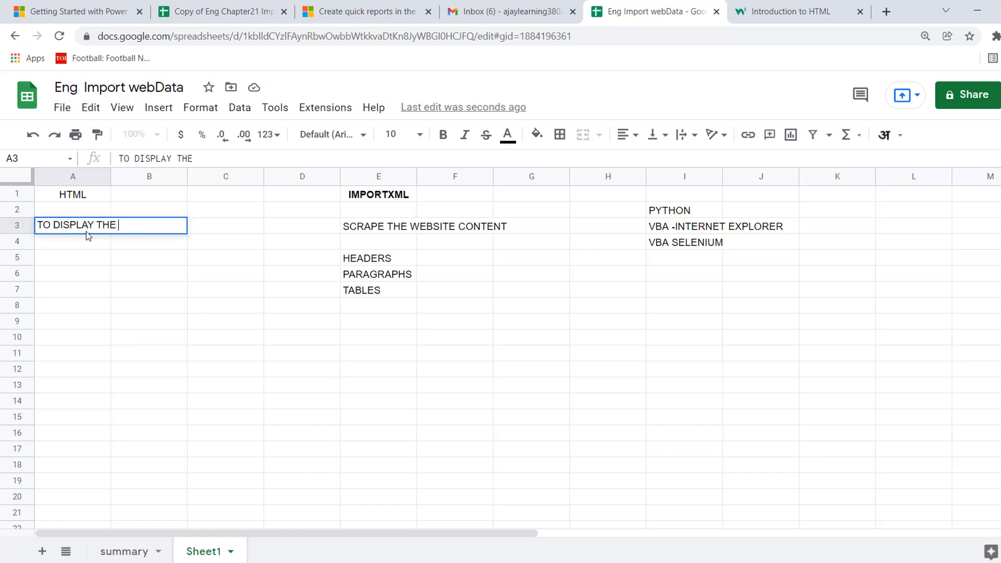
text(WEBSITE CONE)
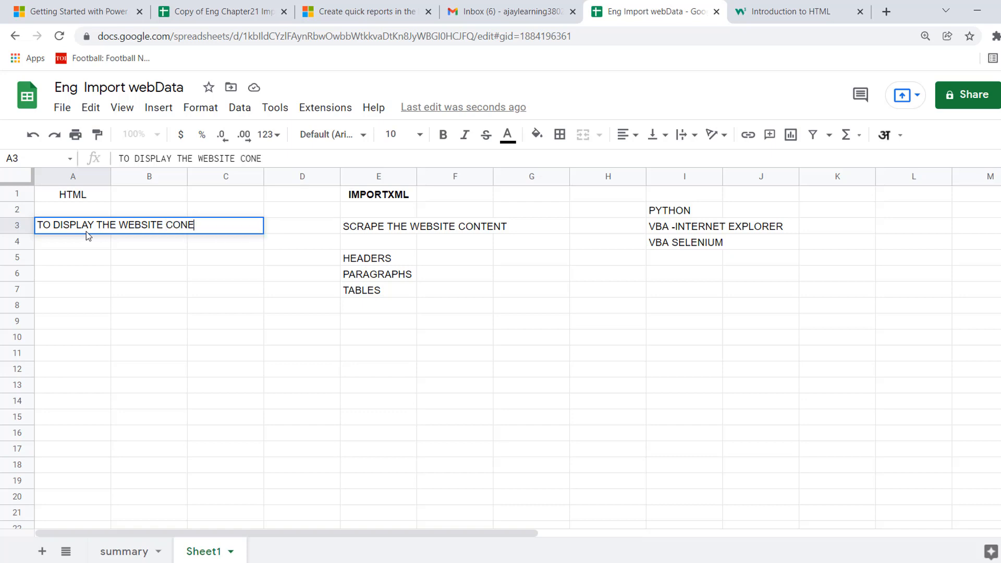
key(BackSpace)
text(TNET)
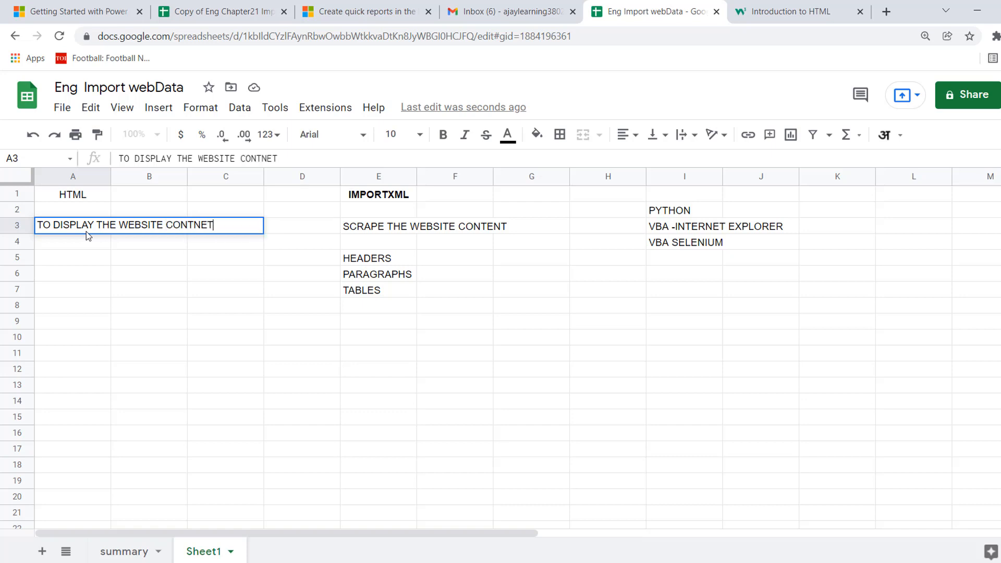
key(BackSpace)
key(BackSpace)
key(BackSpace)
text(ENTS)
key(Return)
click(86, 280)
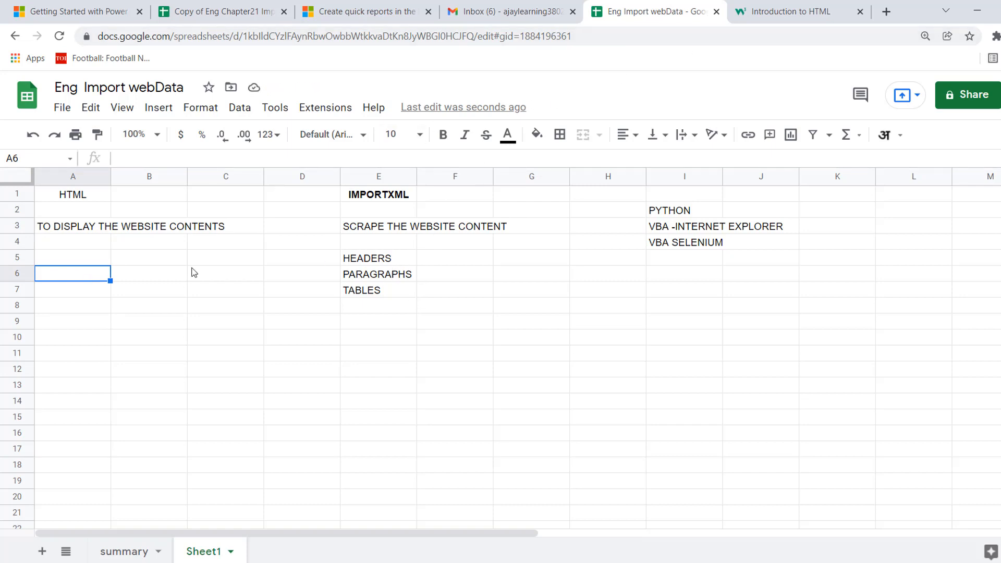
Enter HEADERS in cell A6 and PARAGRAPHS in cell A7.
text(HEADERS)
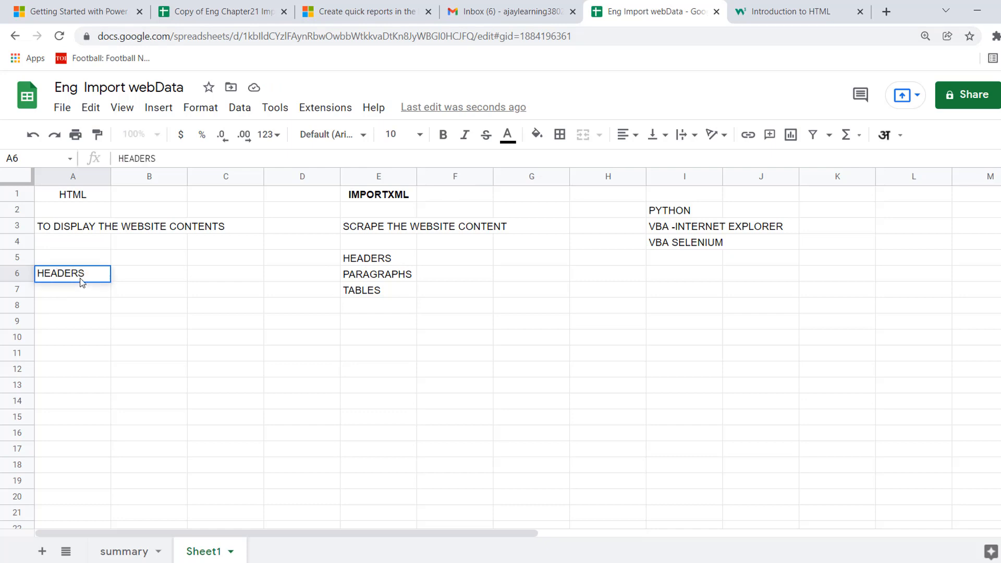
key(Return)
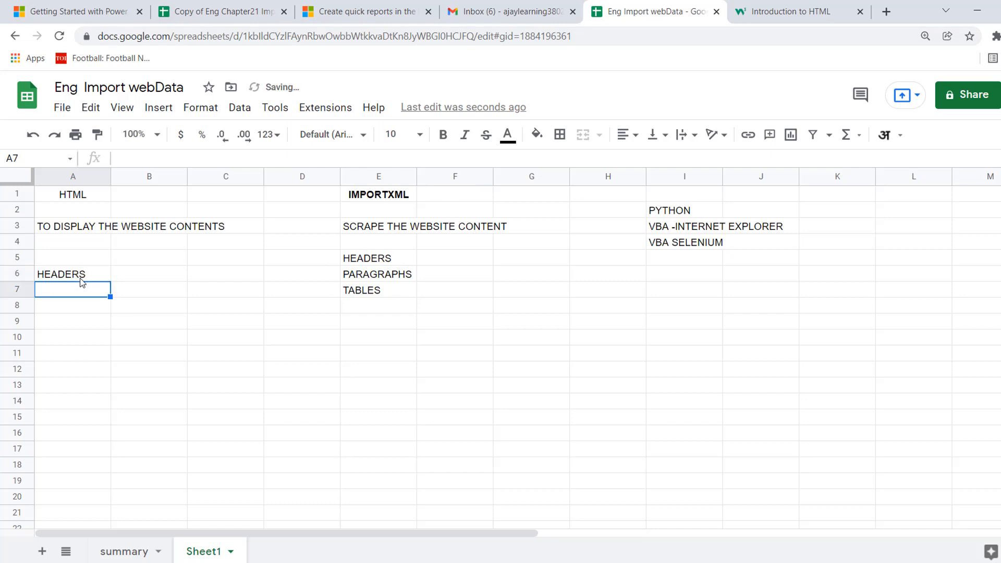
key(Up)
key(Down)
text(PARAG)
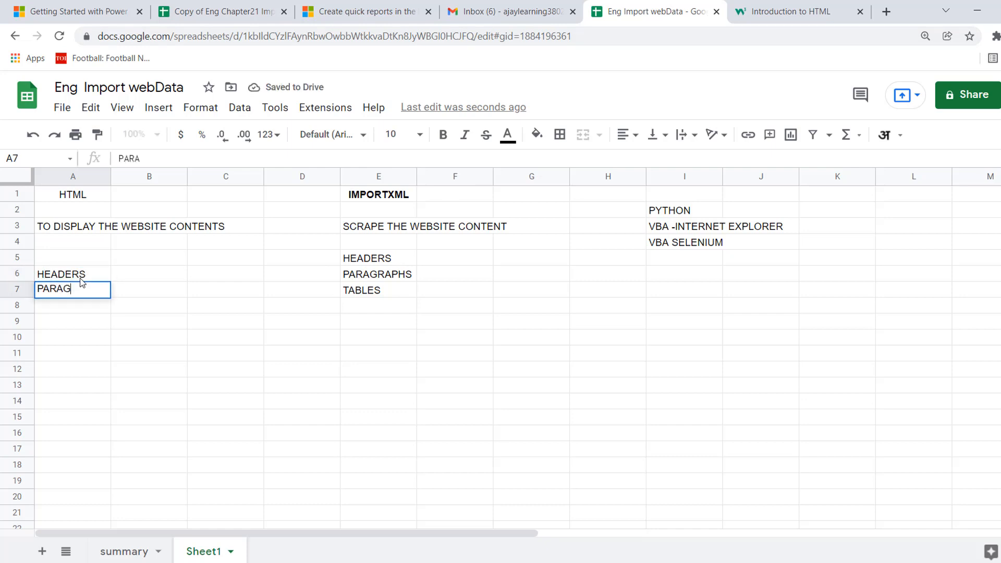
text(RAPHS)
key(Return)
key(Up)
key(Up)
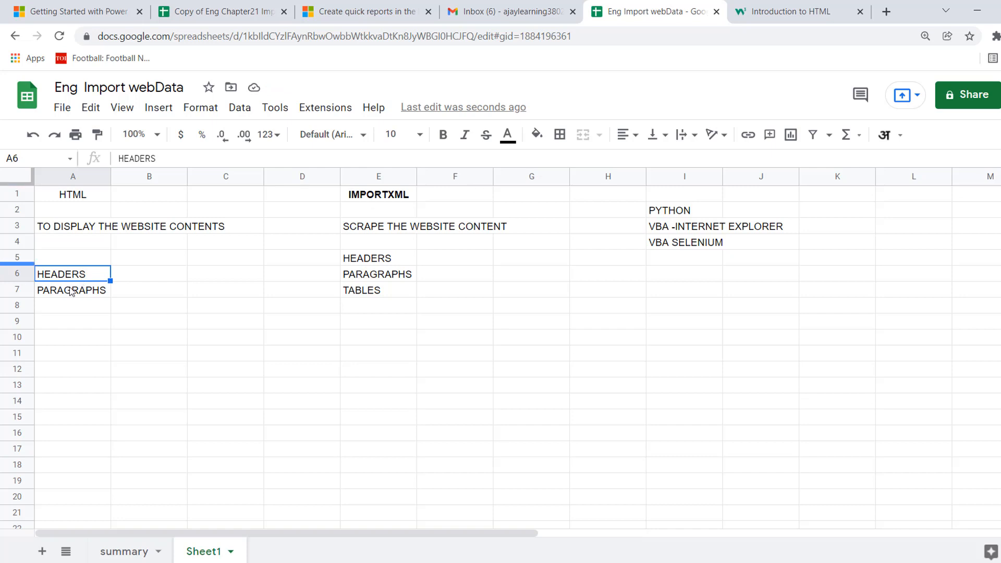
click(76, 295)
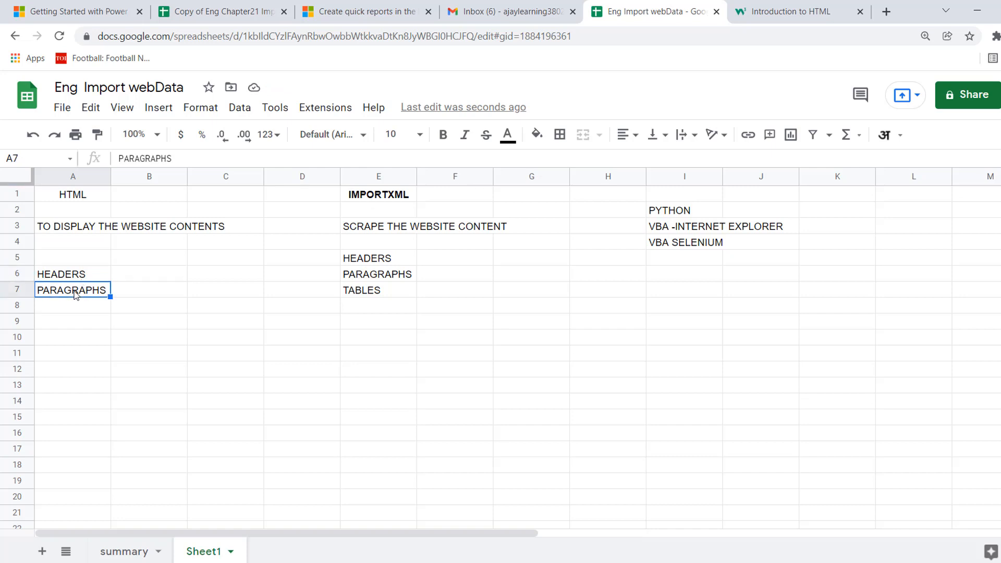
Switch to the W3Schools HTML Introduction page and examine the h1 and p tags in the simple HTML document example.
click(793, 14)
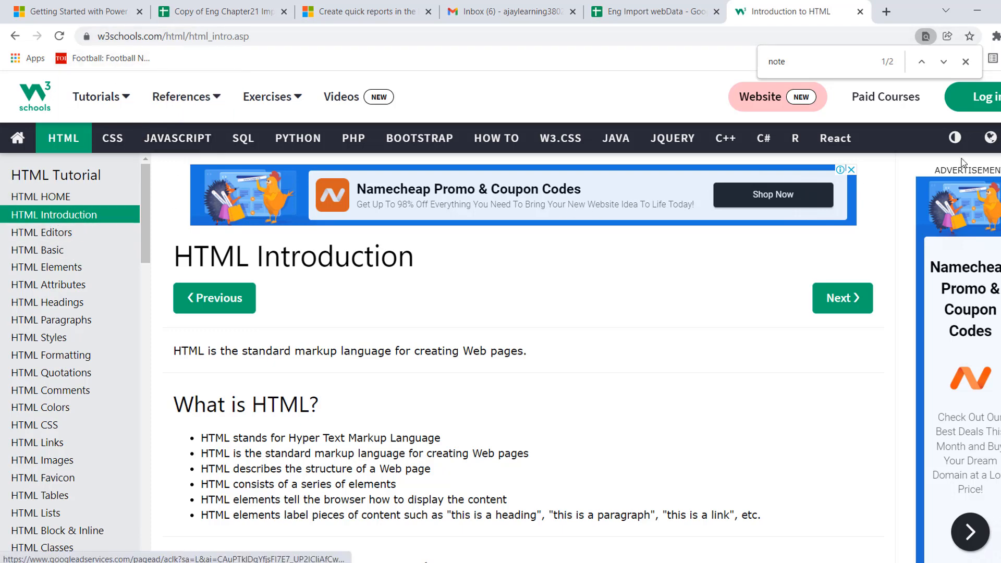
scroll(385, 135, down, 9)
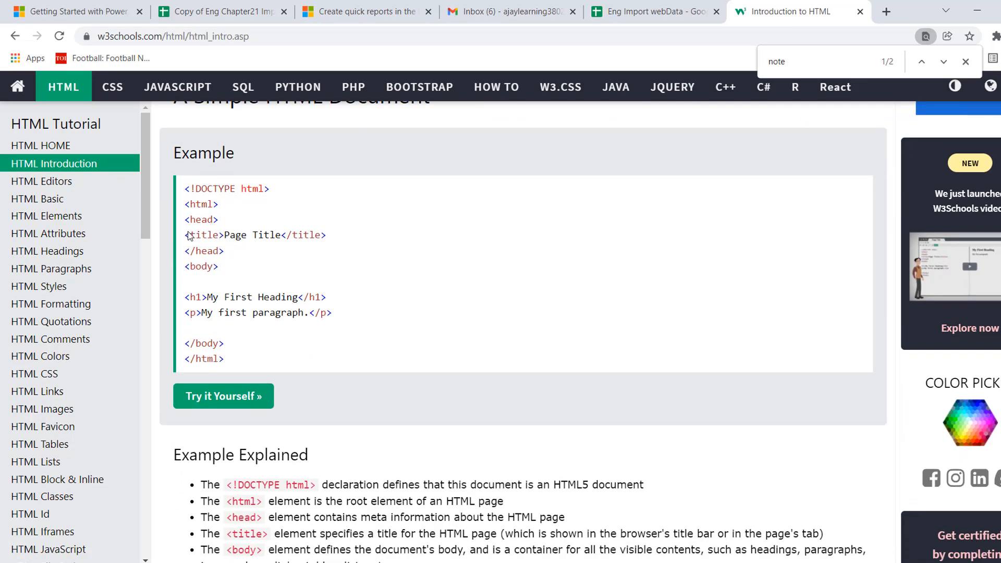
double_click(193, 301)
double_click(193, 313)
drag(185, 297, 336, 303)
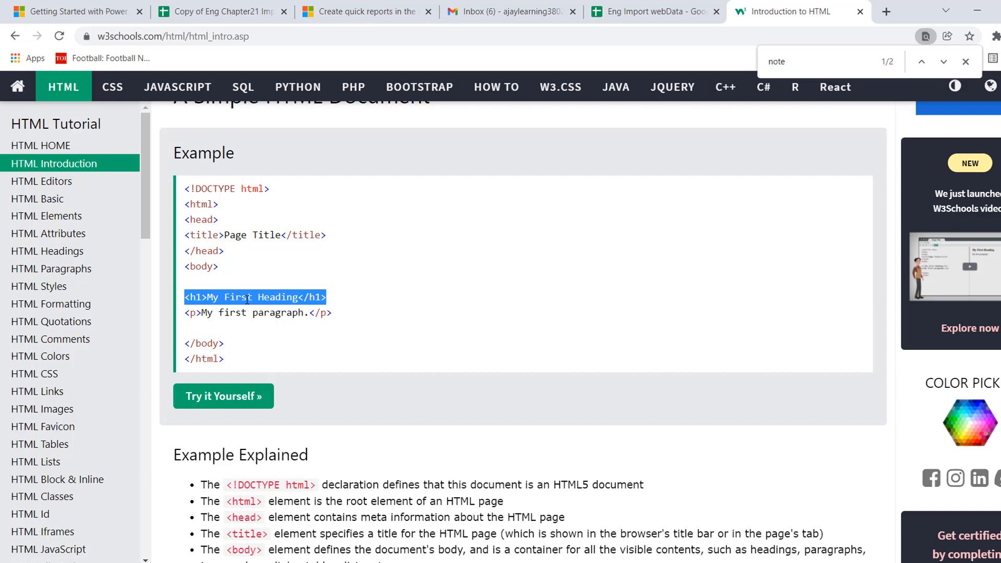
click(200, 303)
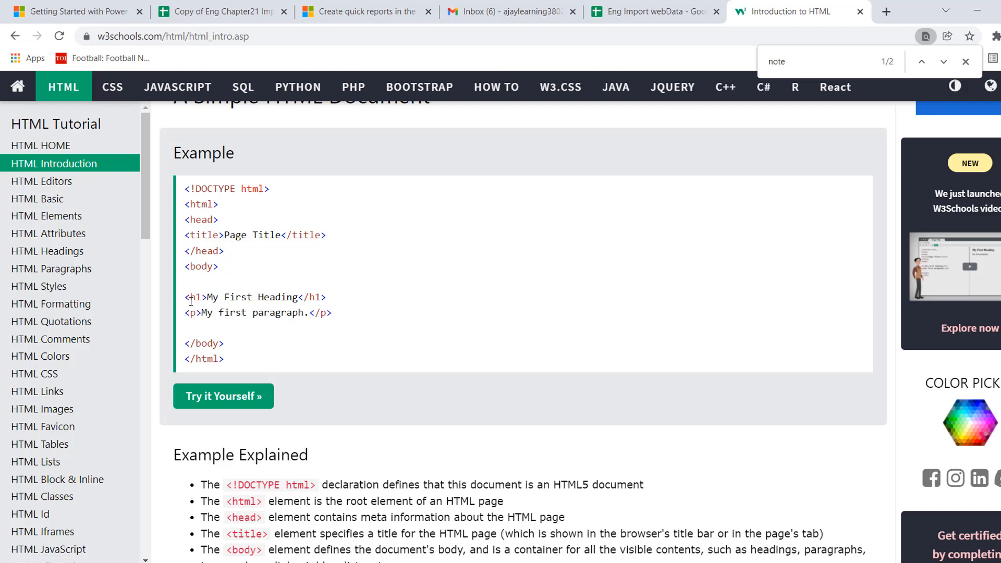
double_click(313, 297)
click(306, 299)
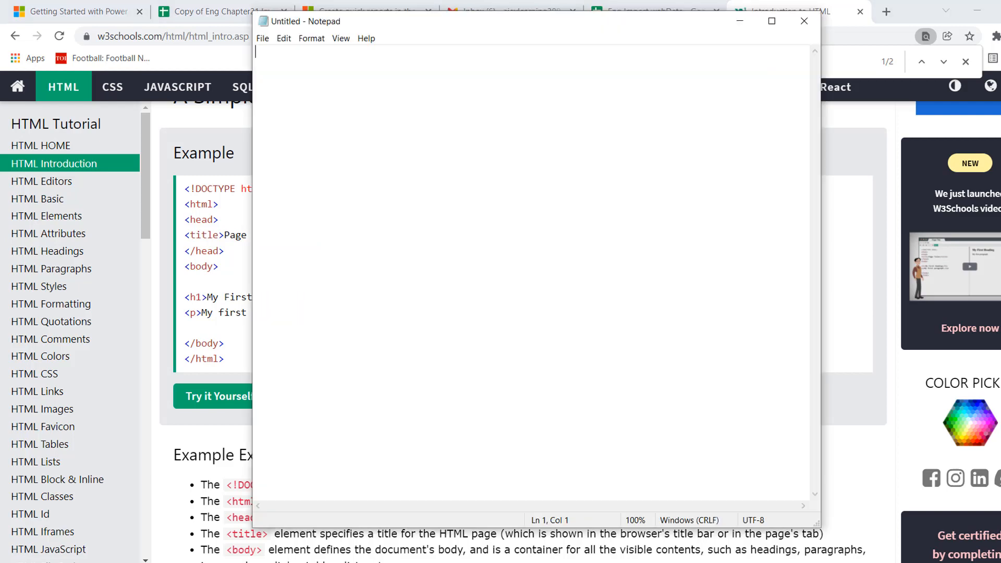
In a blank Notepad document beside the W3Schools example, write an opening <html> tag and, several lines below, a closing </html> tag.
drag(559, 23, 702, 119)
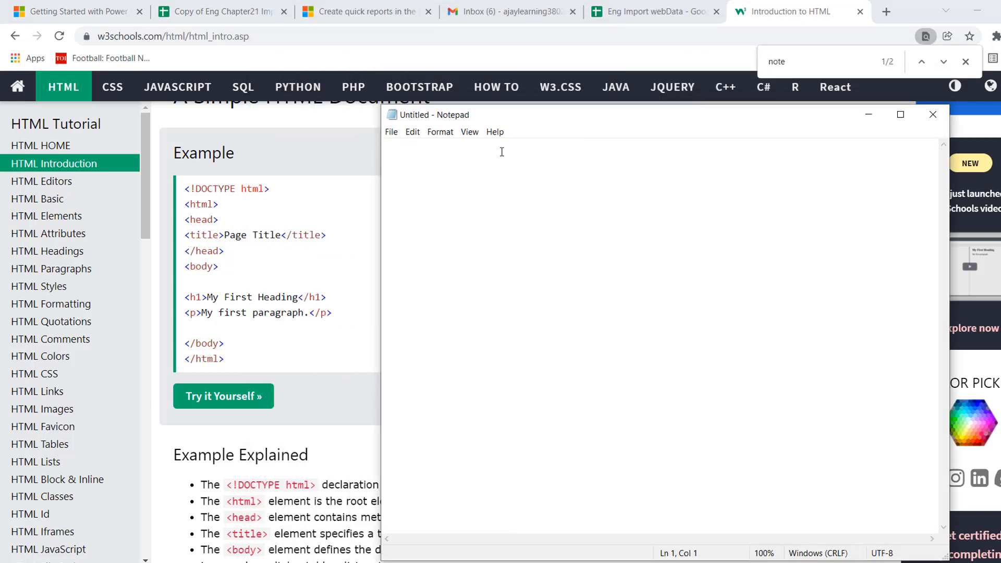
text(<HT)
key(BackSpace)
key(BackSpace)
text(HTML)
key(BackSpace)
key(BackSpace)
key(BackSpace)
key(BackSpace)
text(hm)
key(BackSpace)
text(tml>)
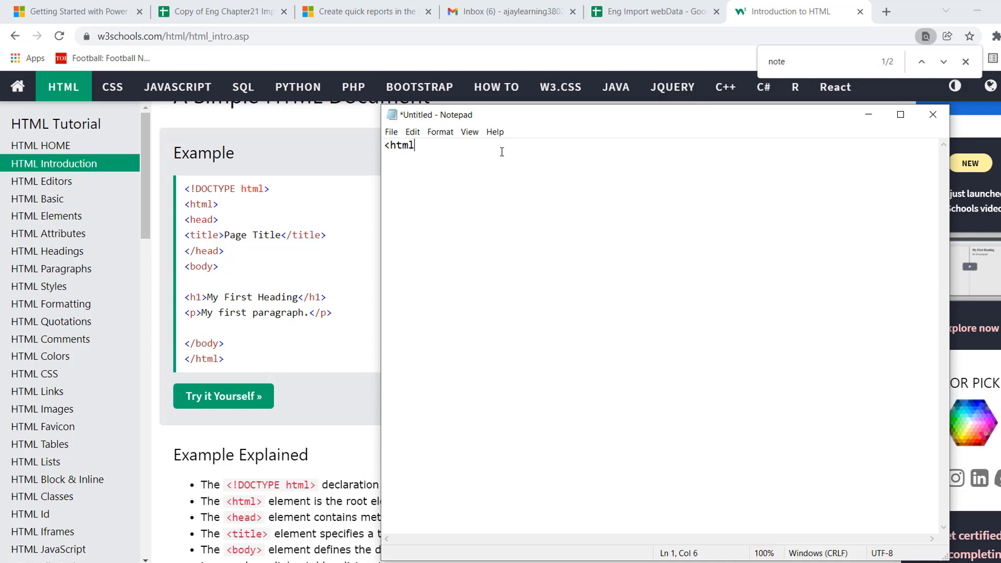
key(Return)
key(Return)
key(Return)
key(Return)
key(Return)
key(Return)
key(Return)
key(Return)
key(Return)
key(Return)
text(</html>)
Add the line <h1>Testing is going on </h1> between the html tags.
key(Up)
key(Up)
key(Up)
key(Up)
key(Up)
key(Up)
key(Up)
key(Up)
text(<h1>Testing is)
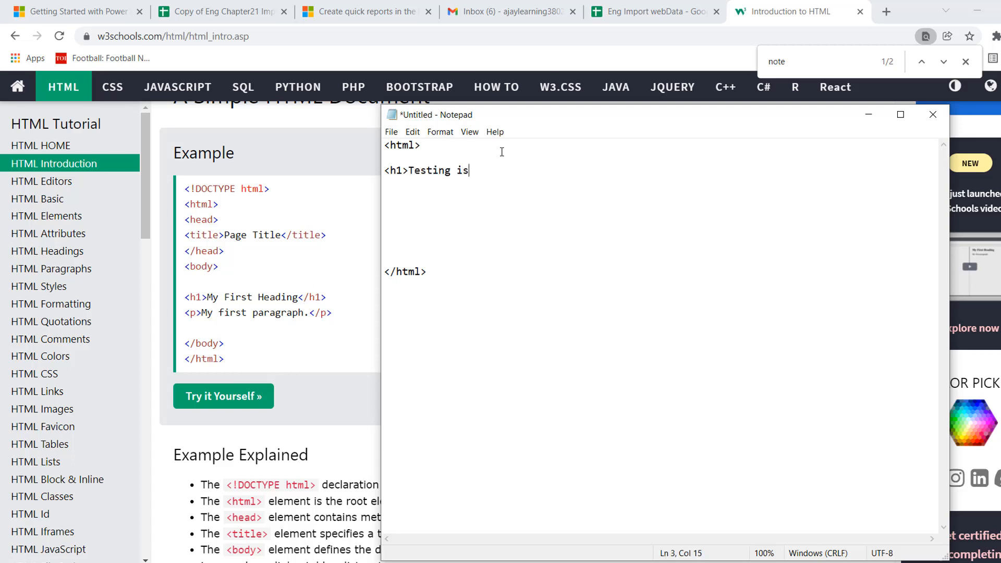
text( going on </h1>)
Copy the h1 heading line and paste it twice on the lines directly below.
click(541, 170)
click(573, 170)
shift+click(386, 172)
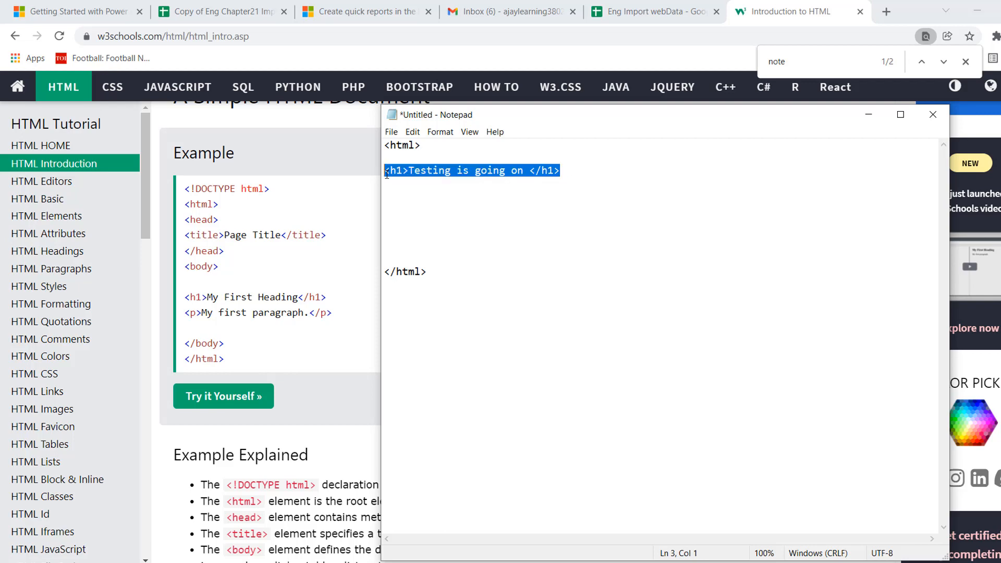
key(ctrl+c)
key(End)
key(Return)
key(ctrl+v)
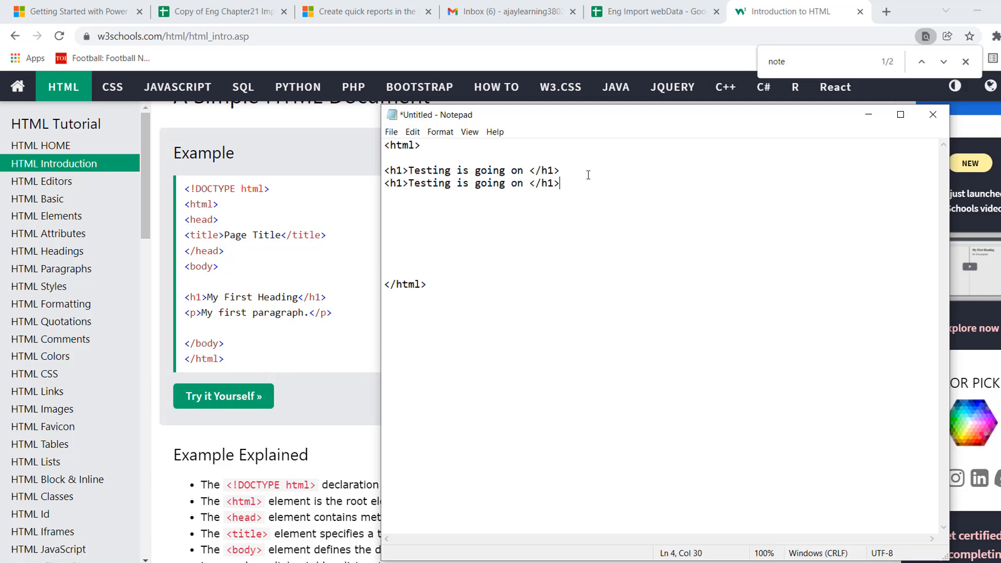
key(Return)
key(ctrl+v)
key(Up)
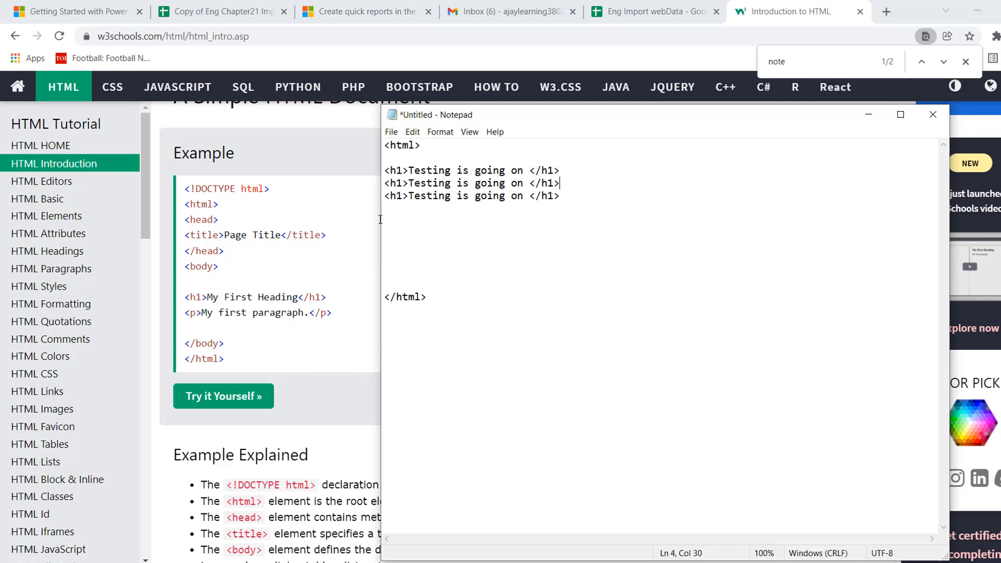
Change the second heading line's opening and closing tags to h2 and the third line's tags to h3.
click(399, 184)
key(BackSpace)
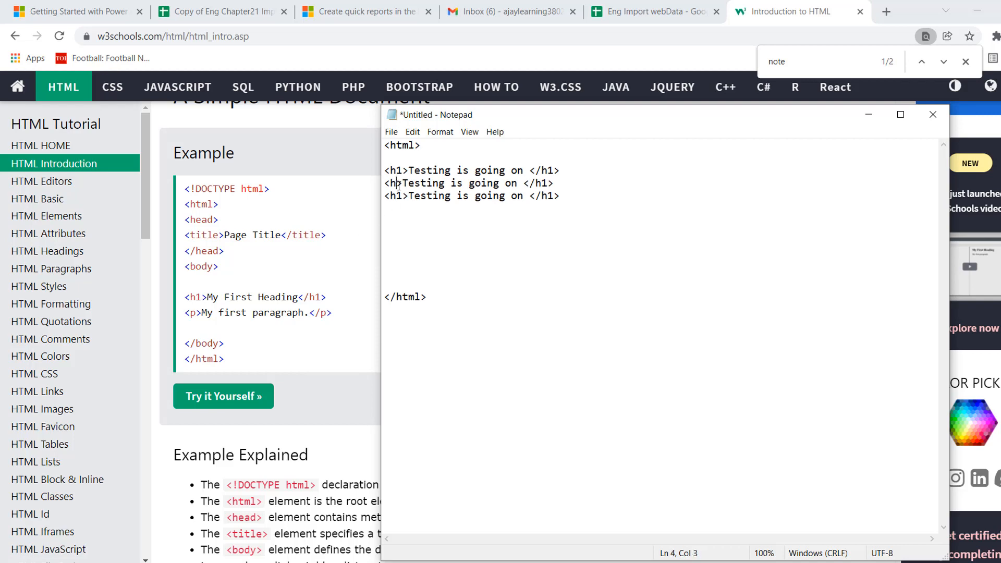
text(3)
key(Down)
key(BackSpace)
text(3)
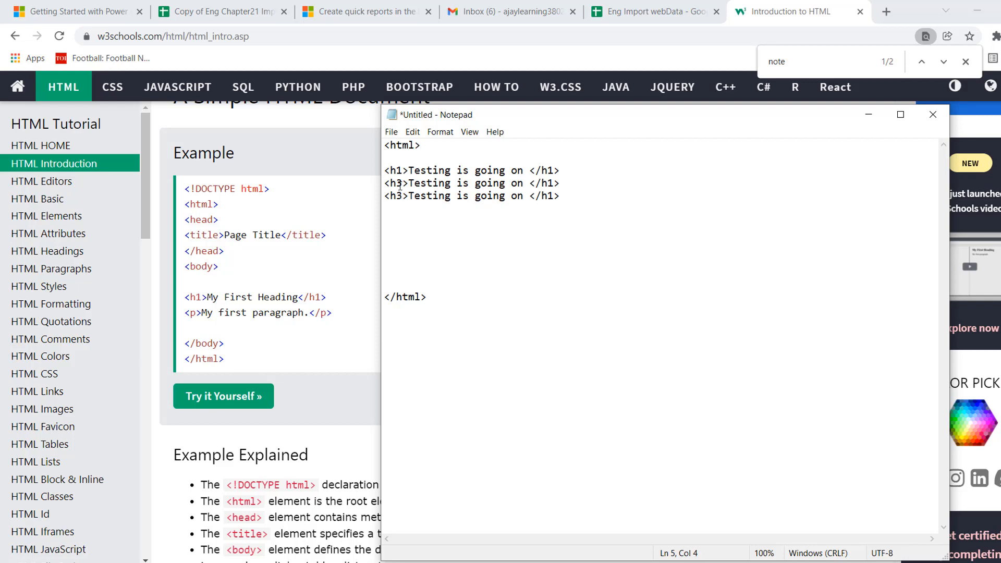
key(Up)
key(BackSpace)
text(2)
click(555, 183)
key(BackSpace)
text(2)
key(Down)
key(BackSpace)
text(3)
key(Down)
Save the document on the Desktop as htmlpracticie.html.
key(ctrl+s)
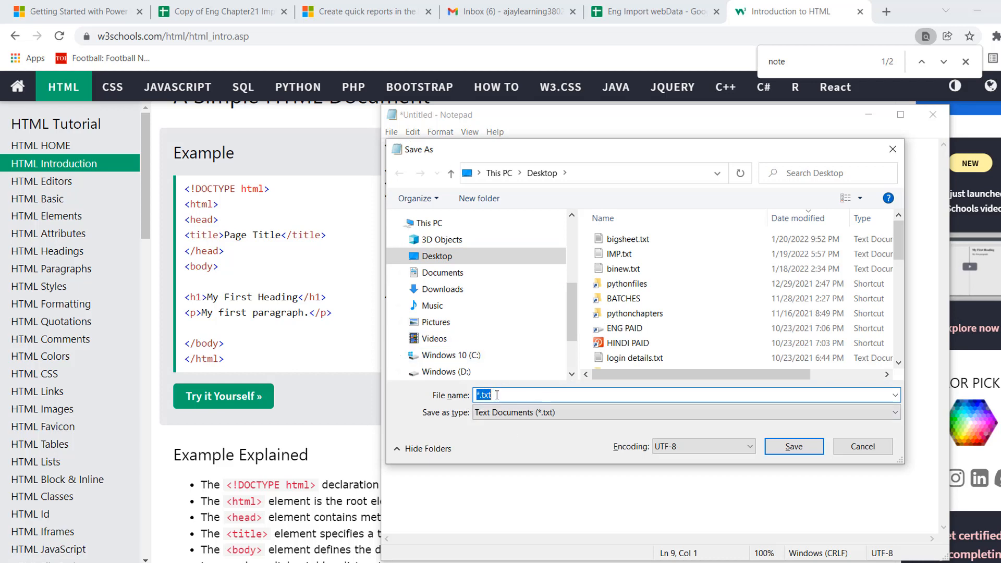
text(test)
key(BackSpace)
key(BackSpace)
key(BackSpace)
key(BackSpace)
text(htm)
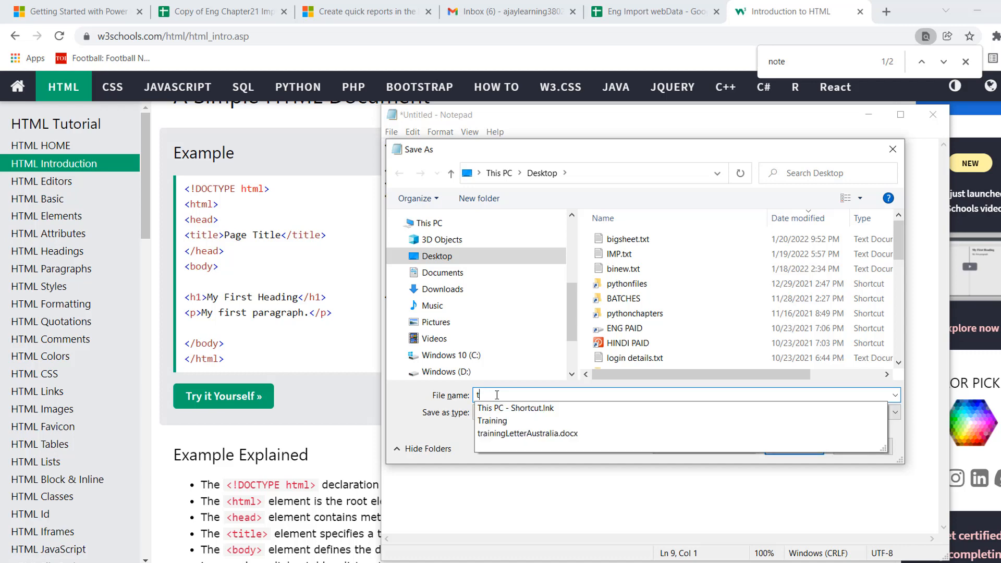
text(lpra)
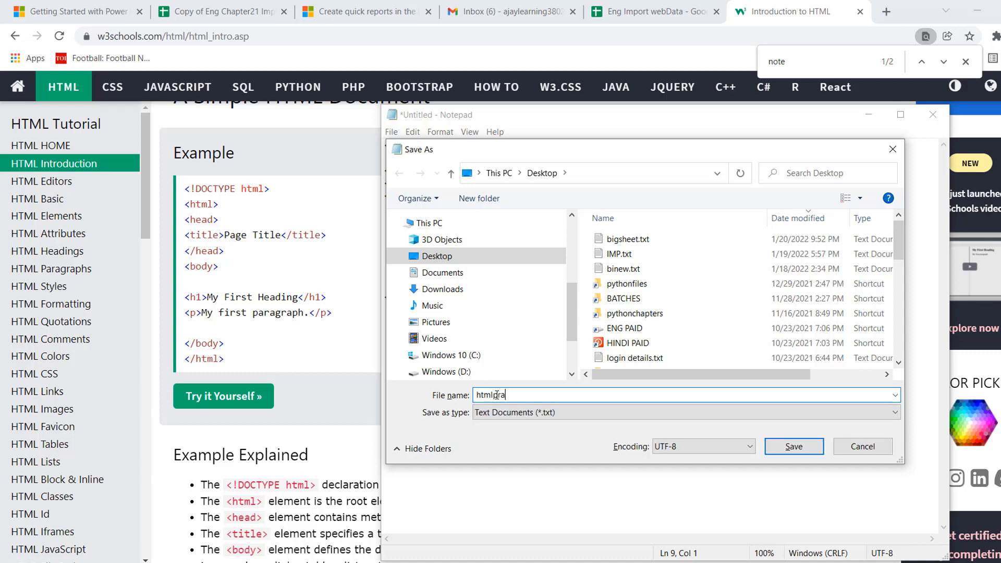
text(cticie.html)
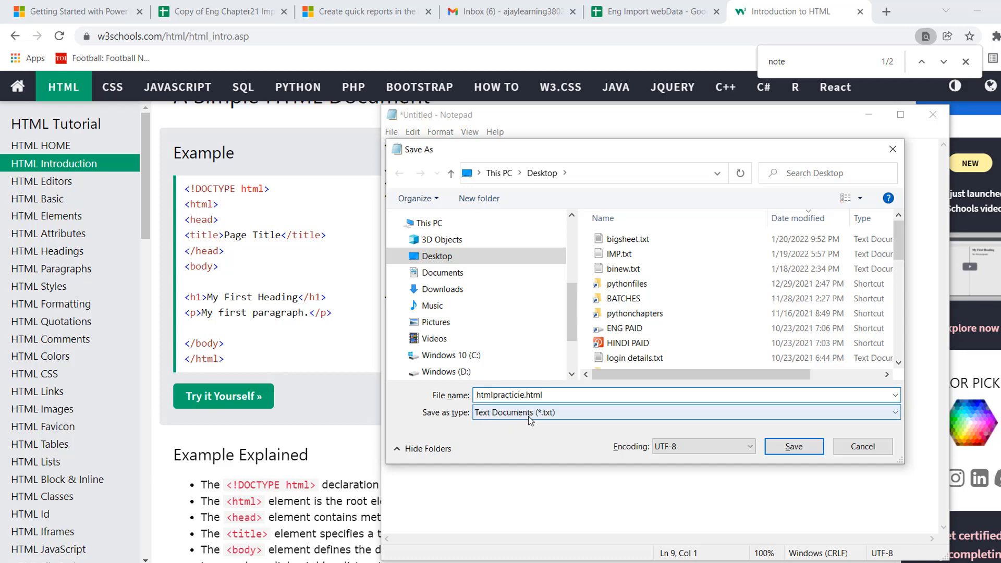
click(787, 448)
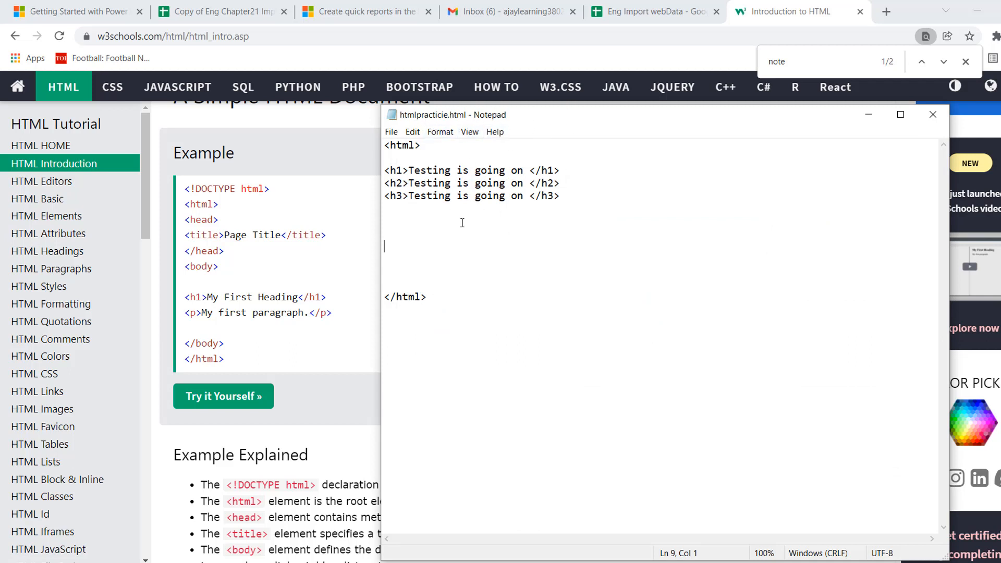
Delete two of the blank lines above the closing html tag.
key(Up)
key(Delete)
key(Delete)
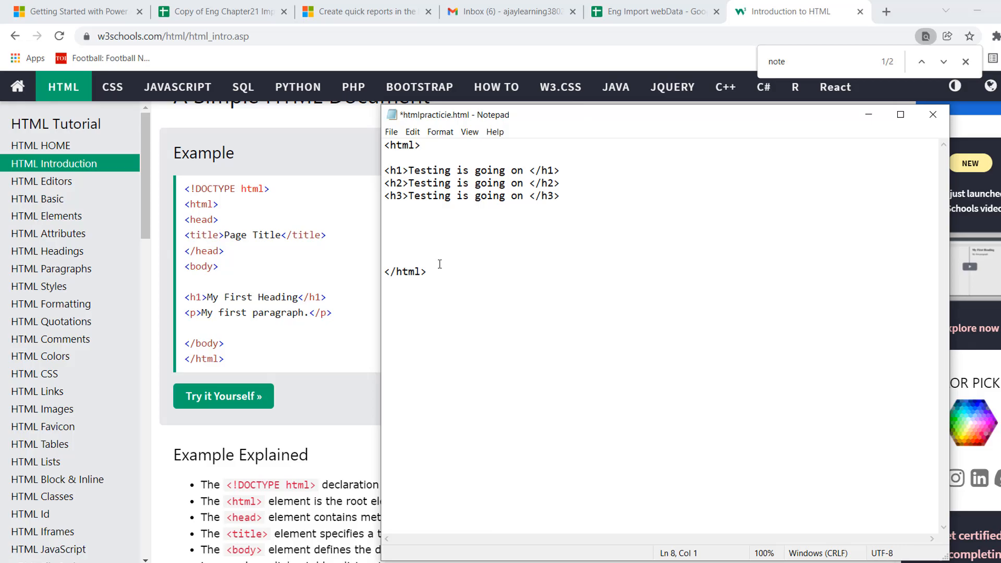
Show the desktop, move the htmlpracticie.html icon to a free spot and open the file in the browser.
key(super+d)
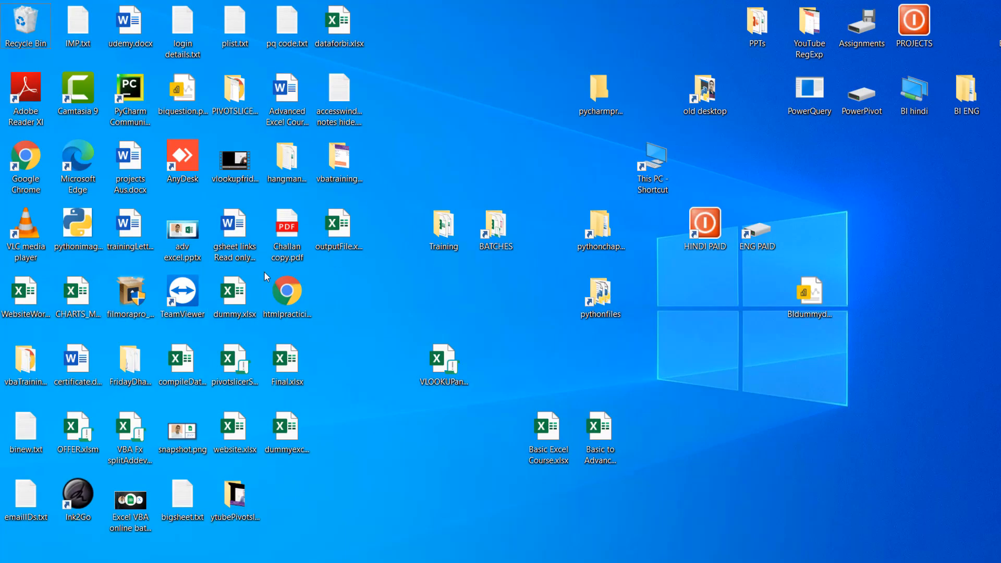
drag(295, 305, 400, 305)
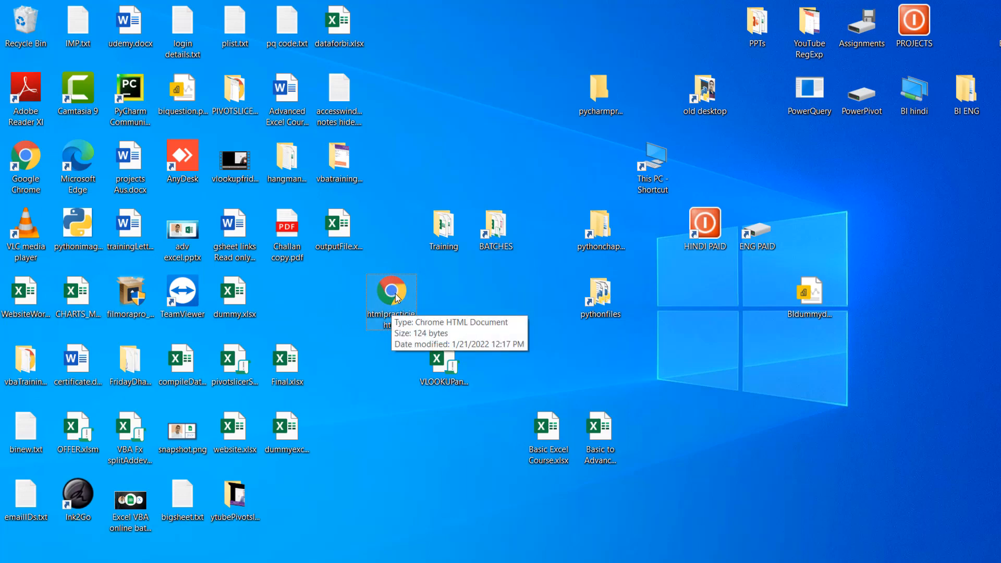
double_click(395, 294)
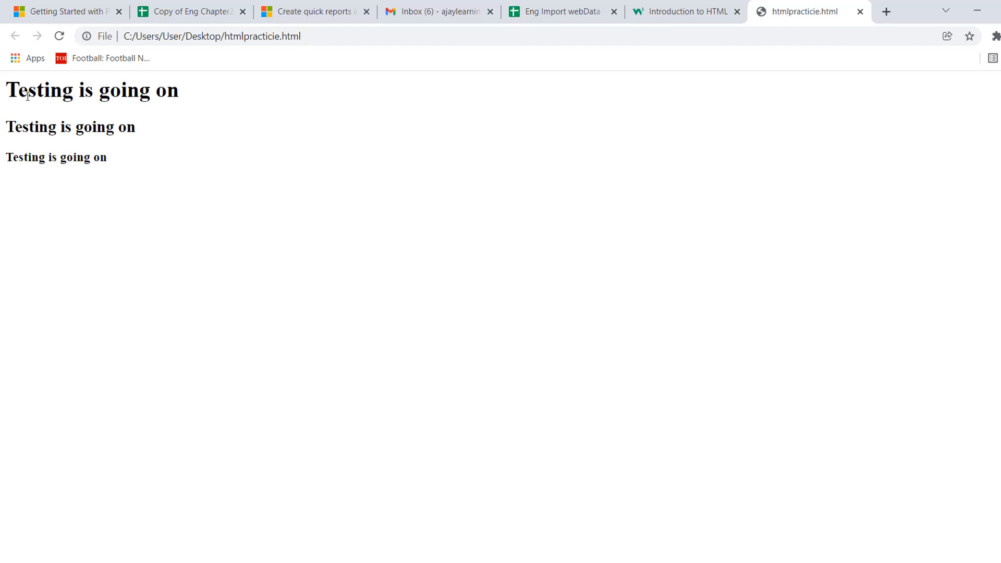
Review the W3Schools HTML Introduction page and return to the htmlpracticie.html page.
click(683, 11)
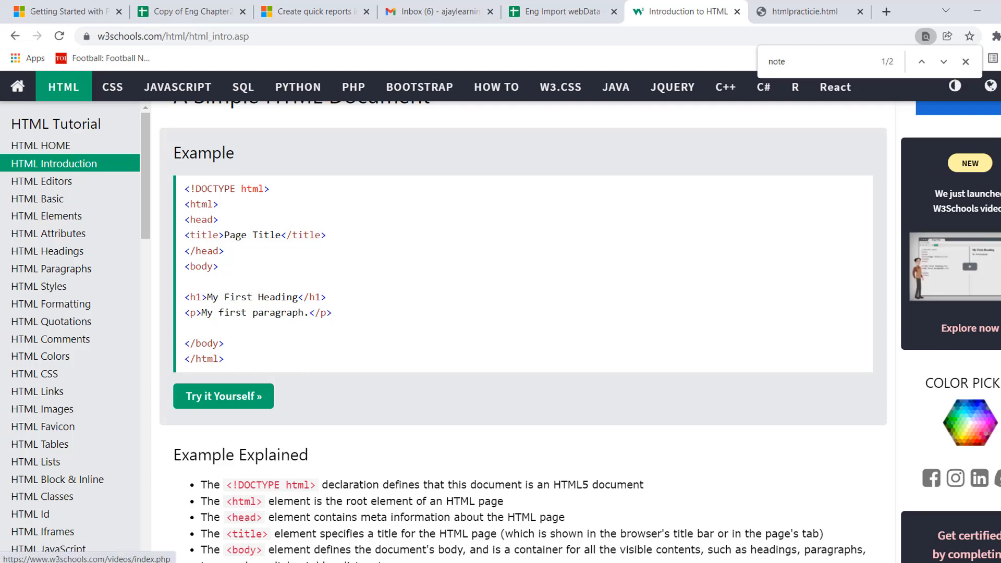
scroll(521, 313, up, 10)
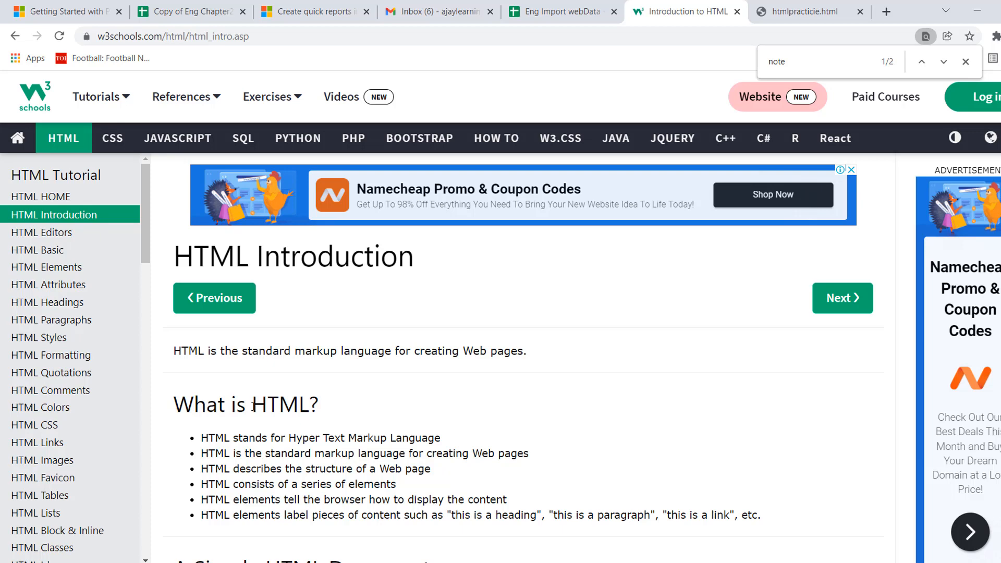
click(803, 21)
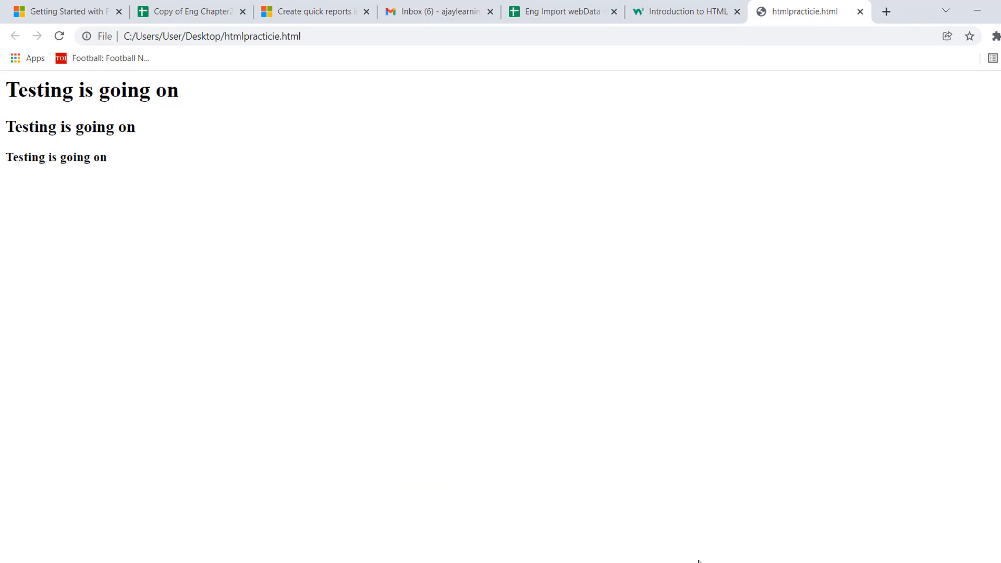
Switch to Notepad and duplicate the h3 heading line directly below itself.
key(alt+Tab)
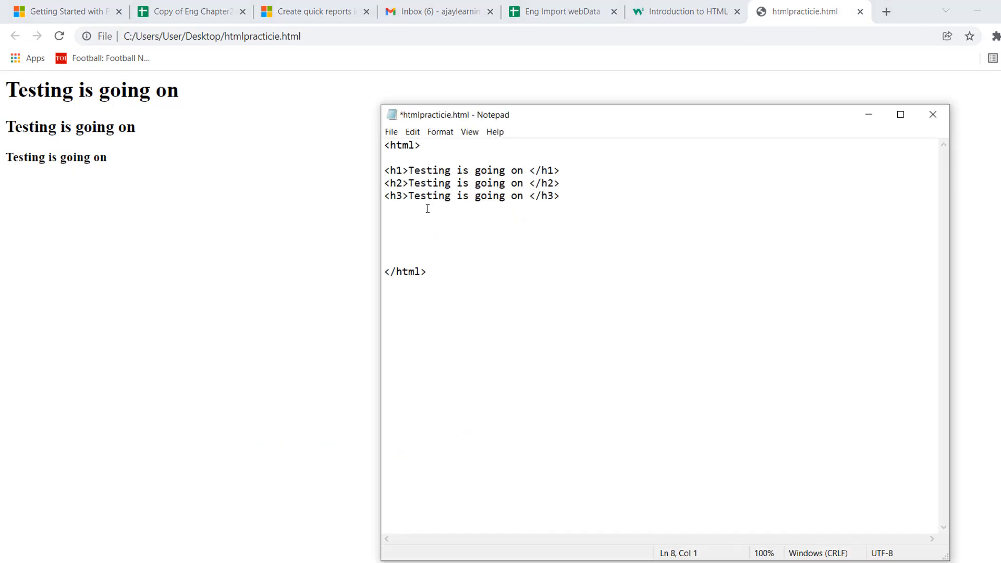
click(386, 197)
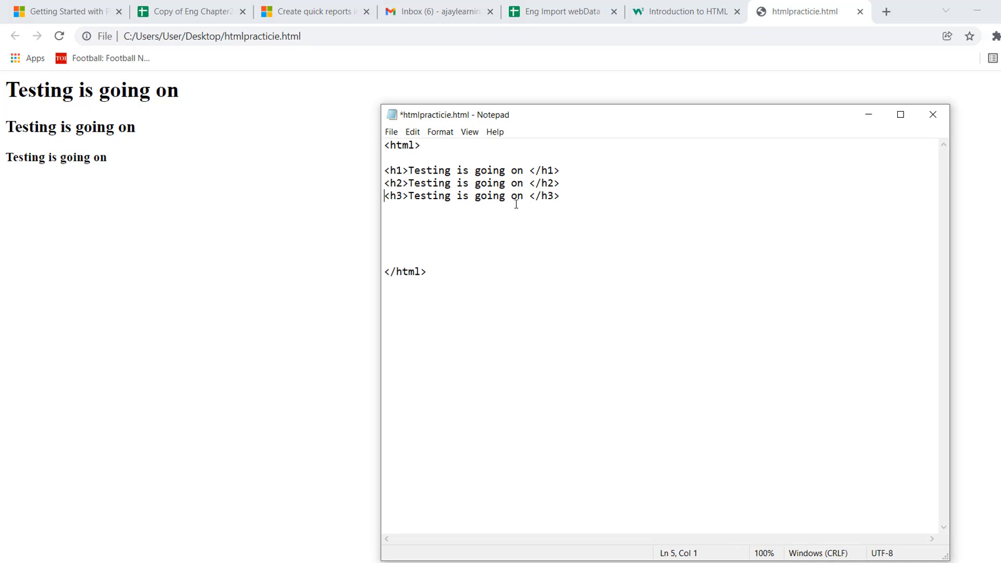
shift+click(570, 196)
key(ctrl+c)
click(570, 197)
key(Return)
key(ctrl+v)
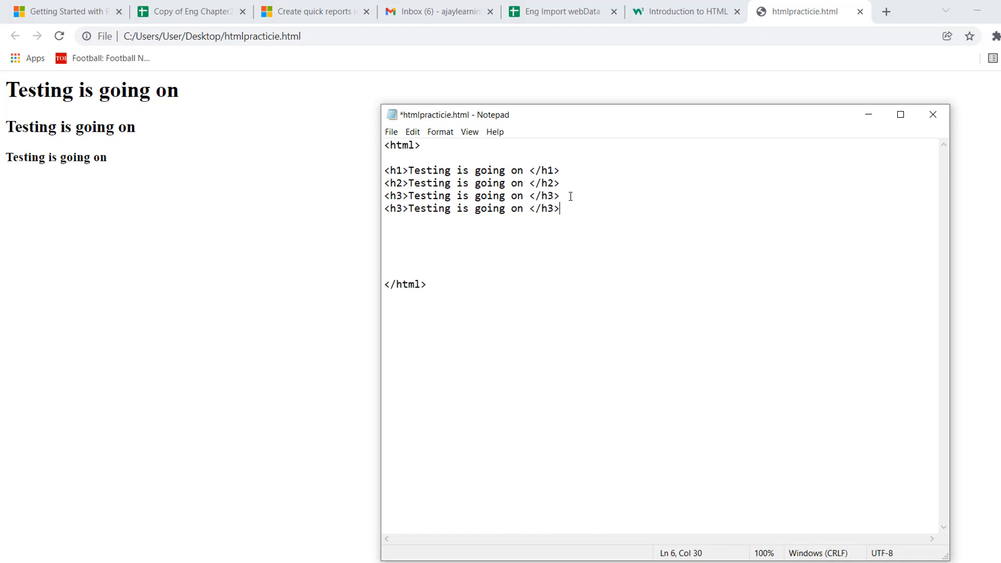
Change the duplicated heading line's opening and closing tags to h4.
click(400, 209)
key(BackSpace)
text(4)
key(Right)
key(Right)
key(Right)
key(Right)
key(Right)
key(Right)
key(Right)
key(Right)
key(Right)
key(Right)
key(Right)
key(Right)
key(Right)
key(Right)
key(Right)
key(Right)
key(Right)
key(Right)
key(Right)
key(Right)
key(BackSpace)
text(4)
Save the edited HTML file and reload the htmlpracticie.html page in the browser.
click(391, 132)
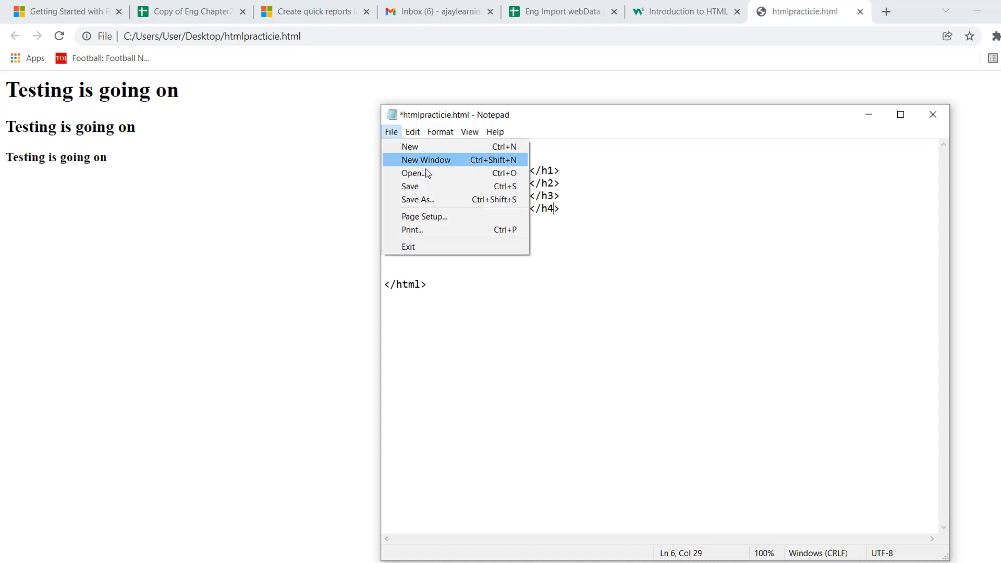
click(433, 186)
click(60, 37)
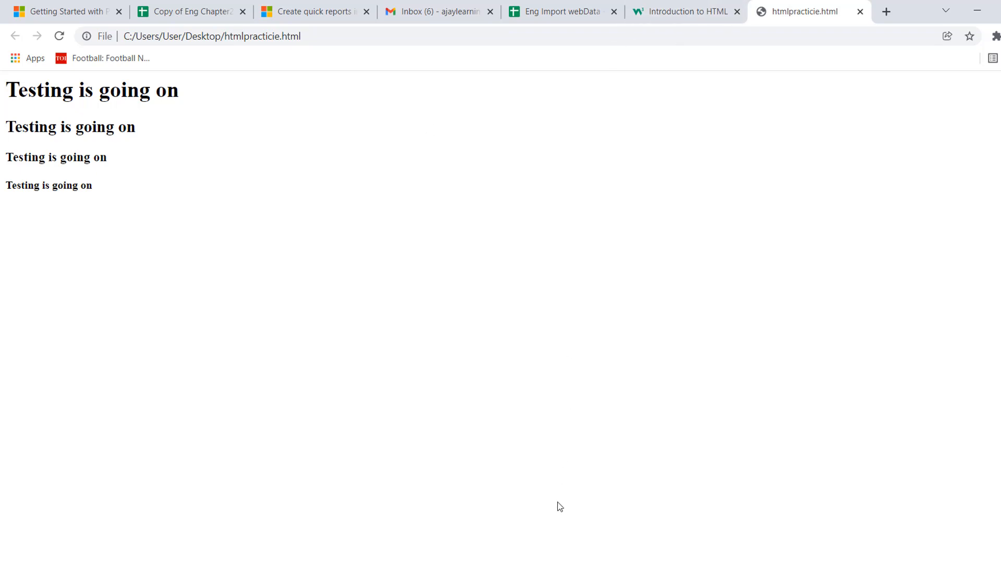
Return to the Eng Import webData spreadsheet and select cell B9.
click(552, 18)
click(126, 322)
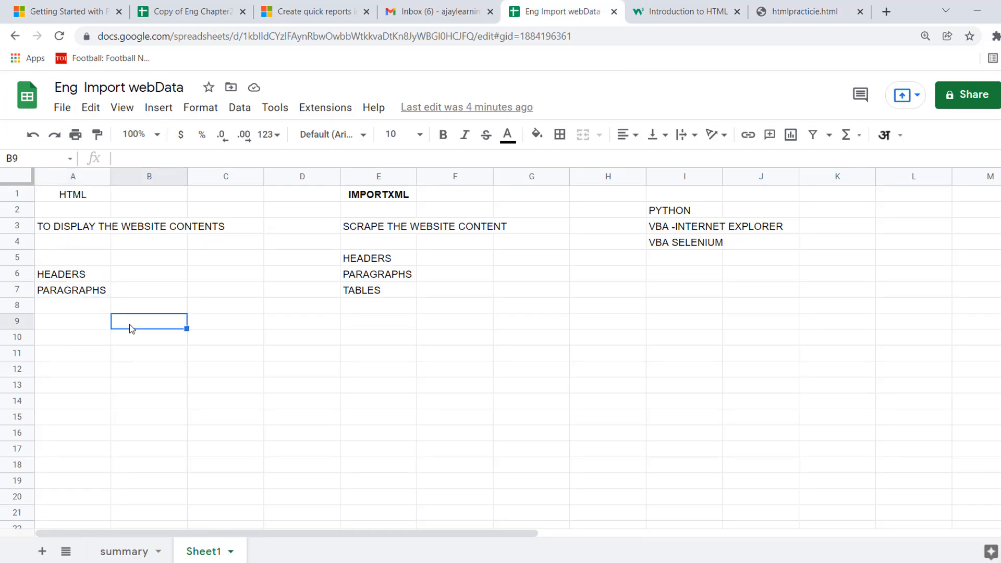
Enter the tags "<h1> <h2> <h3>" in cell B6 beside the HEADERS label.
click(51, 271)
click(134, 274)
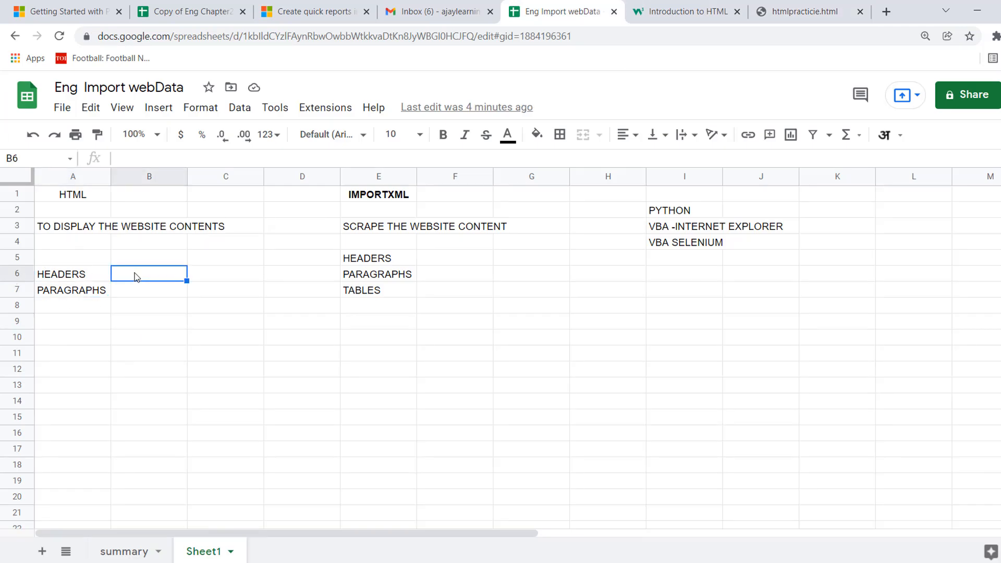
text(<h1)
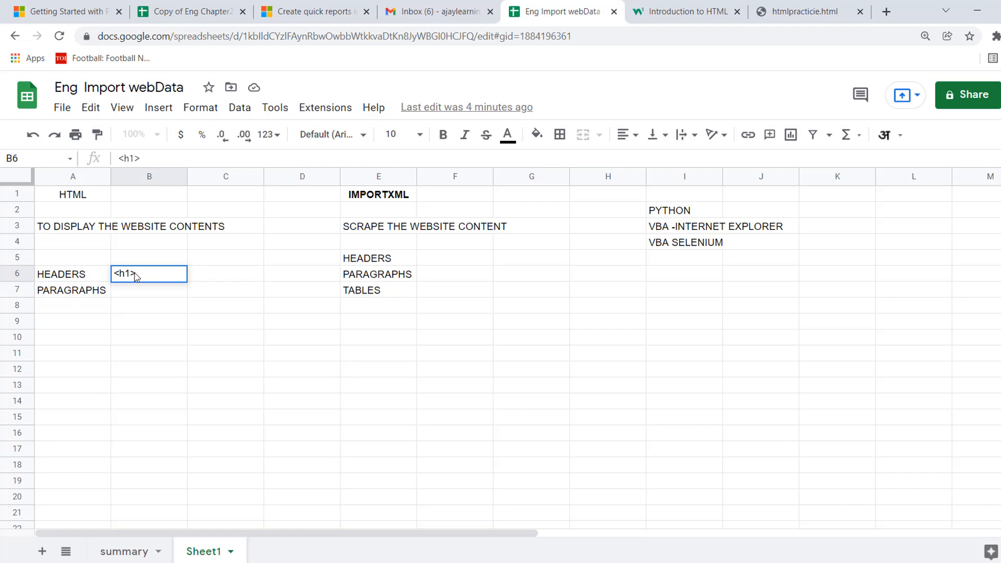
text(> </h)
key(BackSpace)
key(BackSpace)
text(h2> <h3>)
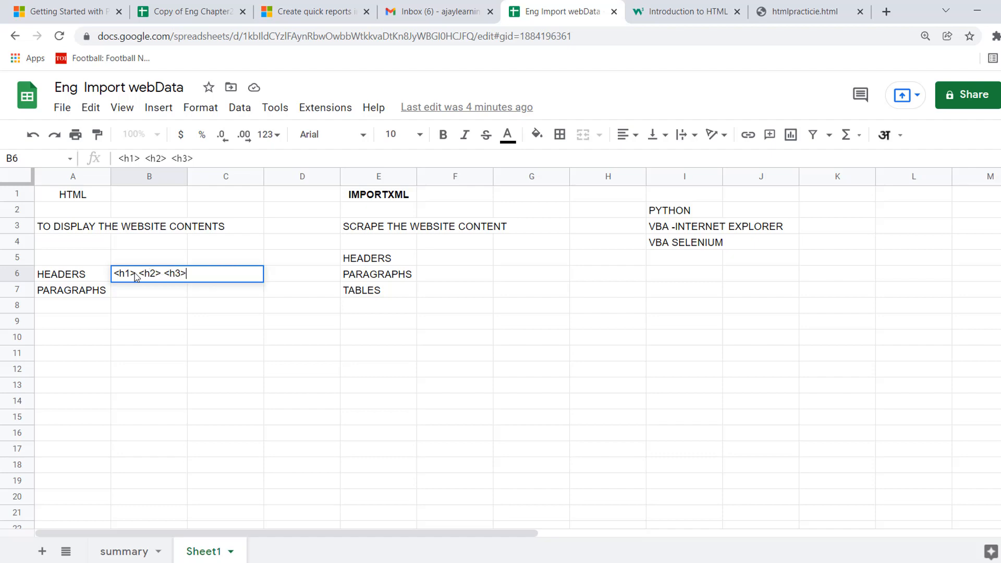
key(Return)
key(Left)
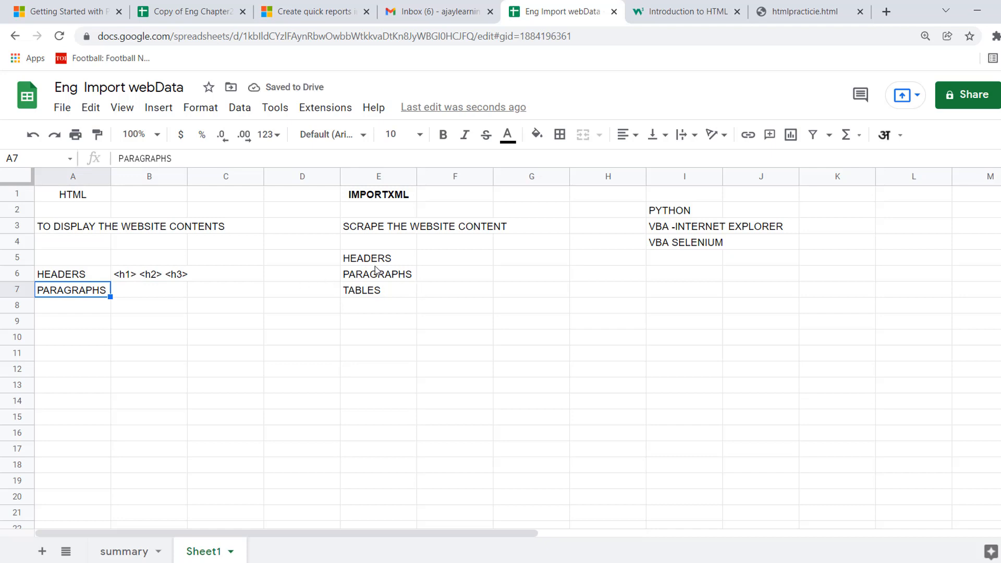
click(79, 277)
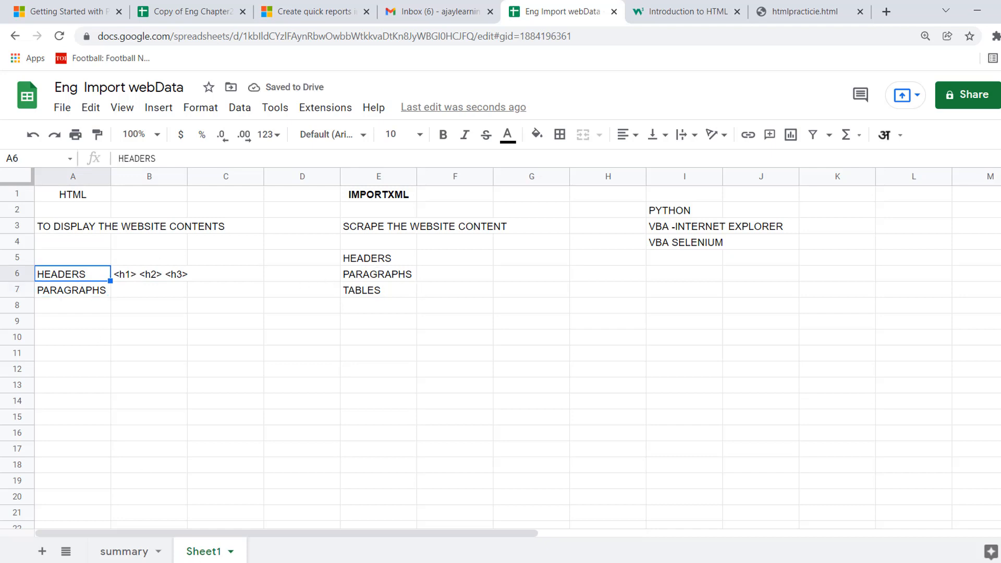
Rename the Sheet1 sheet as h1tag.
double_click(206, 552)
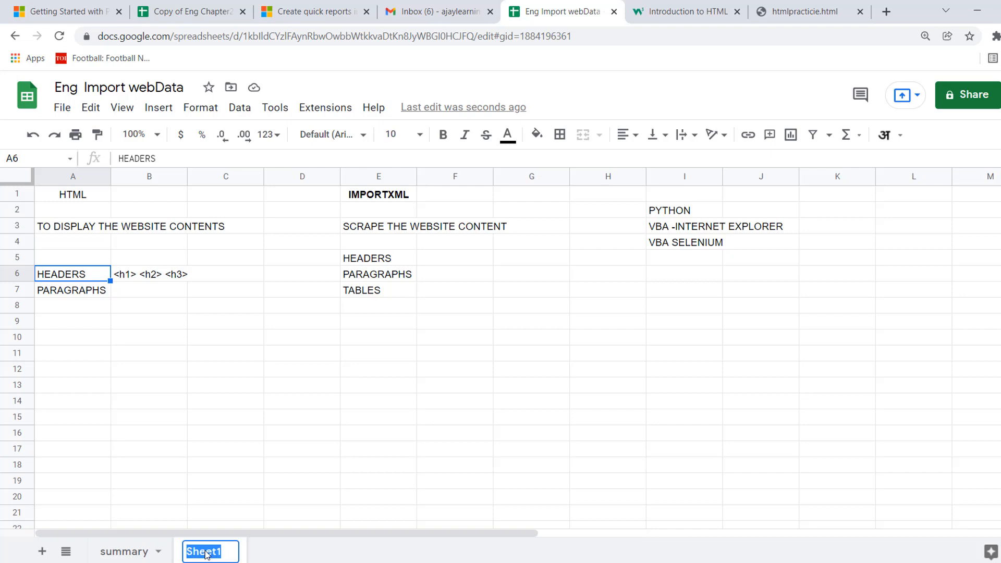
text(h1tag)
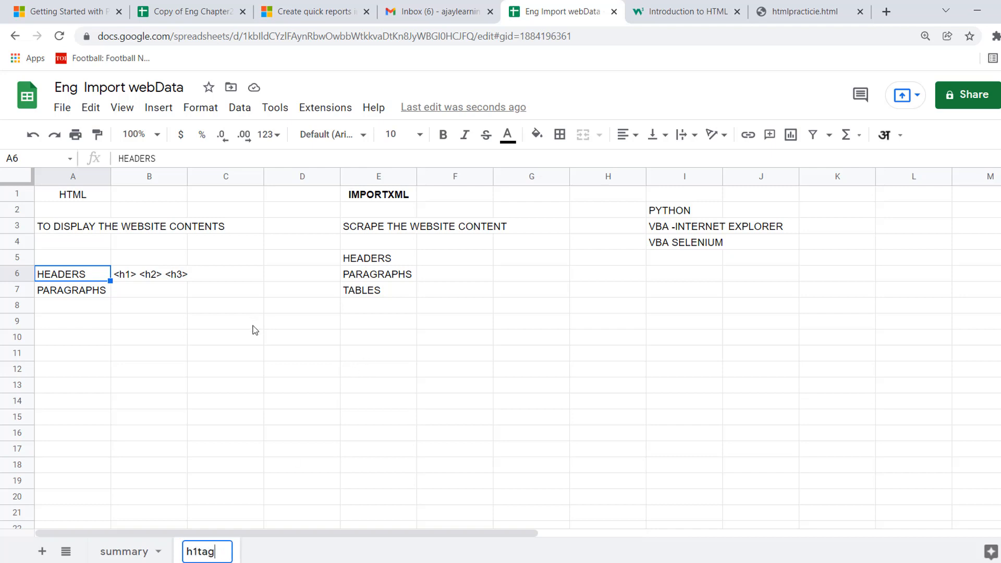
click(206, 323)
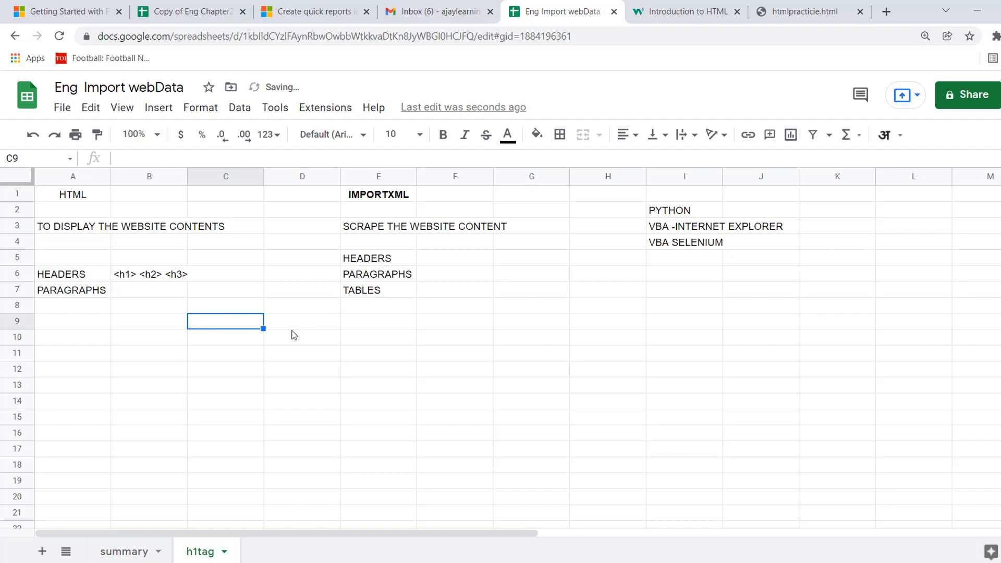
Check the w3schools HTML Introduction page and begin an IMPORTXML formula in cell C11, opening the quoted URL argument.
click(236, 356)
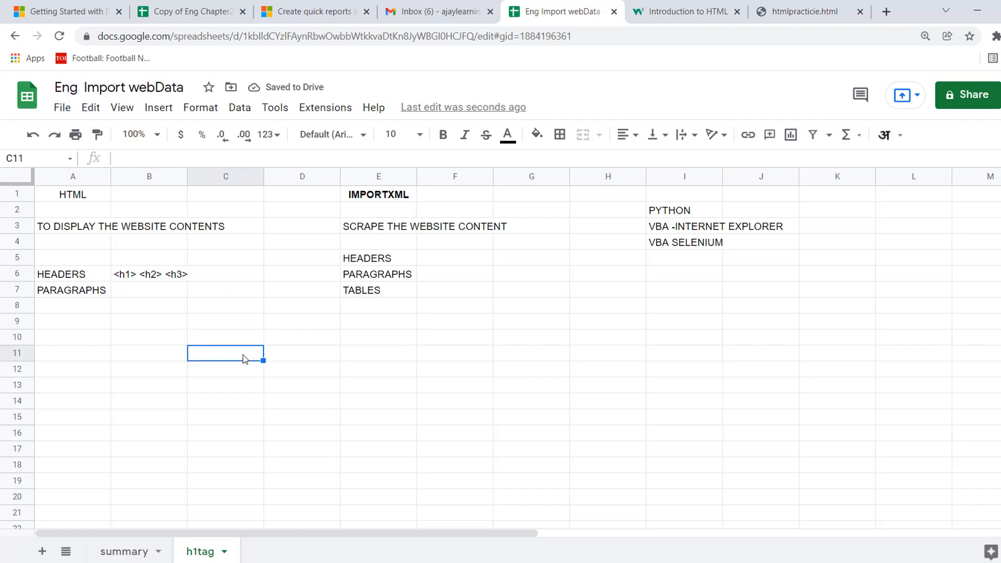
click(695, 12)
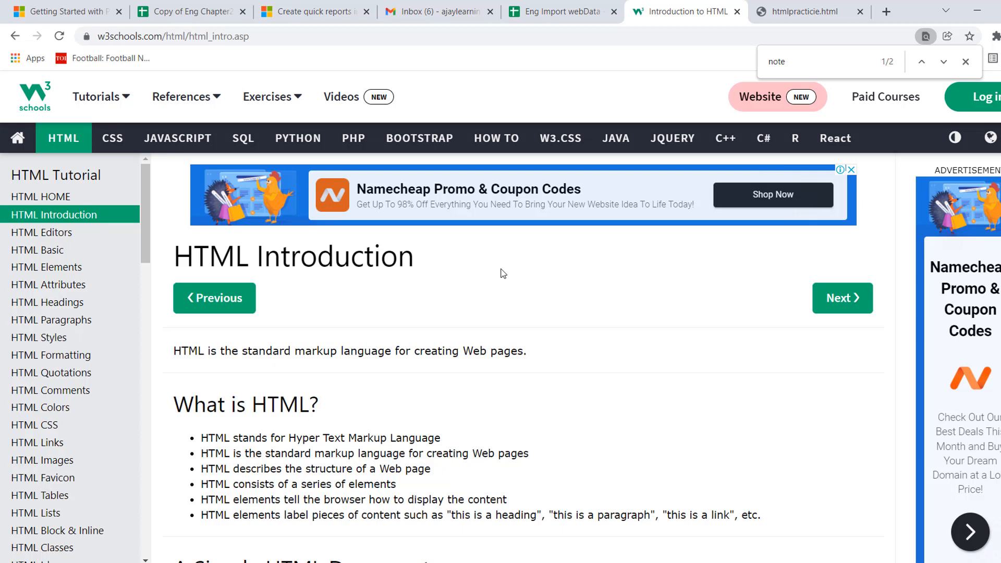
click(563, 12)
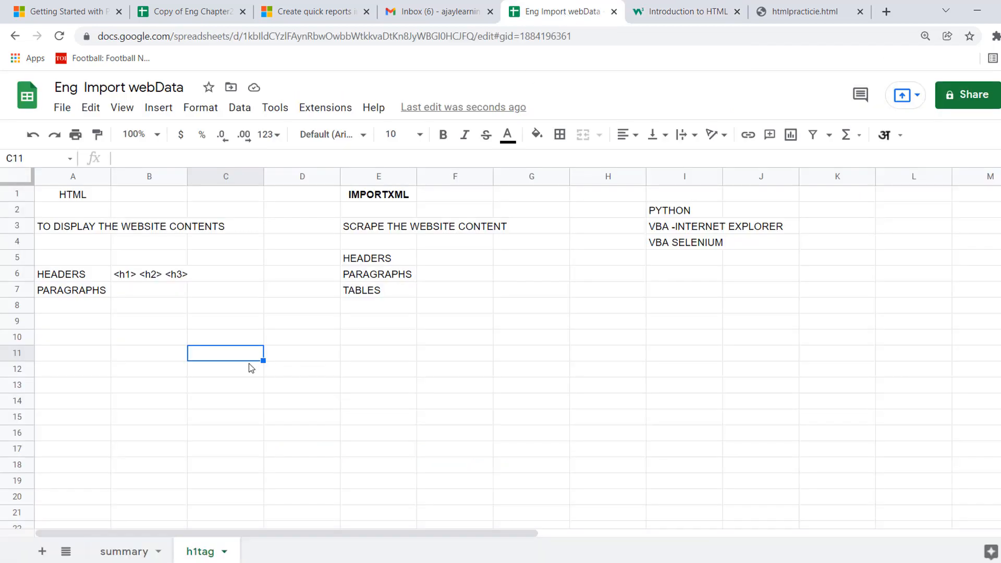
text(=IMPORT)
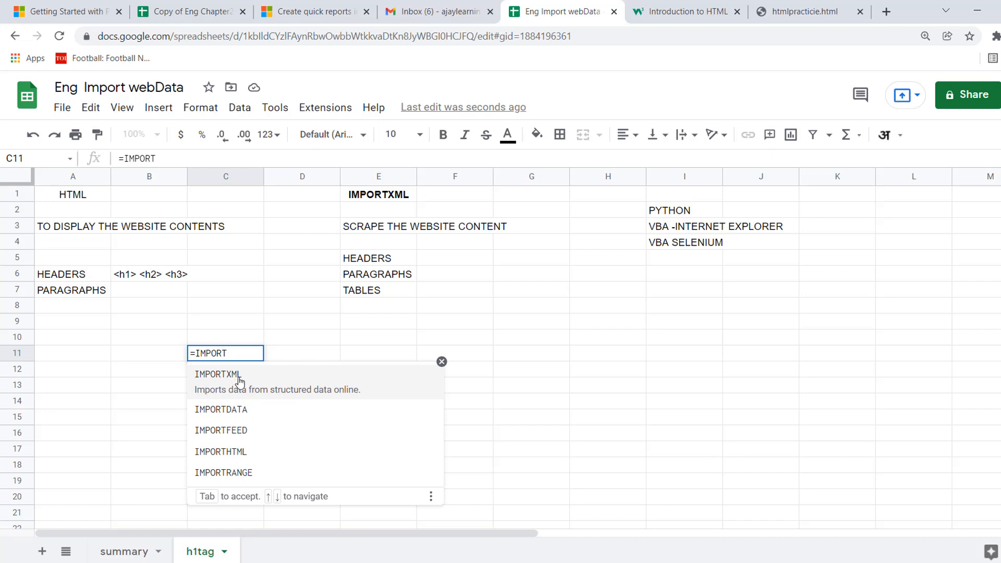
click(236, 379)
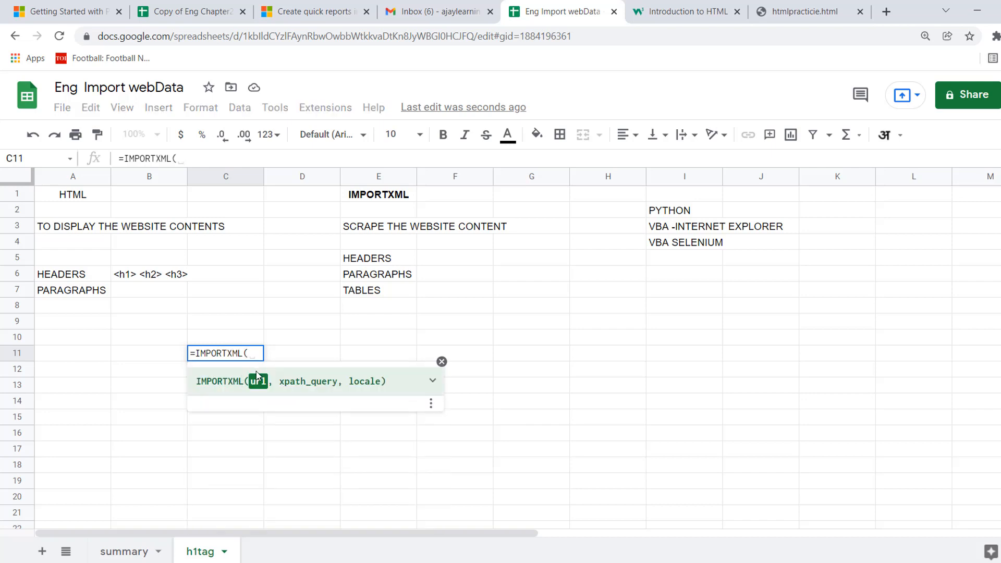
text(")
key(ctrl+v)
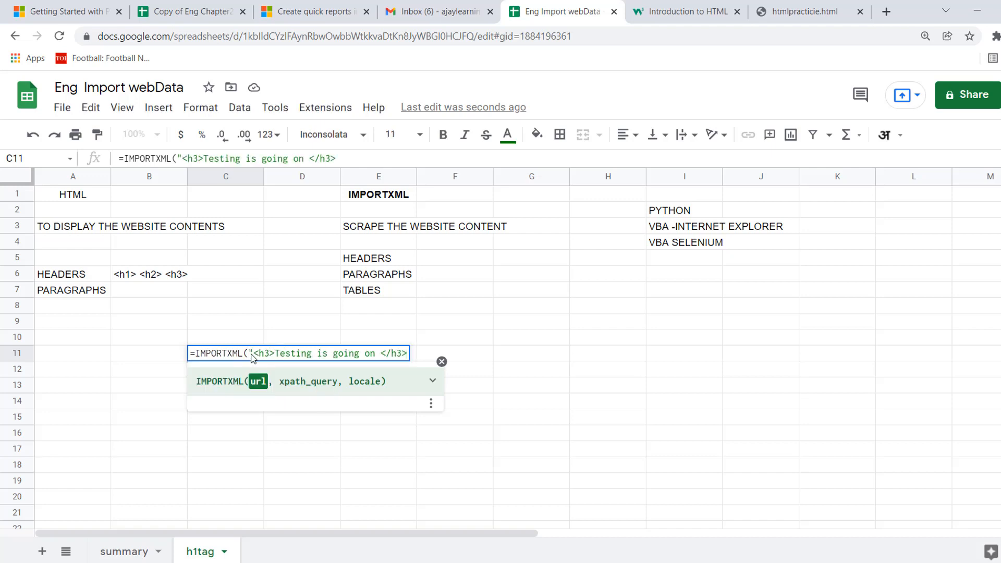
key(BackSpace)
key(BackSpace)
key(BackSpace)
key(BackSpace)
key(BackSpace)
key(BackSpace)
key(BackSpace)
key(BackSpace)
key(BackSpace)
key(BackSpace)
key(BackSpace)
key(BackSpace)
key(BackSpace)
key(BackSpace)
key(BackSpace)
key(BackSpace)
key(BackSpace)
key(BackSpace)
key(BackSpace)
key(BackSpace)
key(BackSpace)
key(BackSpace)
key(BackSpace)
key(BackSpace)
key(BackSpace)
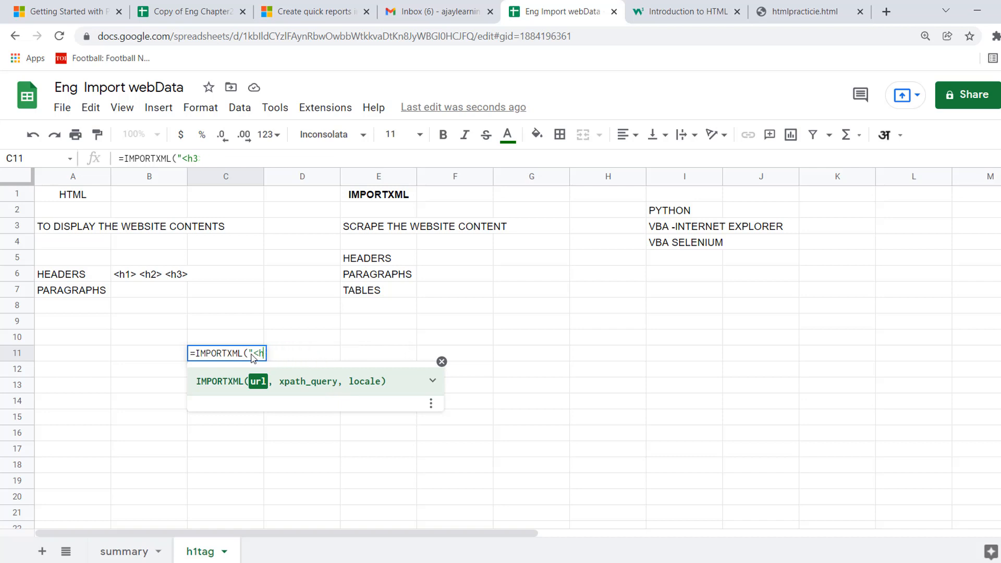
text(")
click(679, 12)
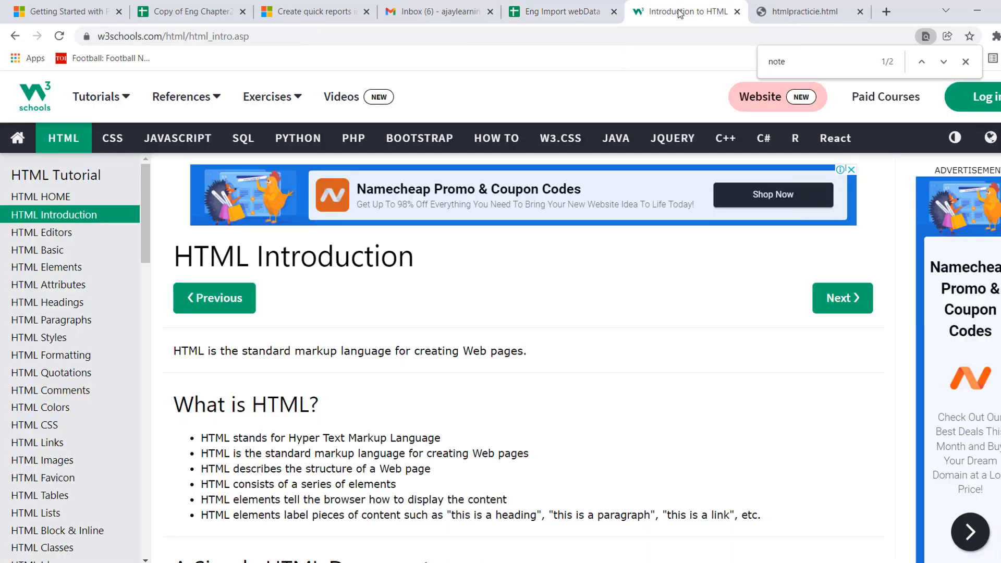
click(306, 37)
key(ctrl+c)
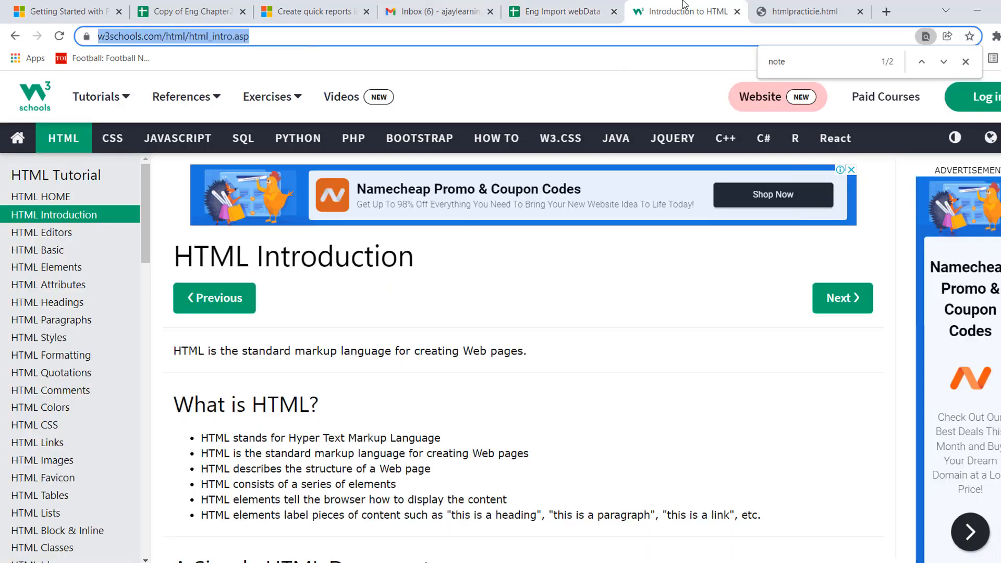
click(567, 15)
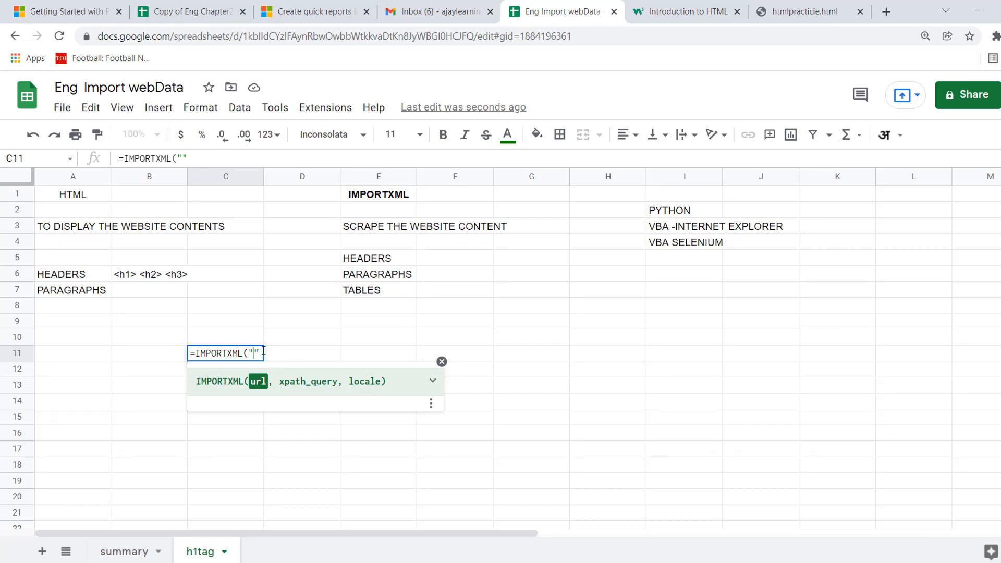
key(ctrl+v)
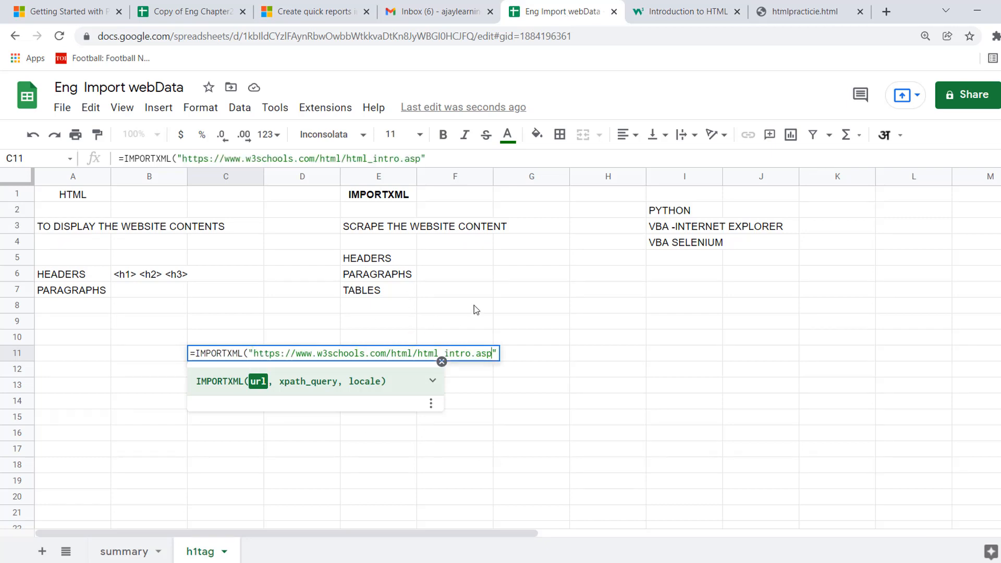
Add "//h1" in quotes as the formula's xpath query, close the parenthesis and commit the formula in C11.
key(Right)
text(,)
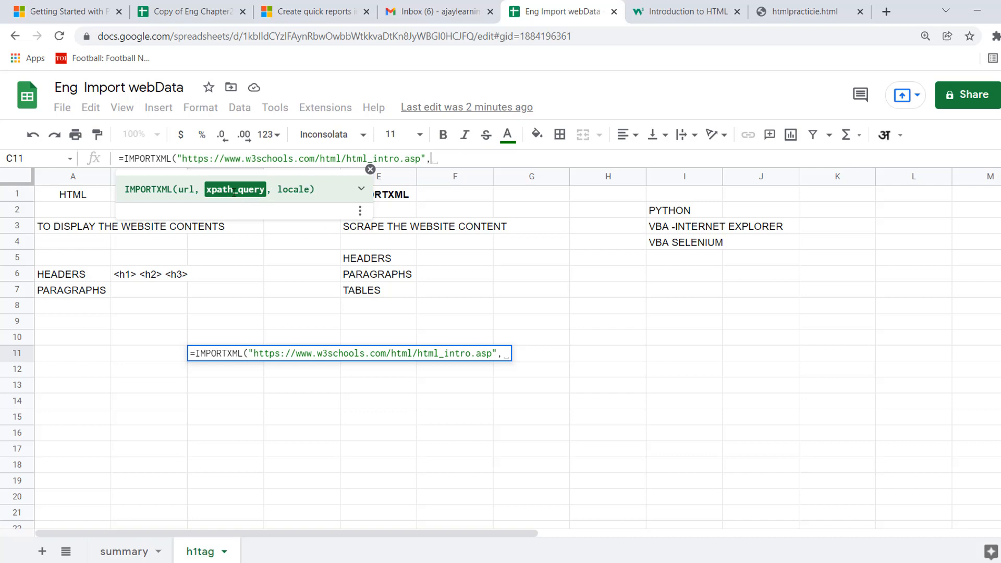
text(//H)
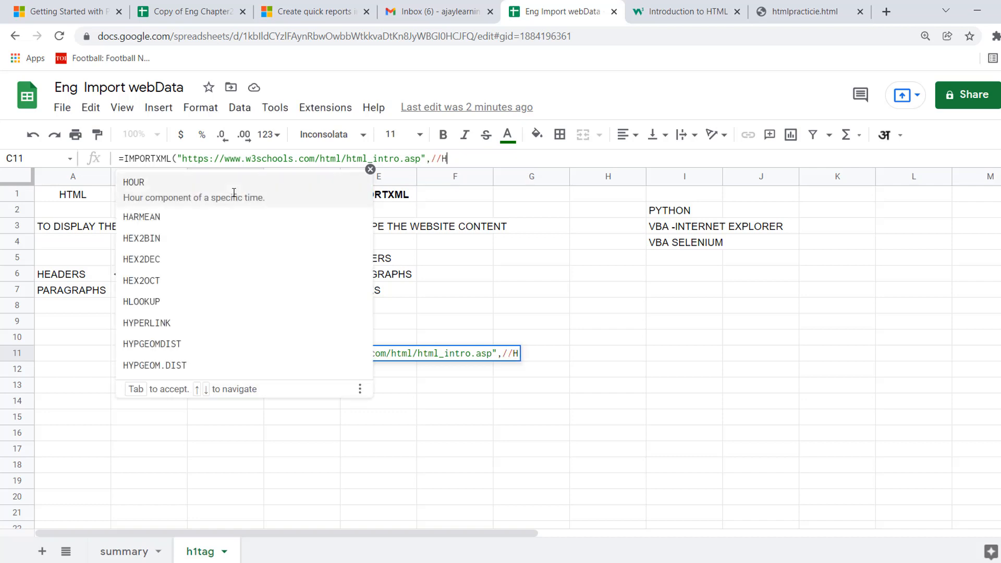
key(BackSpace)
text(h1)
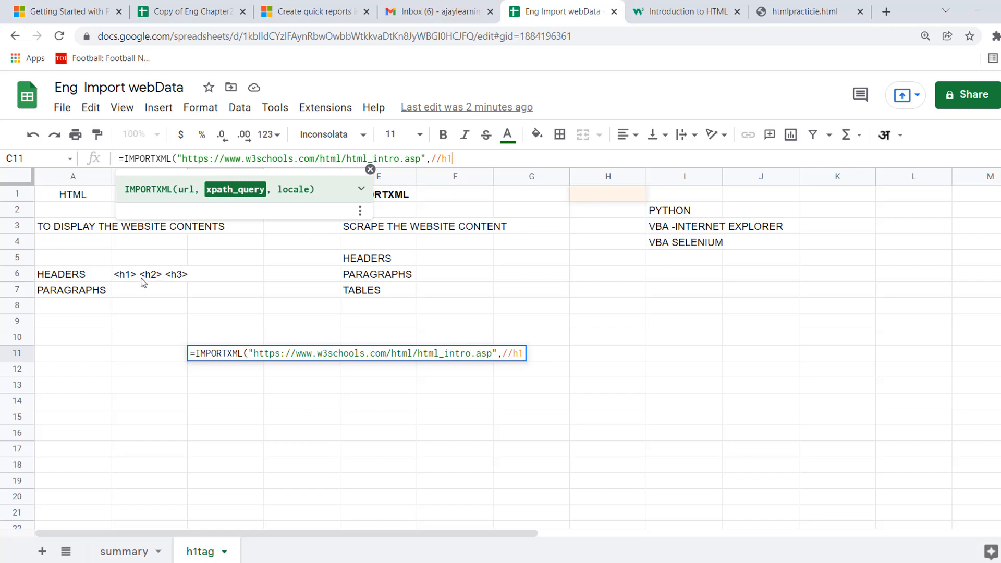
text(")
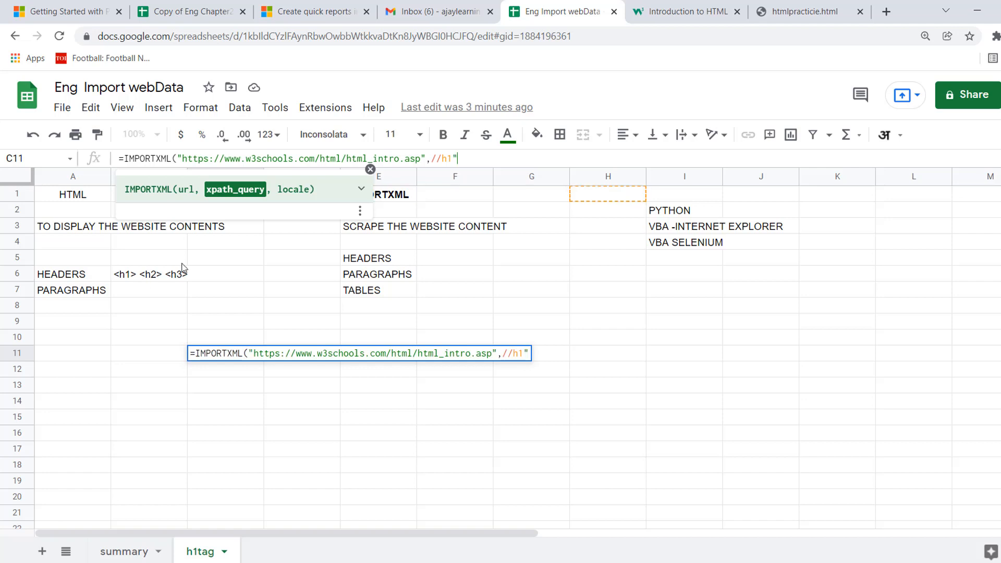
click(434, 160)
text(")
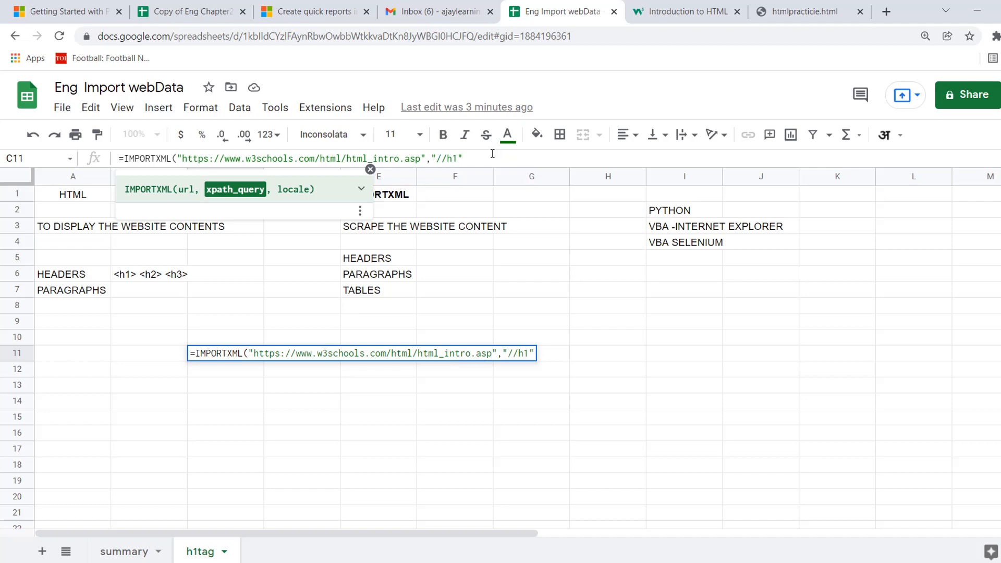
text())
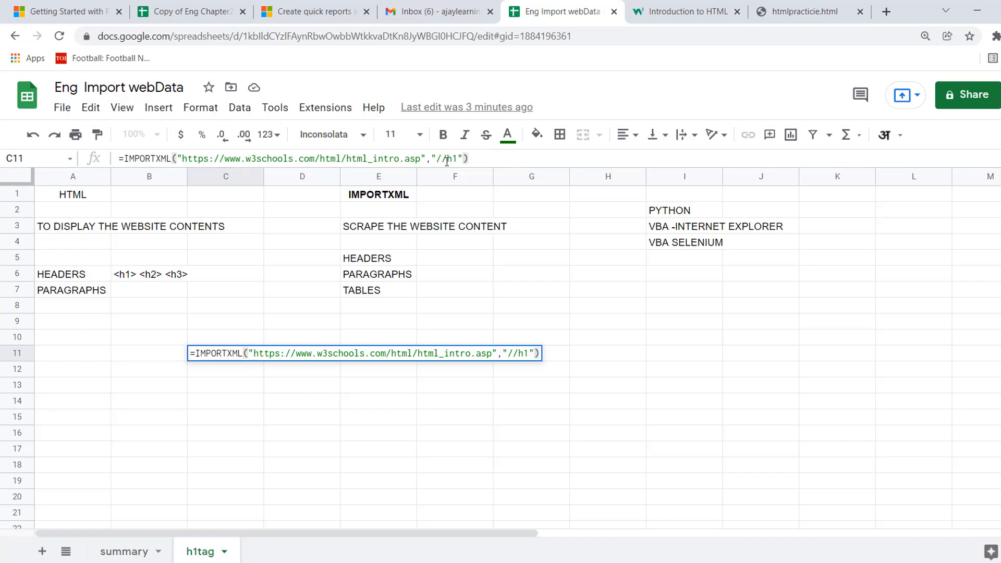
key(Return)
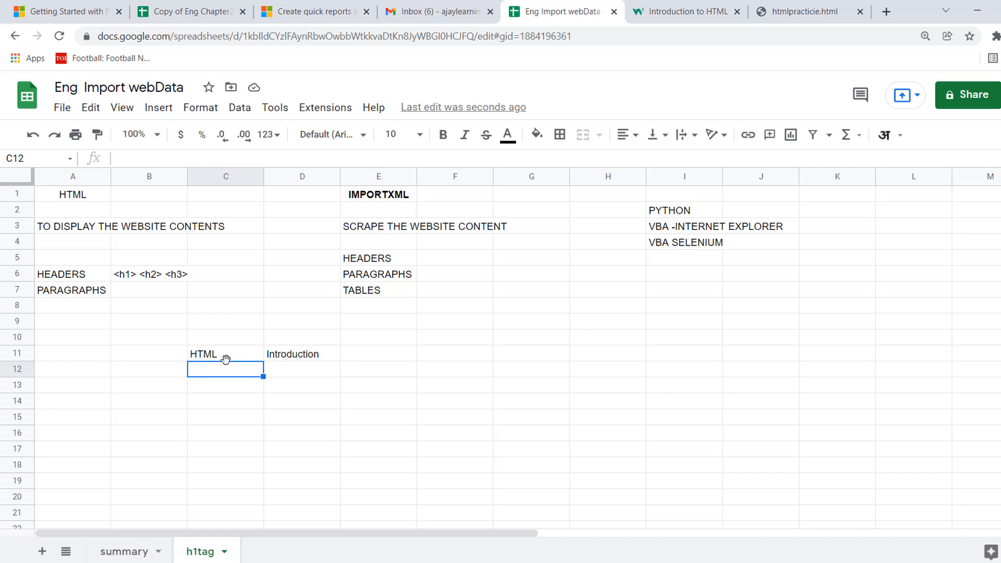
Compare the imported text in C11:D11 with the main heading on the w3schools HTML Introduction page.
key(ctrl+c)
click(223, 359)
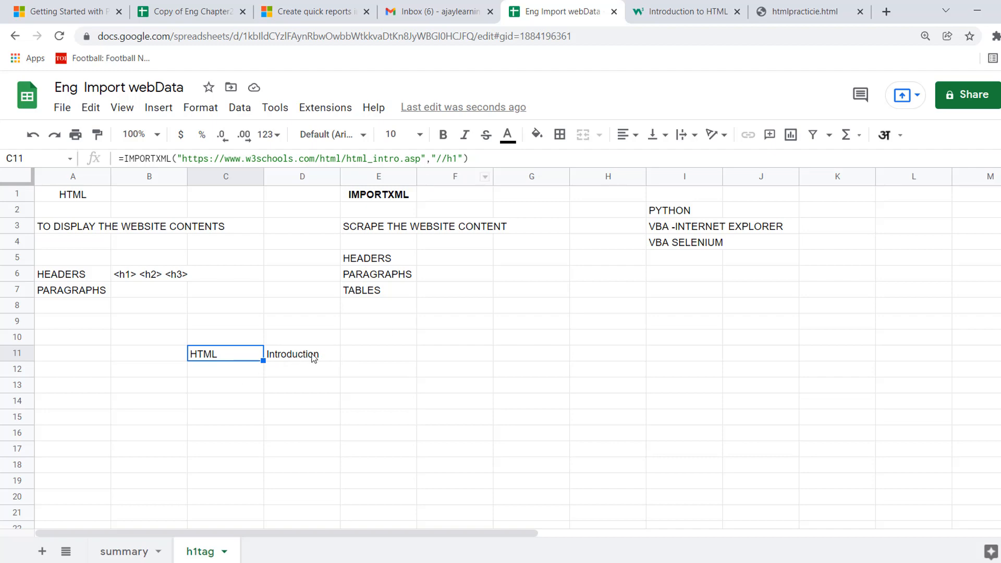
click(687, 12)
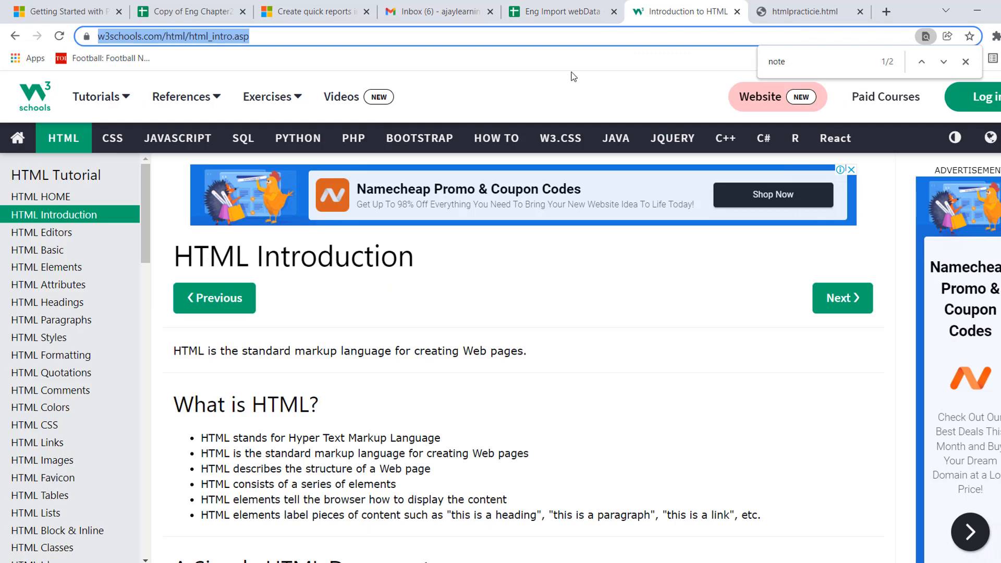
click(561, 13)
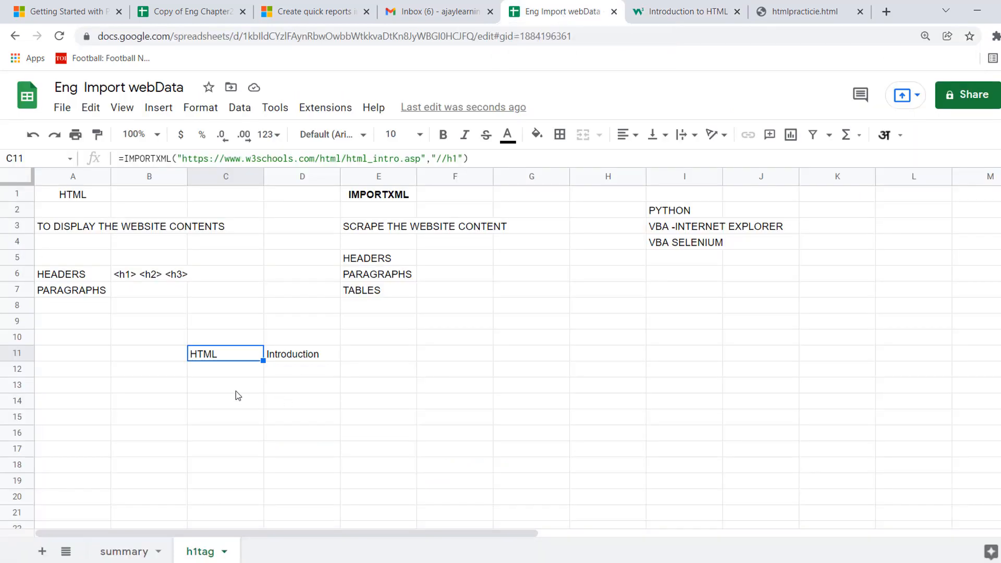
key(Right)
key(Left)
key(shift+Right)
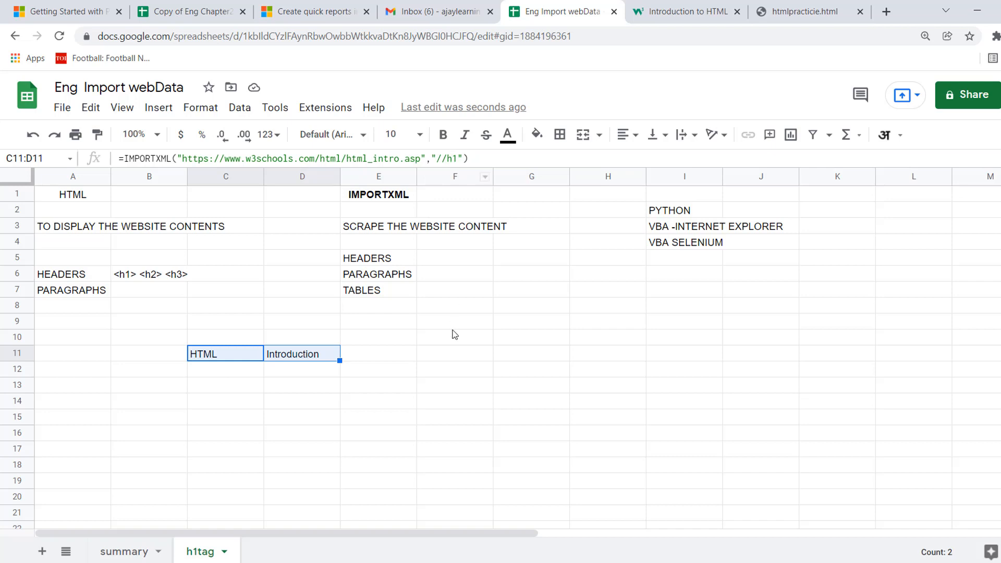
Label the imported heading by entering h1 in cell F11.
click(464, 363)
text(h1)
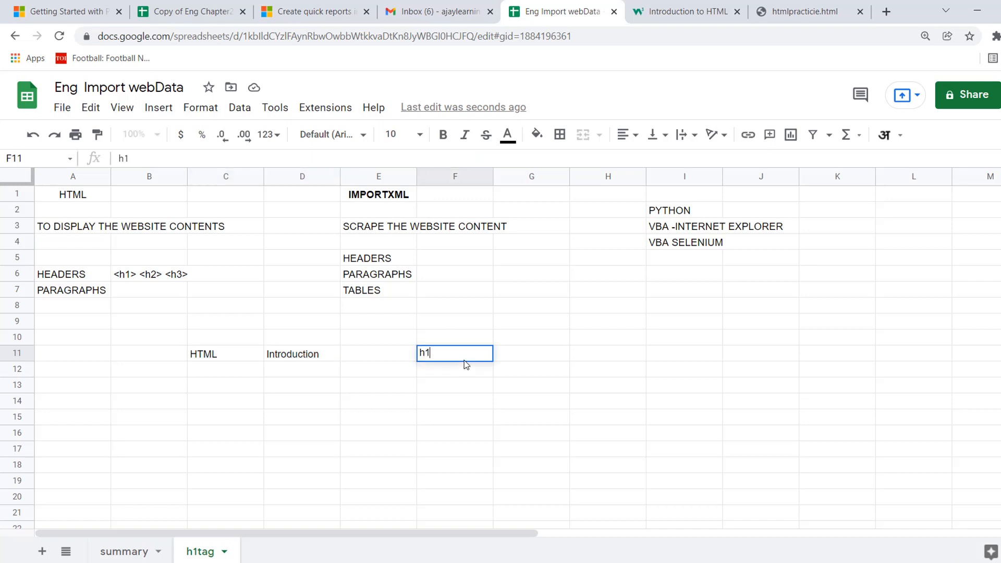
key(Return)
Review the imported range C11:D11 and its label in F11, and check the main heading on the w3schools page again.
key(Up)
key(Left)
key(Left)
key(Left)
key(shift+Right)
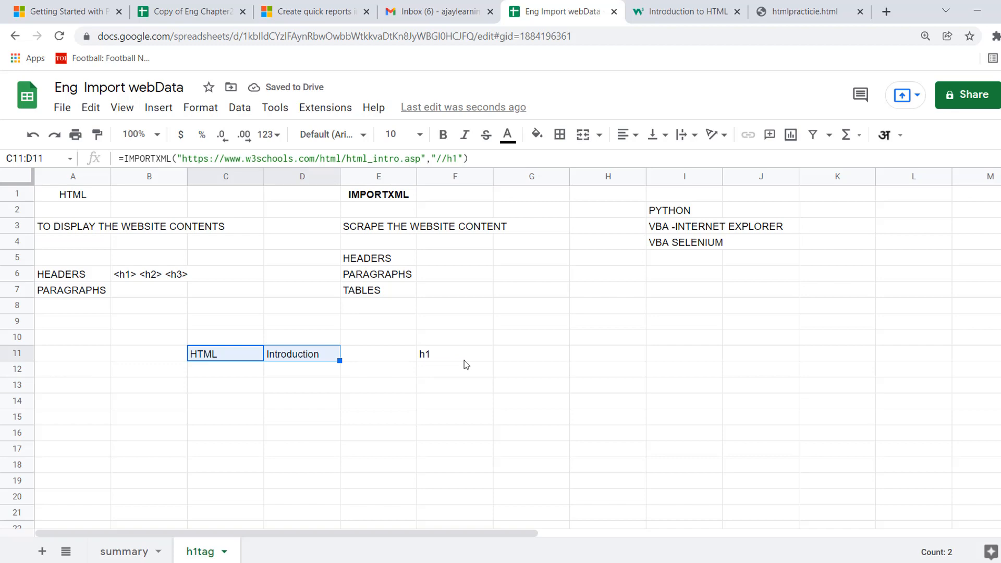
click(464, 361)
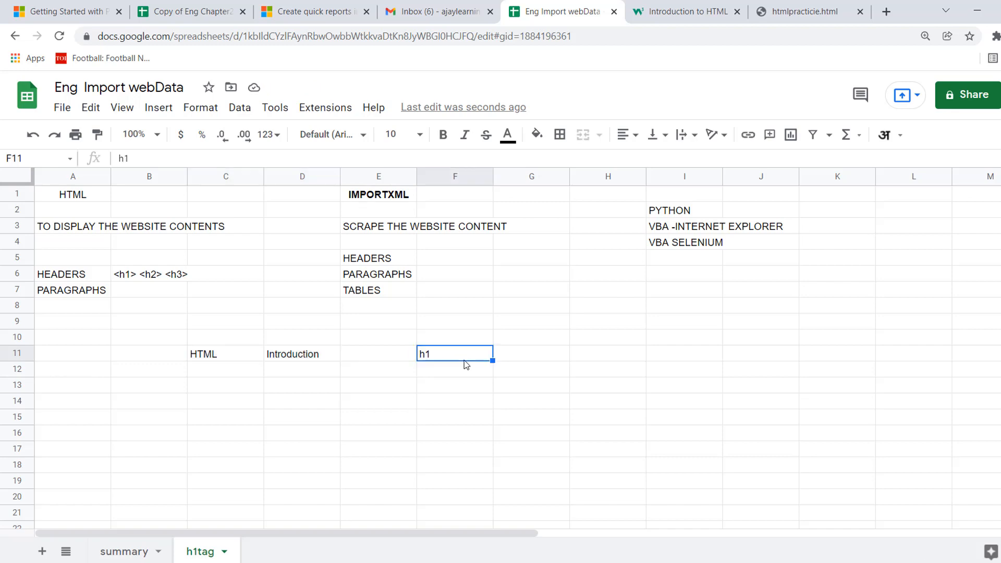
click(695, 15)
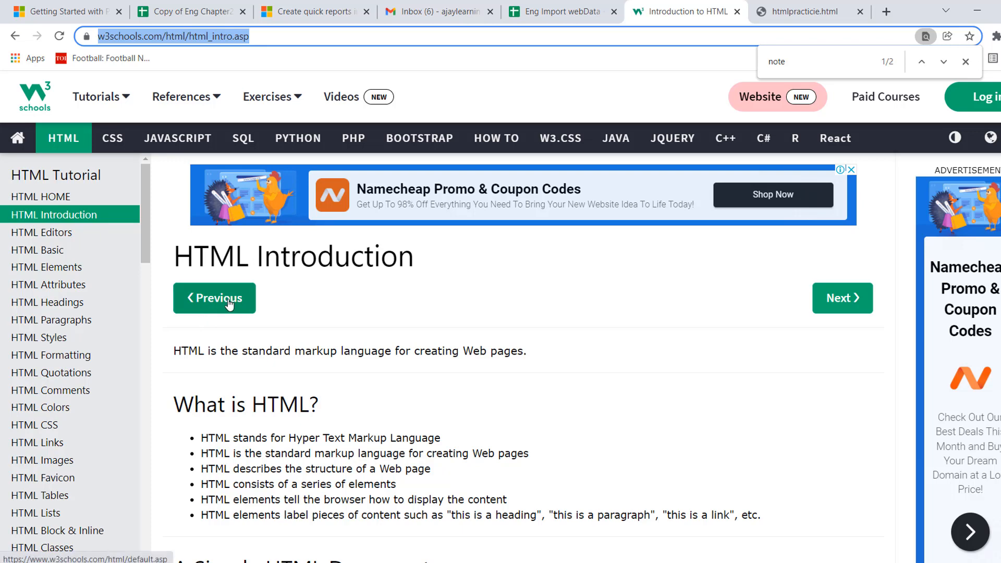
Inspect the HTML Introduction heading's source, dock the developer tools to the right, and close the page's find bar.
right_click(290, 259)
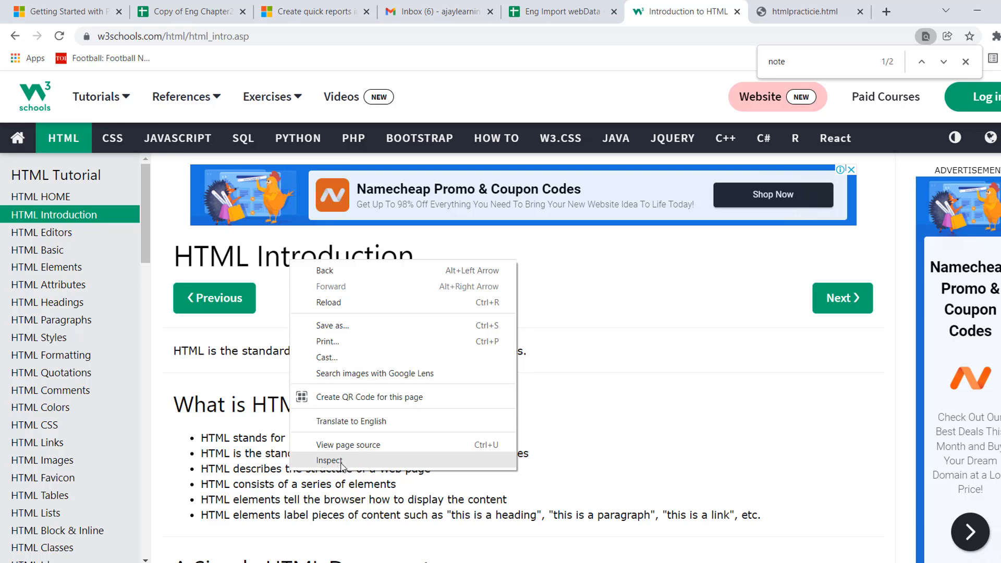
click(341, 461)
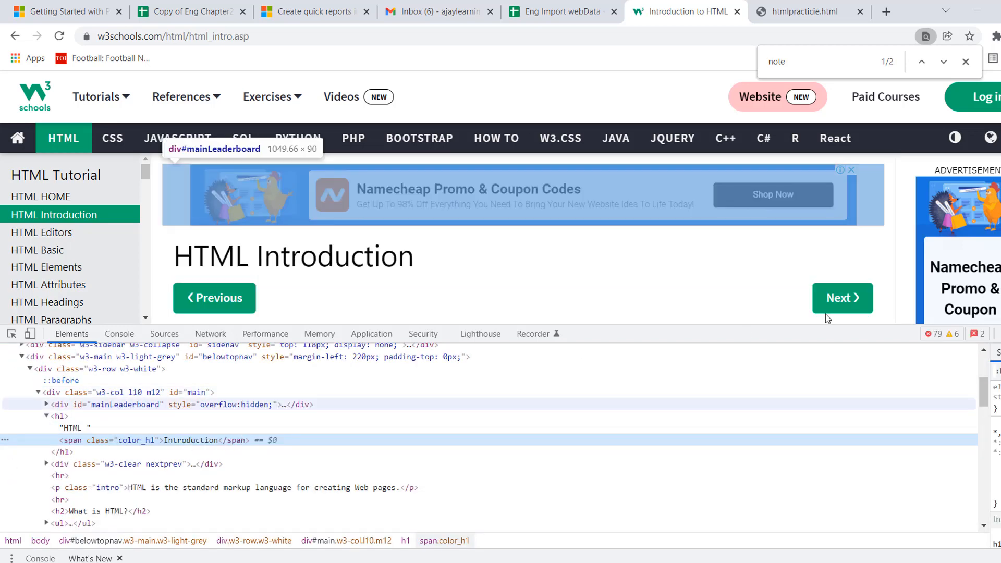
click(997, 334)
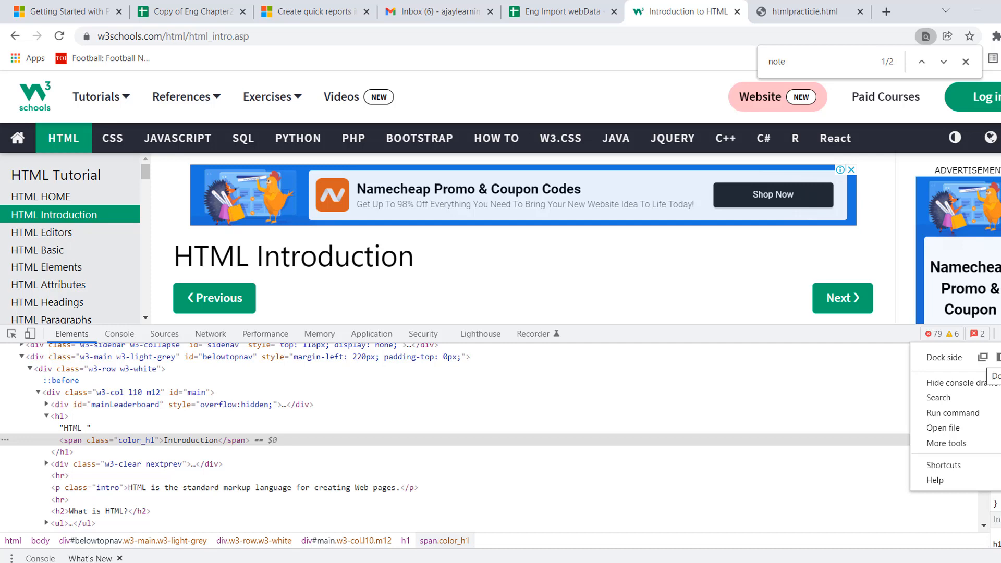
click(997, 358)
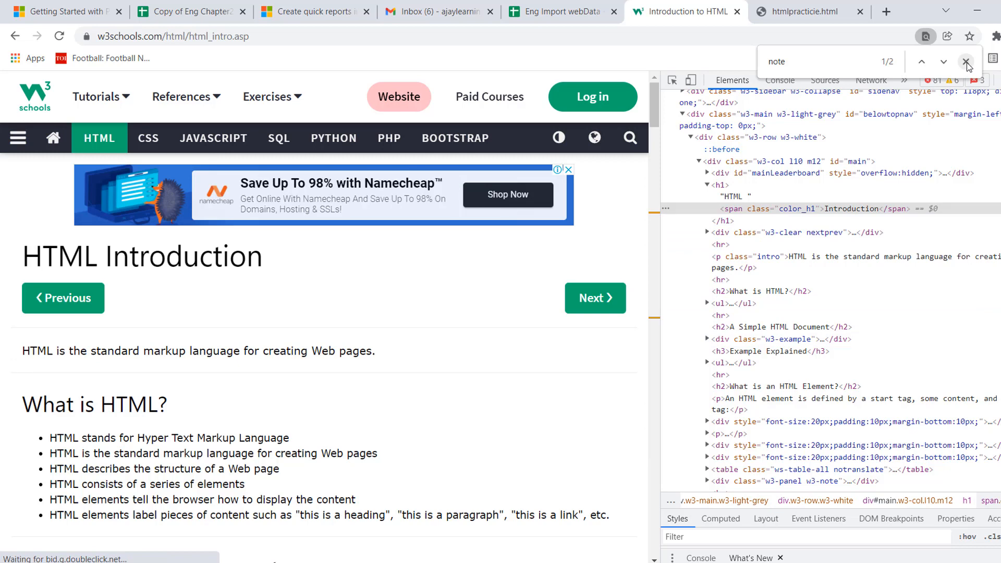
key(Escape)
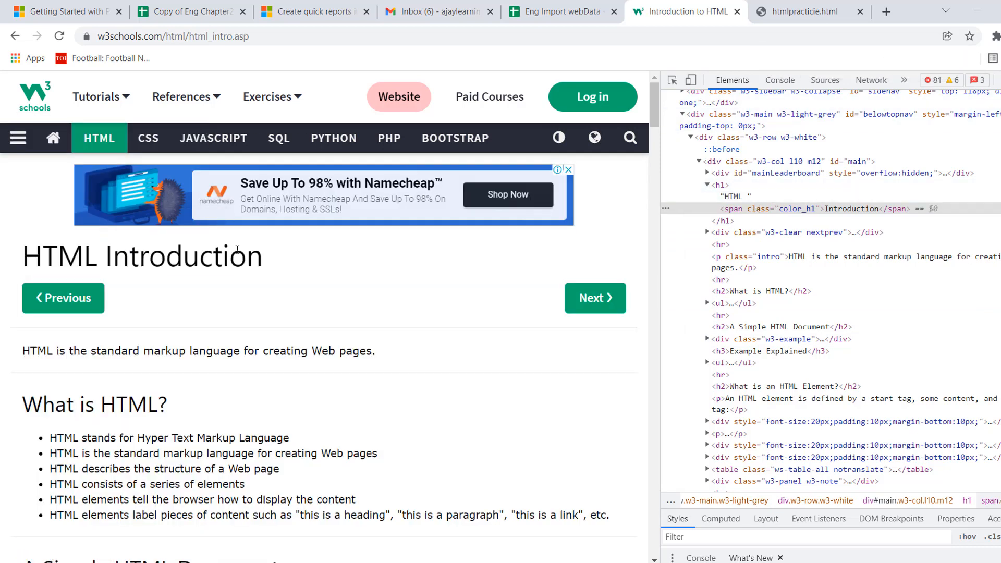
right_click(183, 259)
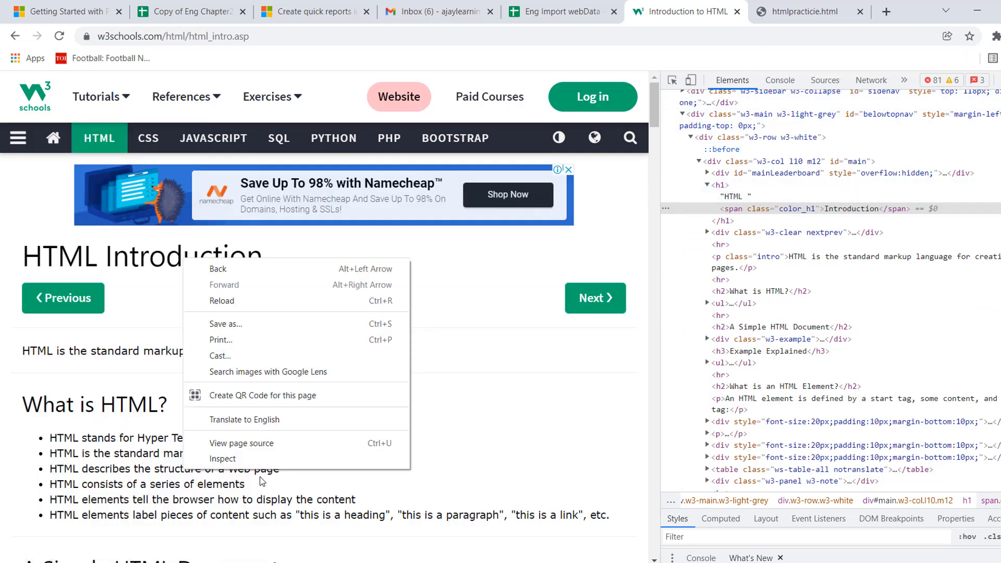
click(235, 459)
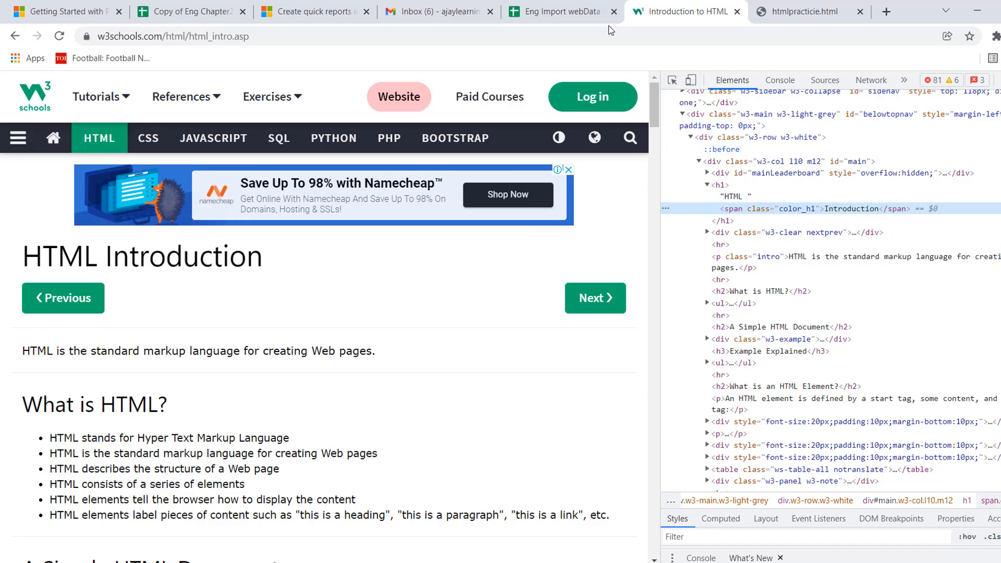
Switch to the Eng Import webData spreadsheet and review the imported cells C11 and D11 and the IMPORTXML formula in C11.
click(573, 17)
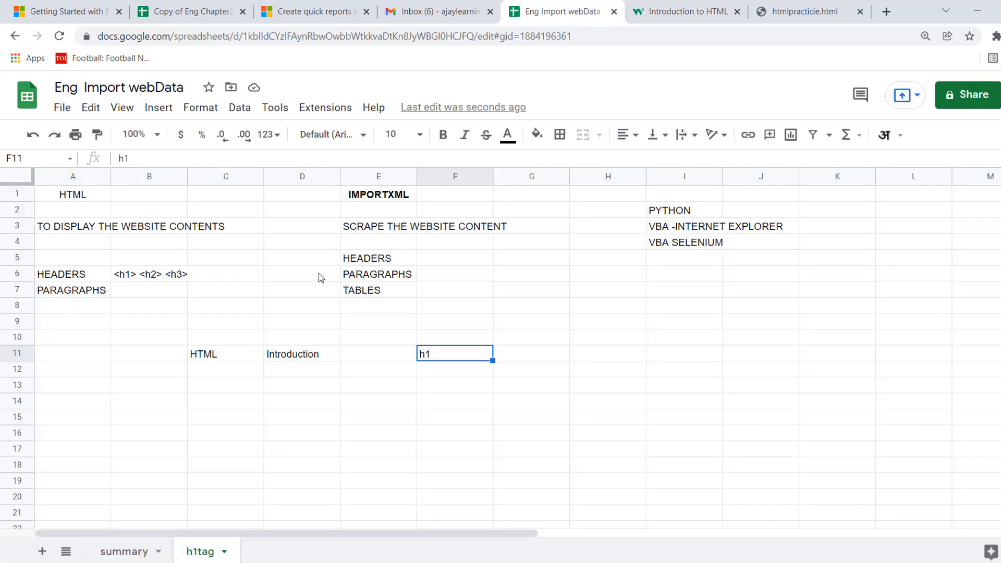
click(217, 358)
click(289, 358)
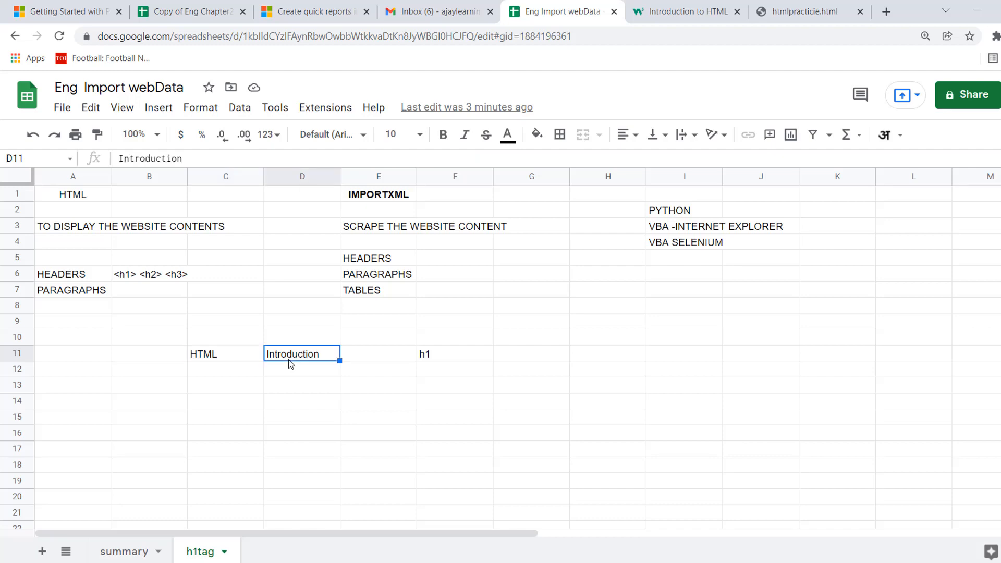
click(235, 358)
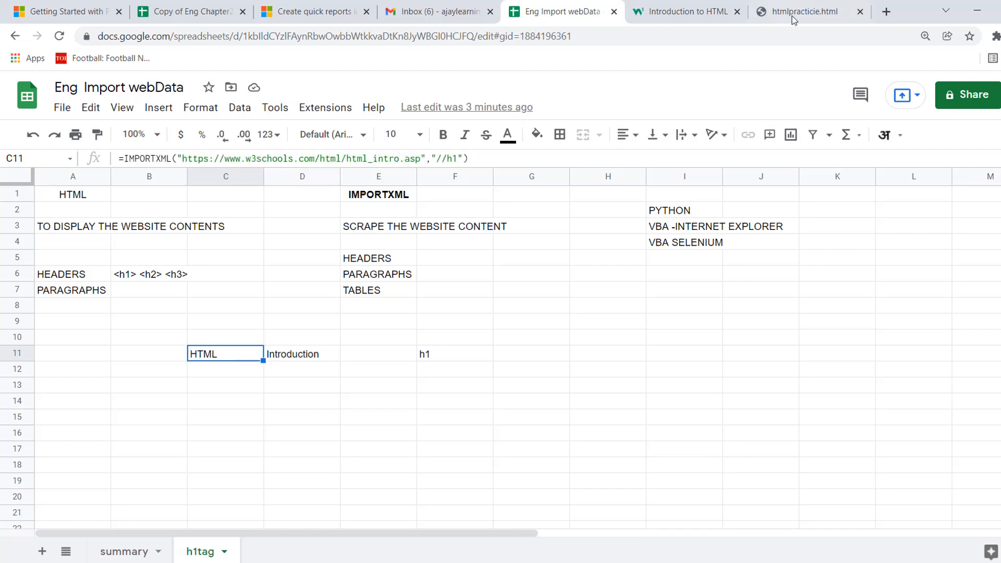
Search the w3schools page's element tree for <h1> and examine the second match.
click(694, 14)
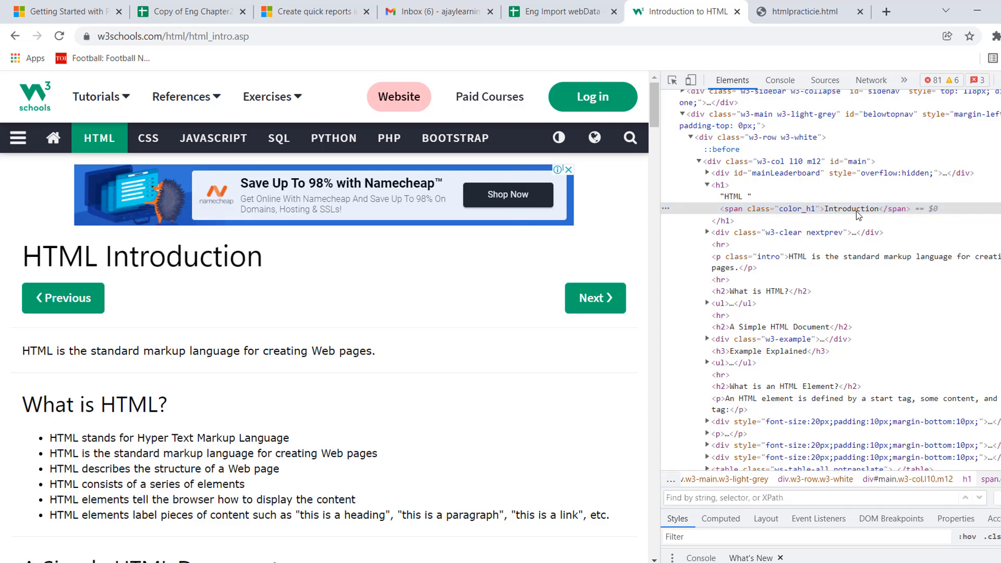
key(ctrl+f)
key(ctrl+f)
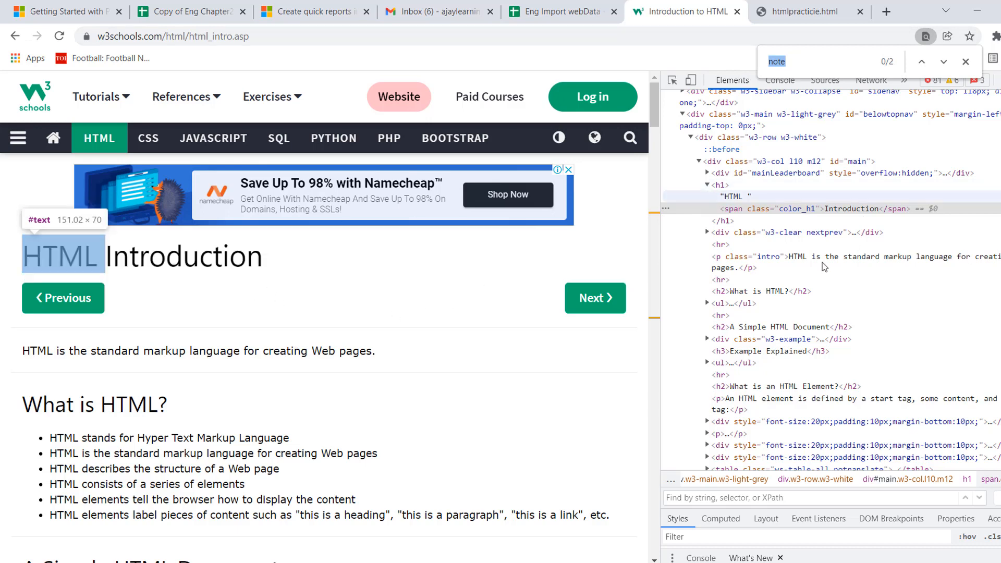
click(966, 62)
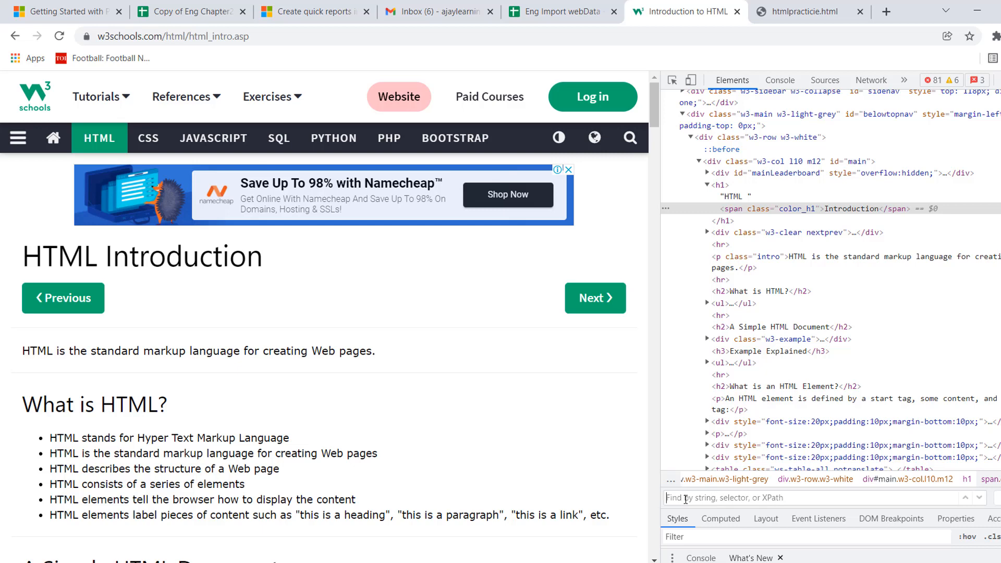
text(<hm)
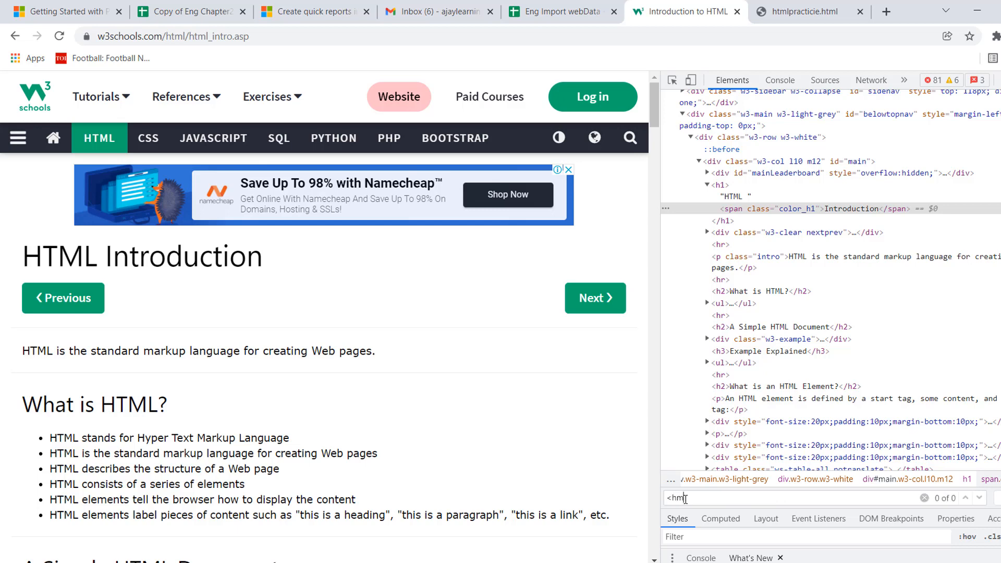
key(BackSpace)
key(BackSpace)
text(h)
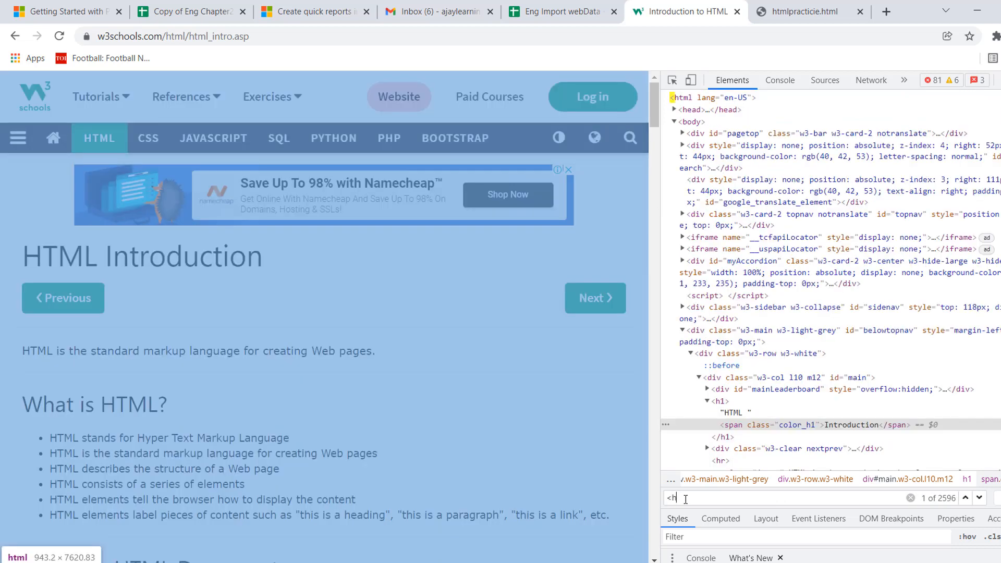
text(1)
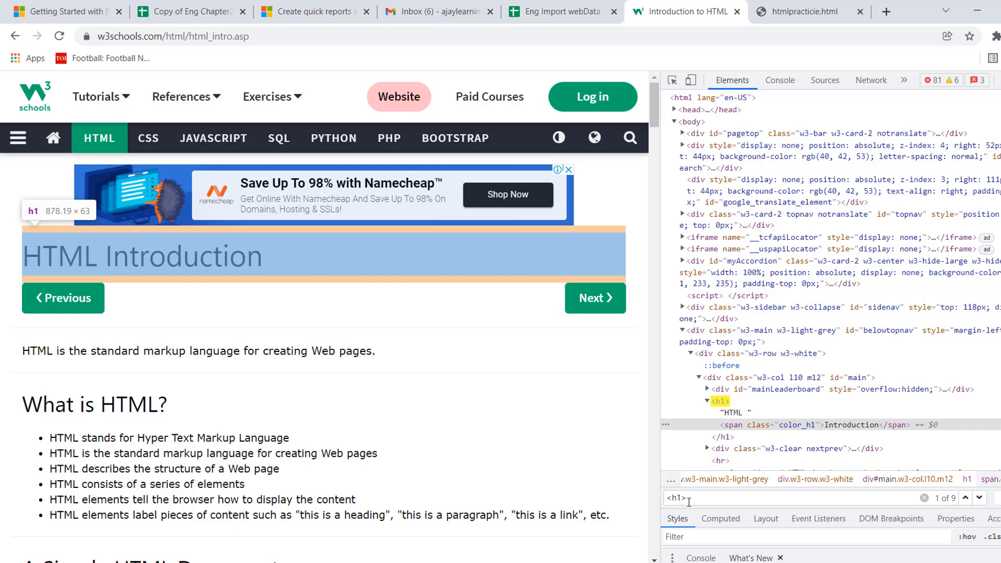
text(>)
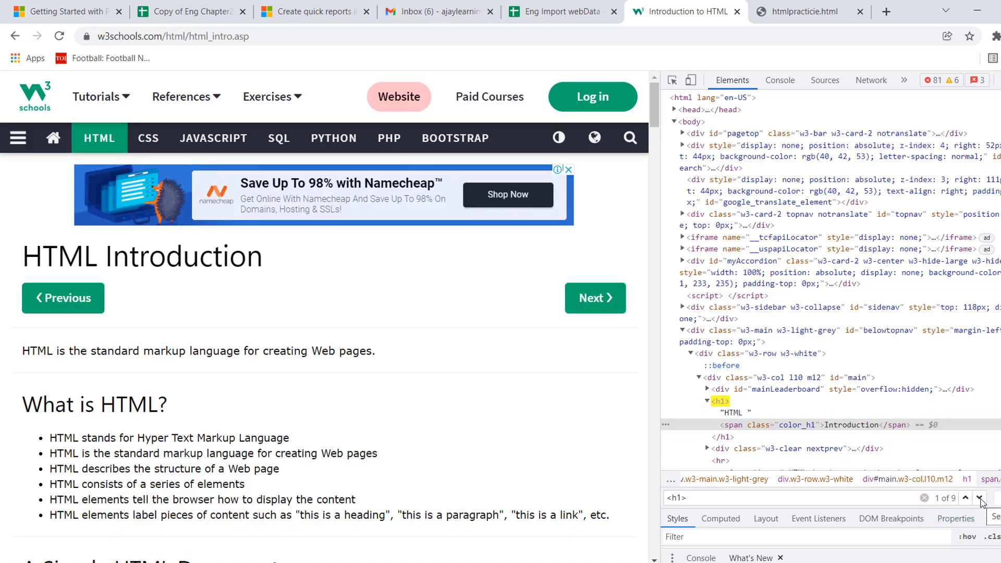
click(979, 498)
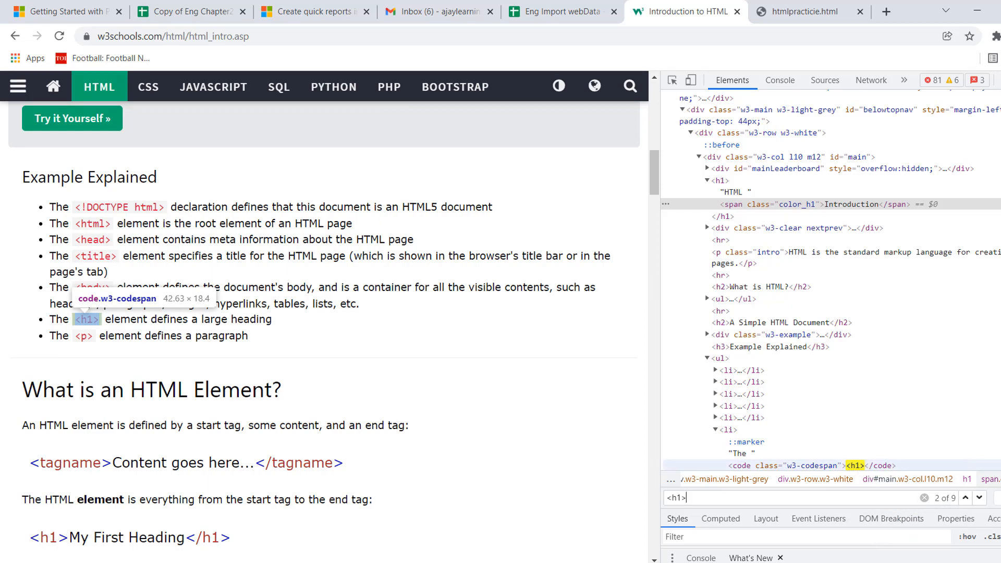
scroll(829, 280, down, 4)
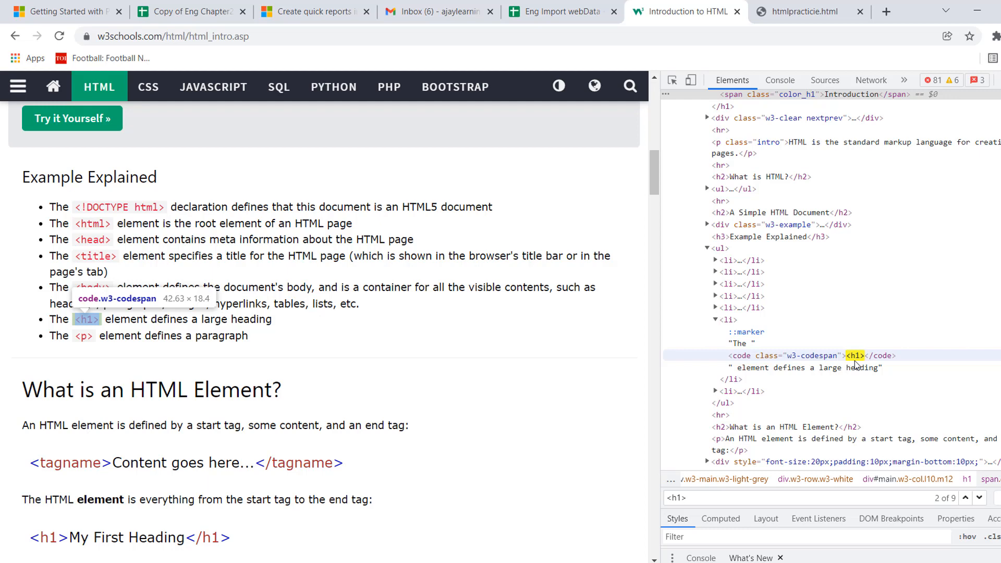
In Notepad, insert an extra <h1> before the first heading's text in htmlpracticie.html, save the file and reload its page in Chrome.
key(alt+Tab)
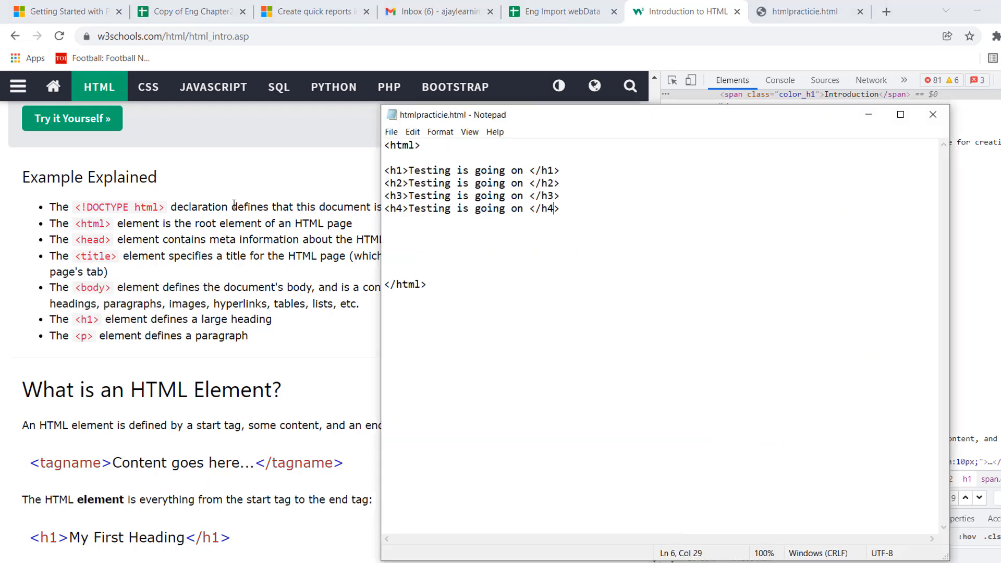
double_click(397, 170)
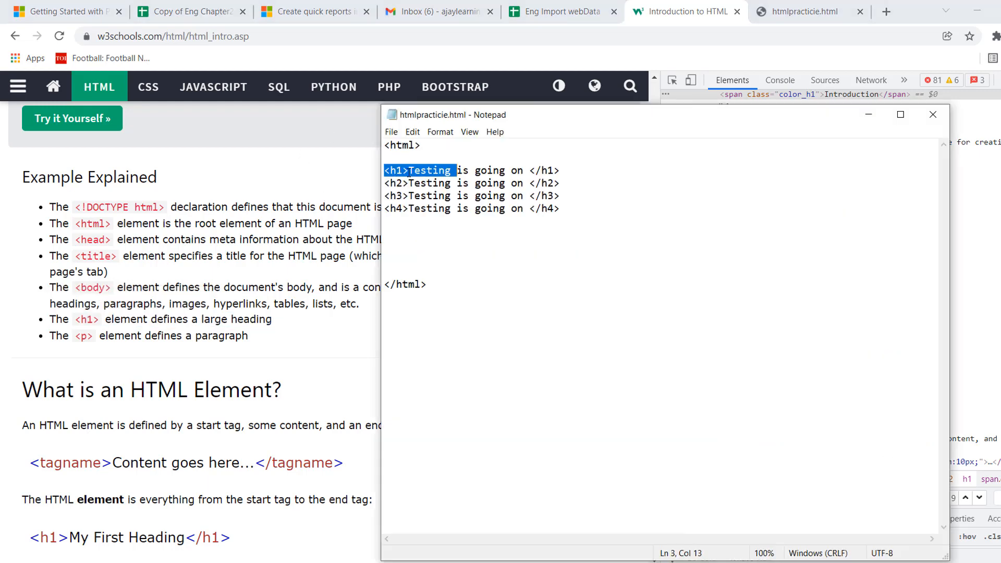
click(409, 171)
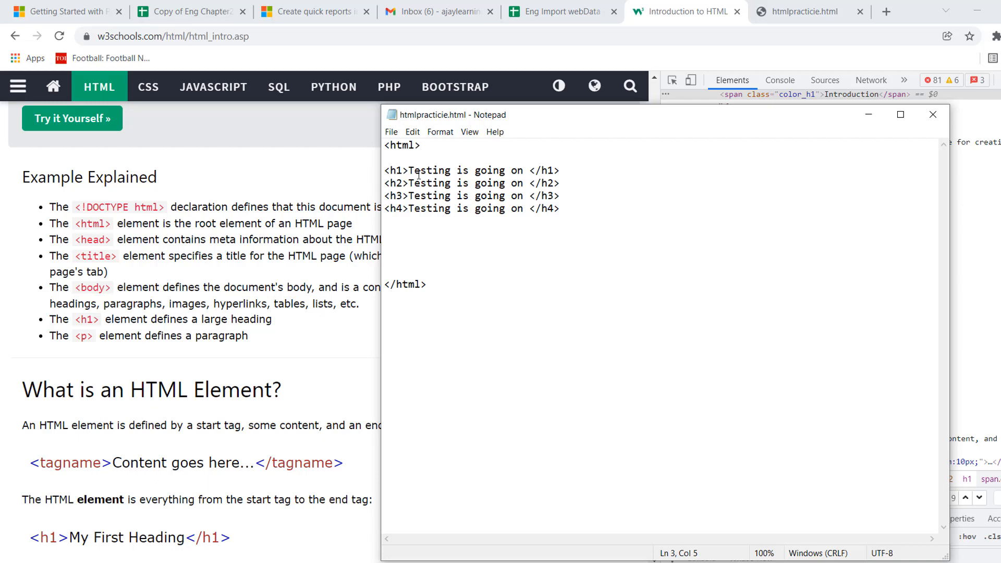
text(<h1>)
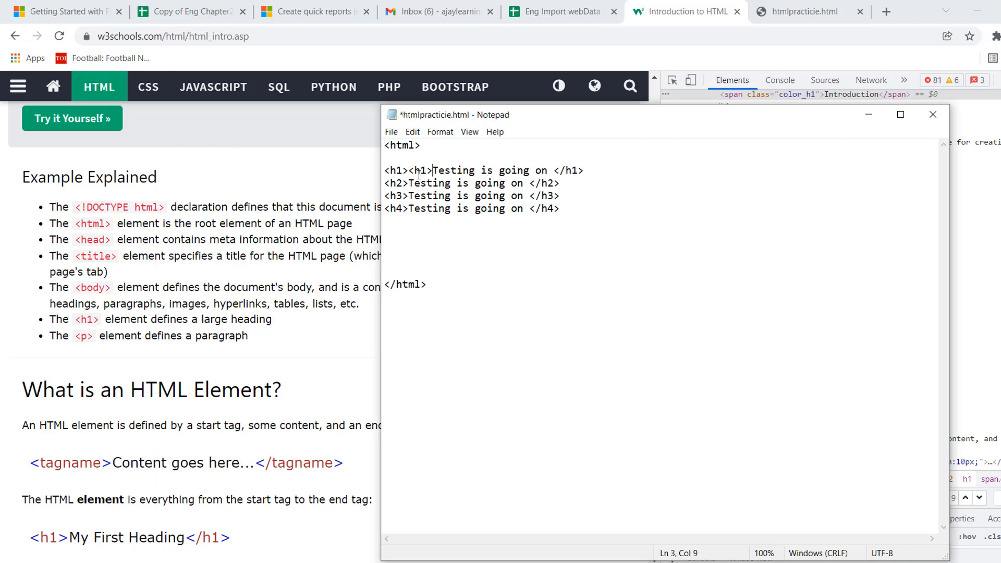
key(Left)
key(Left)
key(Left)
key(Left)
key(ctrl+s)
click(798, 11)
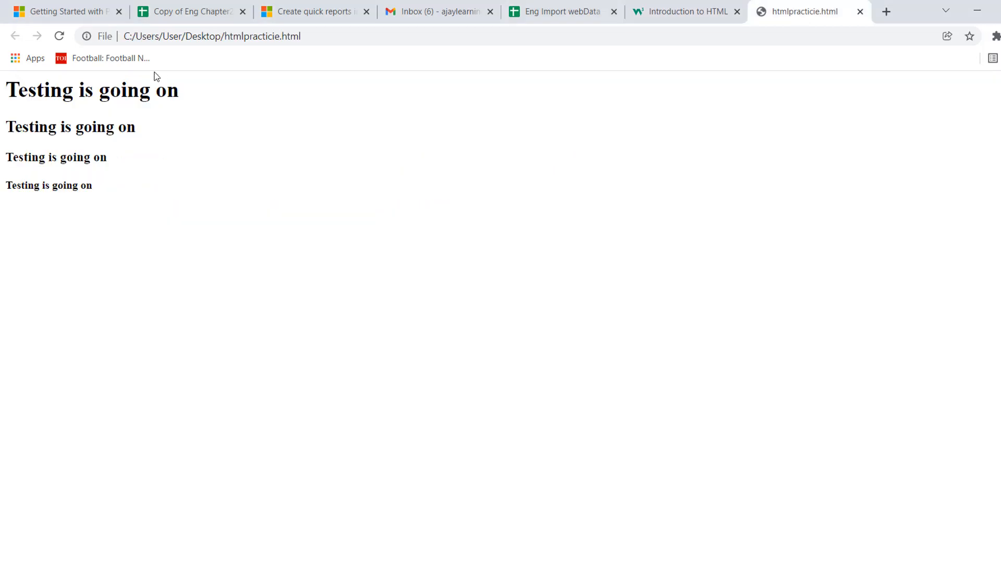
click(59, 36)
Back in Notepad, try a quotation mark before the extra <h1>, and remove both from the first heading line.
click(513, 562)
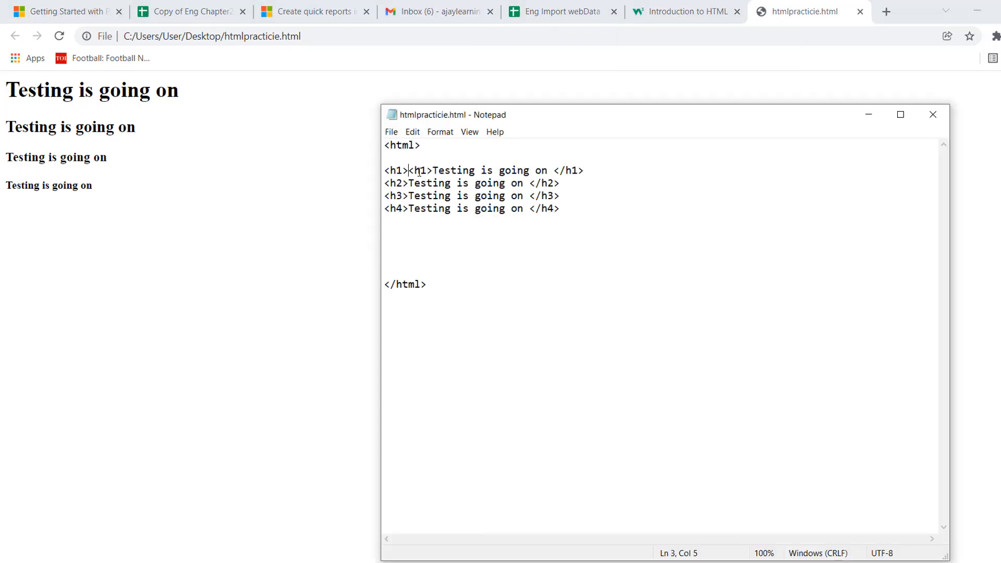
key(Left)
key(Left)
key(Left)
text(")
key(Right)
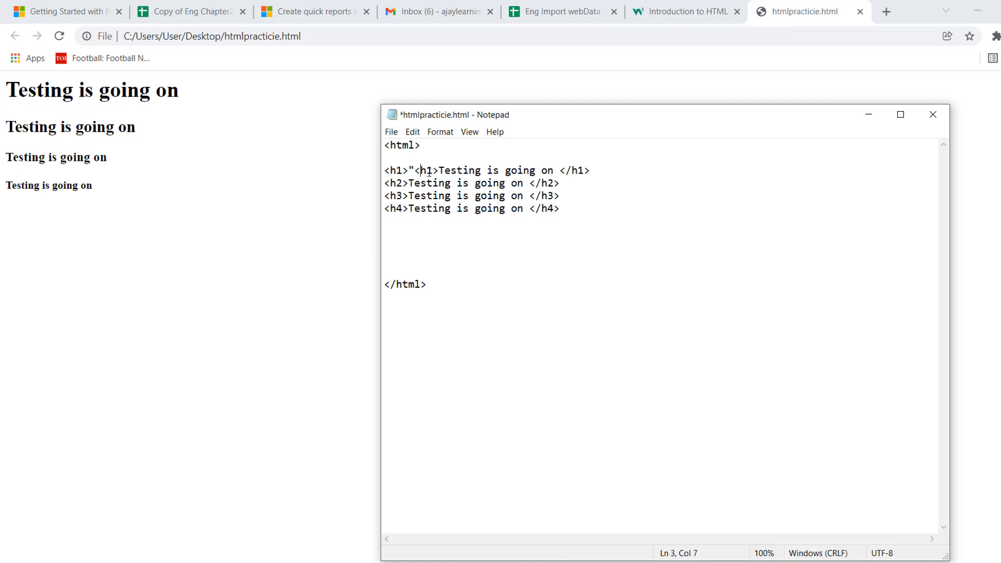
key(Right)
key(Right)
key(Right)
key(BackSpace)
key(BackSpace)
key(BackSpace)
key(BackSpace)
key(BackSpace)
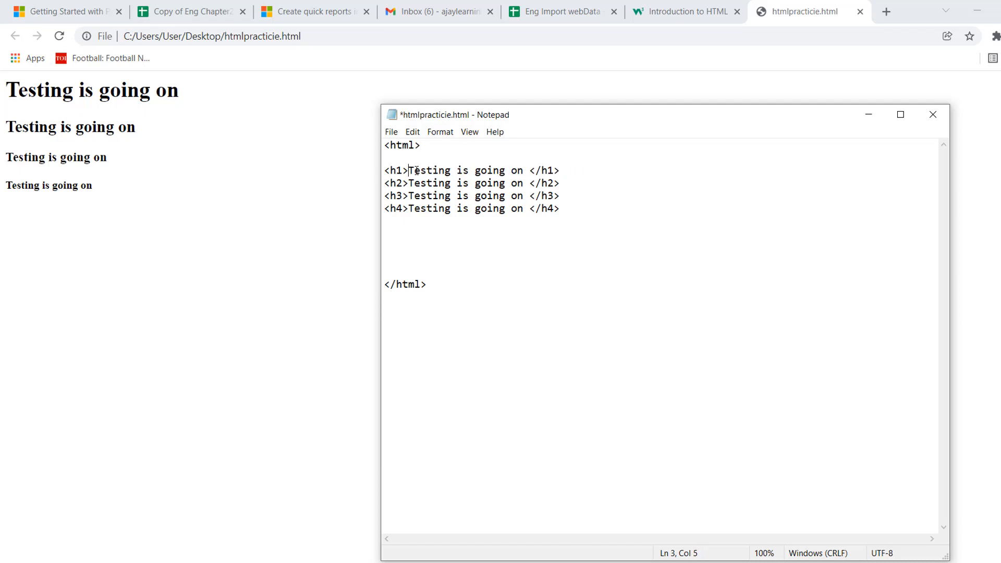
Return to the w3schools page, go to the next <h1> match and select the td element that contains it.
click(682, 15)
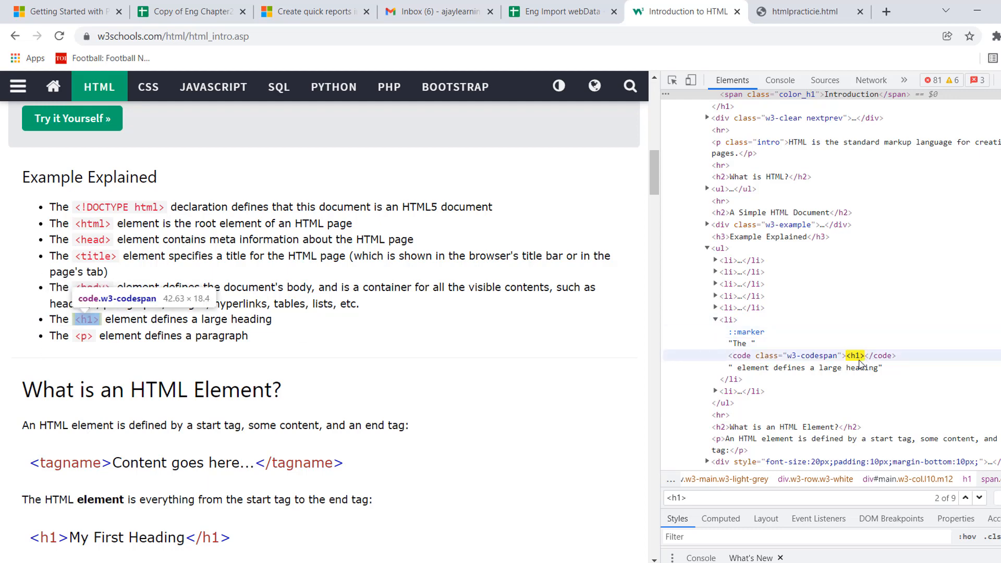
click(979, 498)
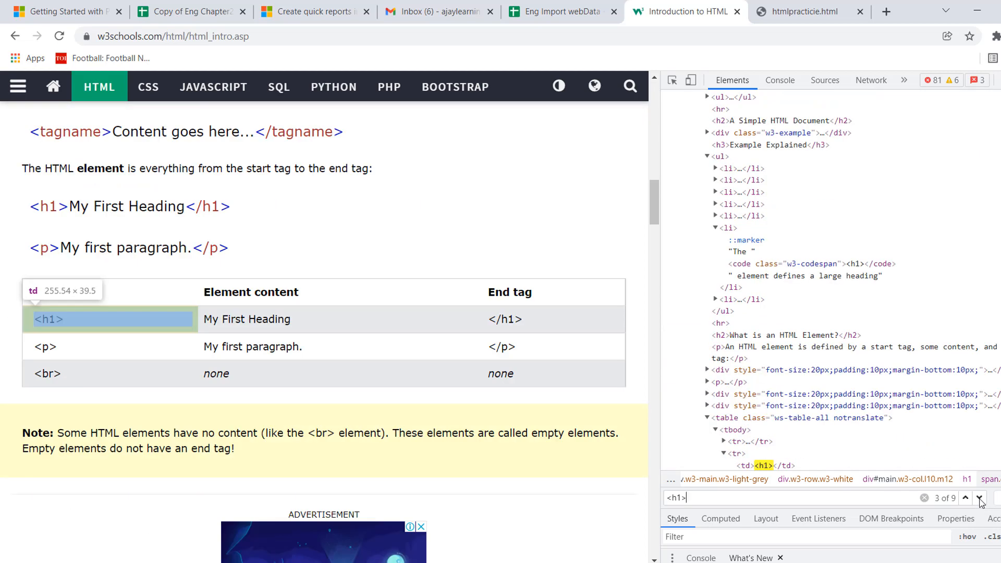
scroll(757, 282, down, 5)
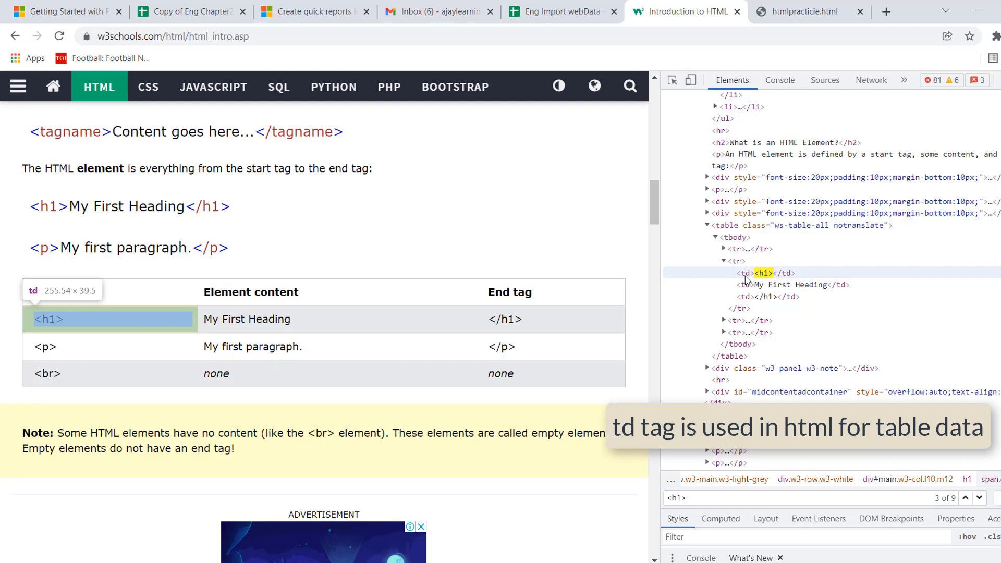
click(745, 277)
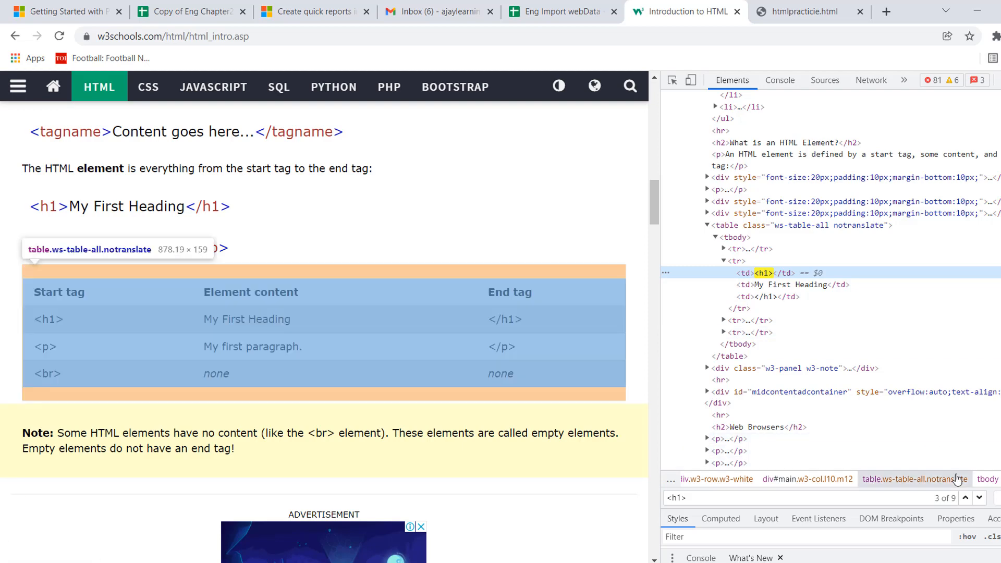
Step through the next two <h1> matches in the element tree and examine the code around each.
click(979, 498)
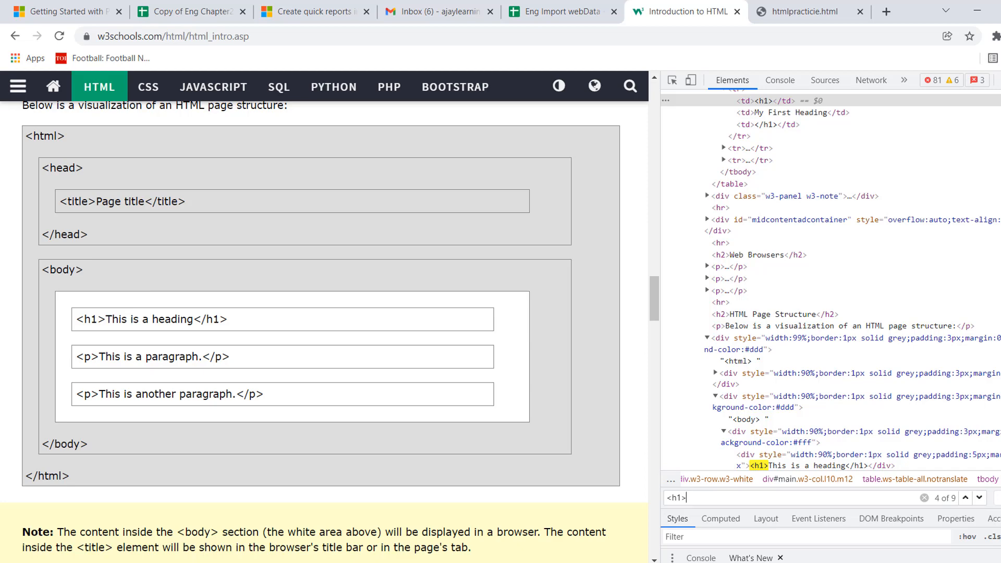
scroll(830, 296, down, 5)
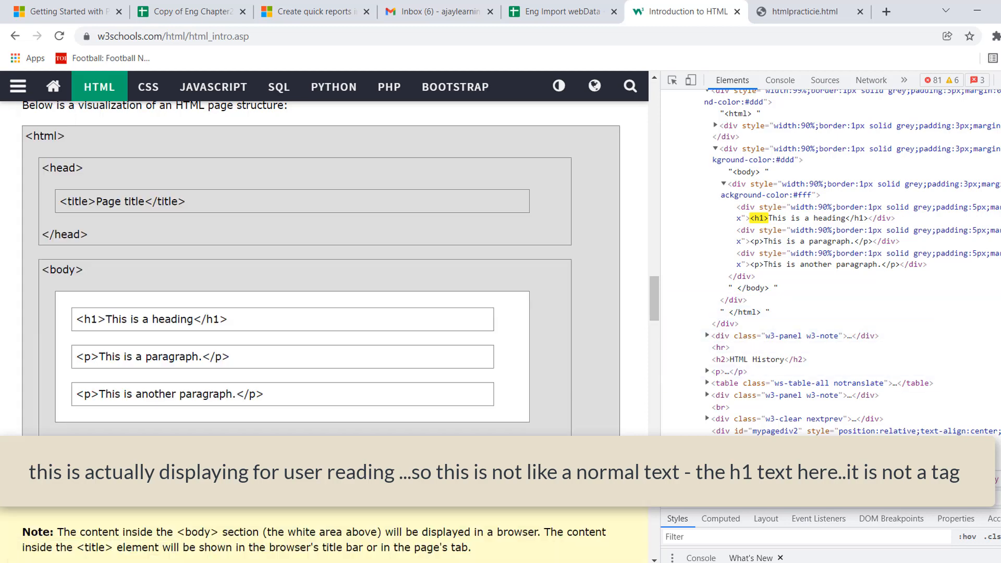
click(980, 498)
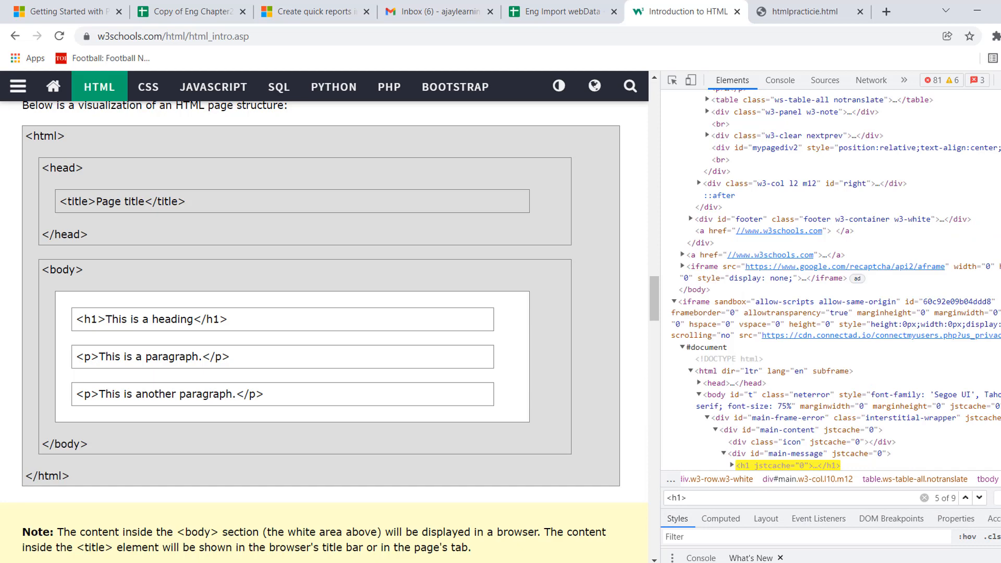
scroll(834, 292, down, 5)
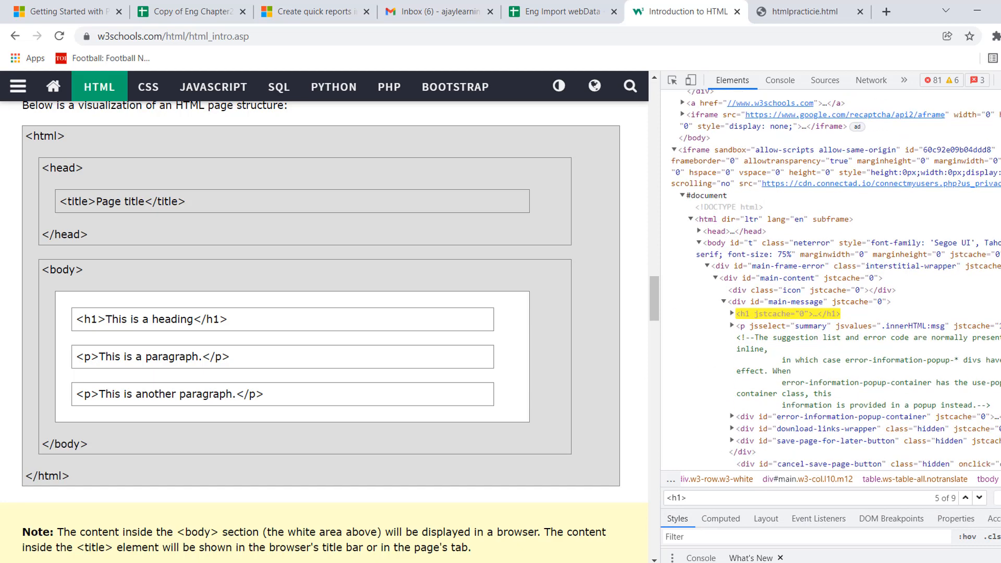
Switch to the Eng Import webData sheet and change the IMPORTXML query in cell C11 to "//h2".
click(556, 13)
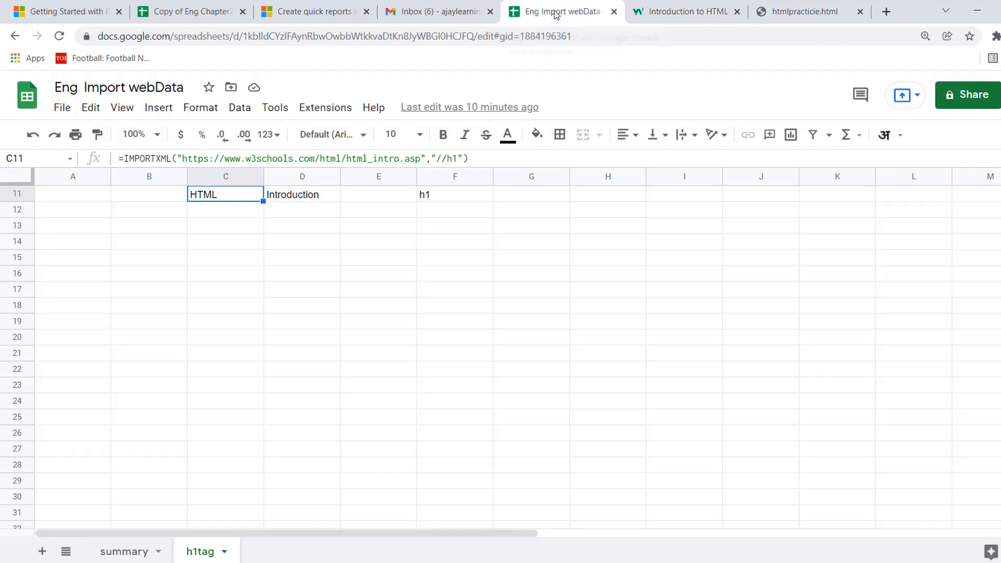
click(230, 225)
key(Up)
key(Up)
scroll(232, 228, up, 1)
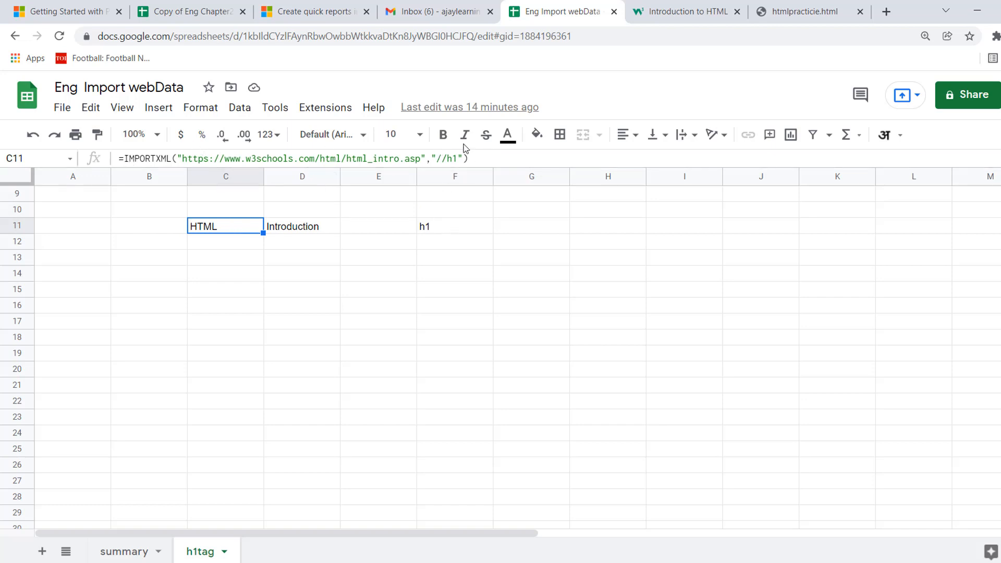
click(458, 160)
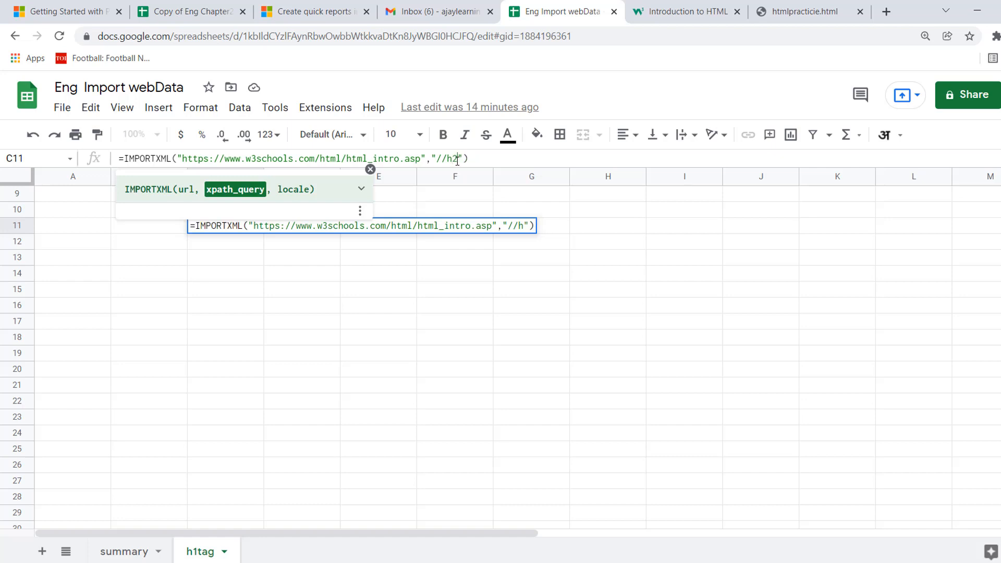
key(Return)
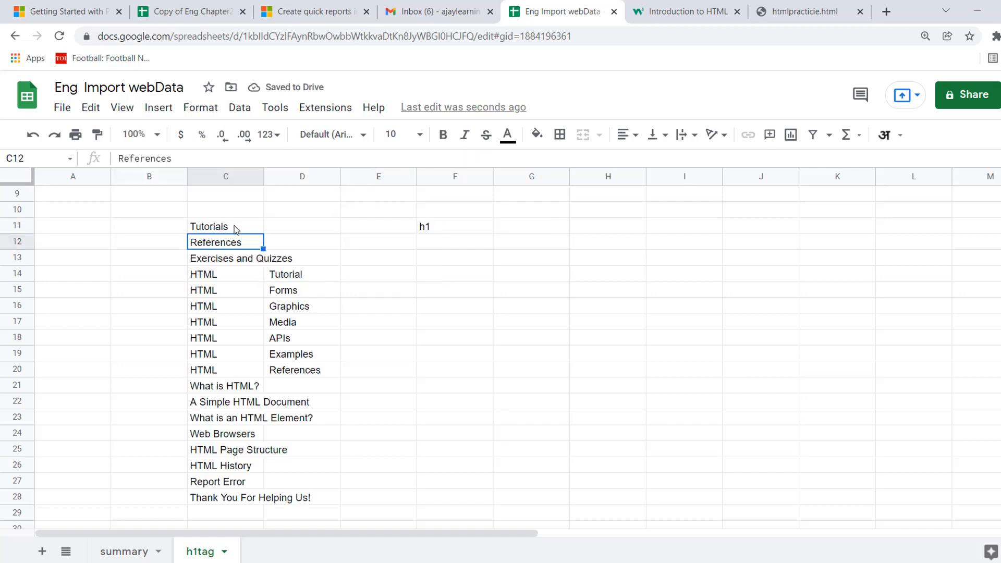
Check the formula cell C11 and the imported entry in cell C14.
click(234, 228)
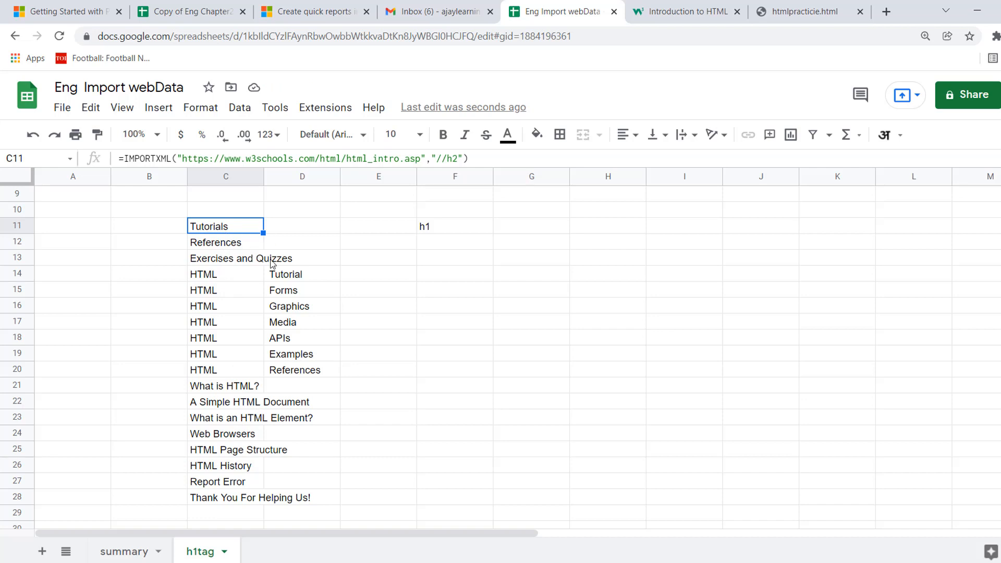
click(235, 280)
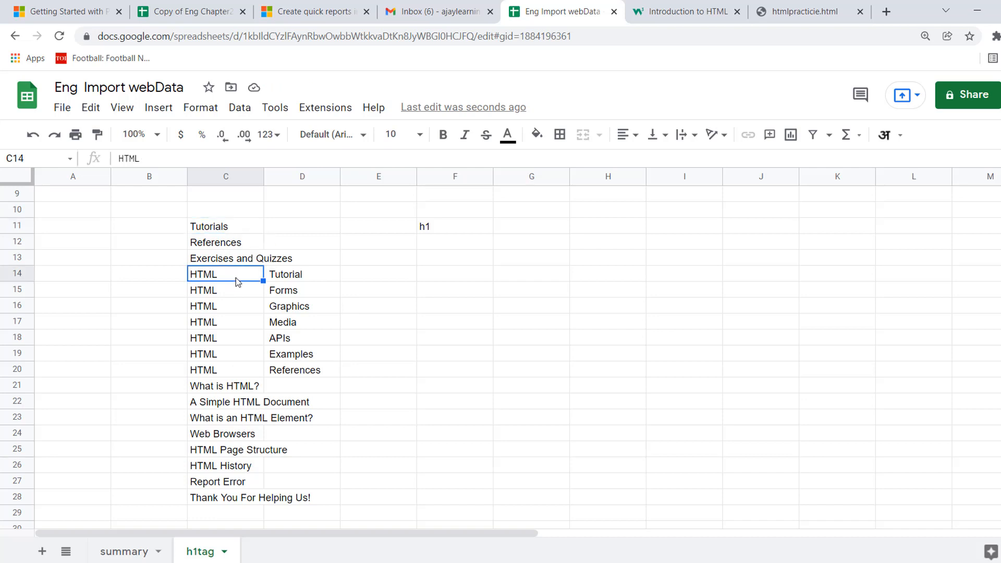
click(225, 227)
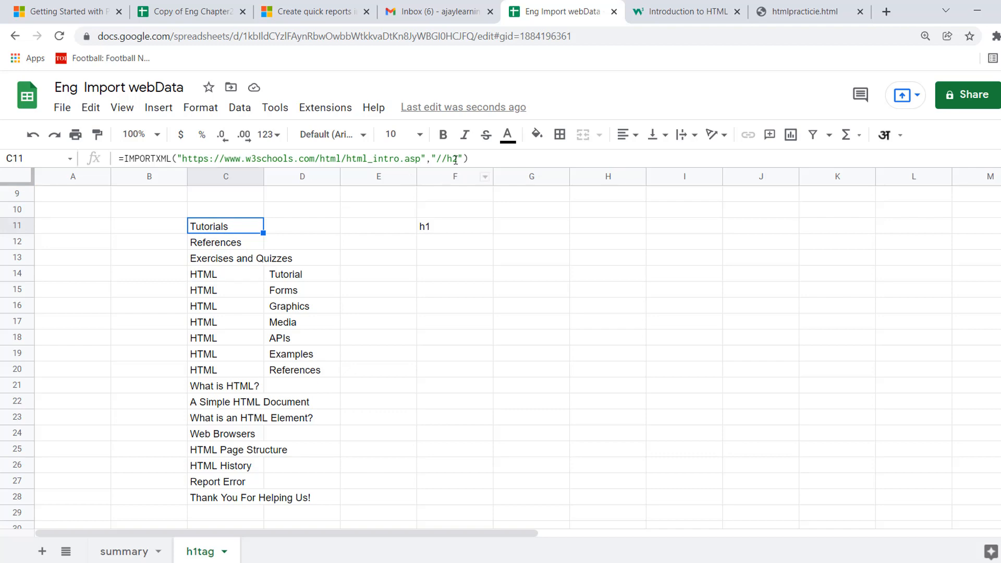
Return to the start of the w3schools page, widen the page area and inspect the Tutorials navigation item.
click(701, 19)
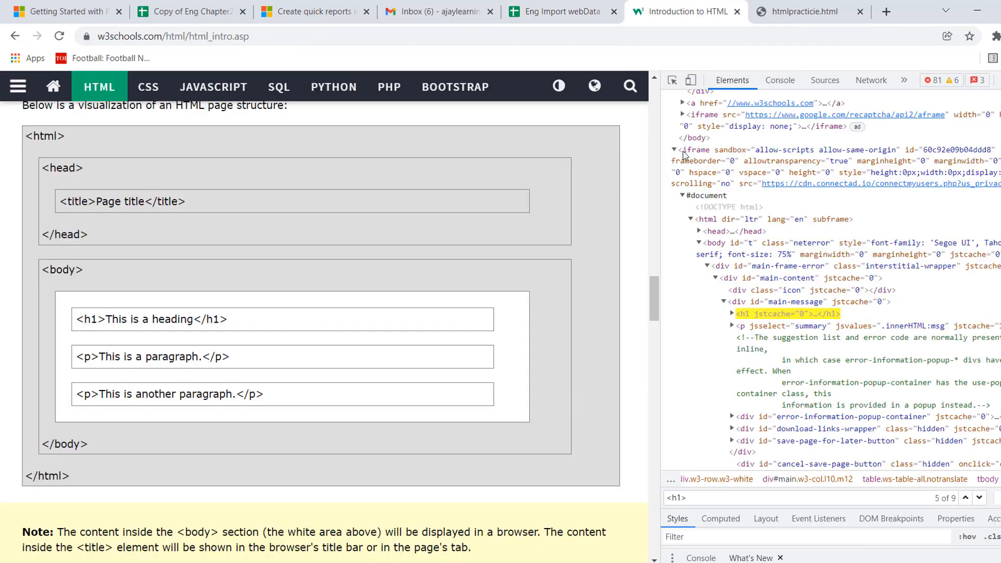
drag(656, 315, 645, 115)
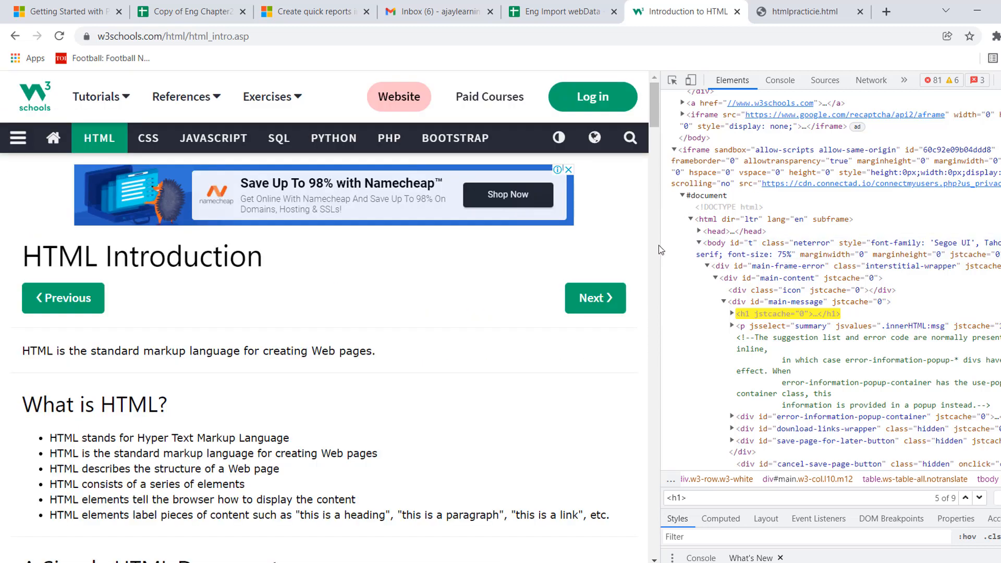
drag(662, 245, 706, 240)
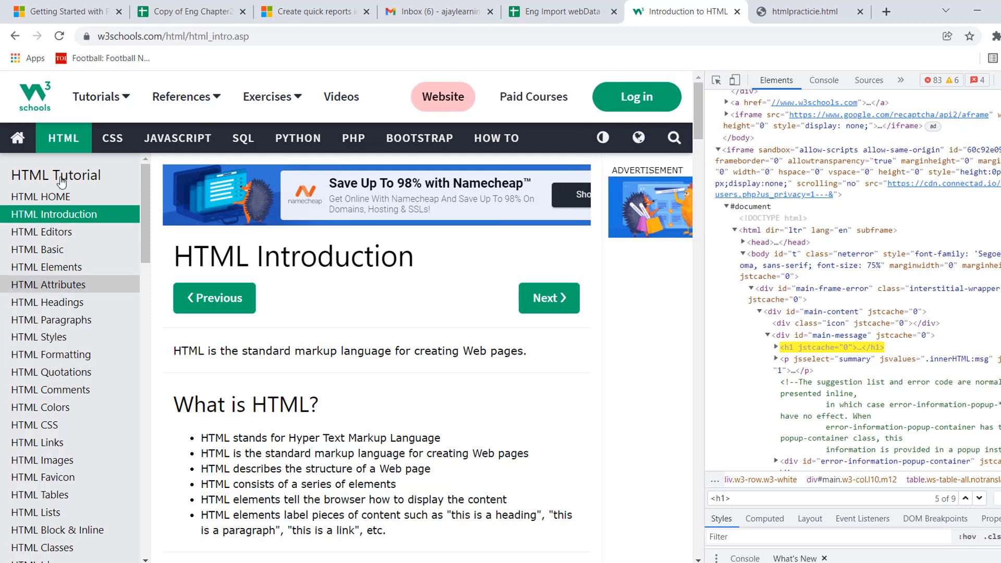
right_click(100, 103)
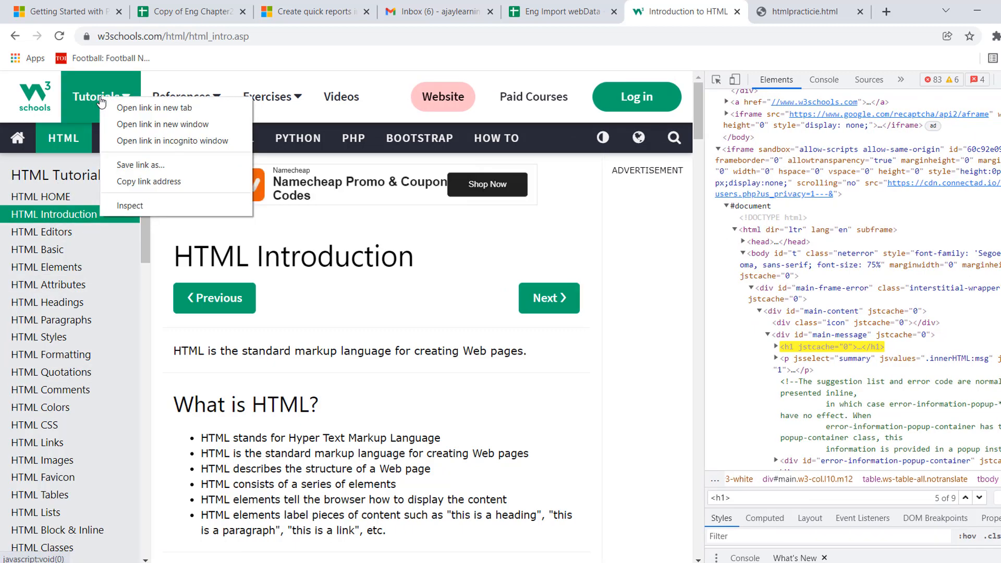
click(131, 206)
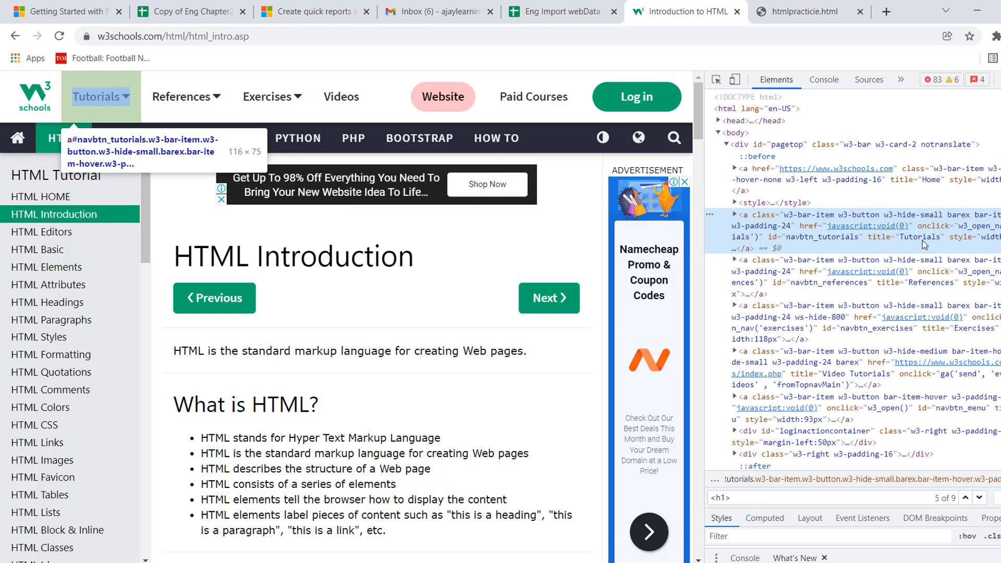
Check the imported list in the sheet, return to w3schools, widen the developer tools and expand the Tutorials link and its caret-down icon element.
click(562, 12)
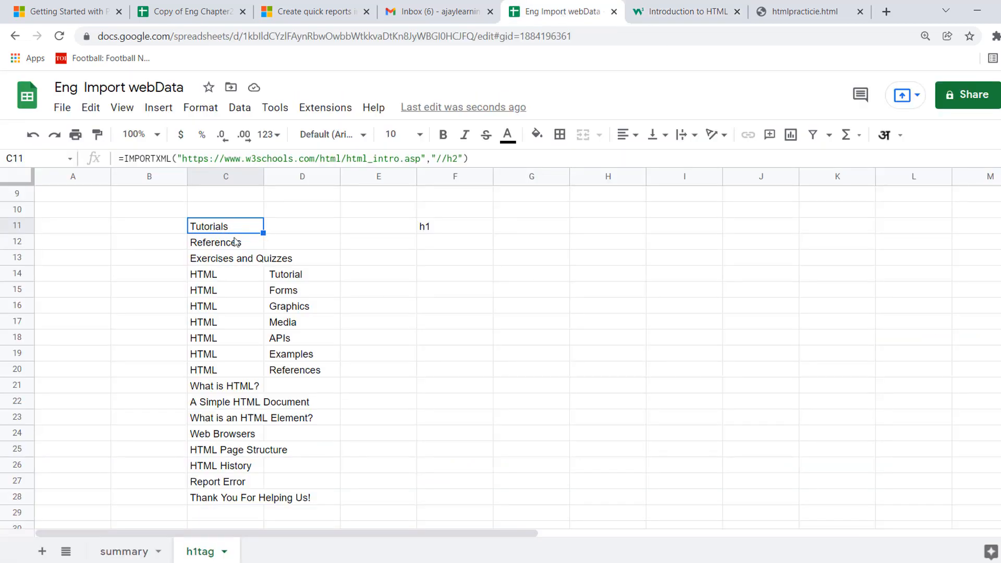
click(680, 18)
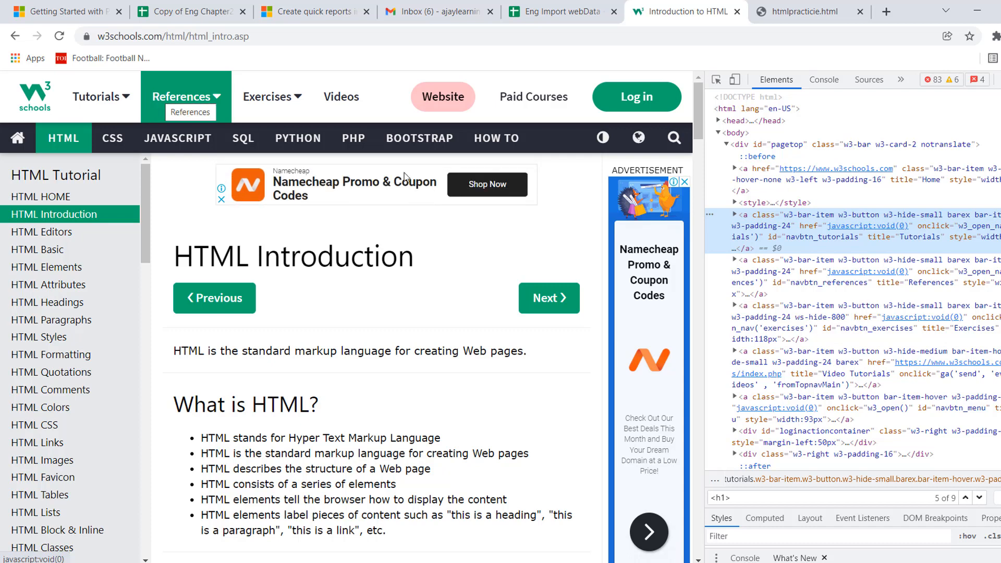
drag(706, 319, 564, 327)
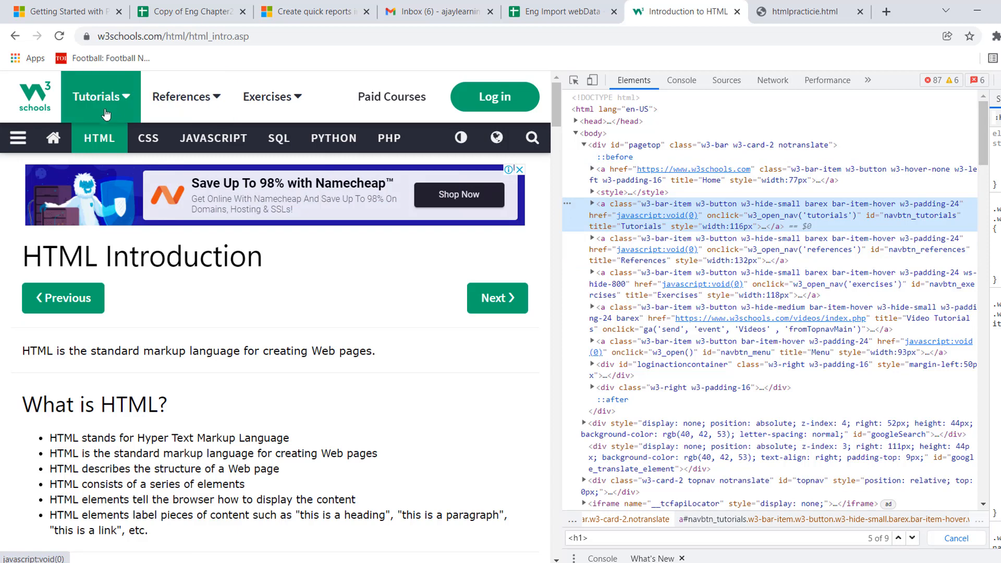
click(592, 204)
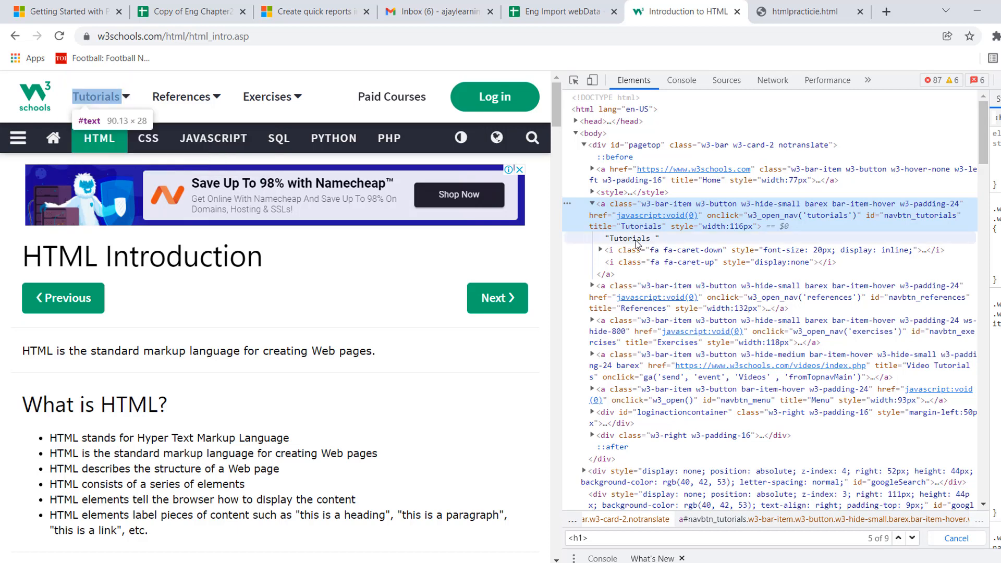
click(600, 250)
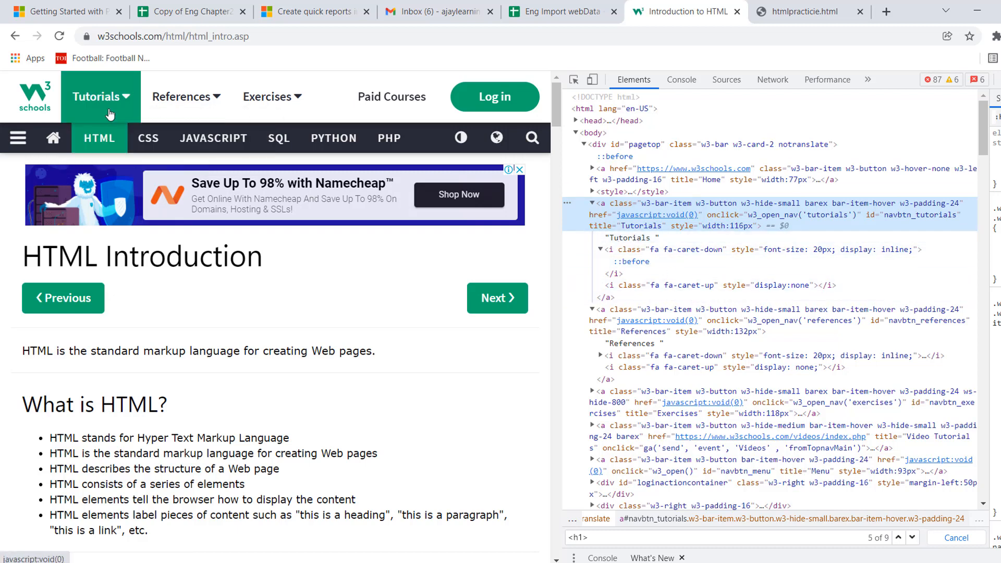
Open the Tutorials menu on the w3schools page and inspect its main heading.
click(127, 106)
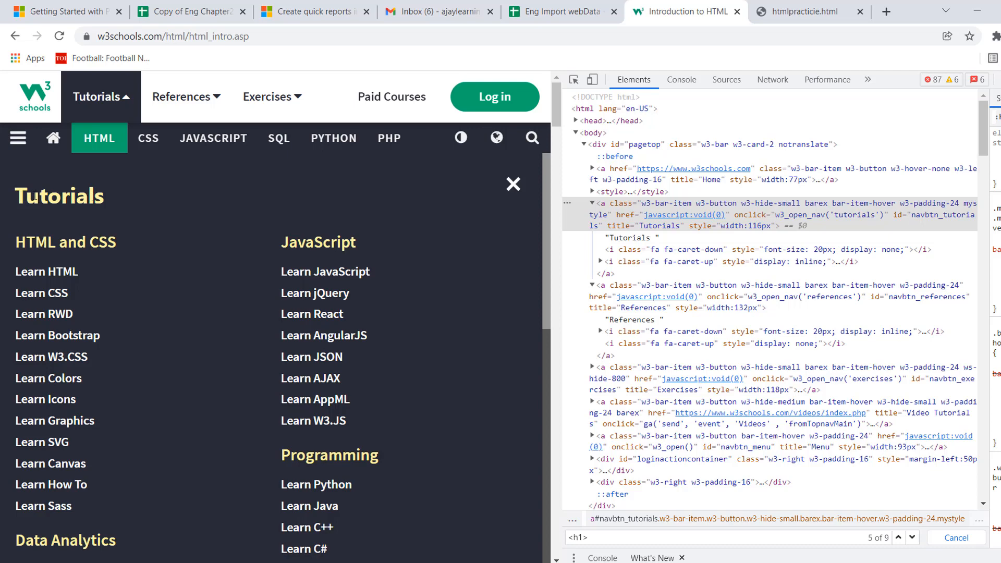
right_click(59, 198)
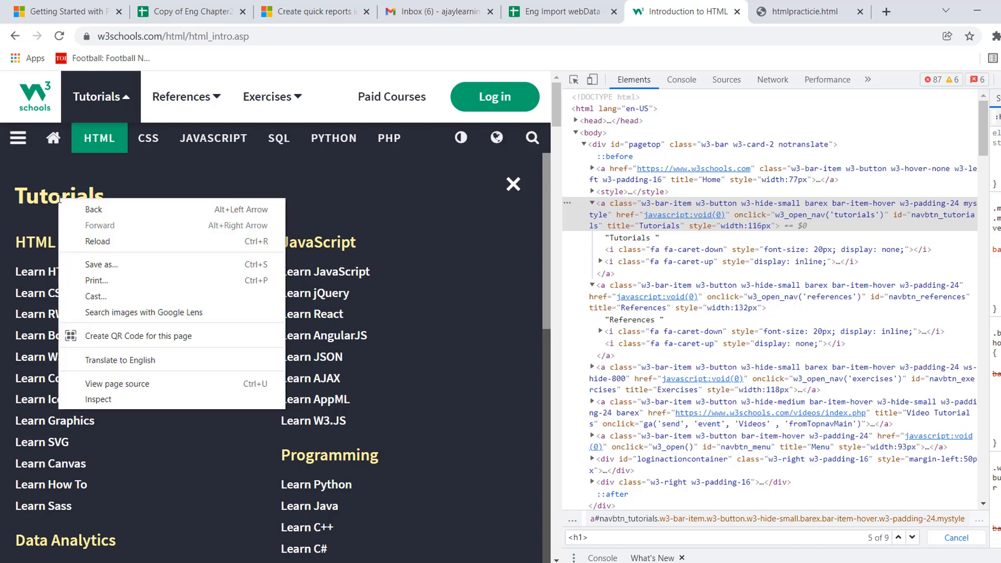
click(125, 399)
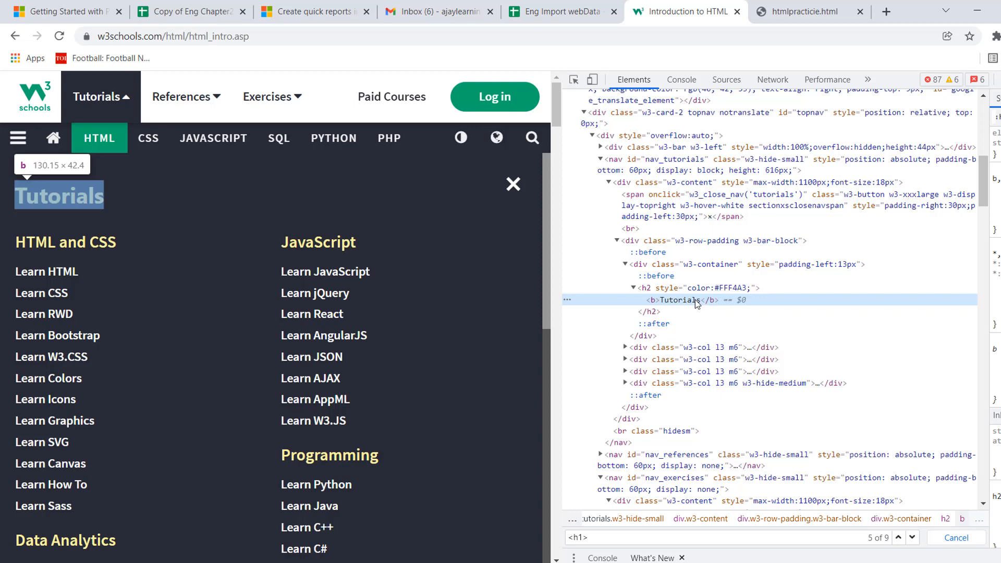
Open the References and Exercises menus in turn and inspect the main heading of each.
click(218, 99)
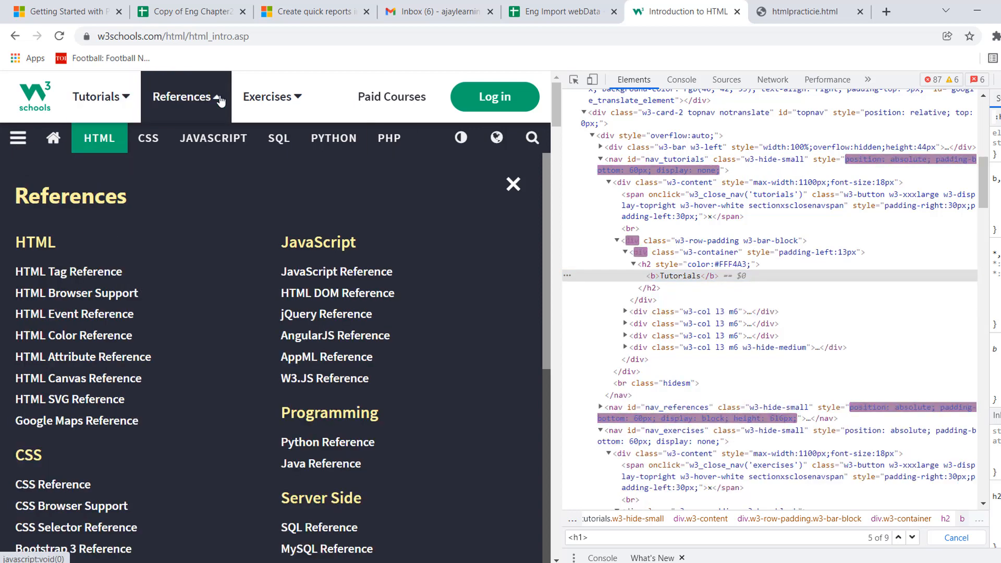
right_click(63, 197)
click(103, 398)
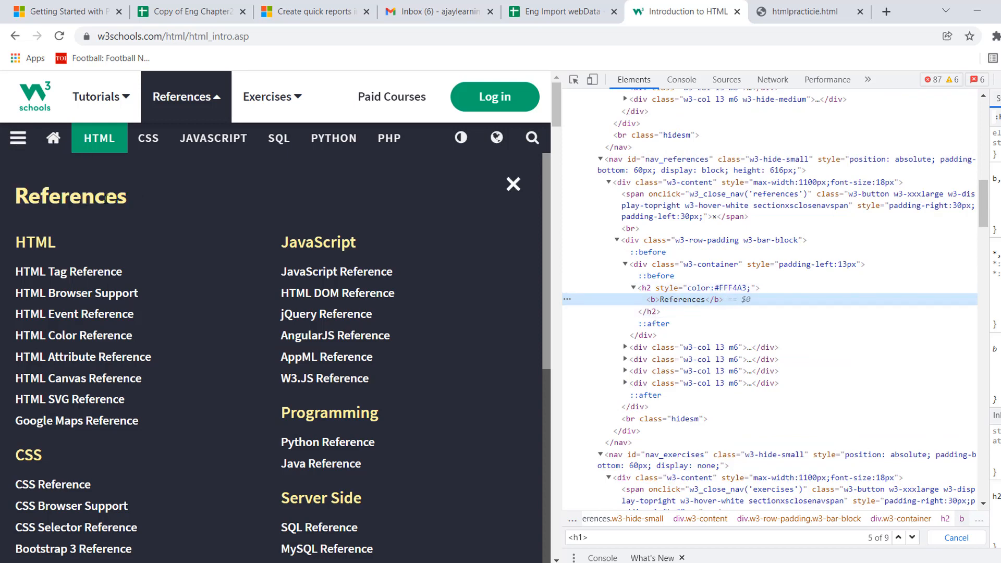
click(301, 105)
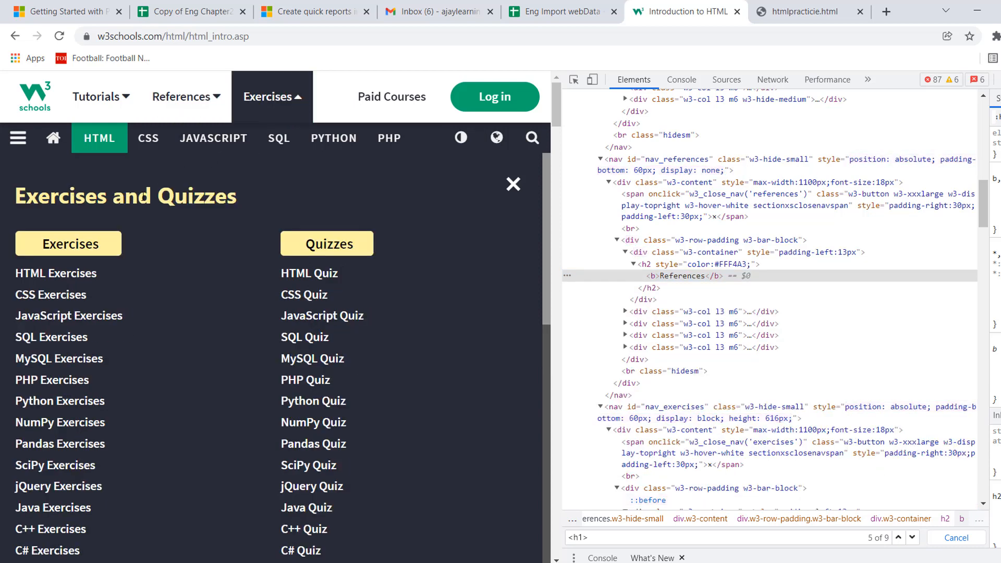
right_click(104, 196)
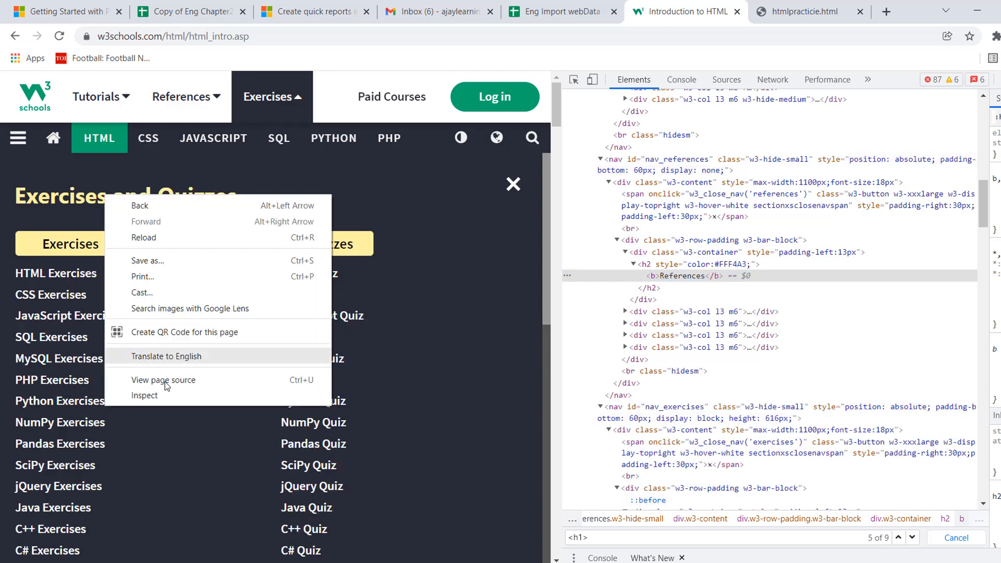
click(154, 399)
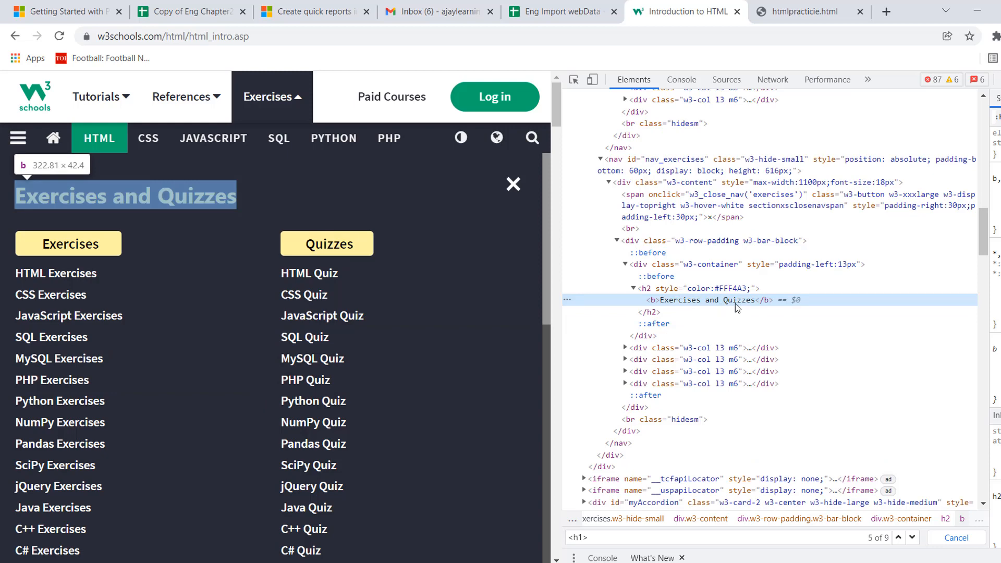
Return to the Eng Import webData sheet and check the imported entries in cells C13 and C14.
click(556, 15)
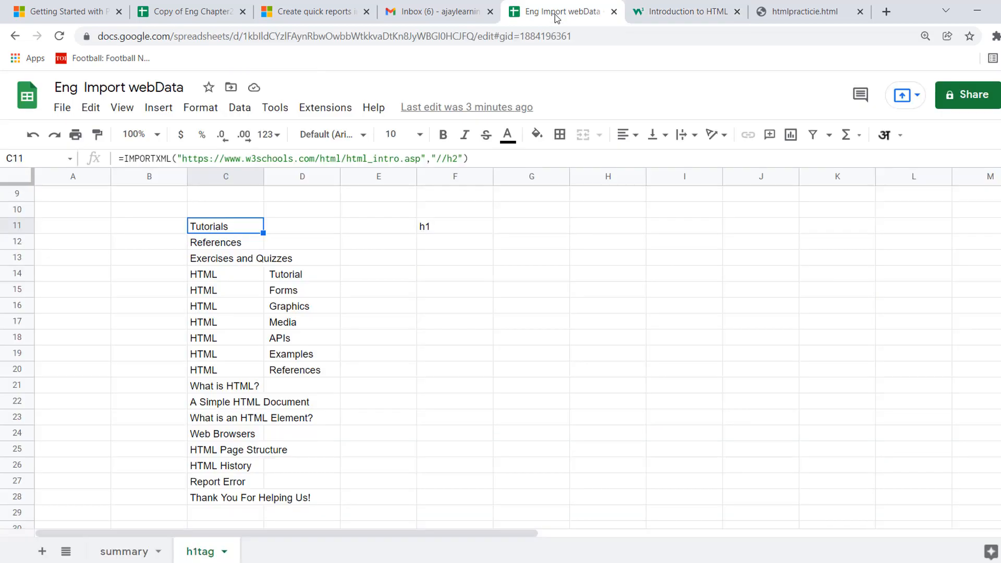
click(233, 263)
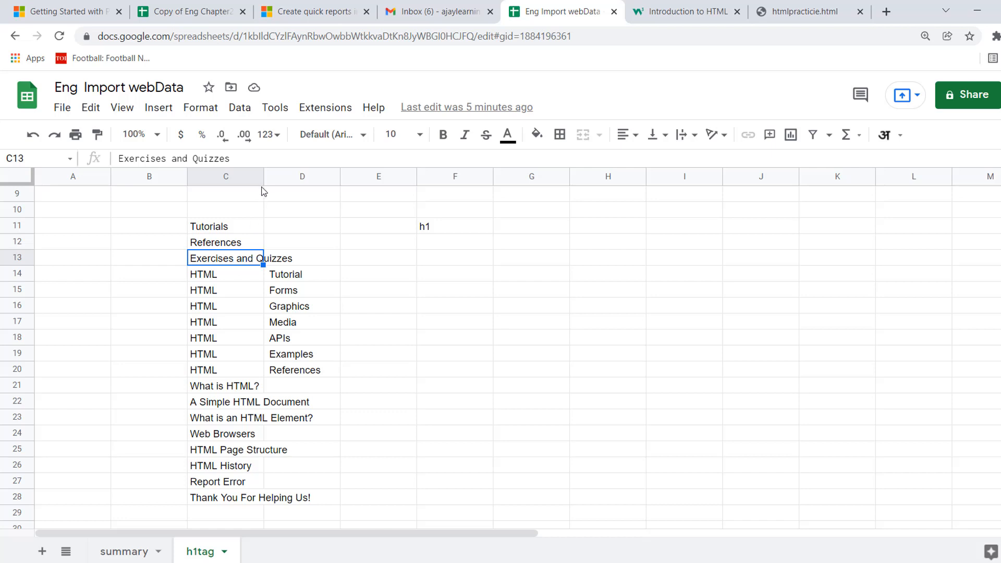
click(240, 279)
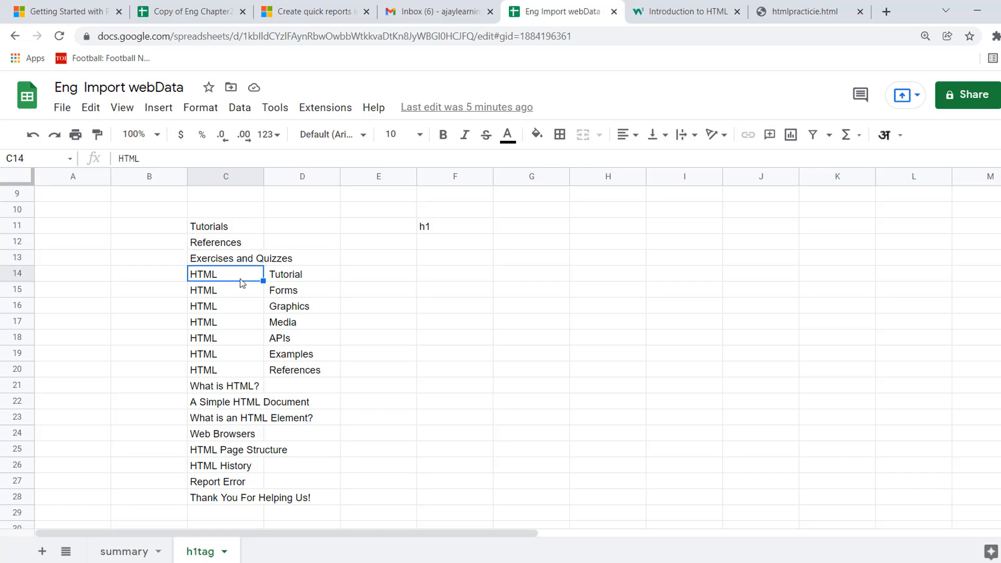
On the w3schools page, close the open menu, inspect the HTML Tutorial sidebar heading, expand its h2 element and return to the sheet.
click(686, 16)
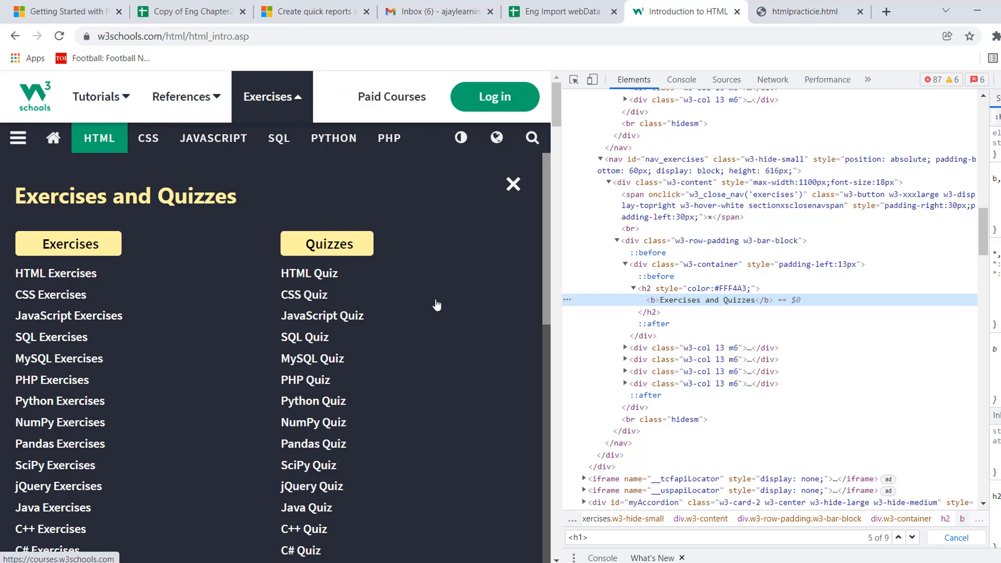
click(151, 96)
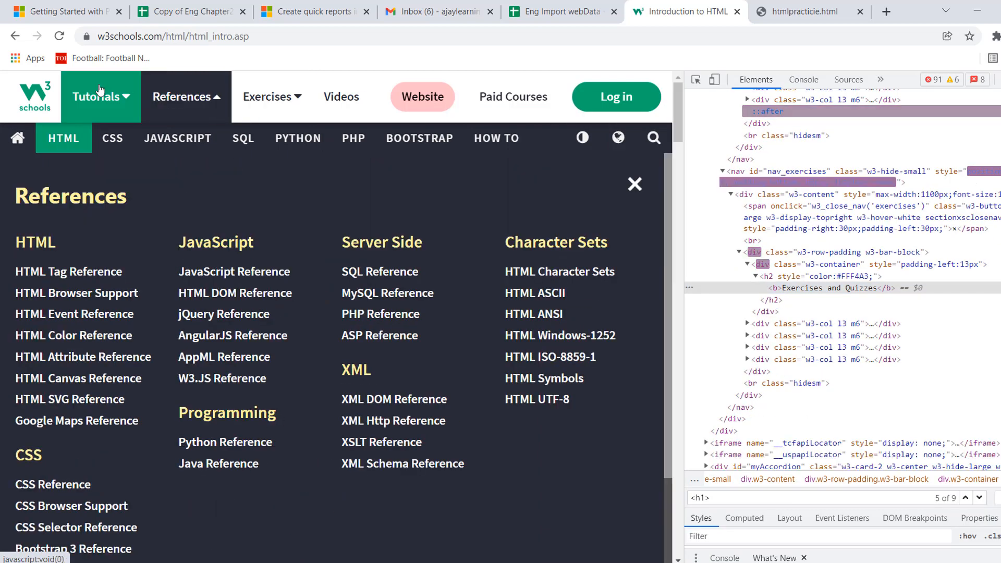
click(126, 103)
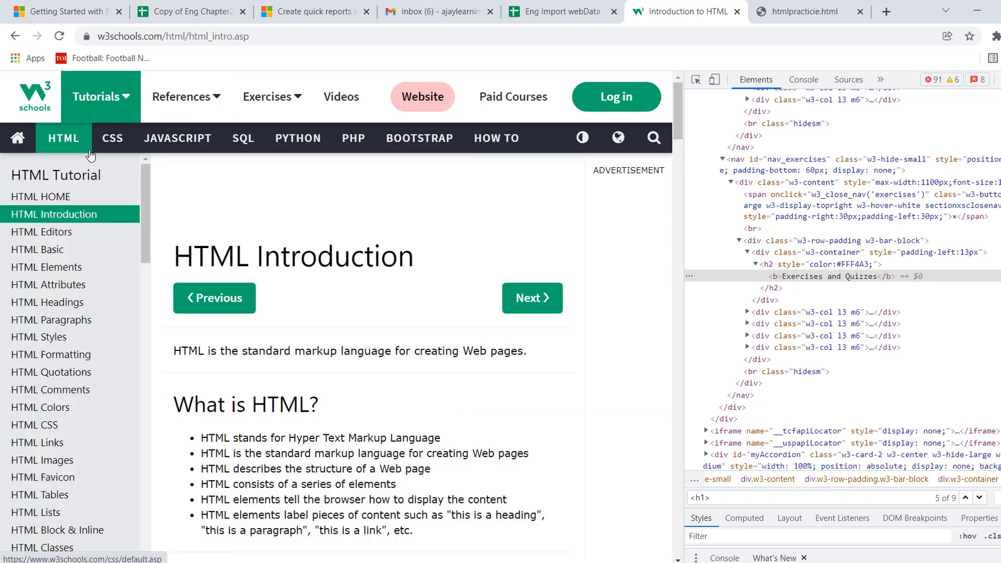
right_click(70, 174)
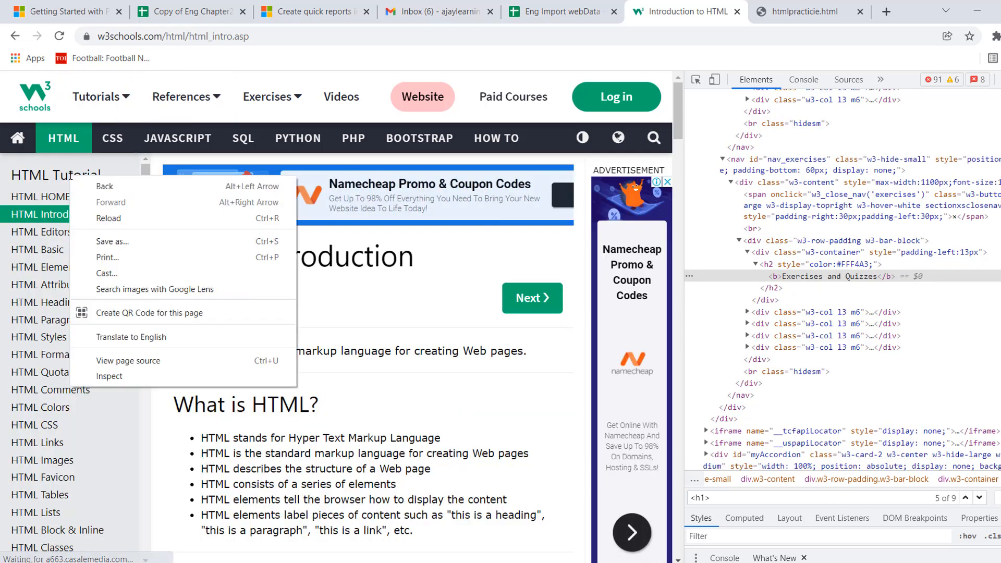
click(115, 382)
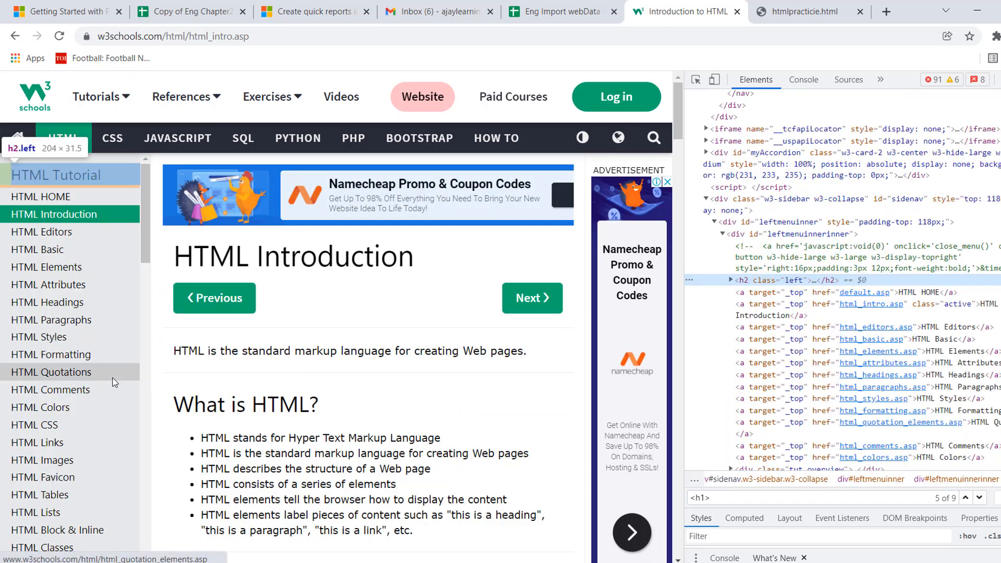
click(730, 280)
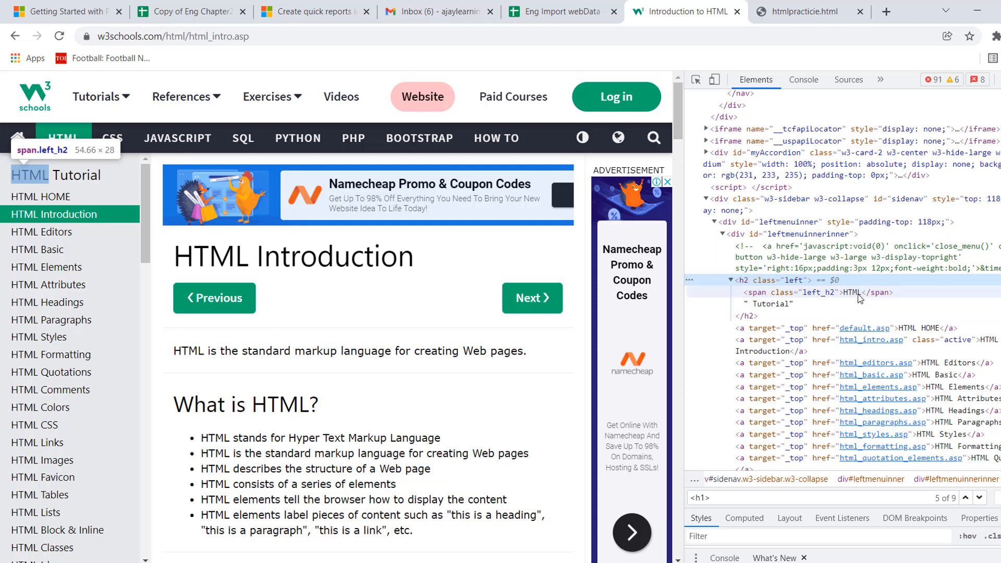
click(562, 15)
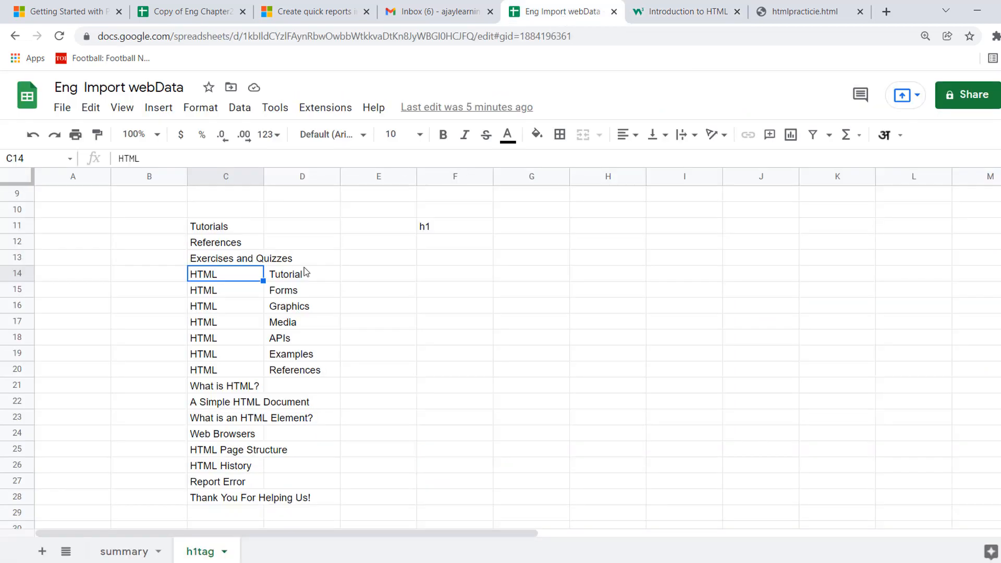
Check the imported entries in C12 and C13, and inspect the Exercises and Quizzes heading in the w3schools page's Exercises menu.
click(221, 243)
click(232, 262)
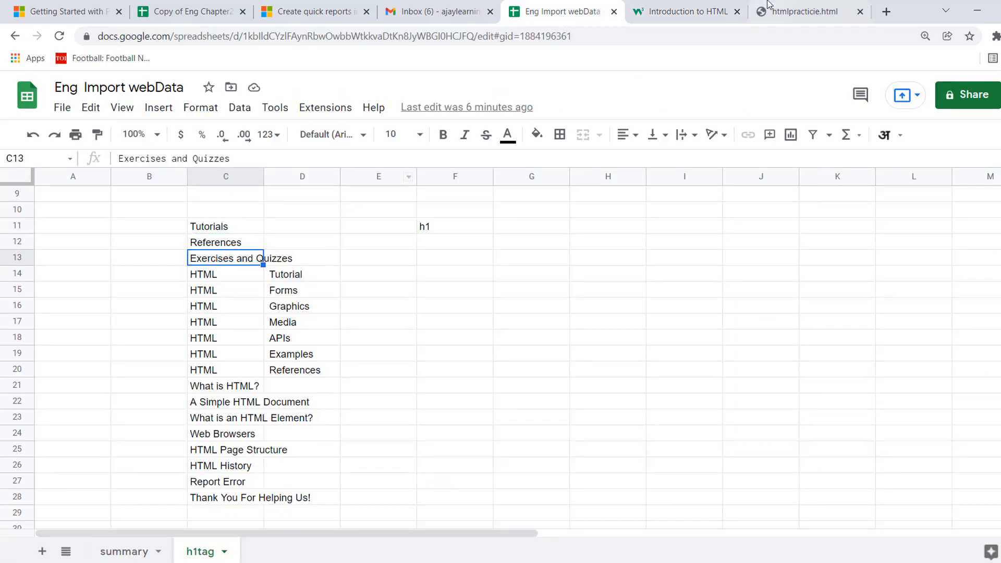
click(678, 16)
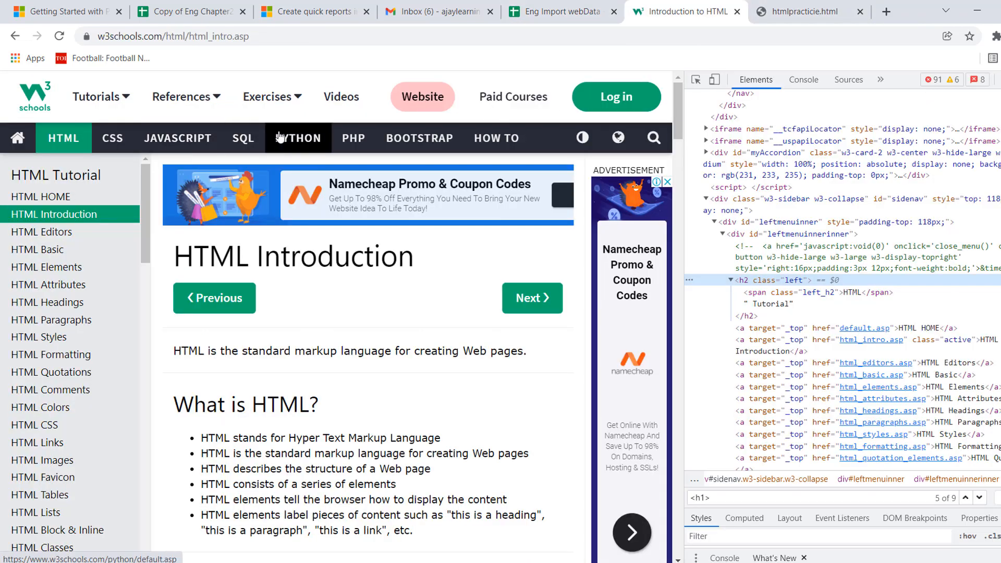
click(299, 98)
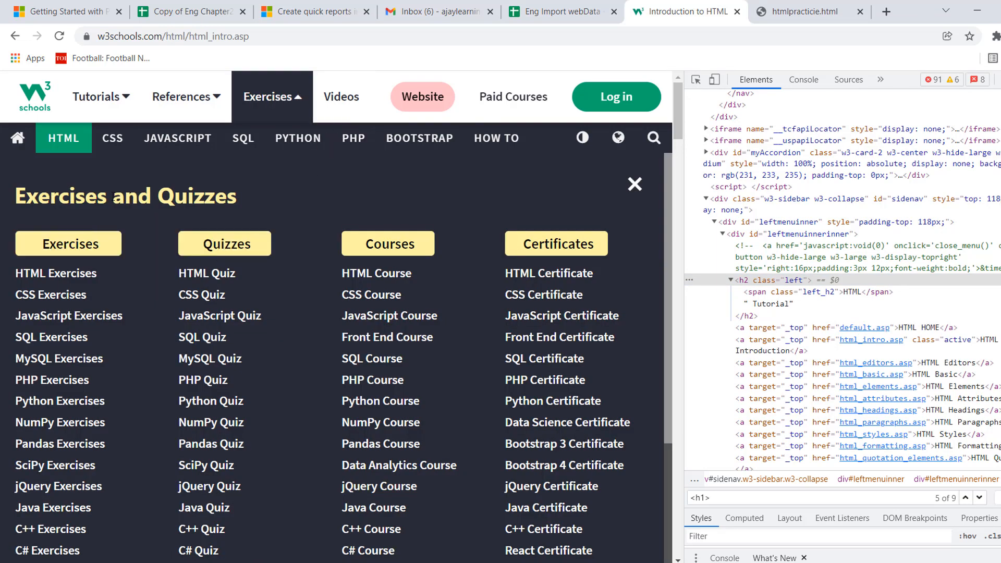
right_click(134, 198)
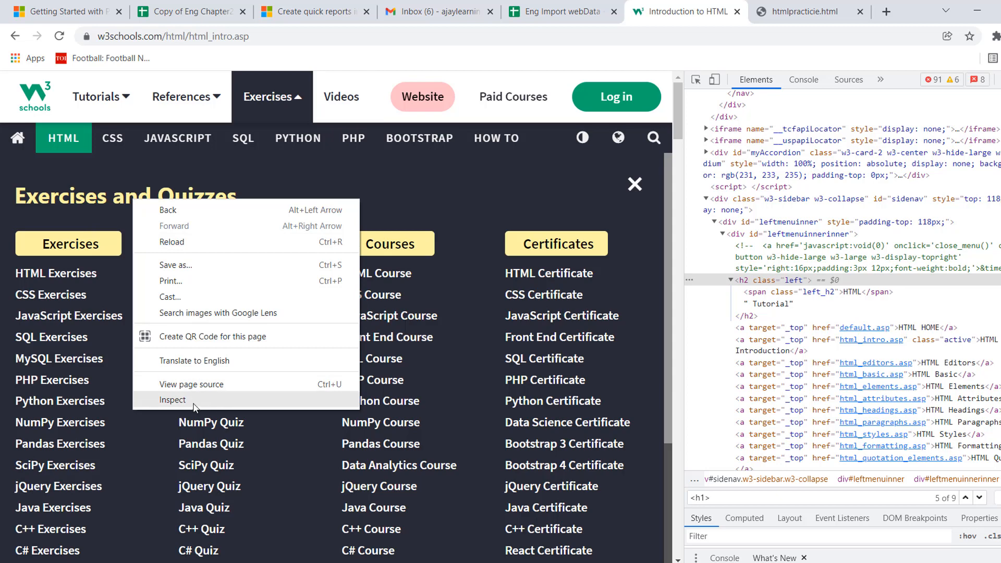
click(194, 405)
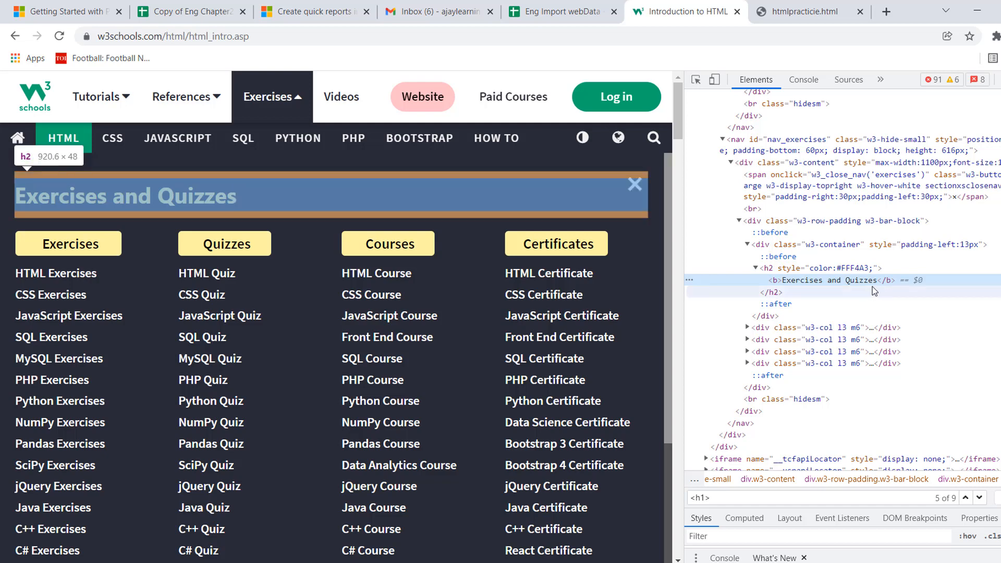
Close the Exercises menu and inspect the HTML Tutorial sidebar heading.
click(307, 107)
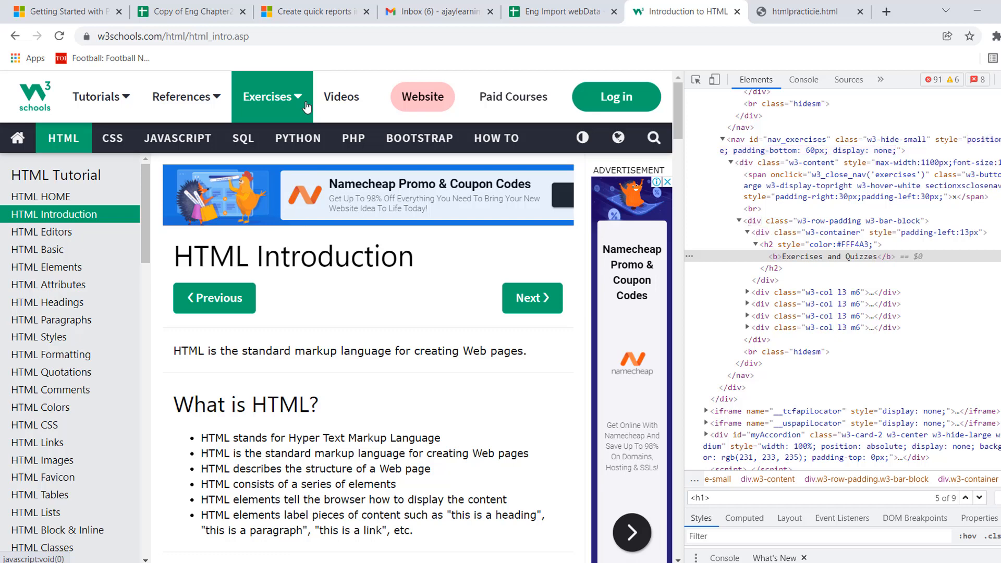
right_click(78, 175)
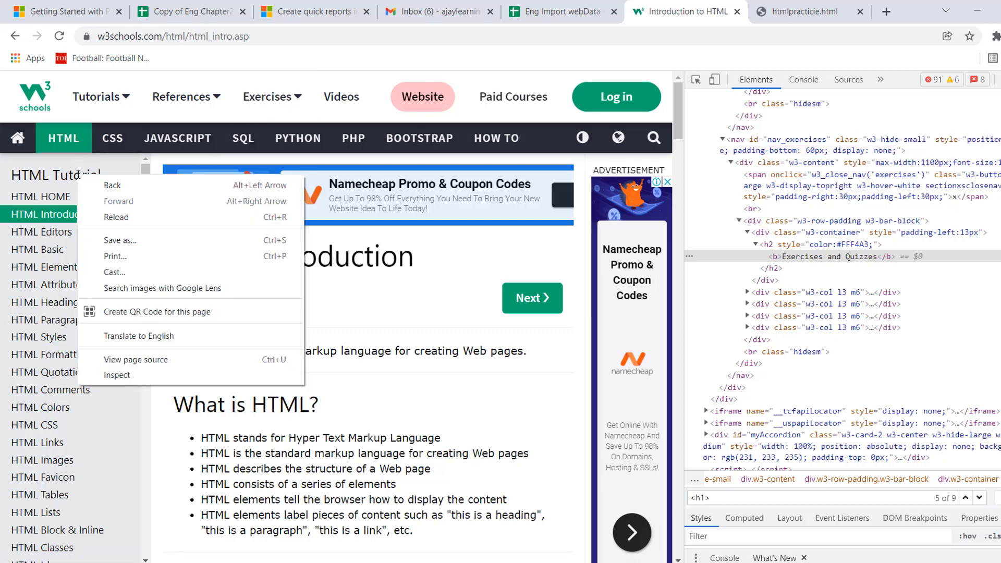
click(124, 376)
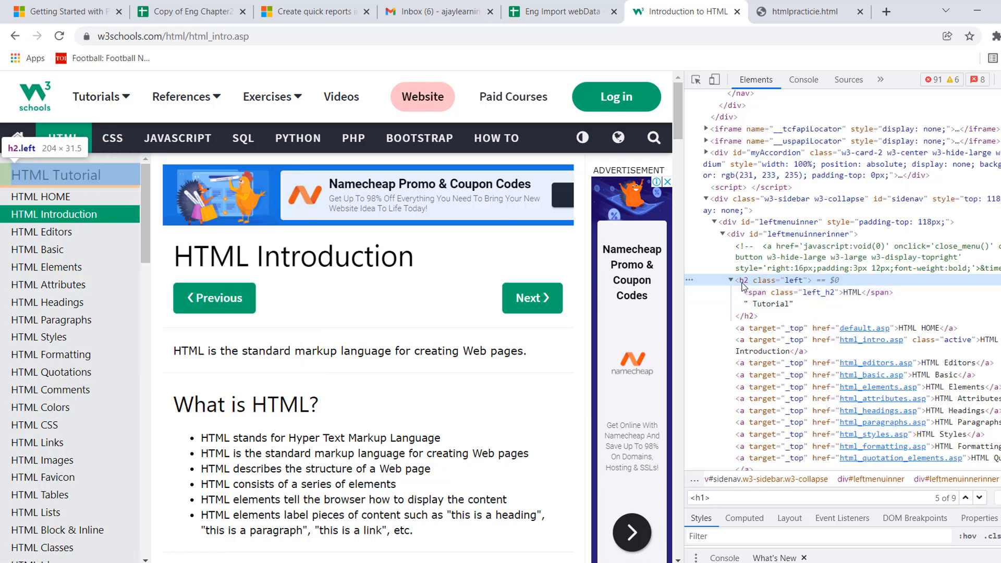
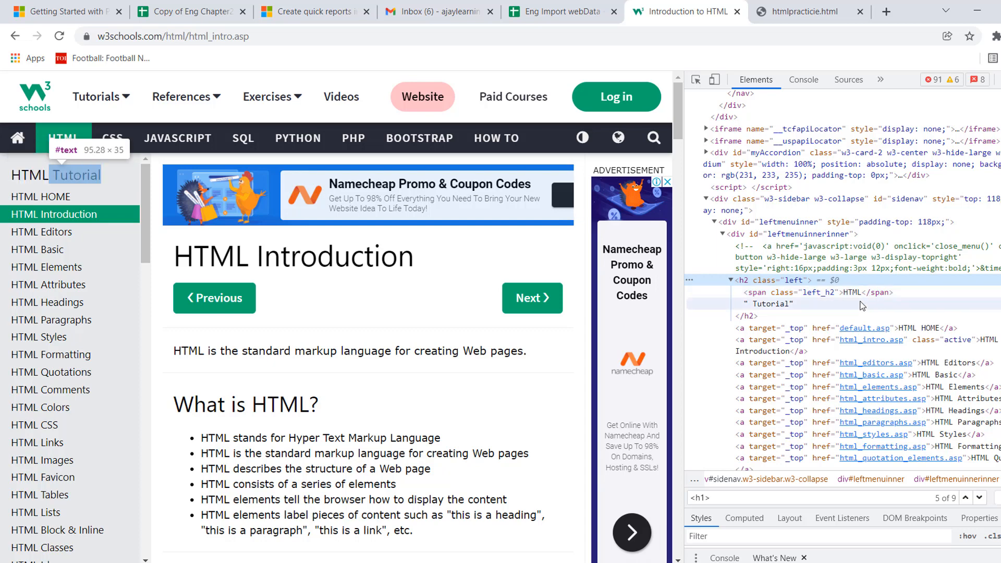
Examine the Tutorial text node in the page's h2 element, and compare it with the split entries in C14:D20 of the Eng Import webData sheet.
click(792, 306)
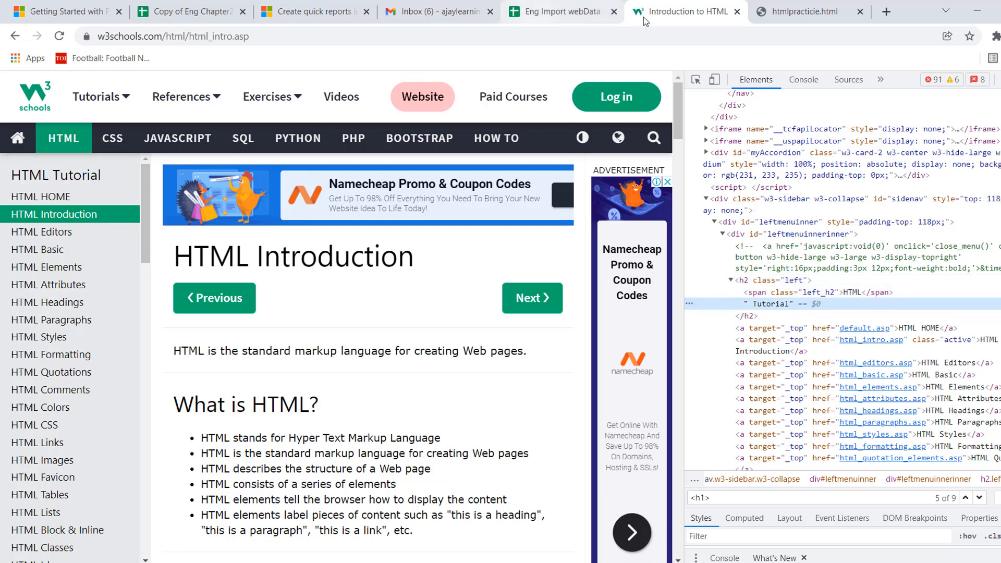
click(562, 15)
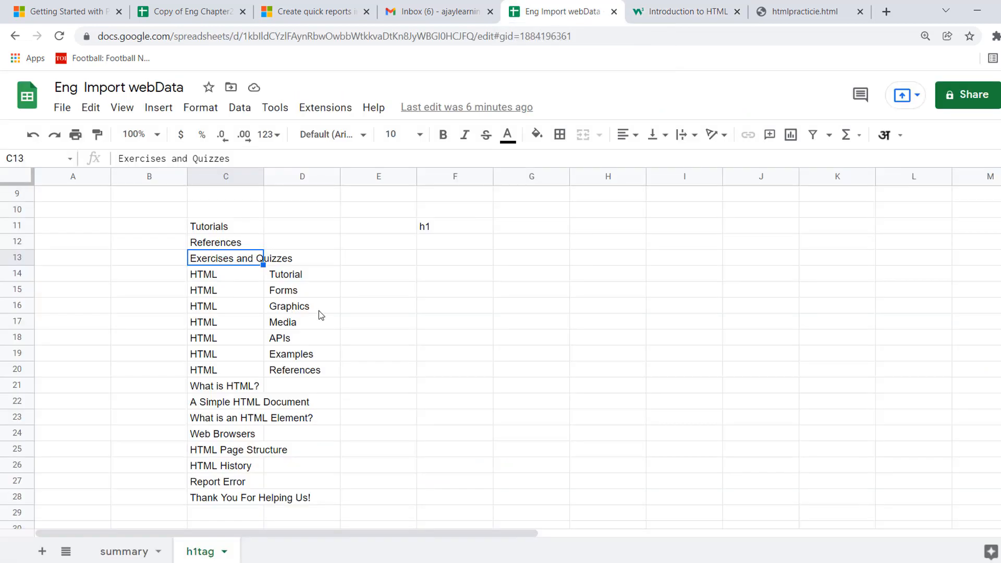
click(213, 279)
key(Right)
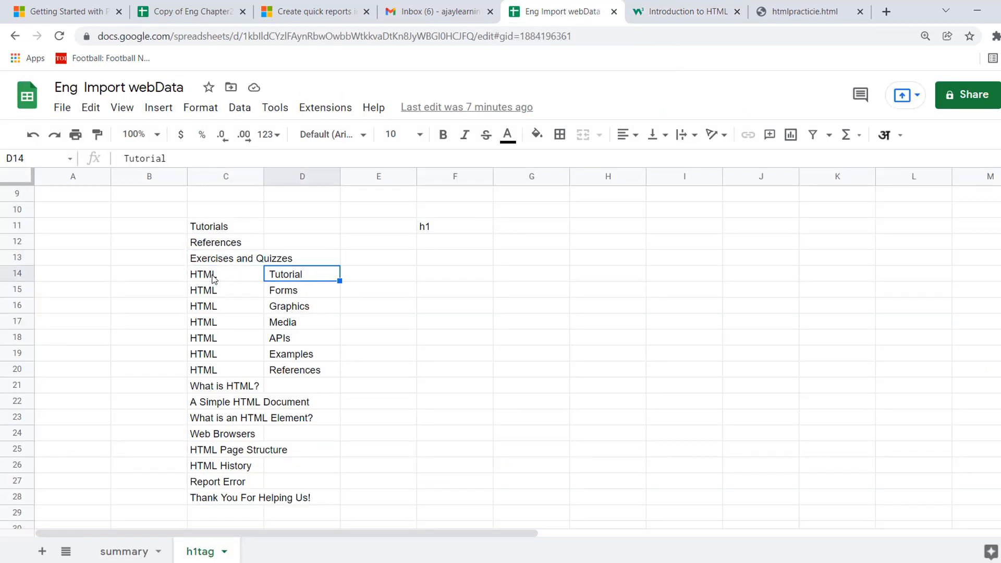
key(Left)
key(shift+Right)
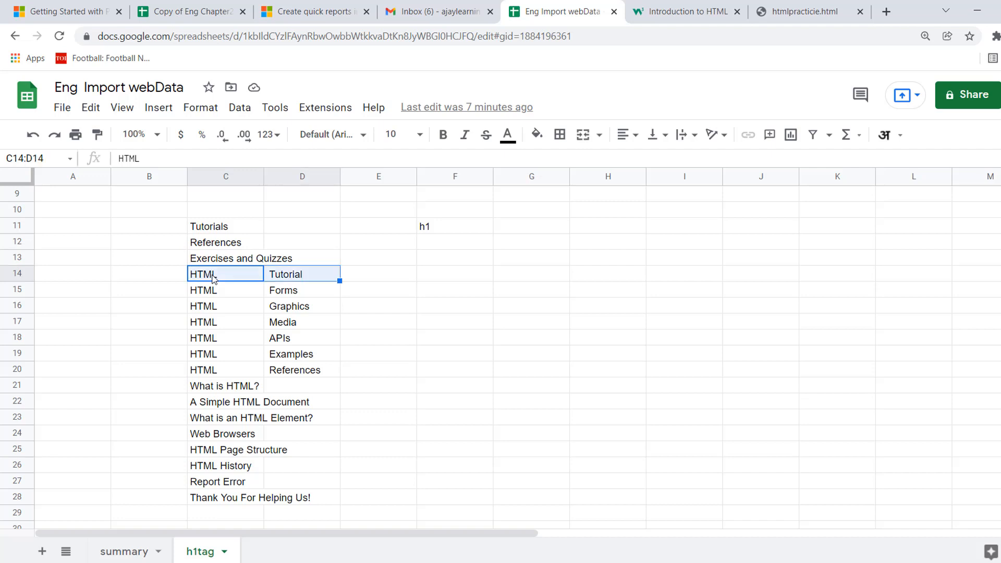
key(shift+Down)
key(shift+Down)
key(shift+Down)
key(shift+Down)
key(shift+Down)
key(shift+Down)
key(Right)
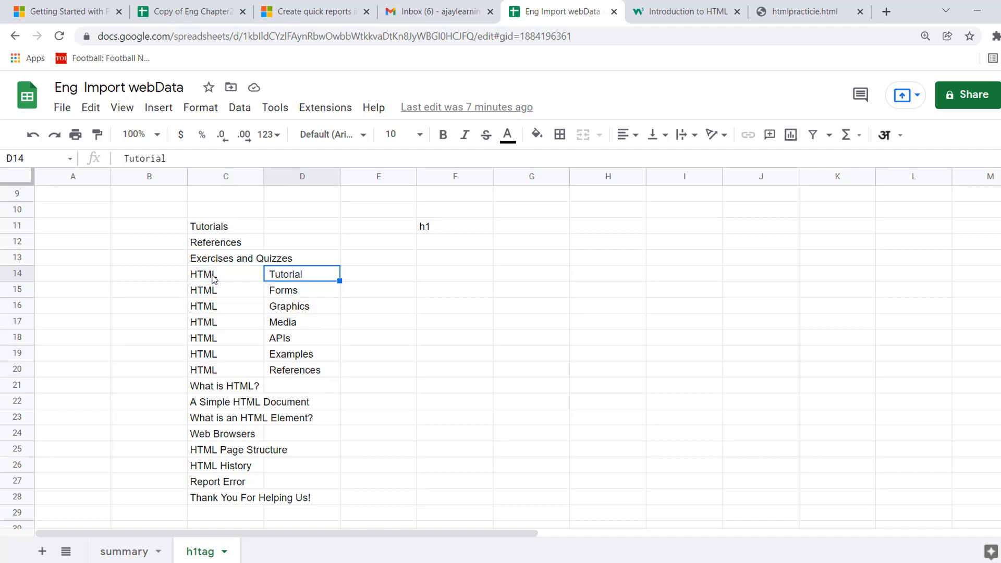
key(Right)
key(Left)
key(Right)
key(Right)
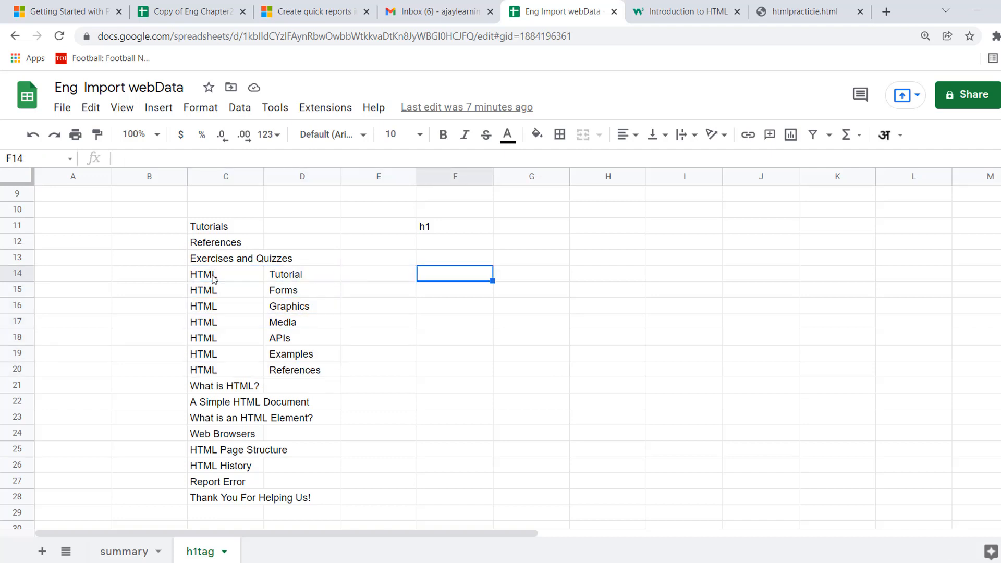
key(Up)
key(Up)
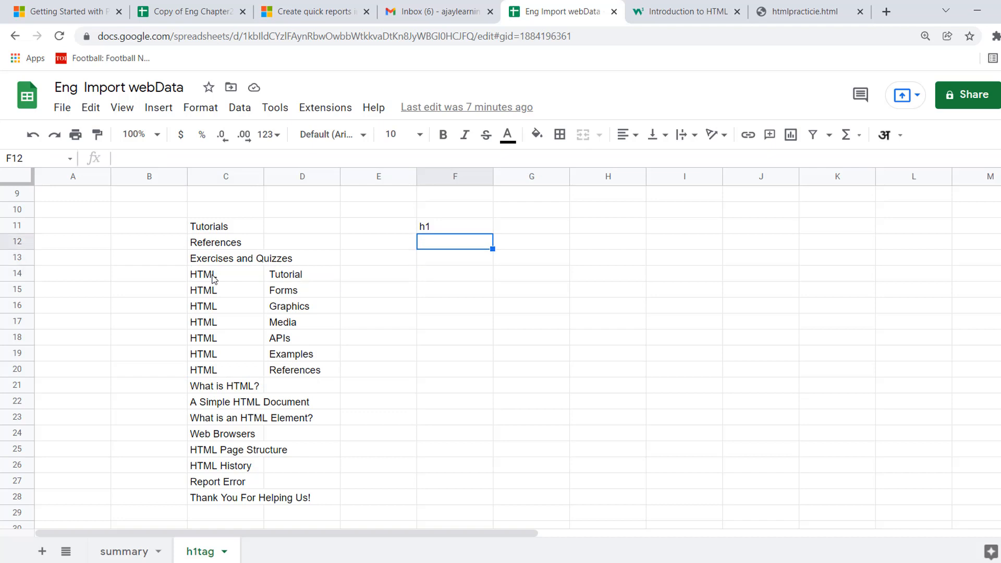
key(Right)
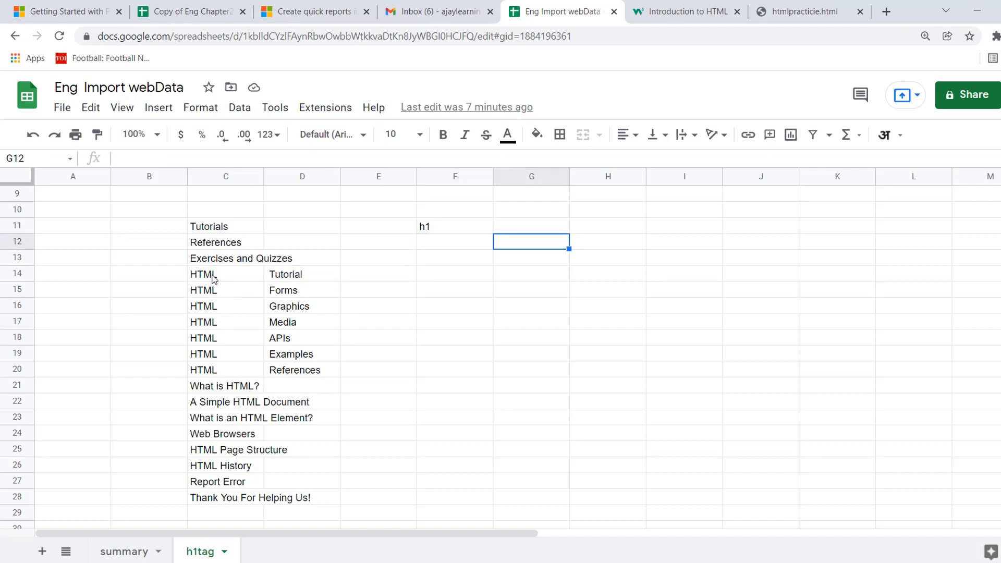
key(Up)
text(=join)
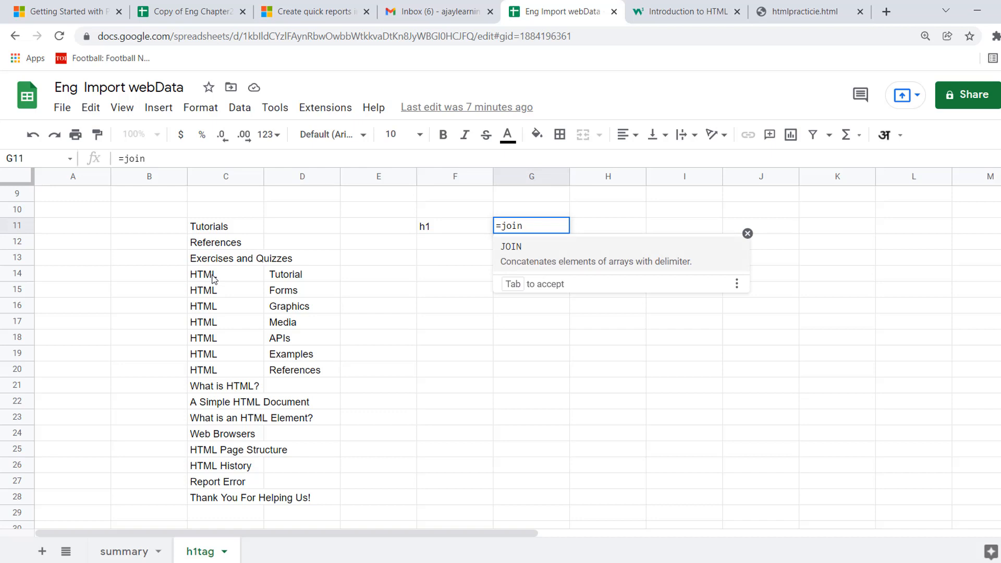
key(BackSpace)
key(BackSpace)
key(BackSpace)
key(BackSpace)
text(con)
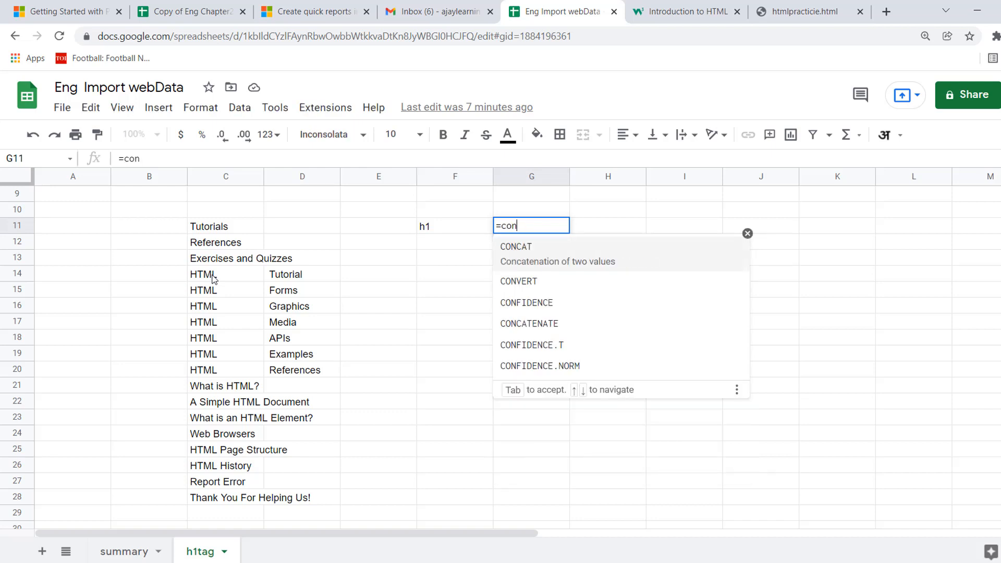
key(Escape)
key(Escape)
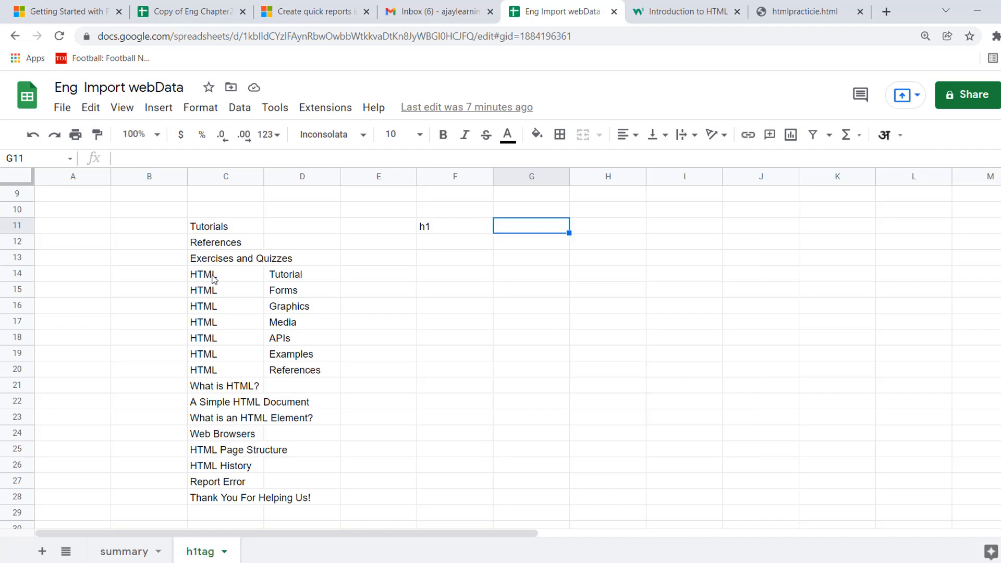
Copy the IMPORTXML formula from cell C11 into cell H12.
key(Left)
key(Left)
key(Left)
key(Left)
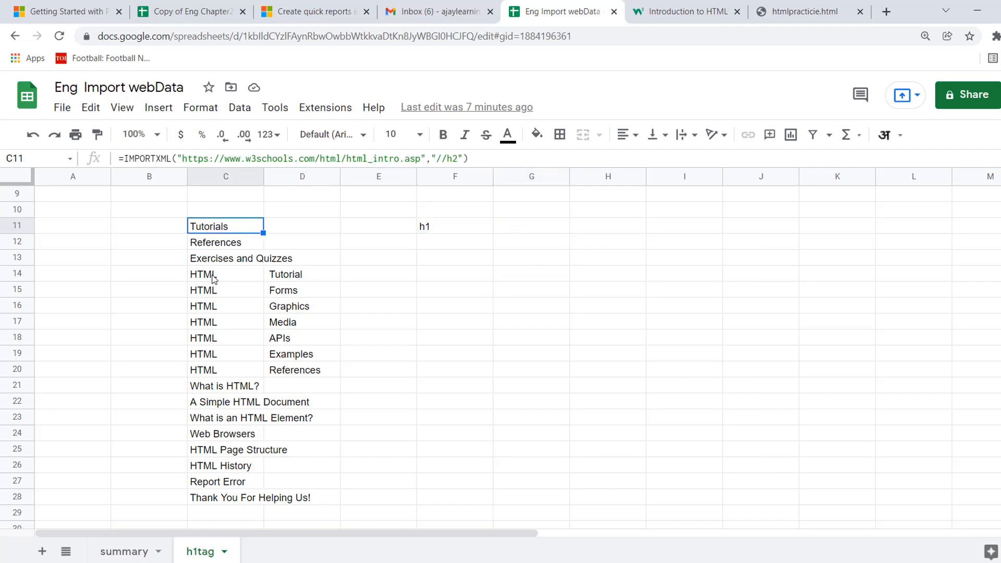
click(126, 158)
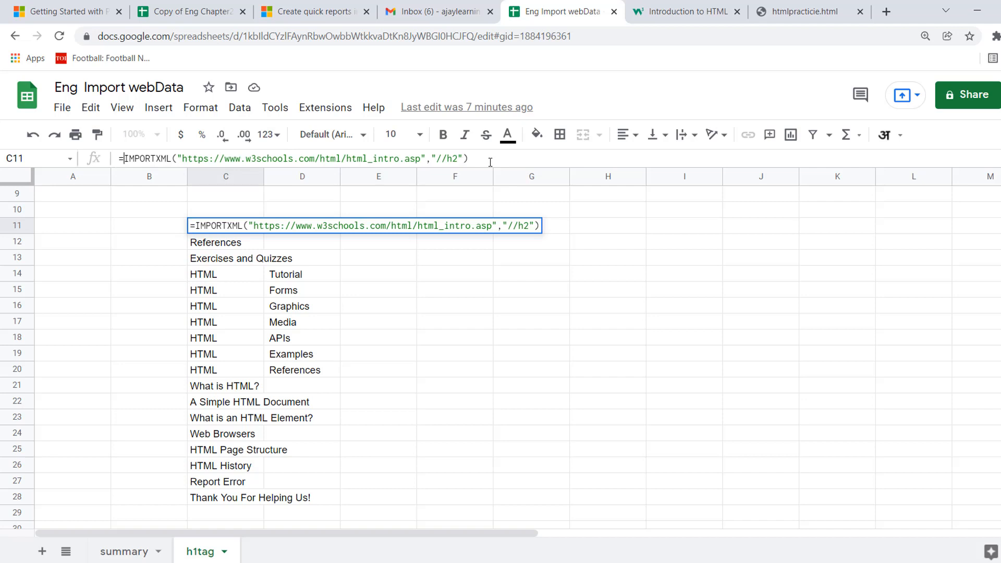
shift+click(485, 157)
key(ctrl+c)
key(Escape)
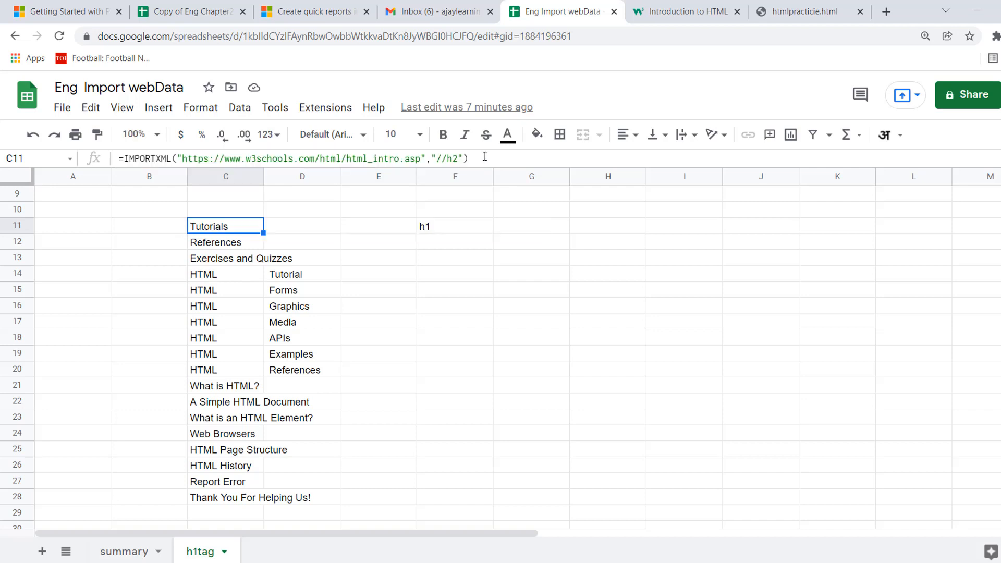
click(610, 238)
click(611, 240)
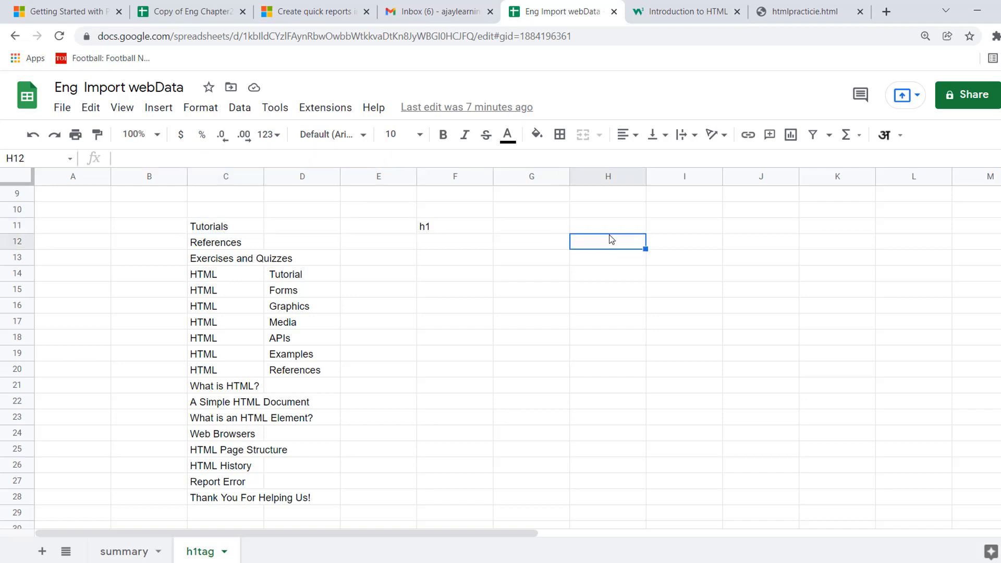
text(=)
key(ctrl+v)
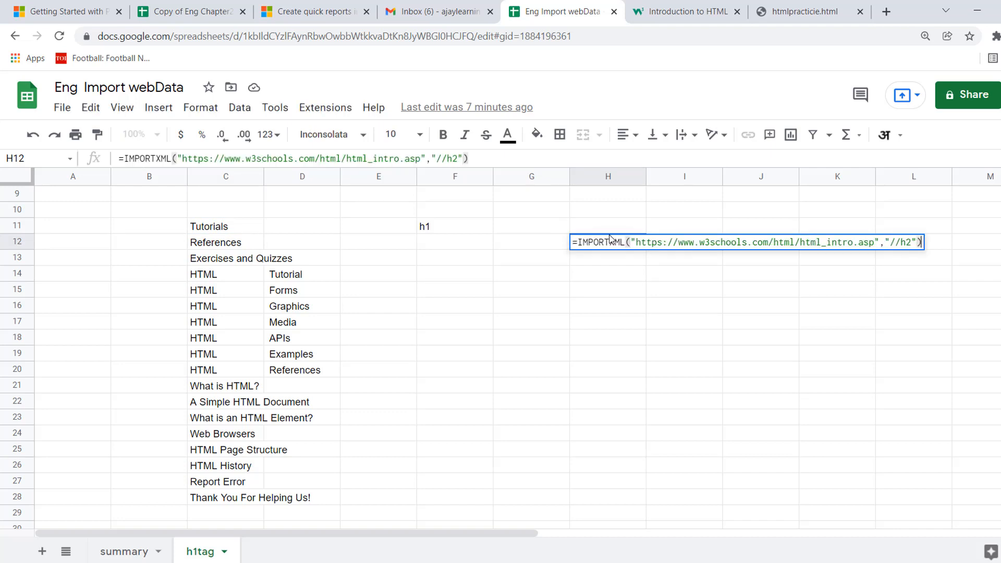
Change the XPath query in H12's IMPORTXML formula to //h1.
click(461, 159)
key(BackSpace)
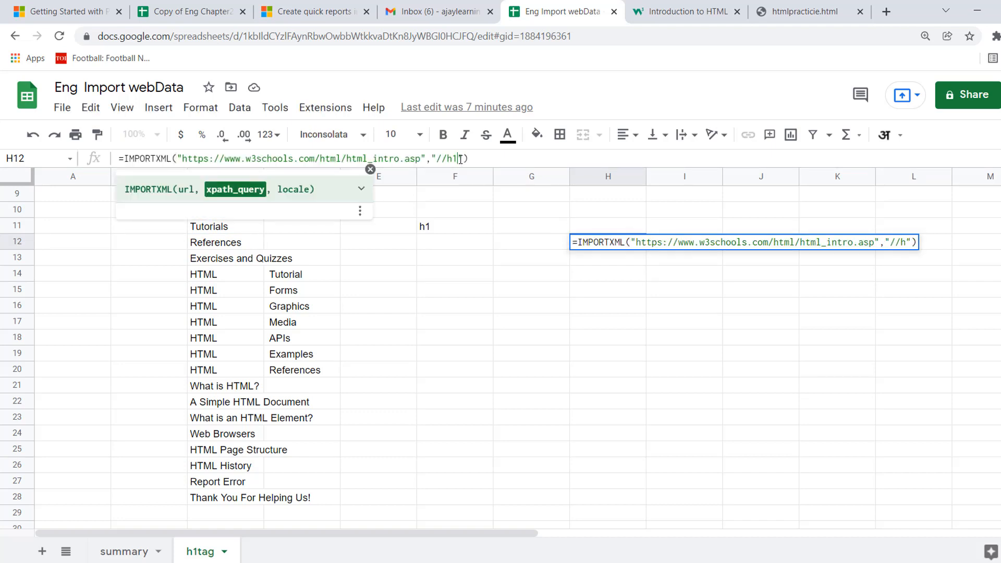
text(1)
key(Return)
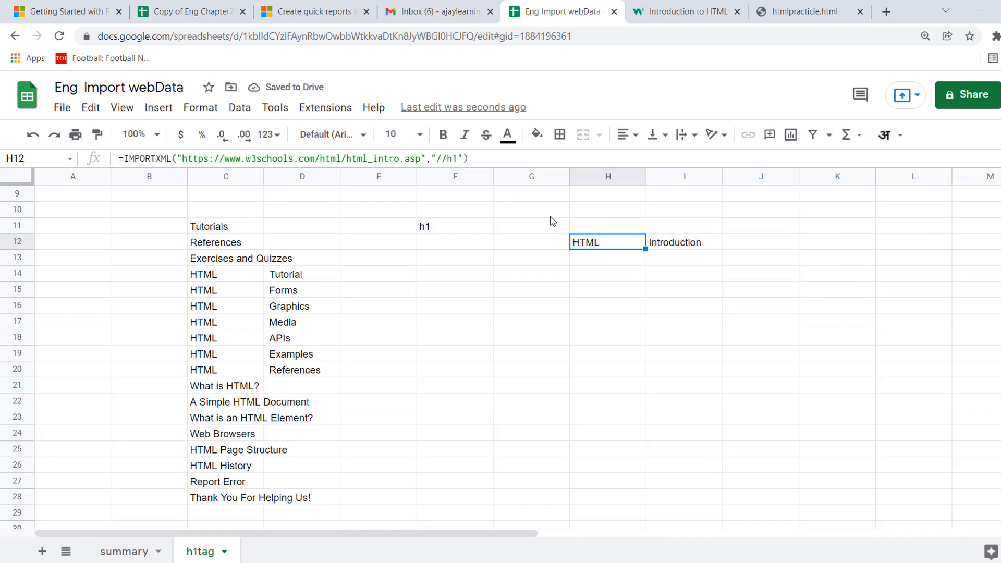
Set the XPath query in H12's IMPORTXML formula to //h3 and label the column h3 in cell H11.
click(460, 159)
text(3)
key(Return)
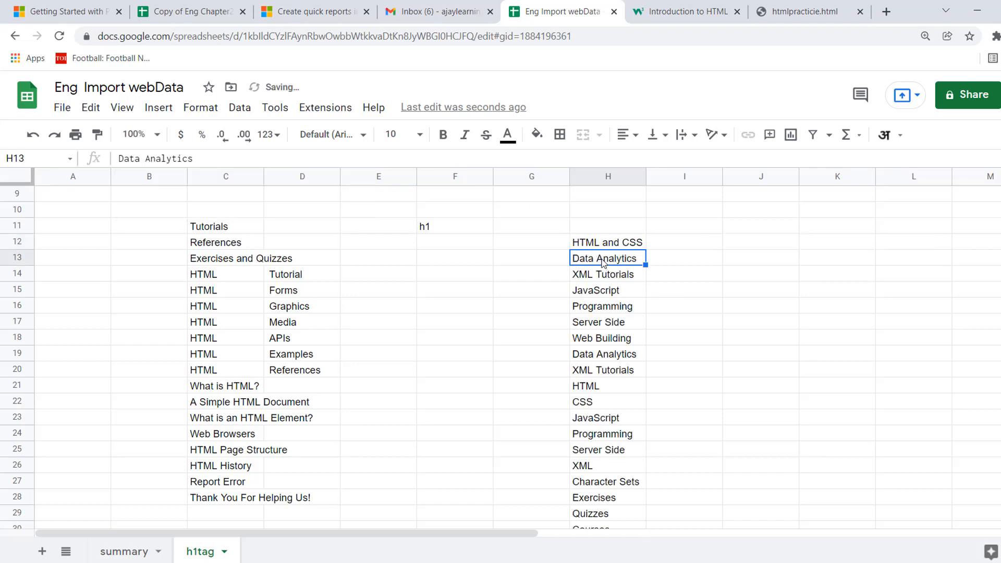
click(611, 230)
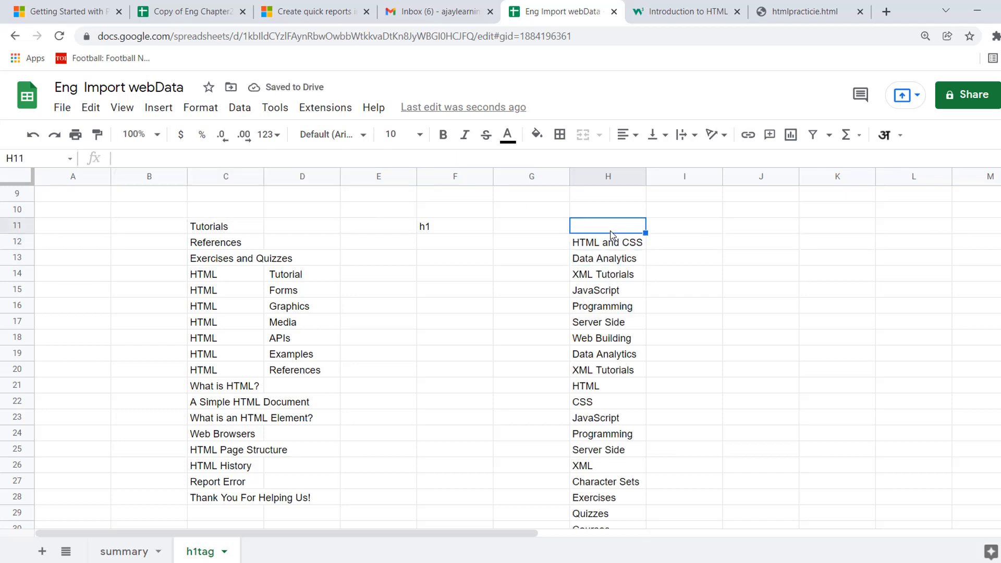
text(h3)
key(Left)
key(Left)
key(Left)
key(Right)
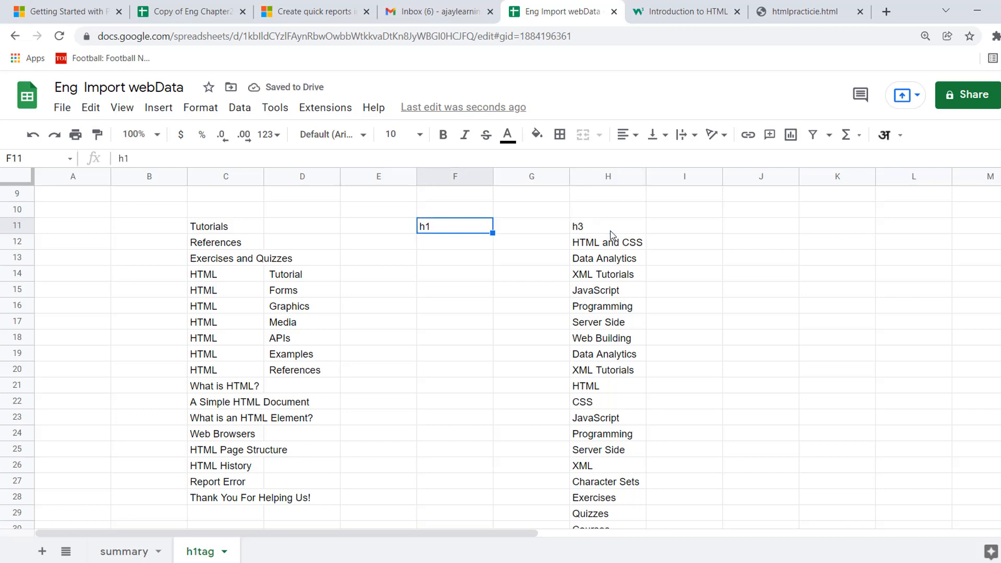
Copy the h3 label from H11 into F11 and the IMPORTXML formula from H12 into F12.
click(610, 231)
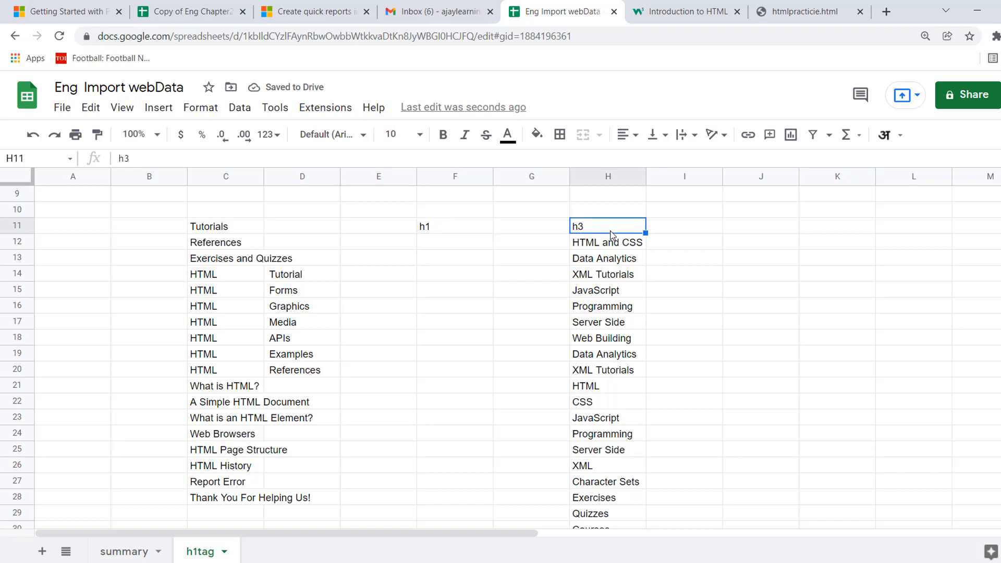
click(441, 227)
text(h3)
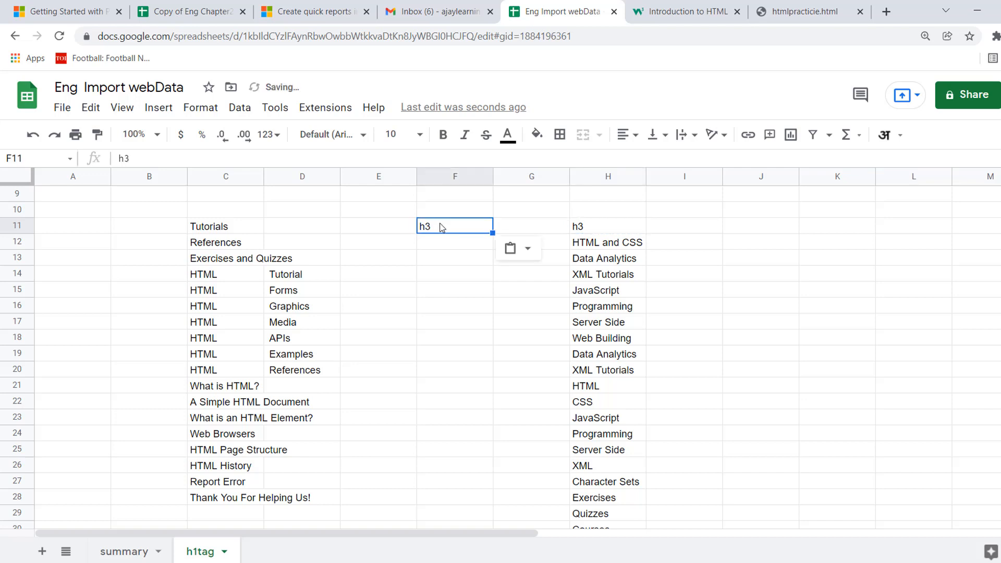
click(592, 231)
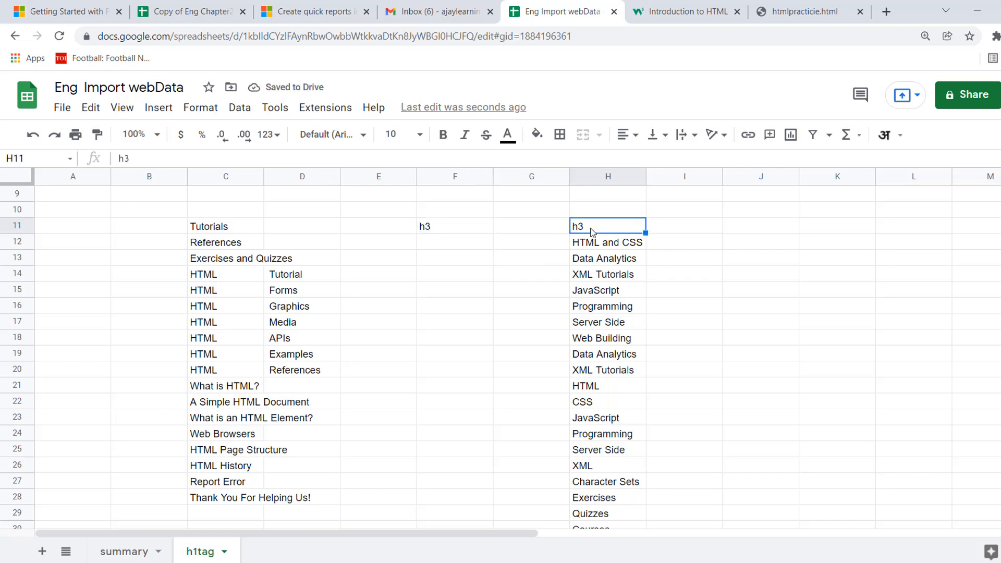
key(Up)
key(Down)
key(Down)
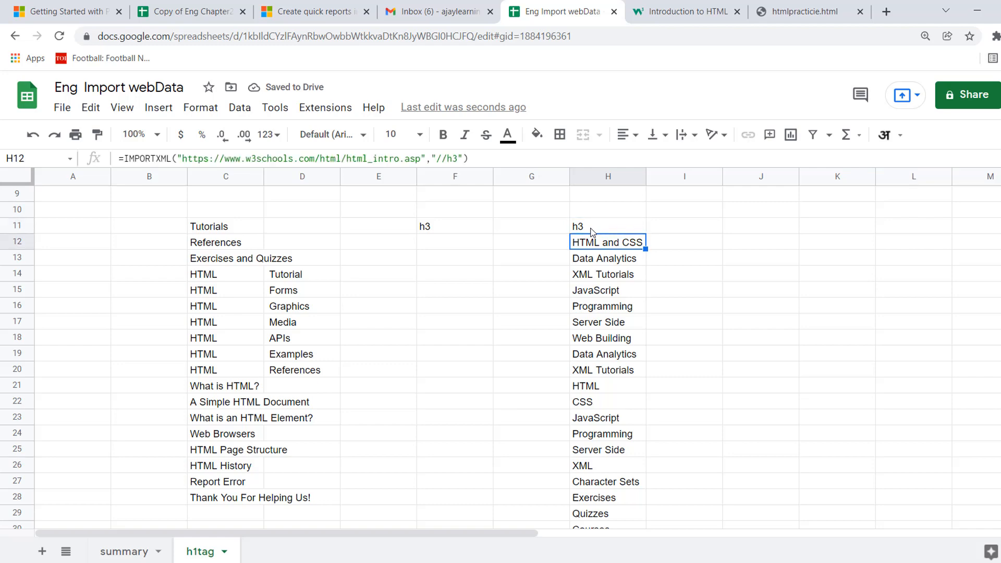
key(ctrl+c)
key(Left)
key(Left)
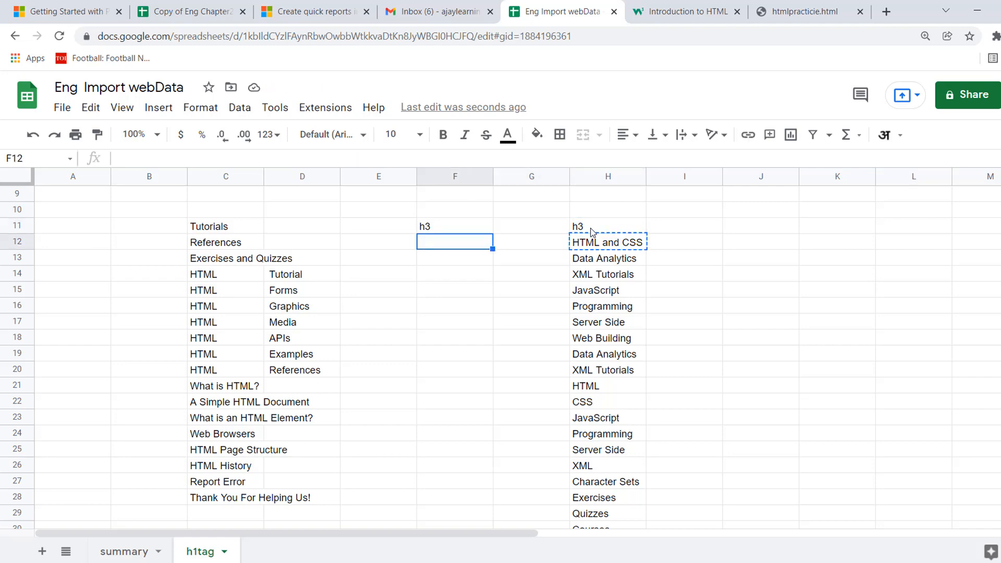
key(ctrl+v)
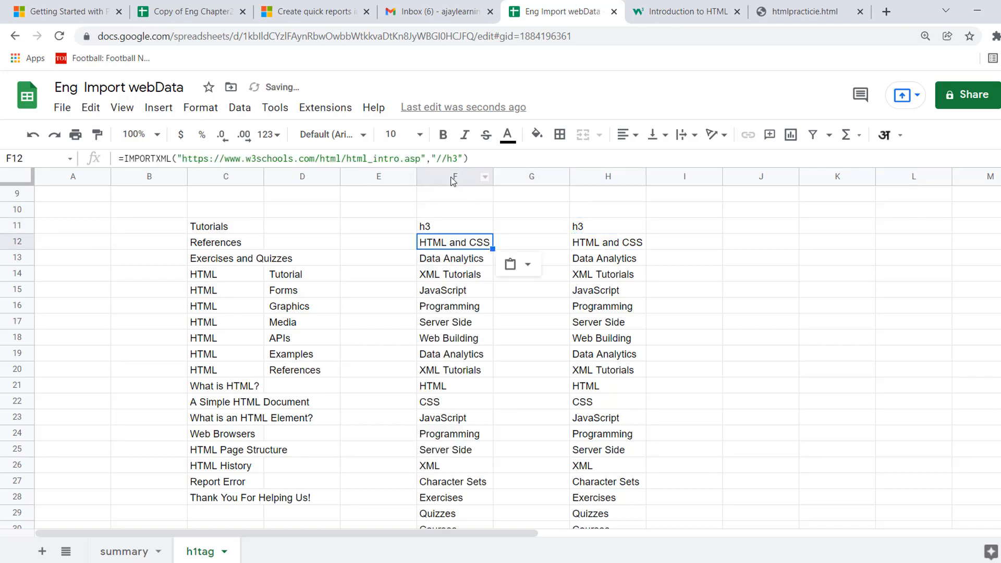
Change the XPath query in F12's IMPORTXML formula to //h1 and relabel cell F11 as H1.
click(461, 155)
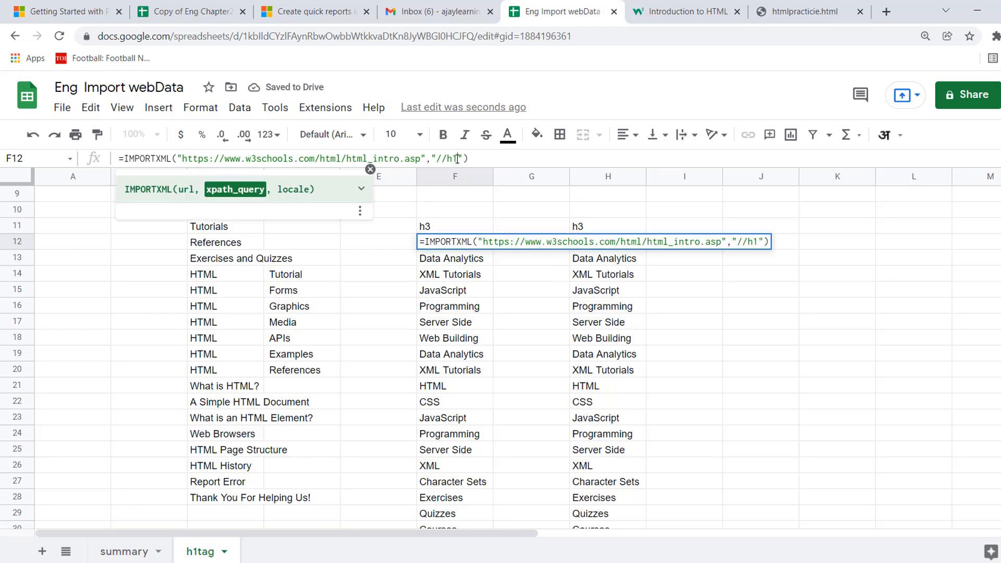
key(Return)
key(Up)
key(Up)
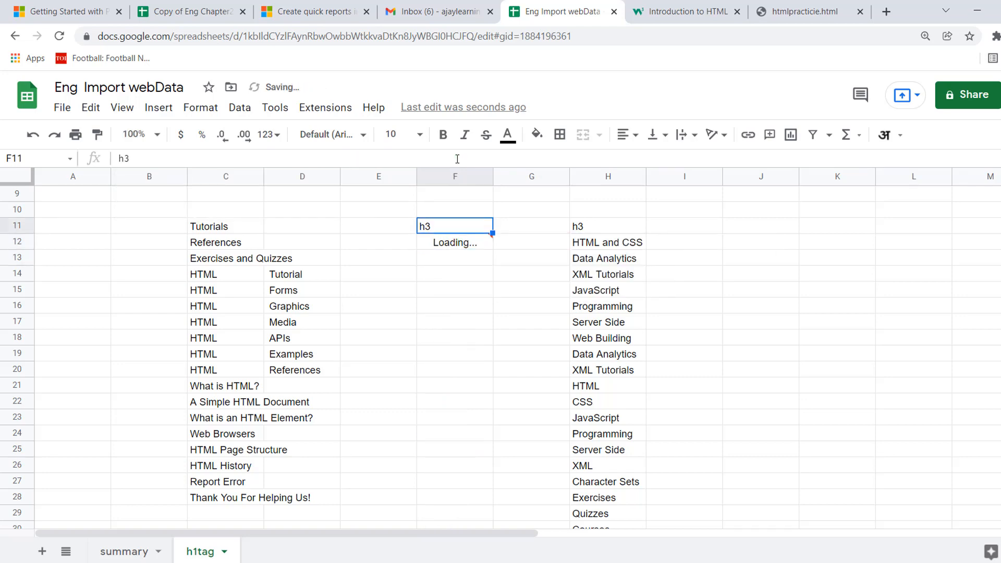
text(H1)
key(Tab)
key(Tab)
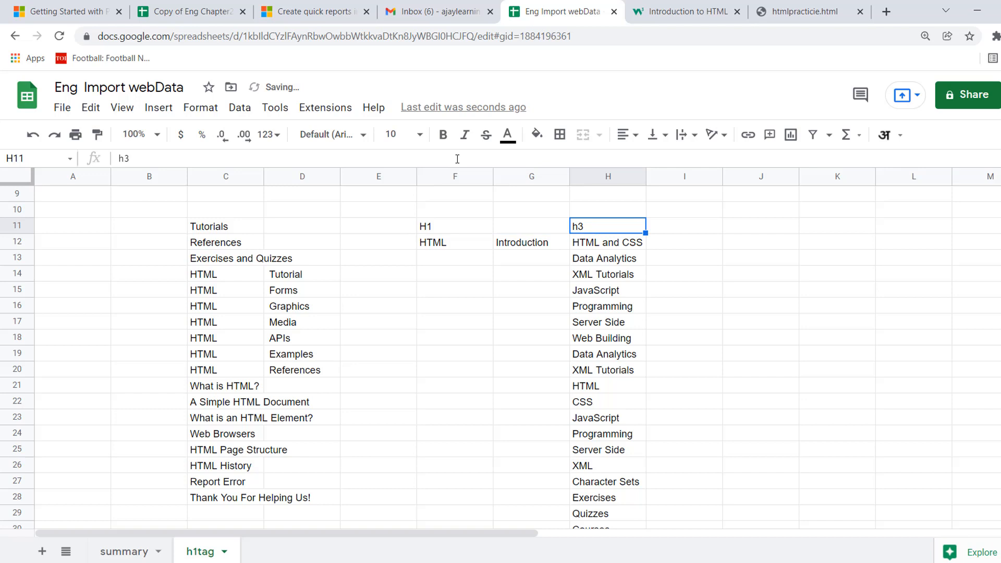
Add the label H2 in cell C10 above the imported h2 headings.
key(Left)
key(Left)
key(Left)
key(Left)
key(Left)
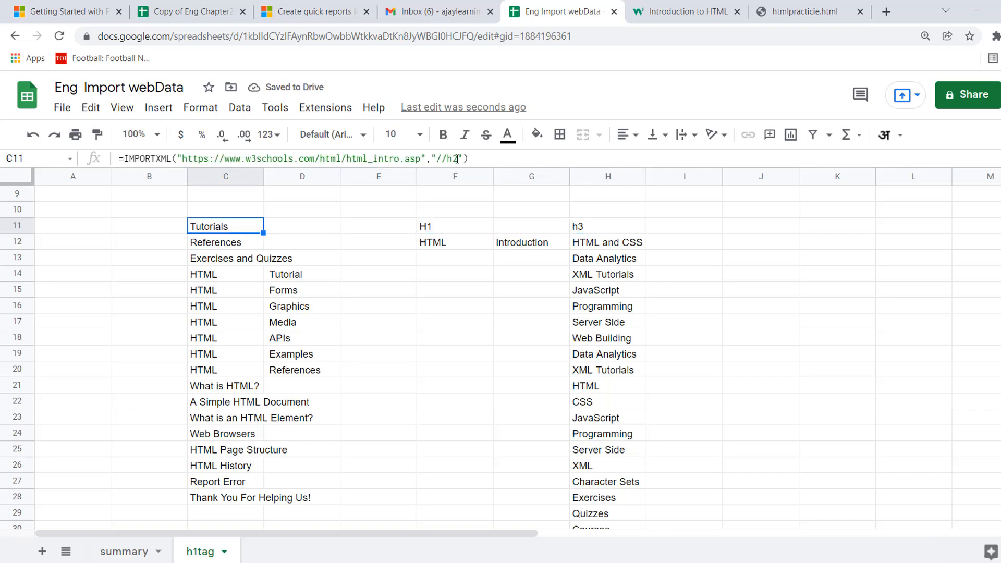
key(Up)
text(H2)
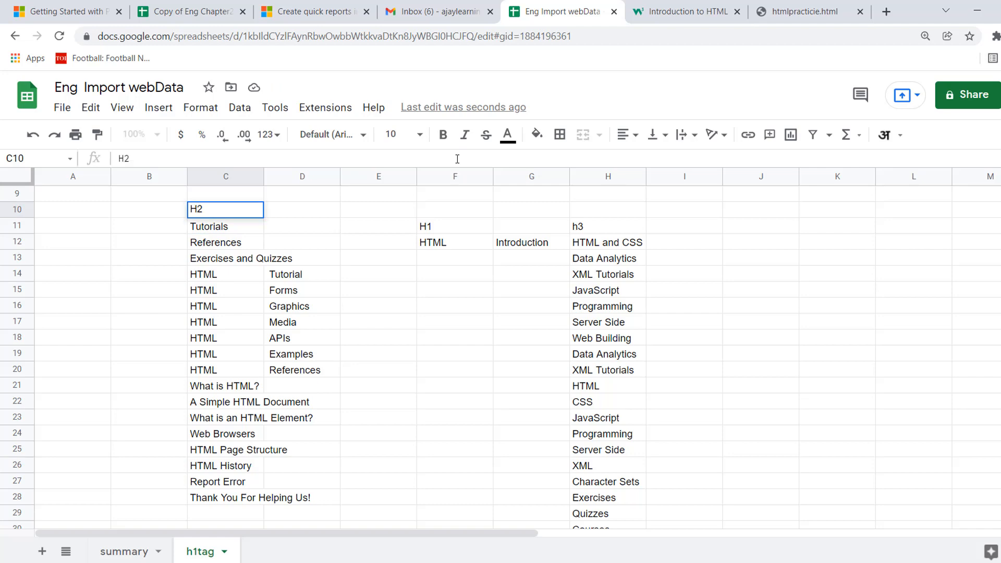
key(Return)
Move the H1 label from cell F11 up to F10.
key(Right)
key(Right)
key(Right)
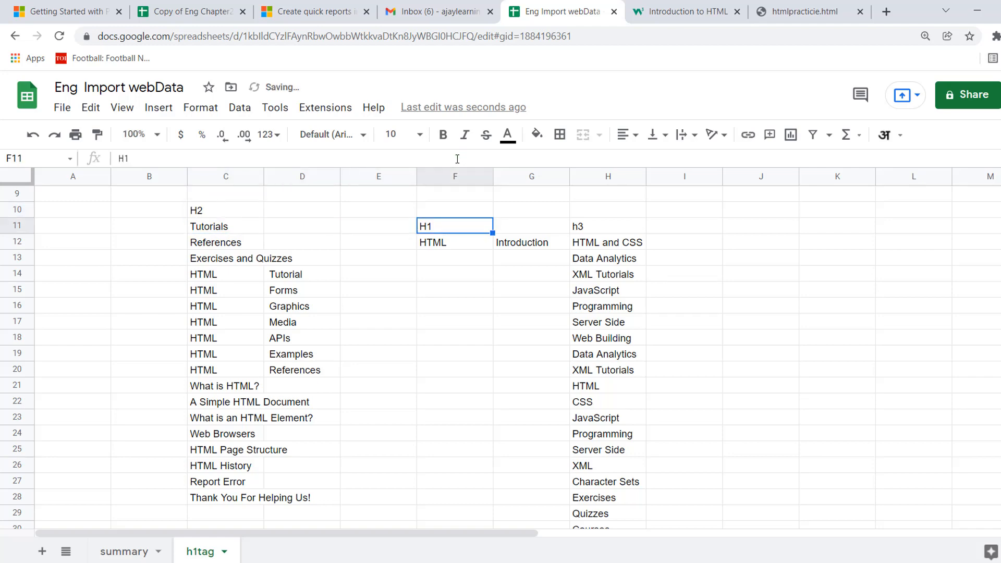
key(ctrl+c)
key(Up)
key(ctrl+v)
Move the h3 label from cell H11 up to H10 and select the h1 import formula in F12.
key(Right)
key(Right)
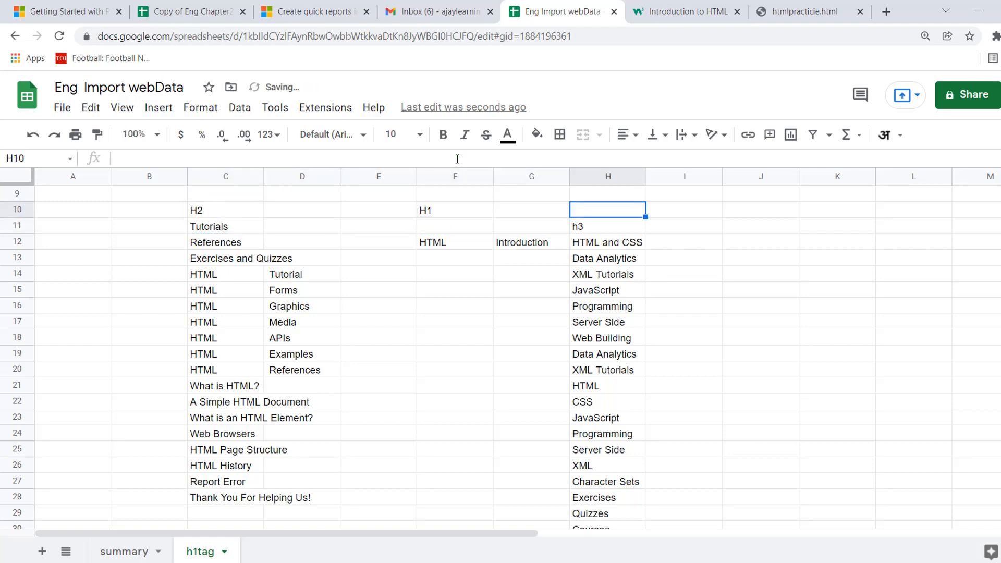
key(Down)
key(ctrl+x)
key(Up)
key(ctrl+v)
click(455, 242)
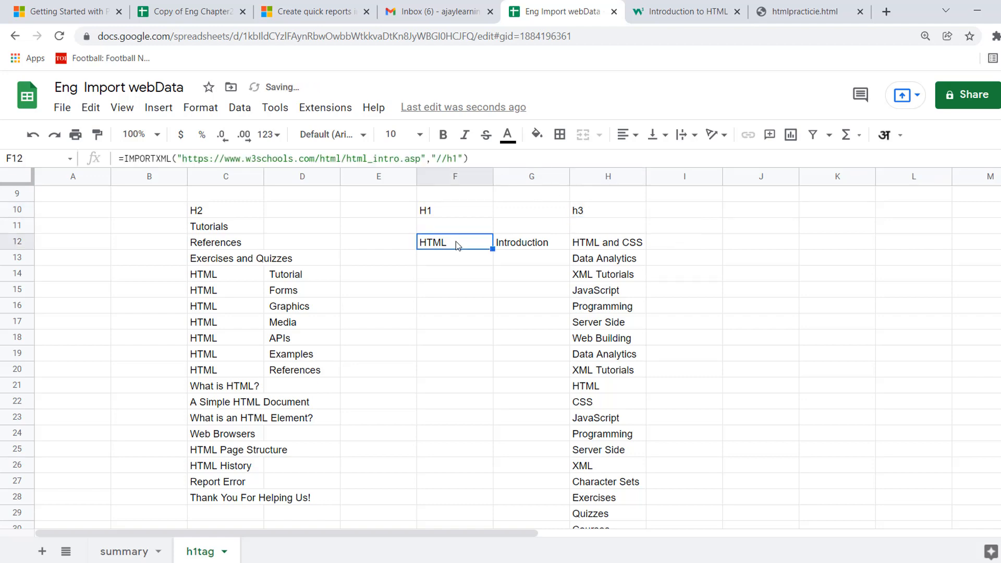
Cut the IMPORTXML expression out of the h3 formula in H12, leaving only the equals sign.
click(717, 281)
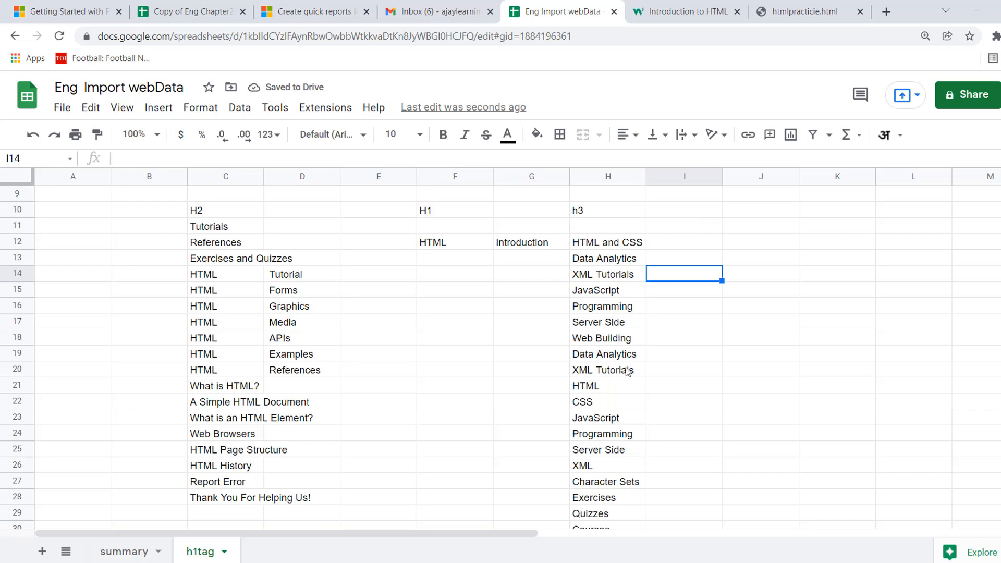
click(593, 247)
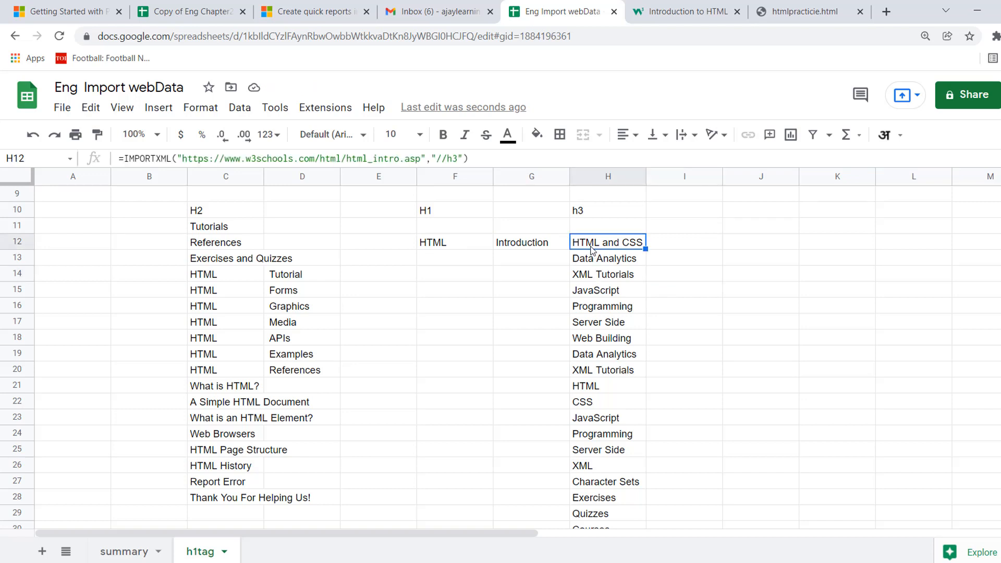
click(485, 161)
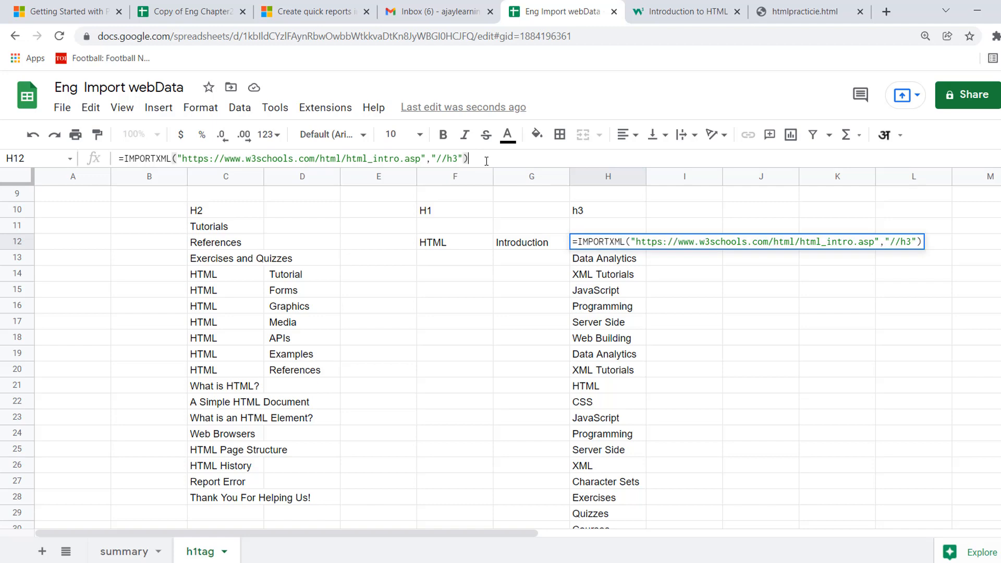
shift+click(126, 157)
key(BackSpace)
key(BackSpace)
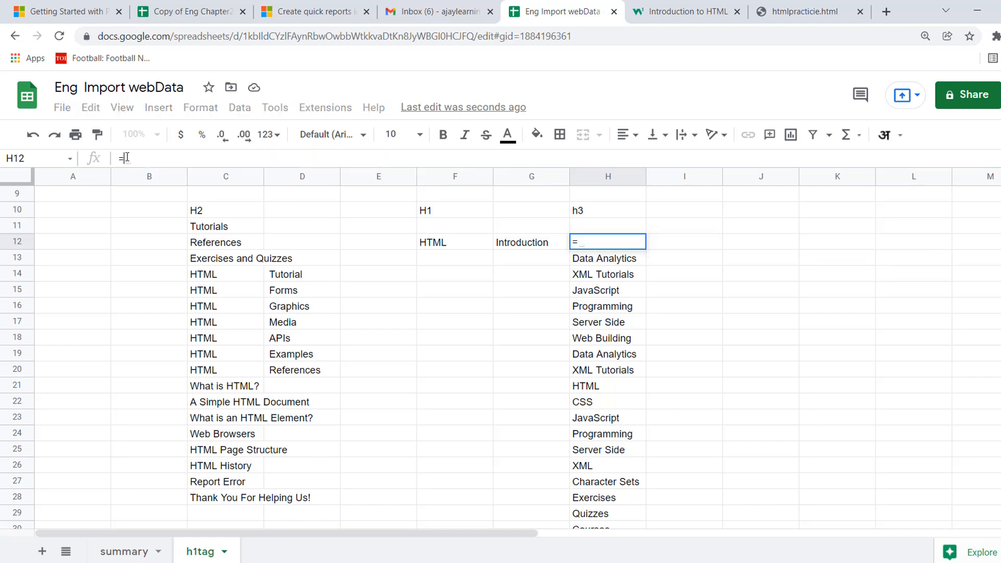
key(Return)
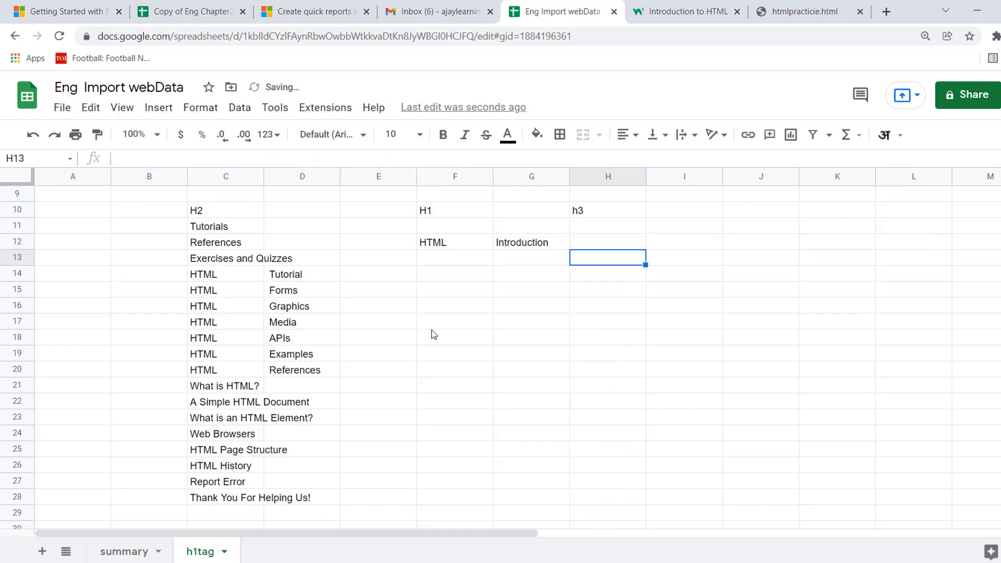
Enter the text HELLO in cell H19, inside the area the h3 import fills.
click(592, 357)
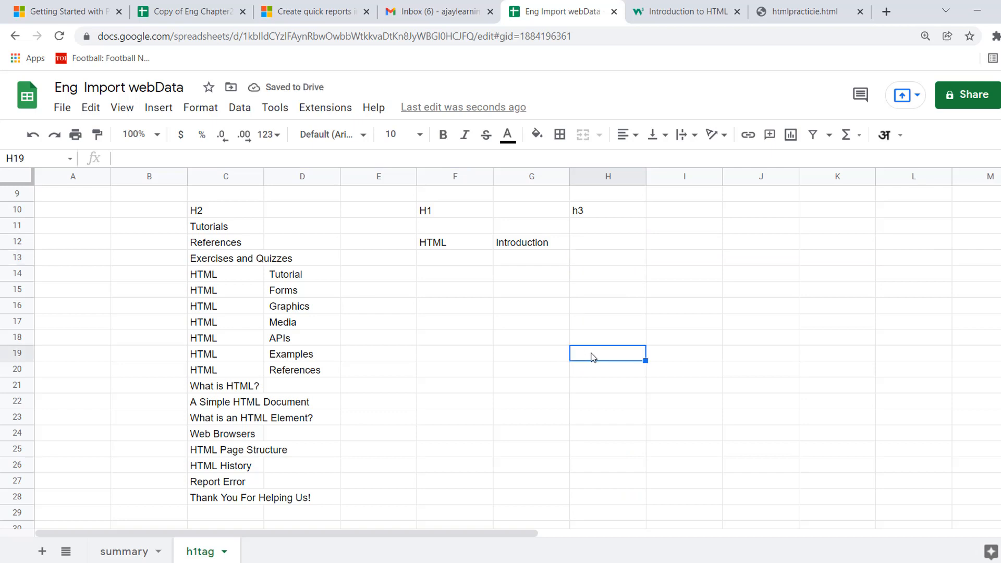
text(HELLO)
key(Return)
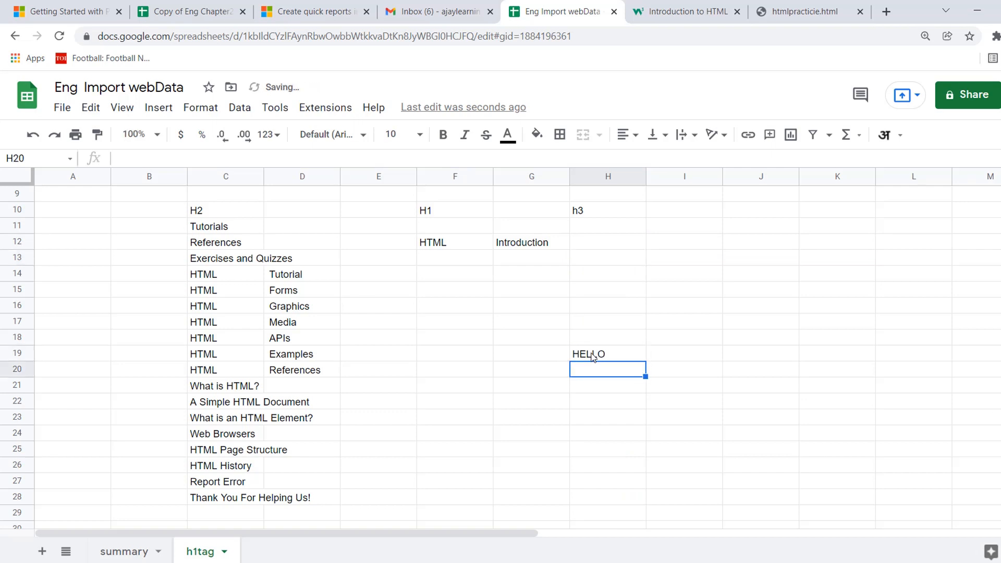
key(Up)
key(Up)
key(Up)
key(Up)
key(Up)
key(Up)
key(Up)
key(Up)
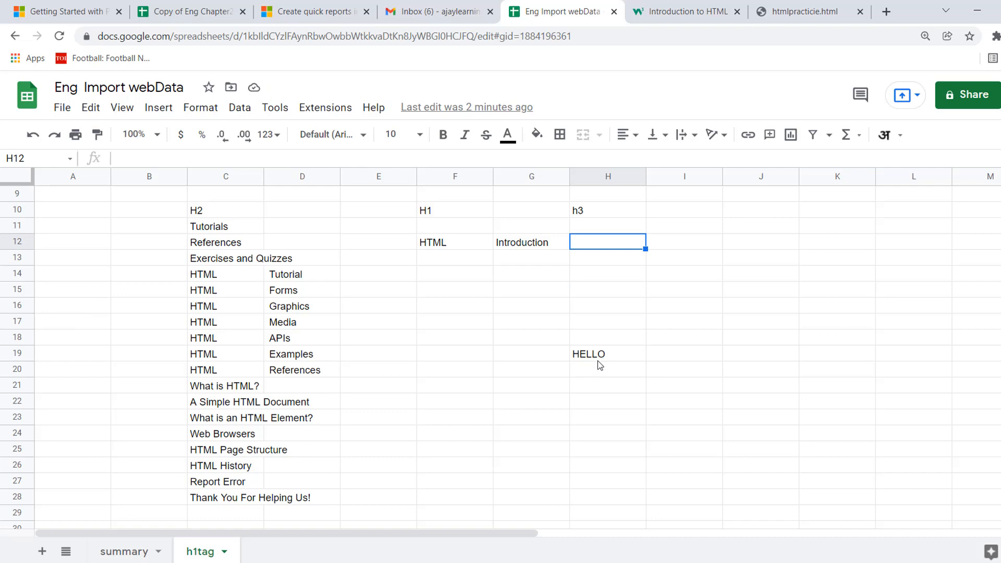
click(599, 360)
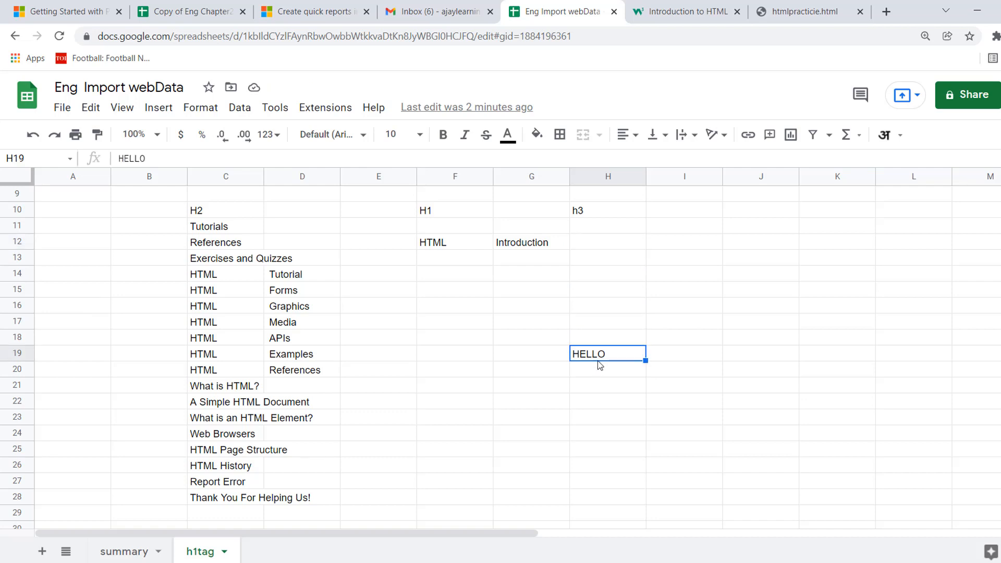
click(587, 252)
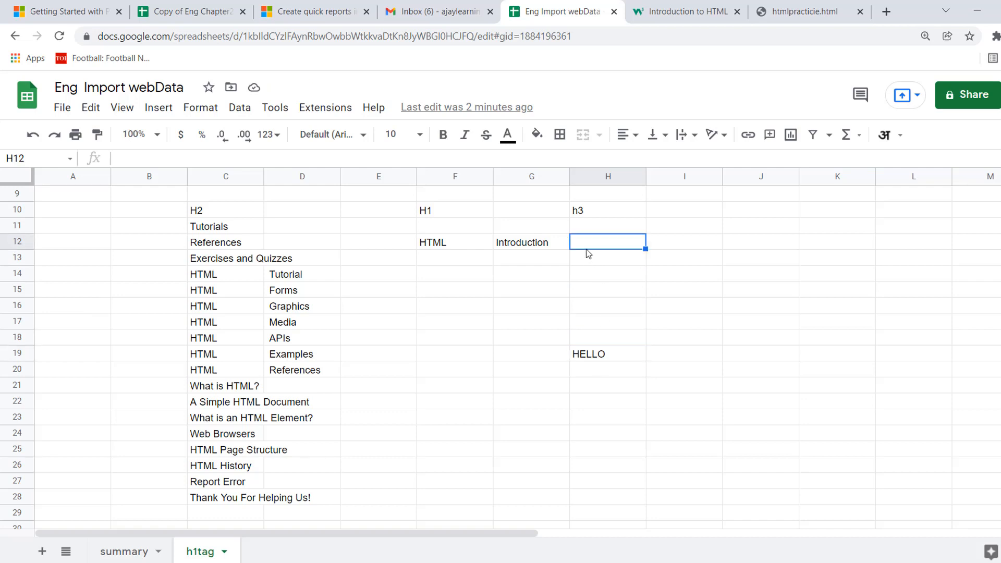
text(=)
key(ctrl+v)
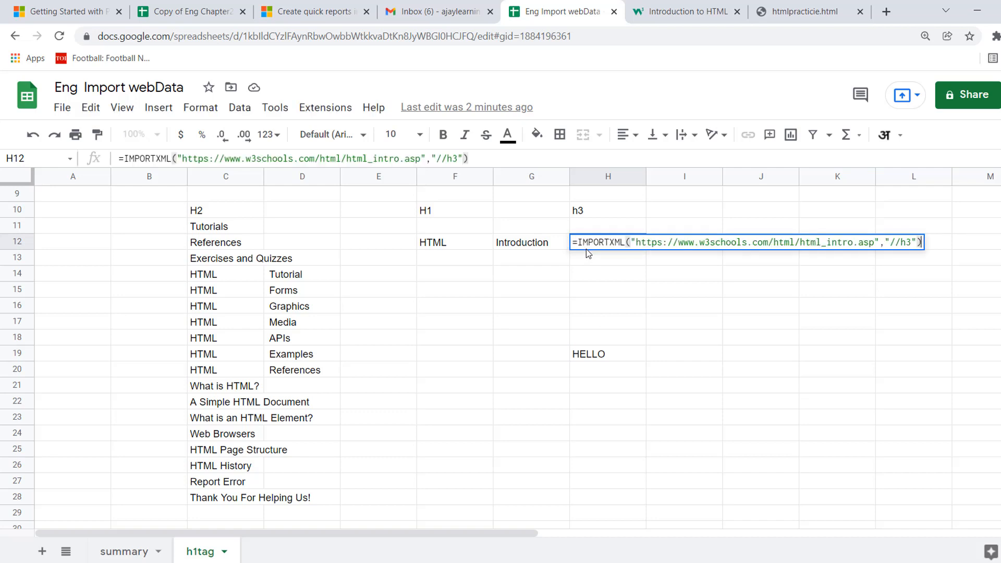
key(Return)
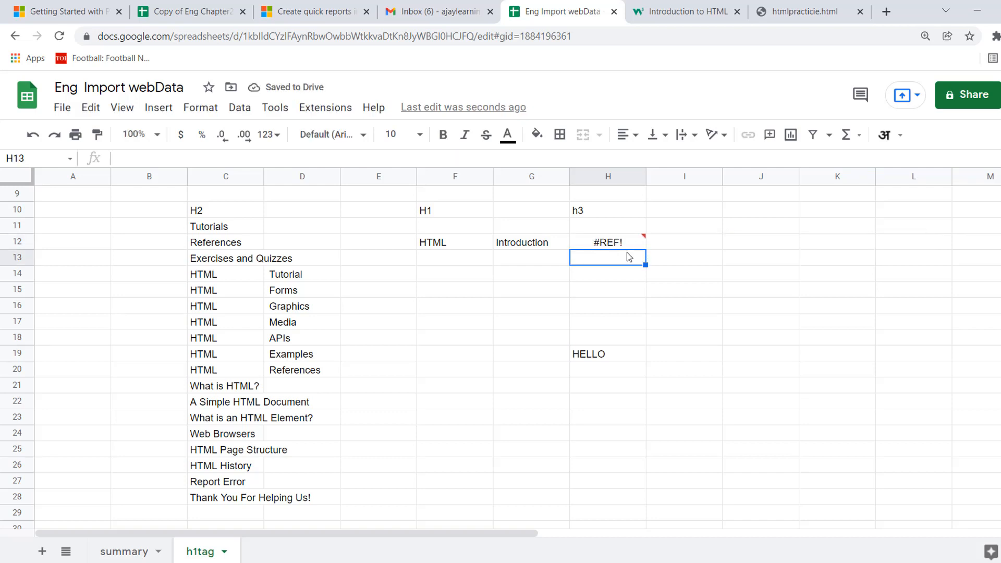
mouse_move(627, 246)
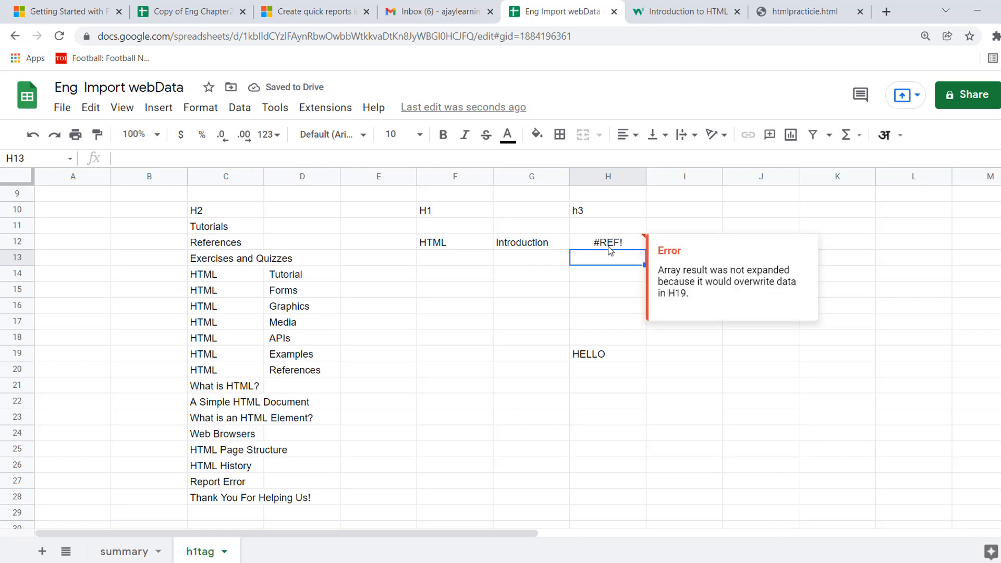
click(609, 247)
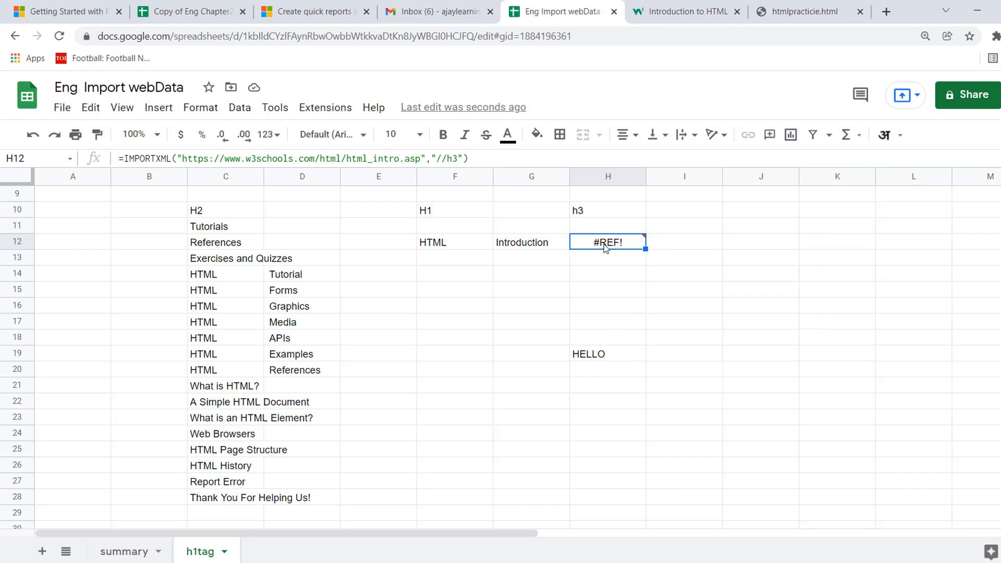
Delete HELLO from H19 to free the h3 import's output area, and select the range H12:L25.
mouse_move(602, 247)
click(603, 356)
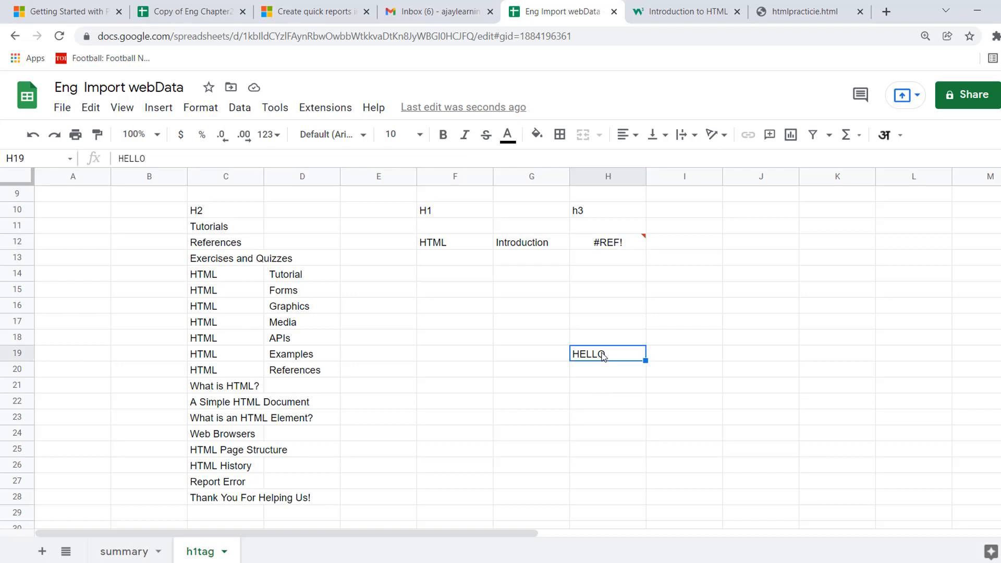
key(Delete)
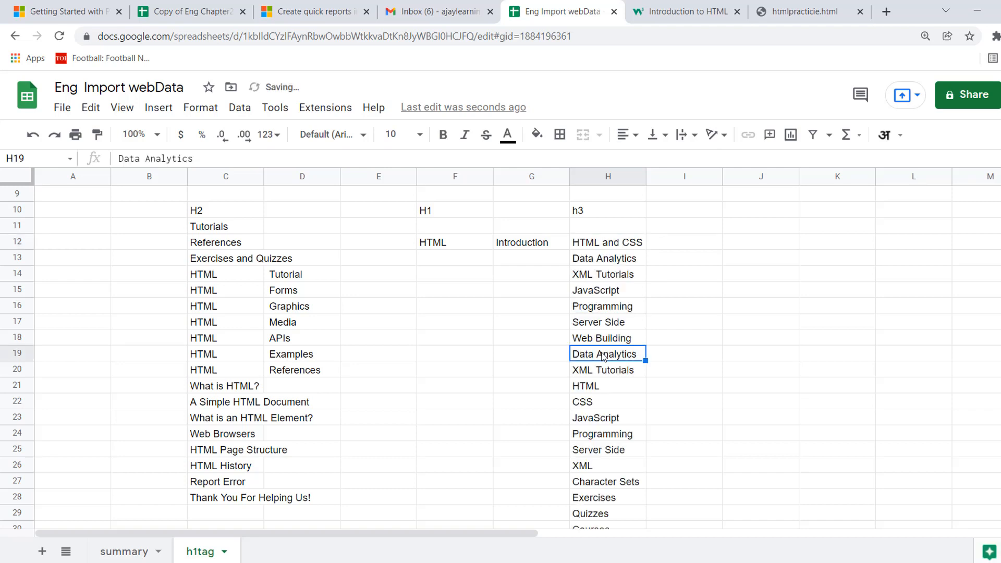
click(628, 338)
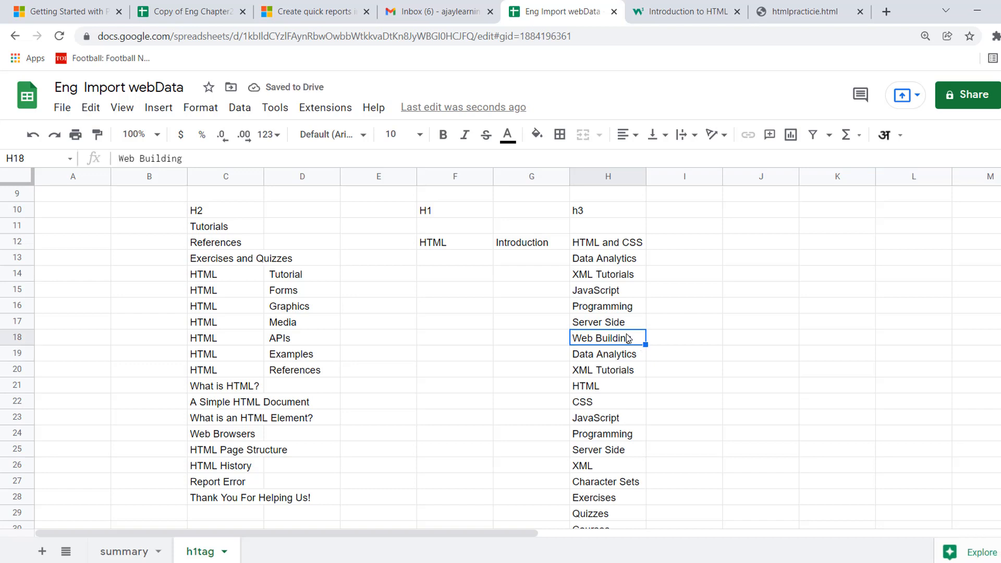
click(612, 241)
shift+click(899, 447)
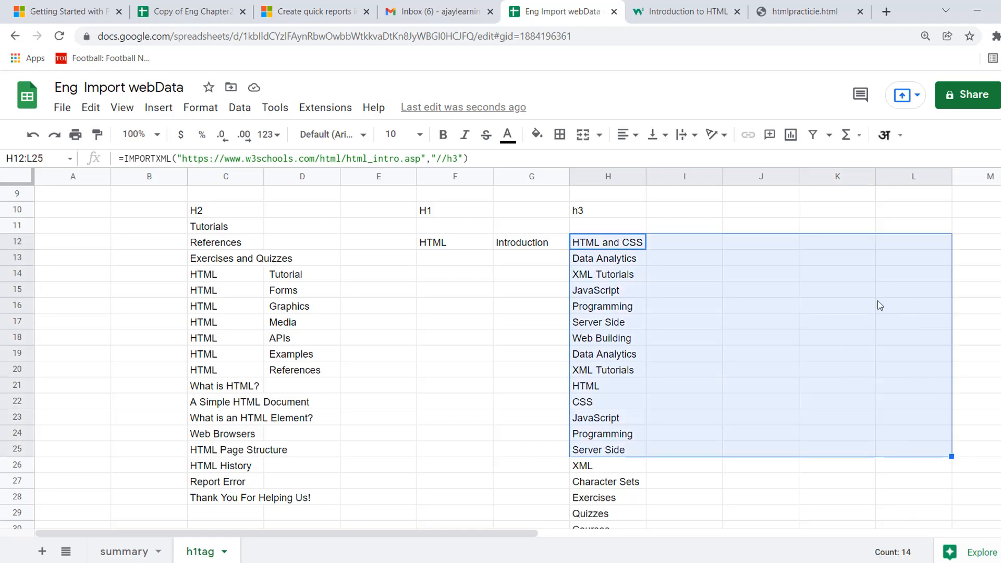
Add the note "ref# error is coming?" in cell J12, beside the h3 headings.
click(755, 240)
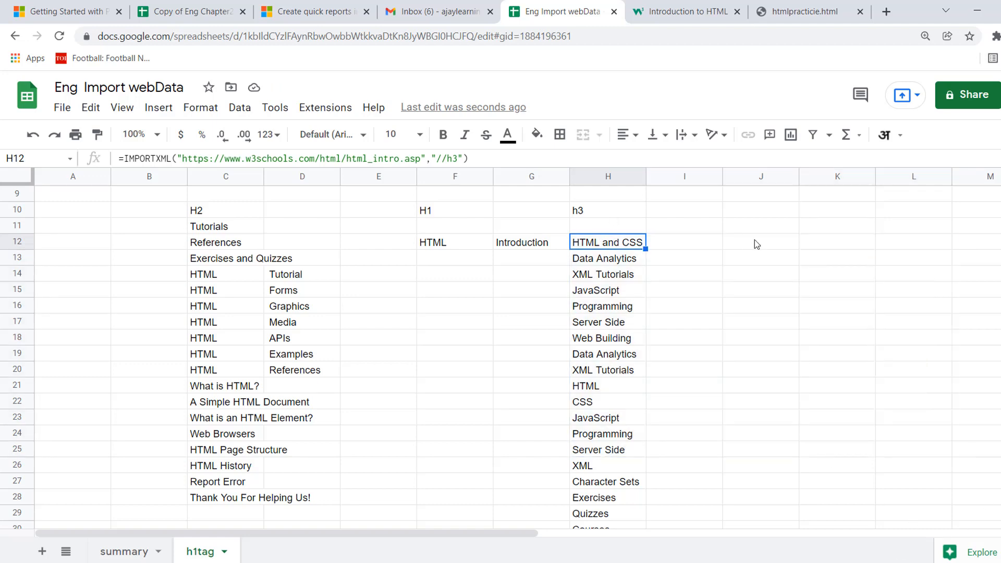
text(re)
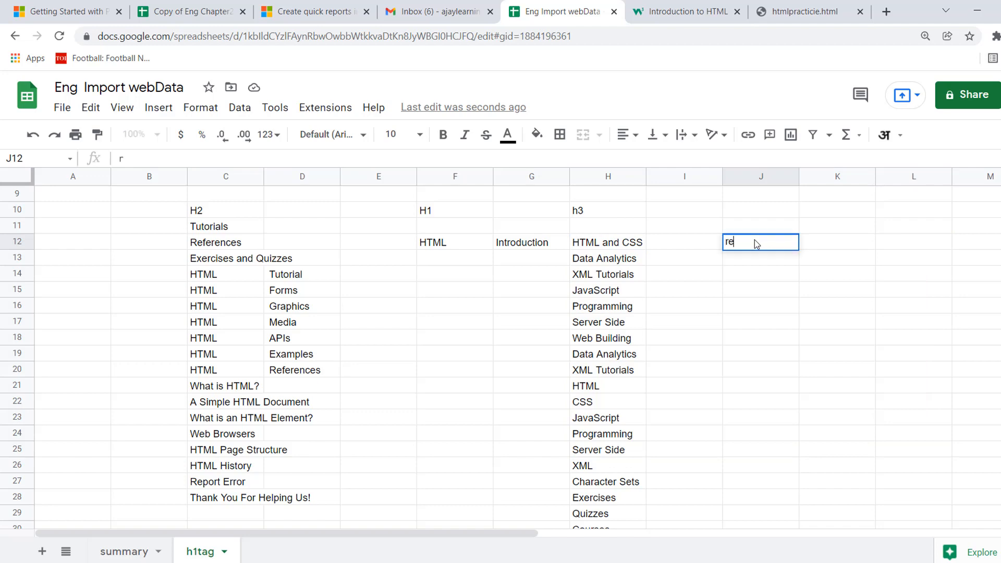
text(f# error i)
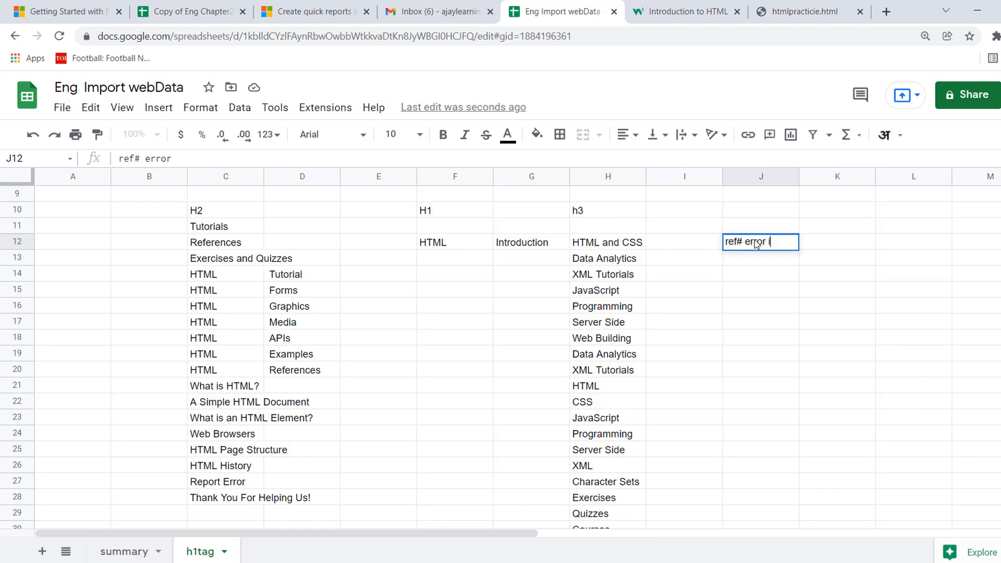
text(s coming)
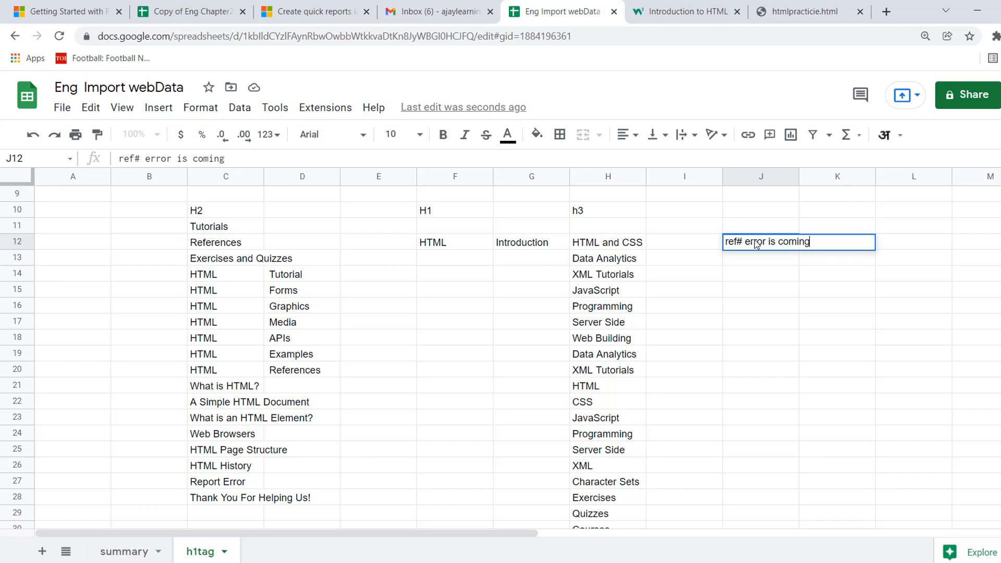
text(?)
key(Return)
Enter the explanation "array function needs the enough space so that data can be pasted" in J13.
text(array)
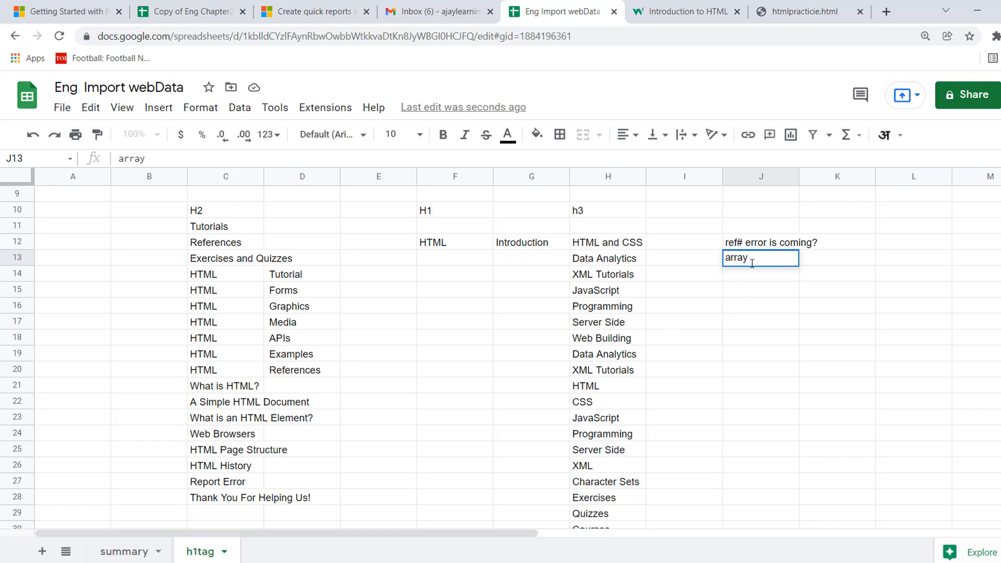
text(function needs the en)
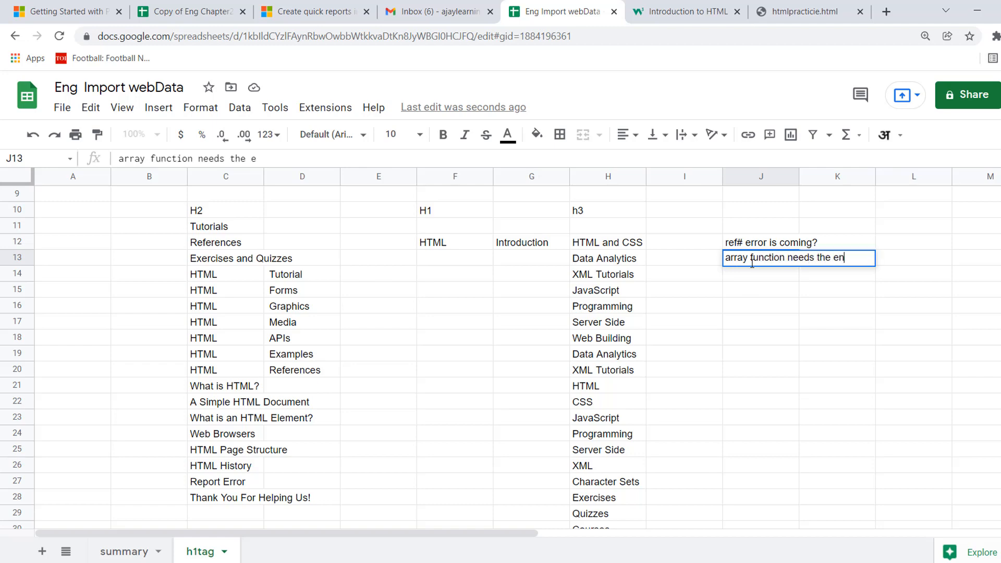
text(ought s)
key(BackSpace)
key(BackSpace)
key(BackSpace)
text(s)
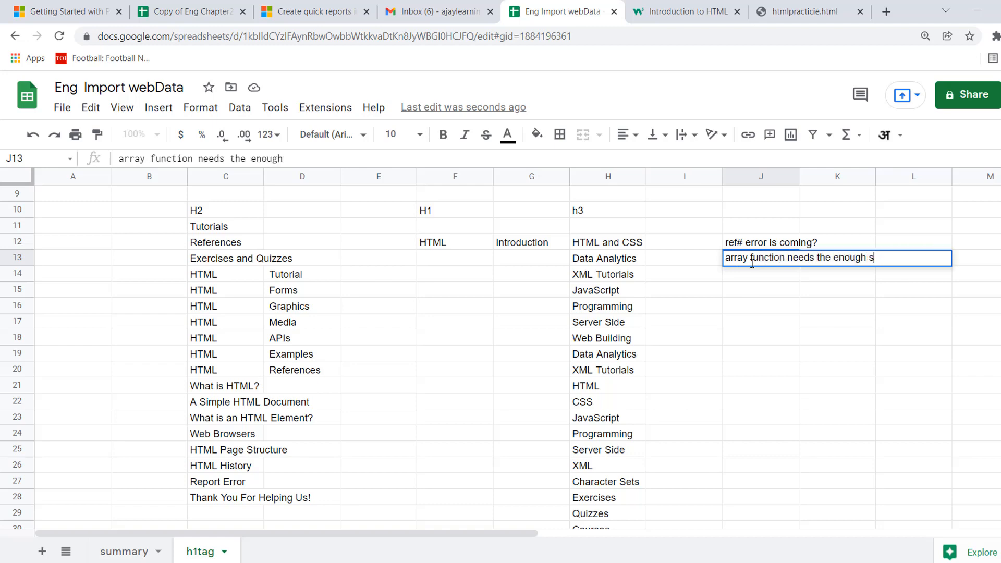
text(pace so that )
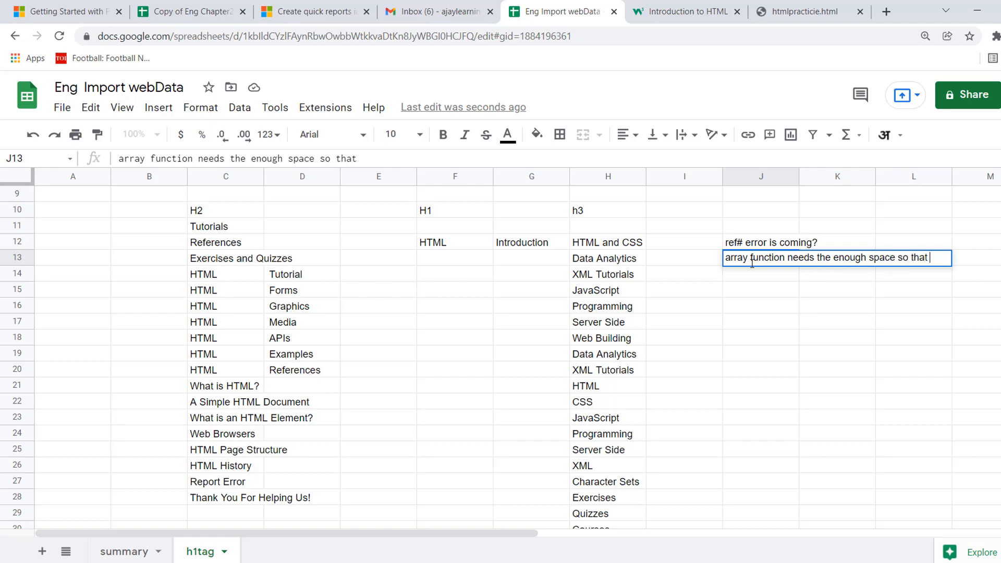
text(data can be)
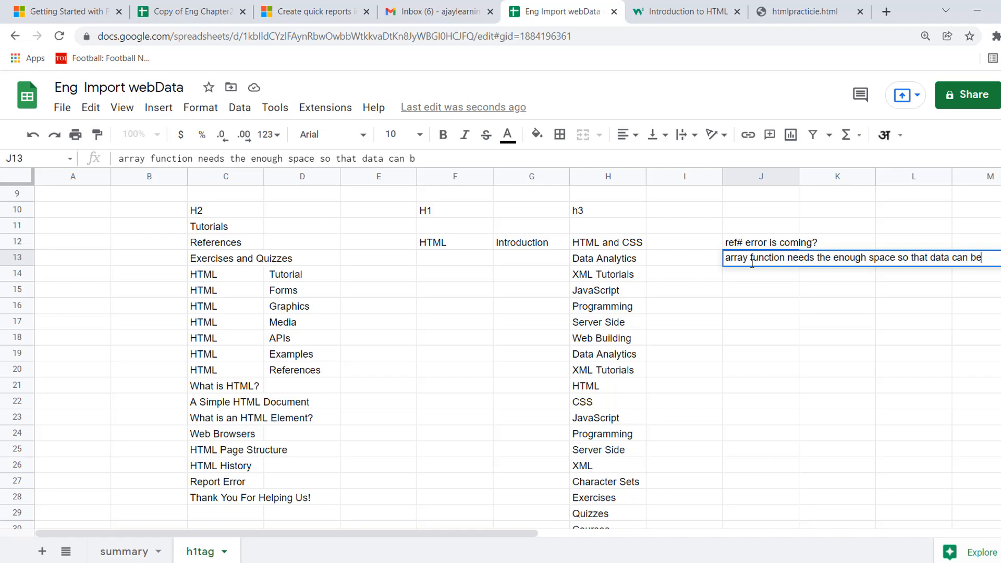
text( pasted)
key(Return)
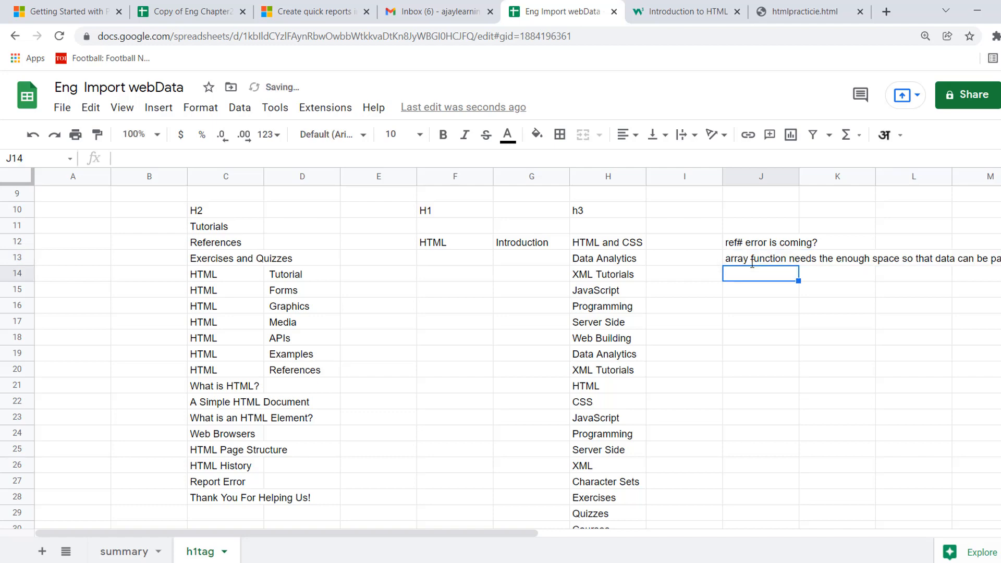
Duplicate the h1tag sheet.
click(608, 280)
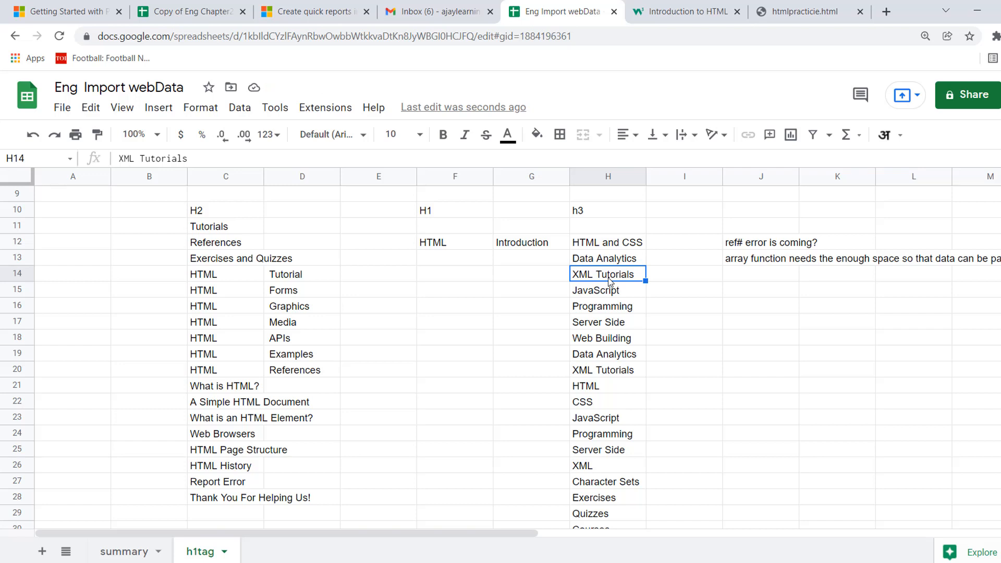
click(466, 288)
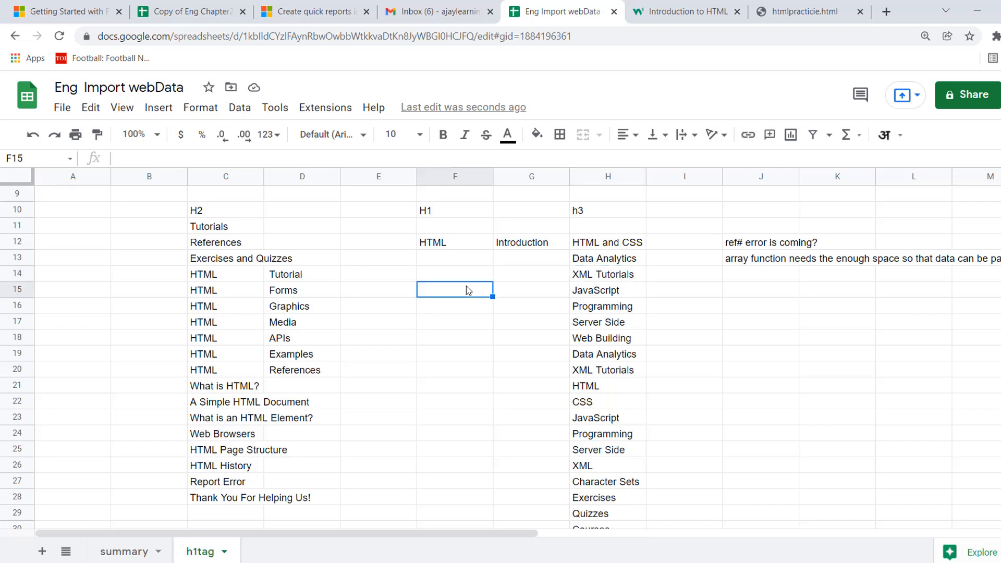
click(95, 263)
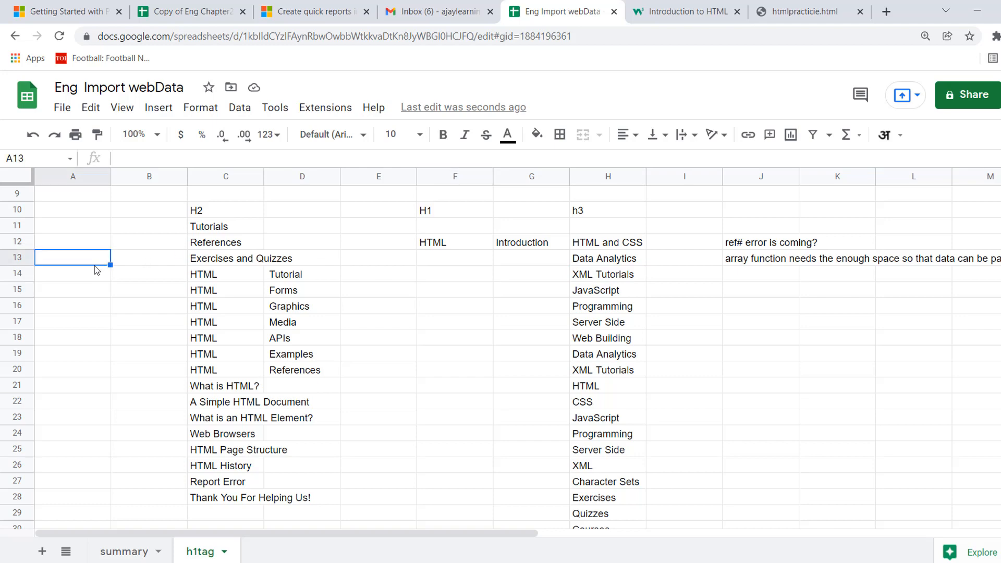
key(ctrl+Up)
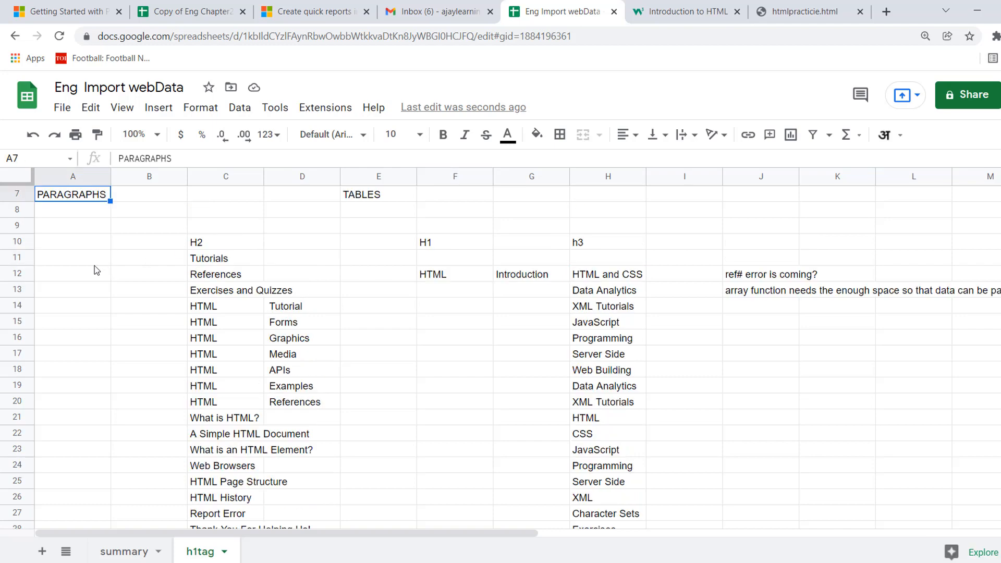
right_click(200, 557)
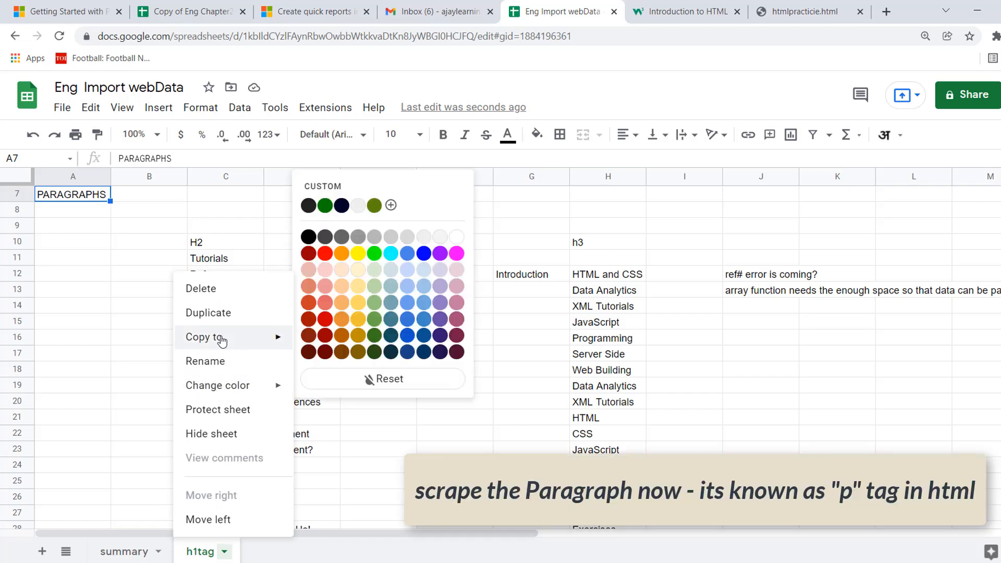
mouse_move(230, 341)
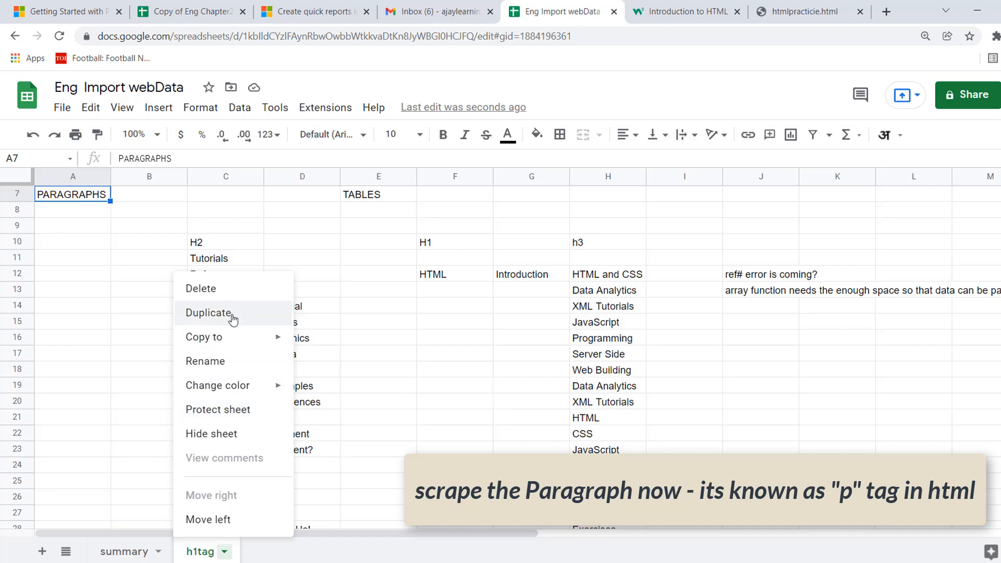
click(233, 315)
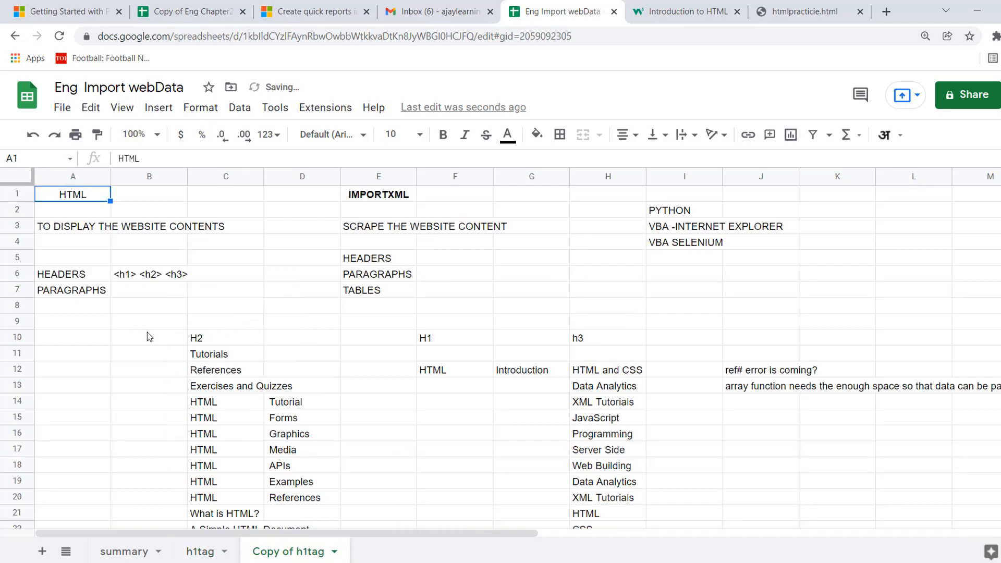
Clear the H1 and h3 imports with their neighbouring notes from the range F10:K36.
click(432, 339)
key(shift+Right)
key(shift+Right)
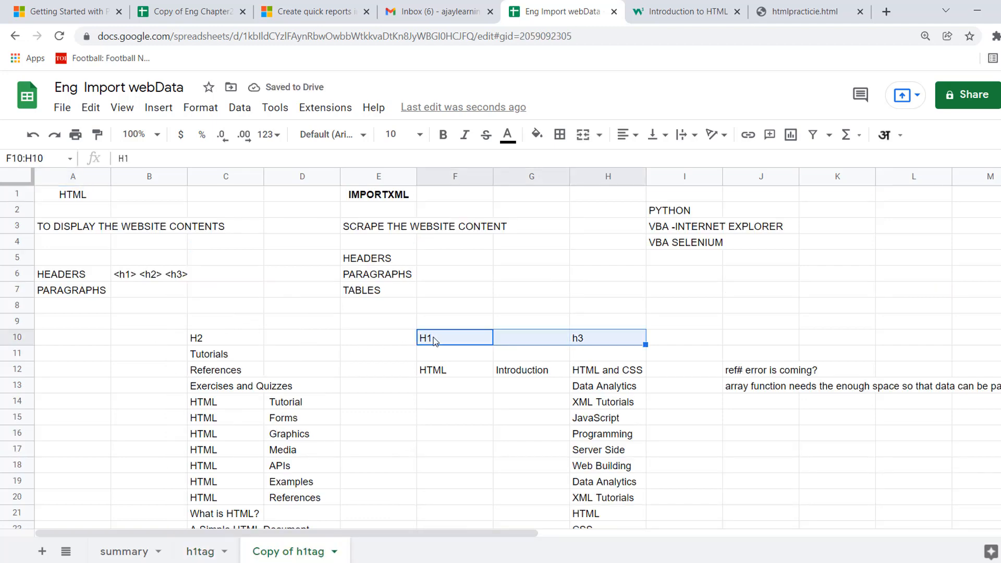
key(shift+Right)
key(shift+Right)
key(shift+Down)
key(shift+Down)
key(shift+Down)
key(shift+Down)
key(shift+Down)
key(shift+Down)
key(shift+Down)
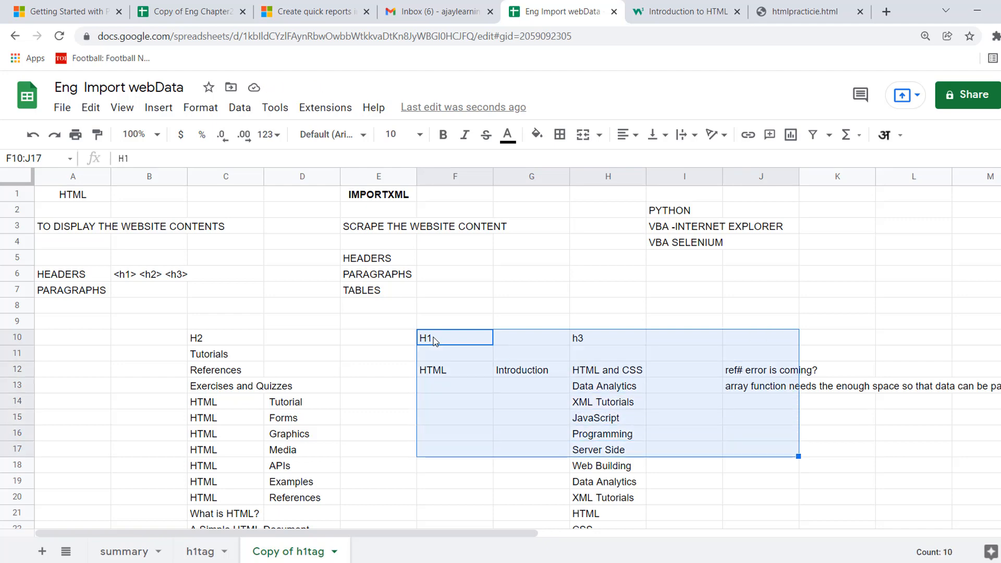
key(shift+Down)
key(shift+Right)
key(shift+Down)
key(shift+Down)
key(shift+Down)
key(shift+Down)
key(shift+Down)
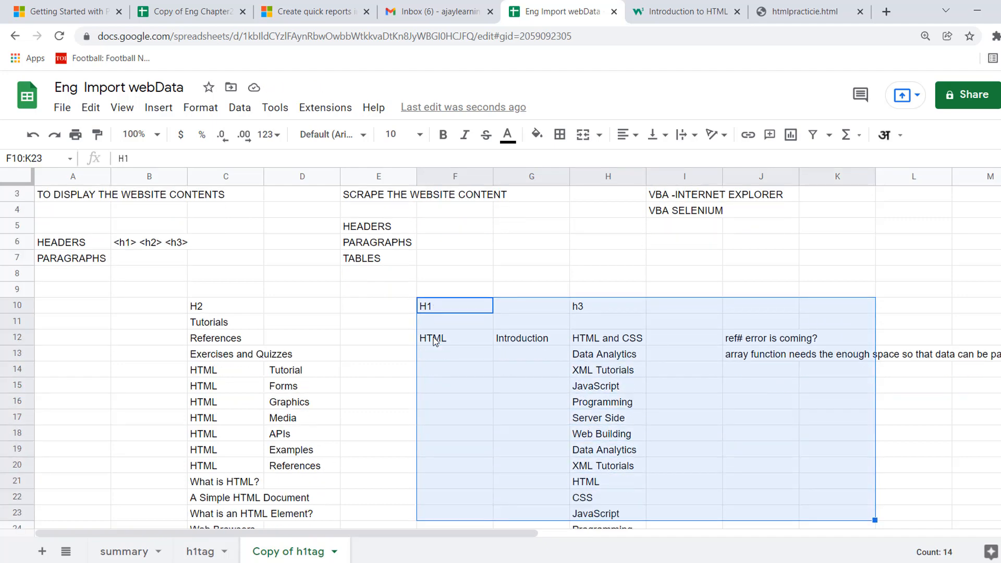
key(shift+Down)
key(shift+Down)
key(shift+Down)
key(shift+Down)
key(shift+Down)
key(shift+Down)
key(shift+Down)
key(shift+Down)
key(shift+Down)
key(shift+Down)
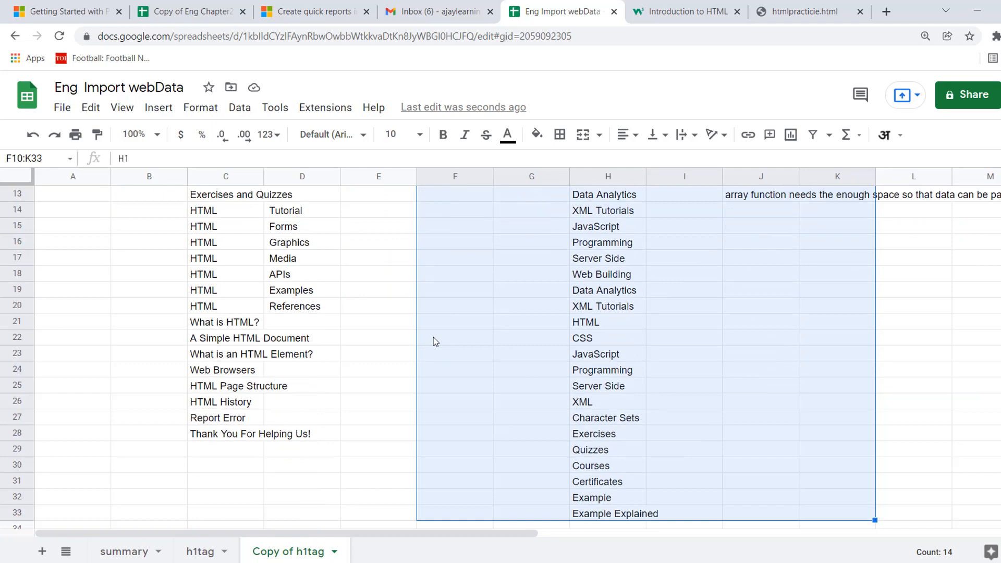
key(shift+Down)
key(shift+Down)
key(shift+Down)
key(Delete)
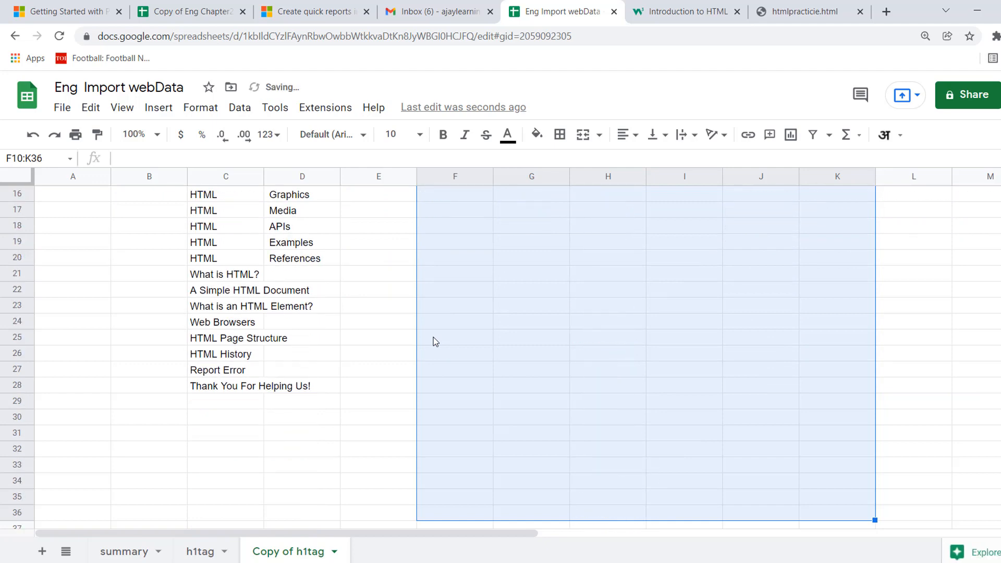
key(ctrl+Up)
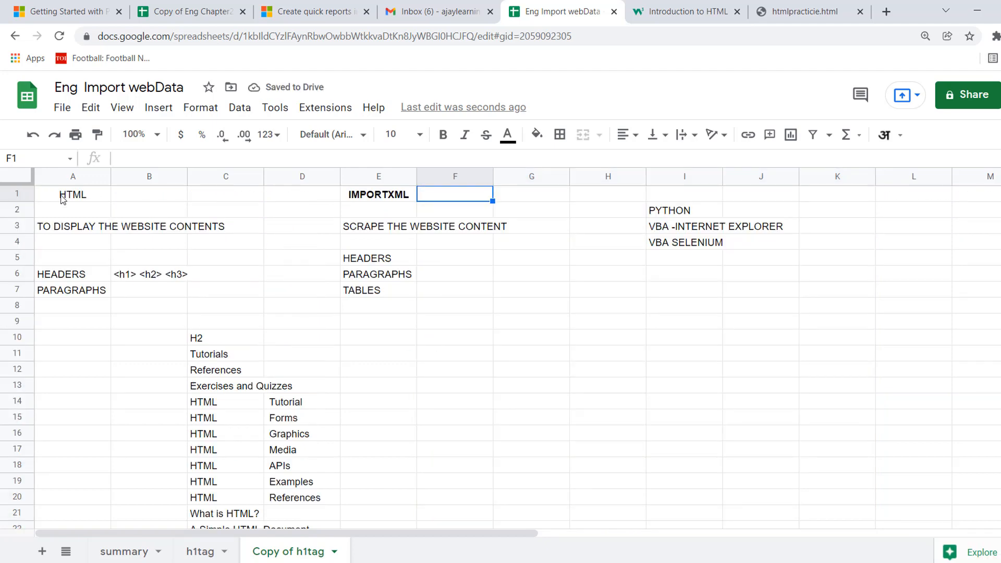
Enter the sample paragraph tag "<p> sfhsfh</p>" in B7, beside PARAGRAPHS.
click(63, 197)
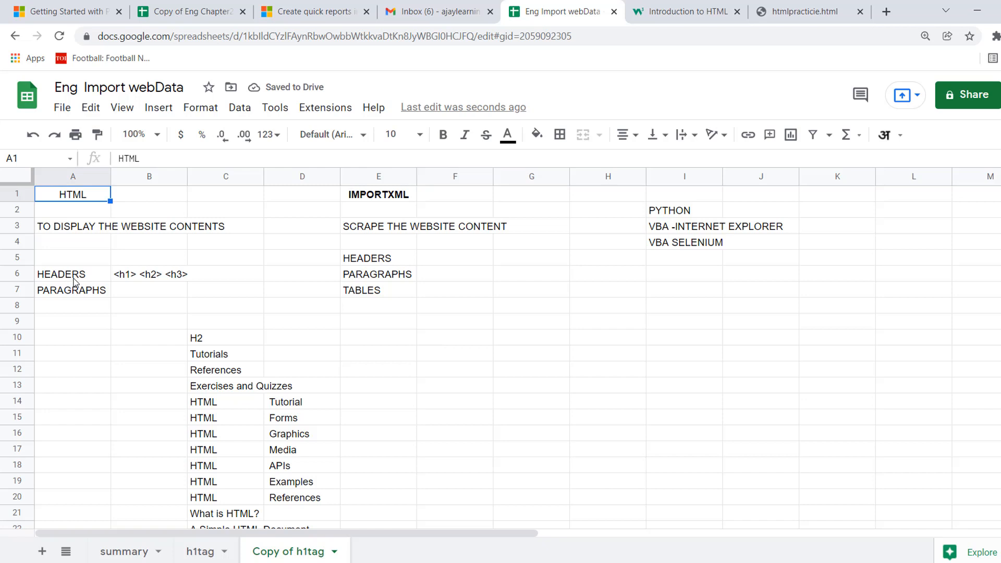
click(131, 294)
text(<p>)
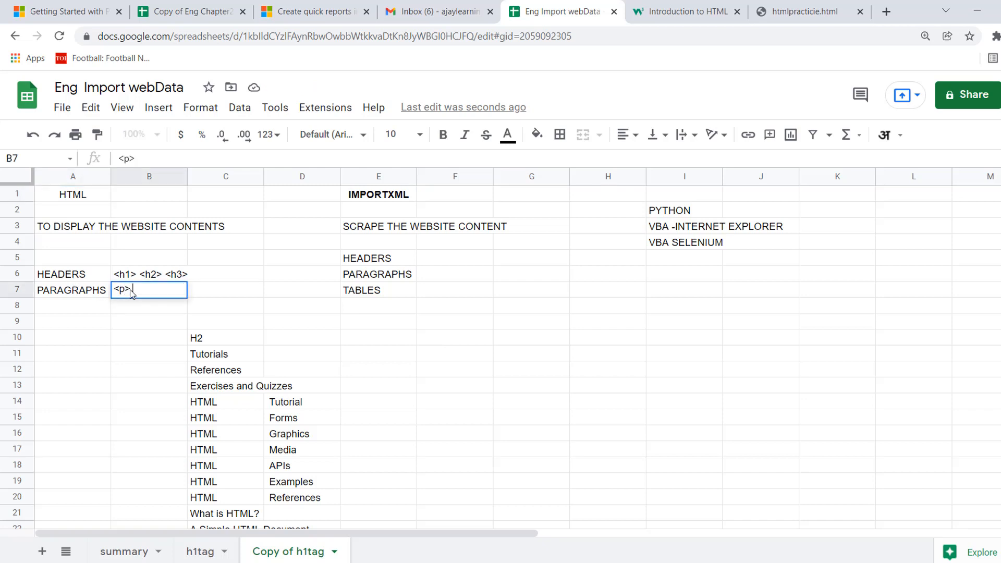
text( sfhsfh</p>)
key(Return)
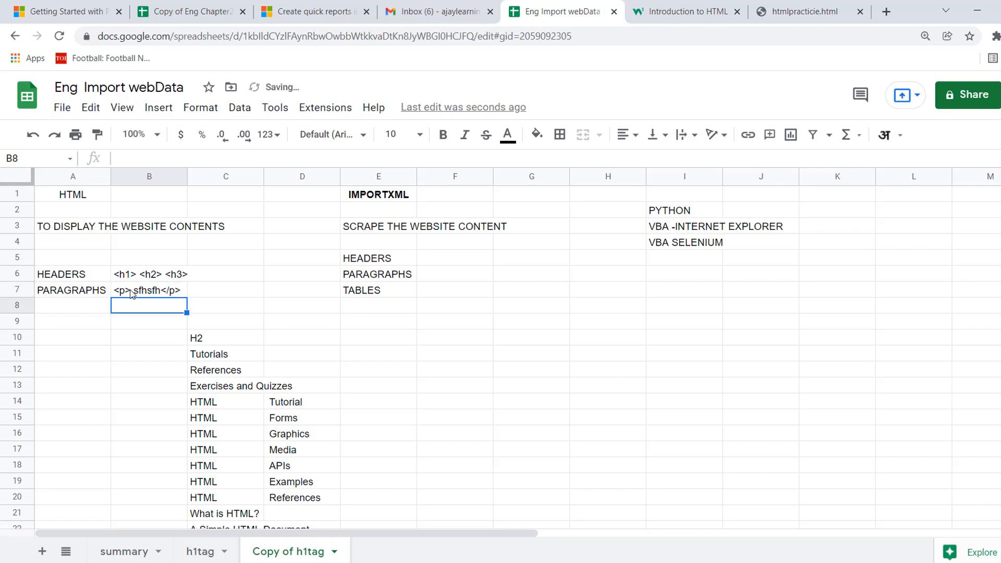
key(Up)
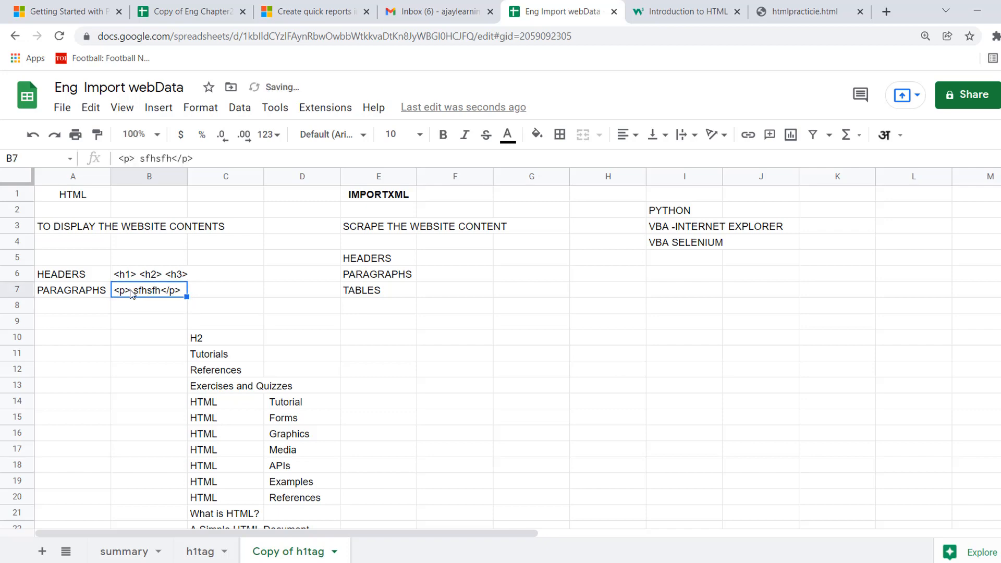
Clear the scraping notes under IMPORTXML from E3 across to column I, and delete PYTHON from I2.
click(386, 231)
key(shift+Right)
key(shift+Right)
key(shift+Down)
key(shift+Down)
key(shift+Down)
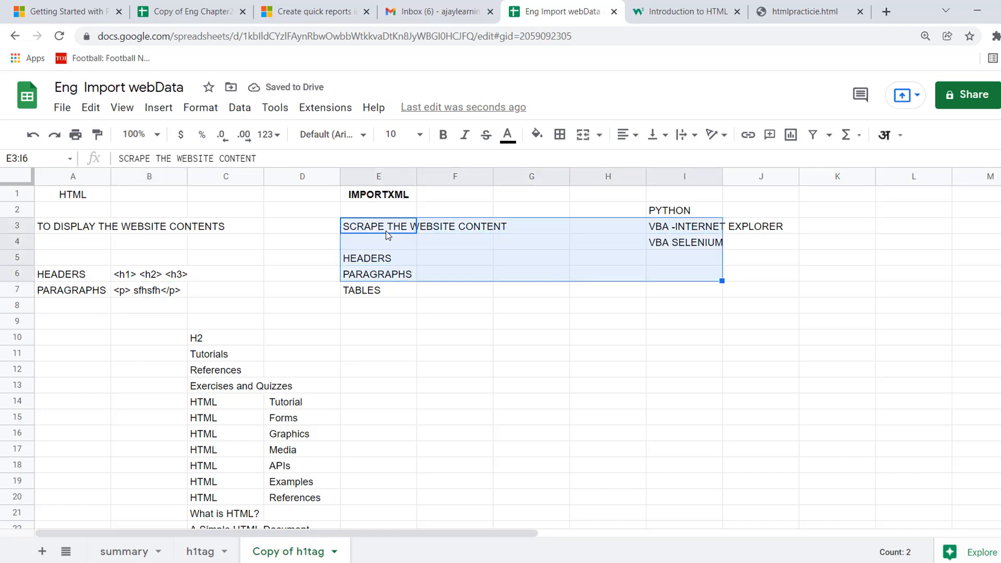
key(shift+Down)
key(Delete)
key(Right)
key(Right)
key(Up)
key(Right)
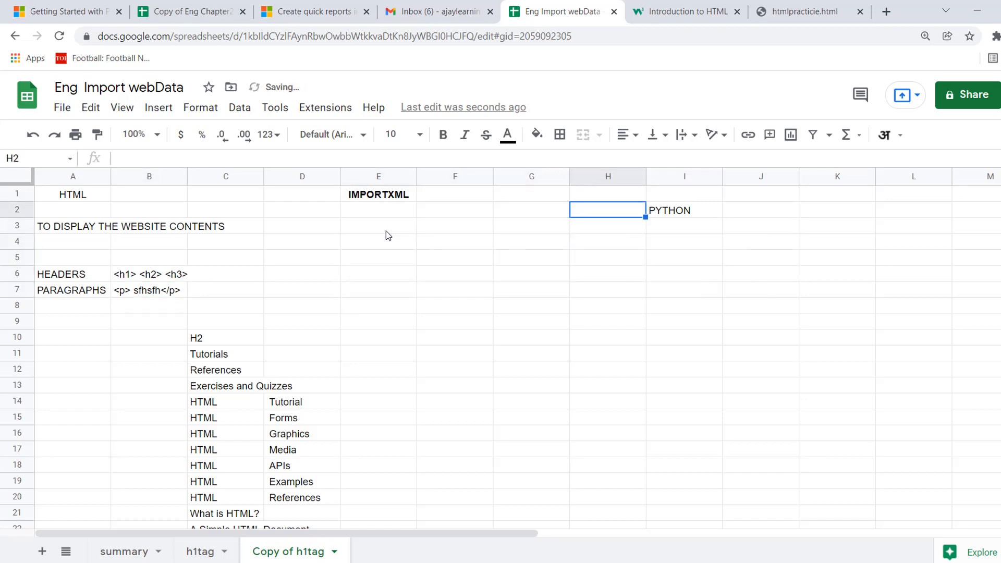
key(Right)
key(Delete)
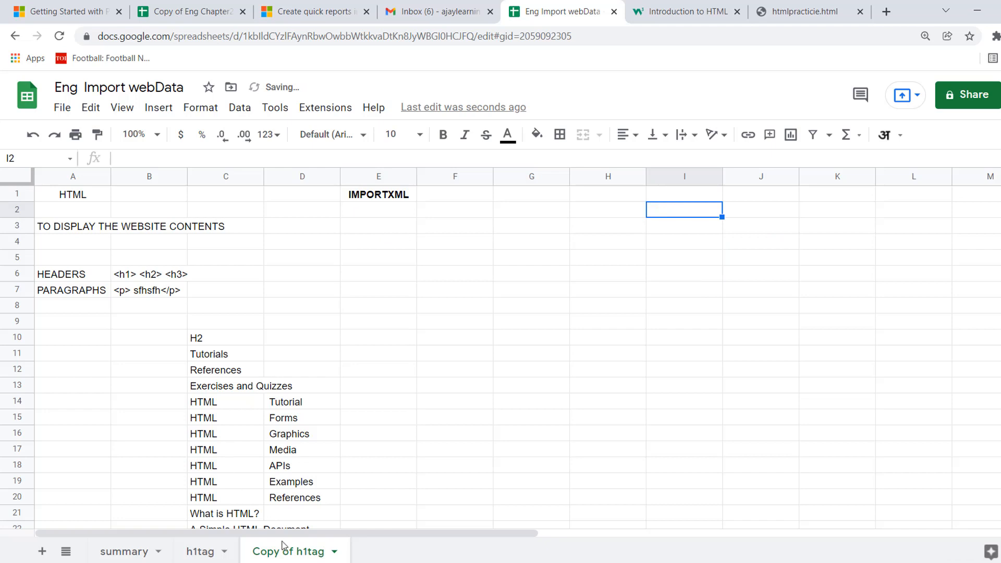
Rename the duplicated sheet as ptag.
text(ptag)
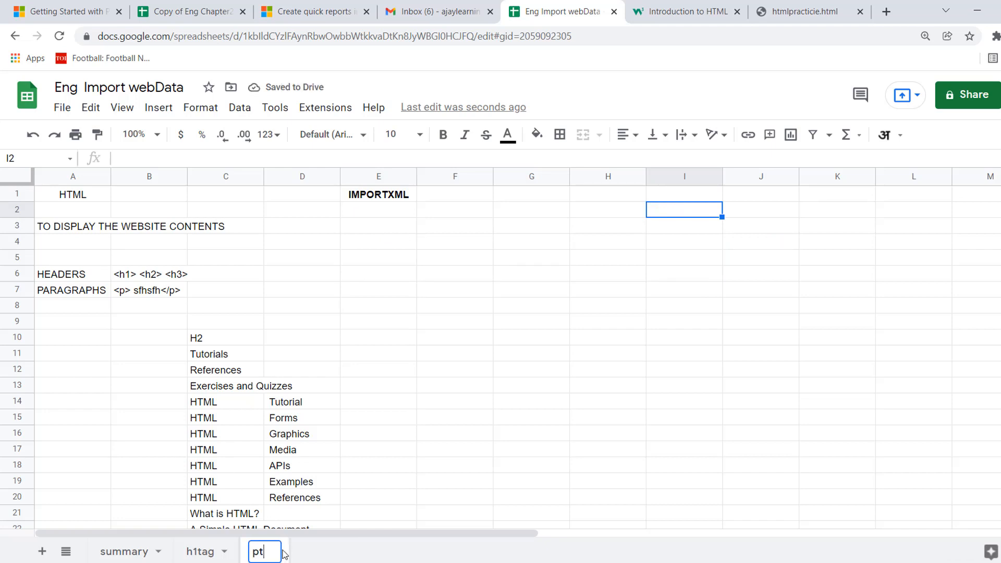
click(216, 338)
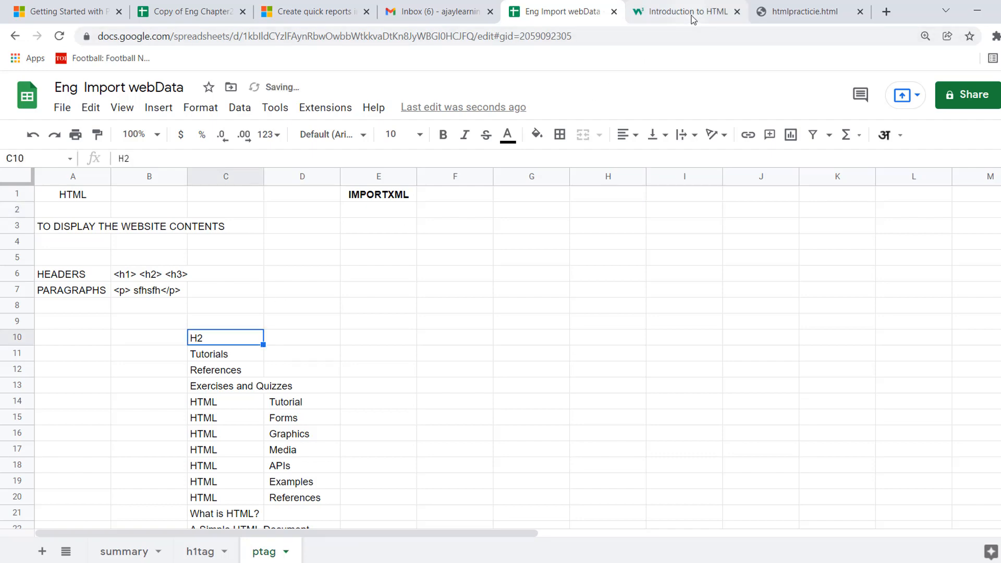
Look at the w3schools HTML Introduction page, return to the spreadsheet, and replace the H2 label in C10 with "<P>".
click(680, 21)
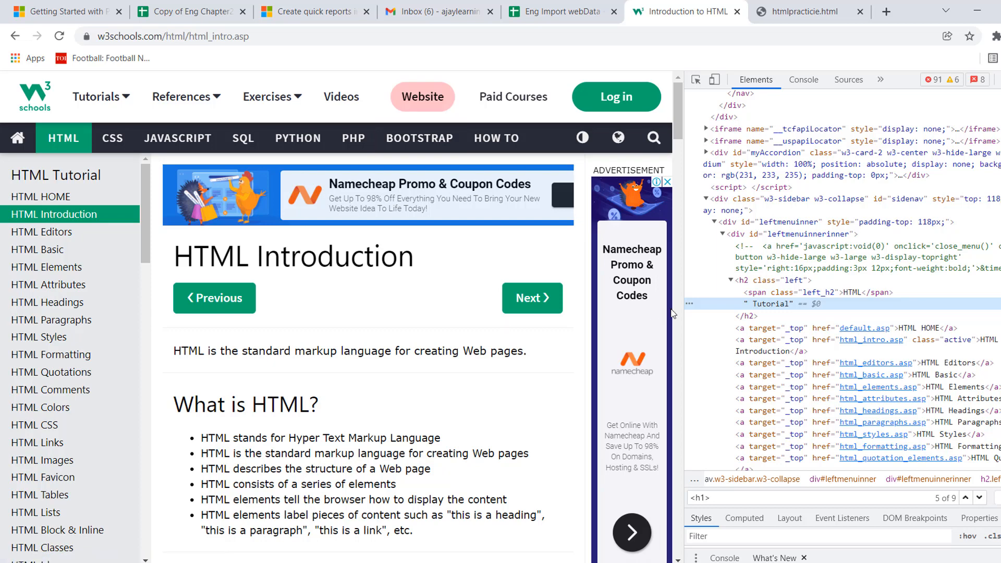
click(563, 12)
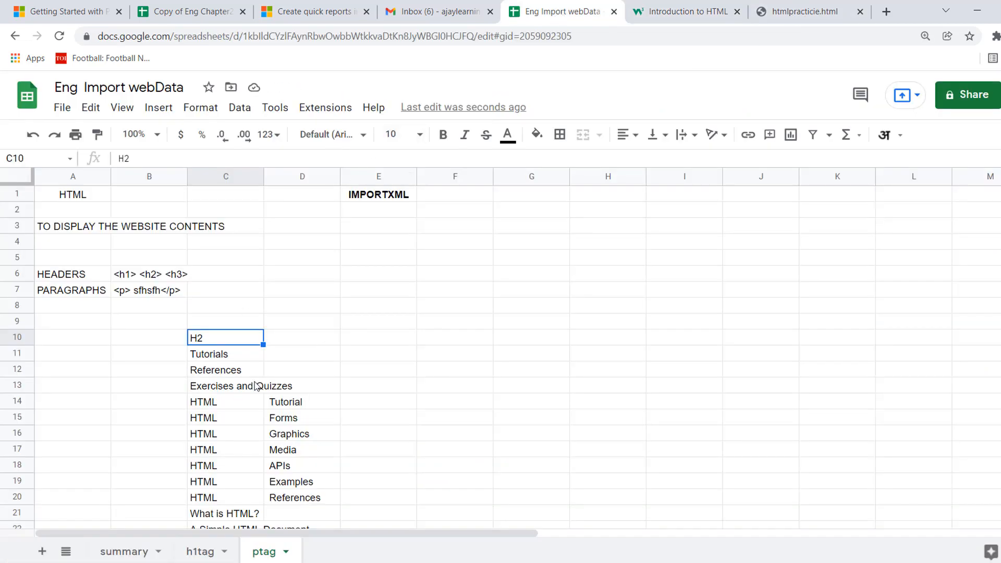
key(Down)
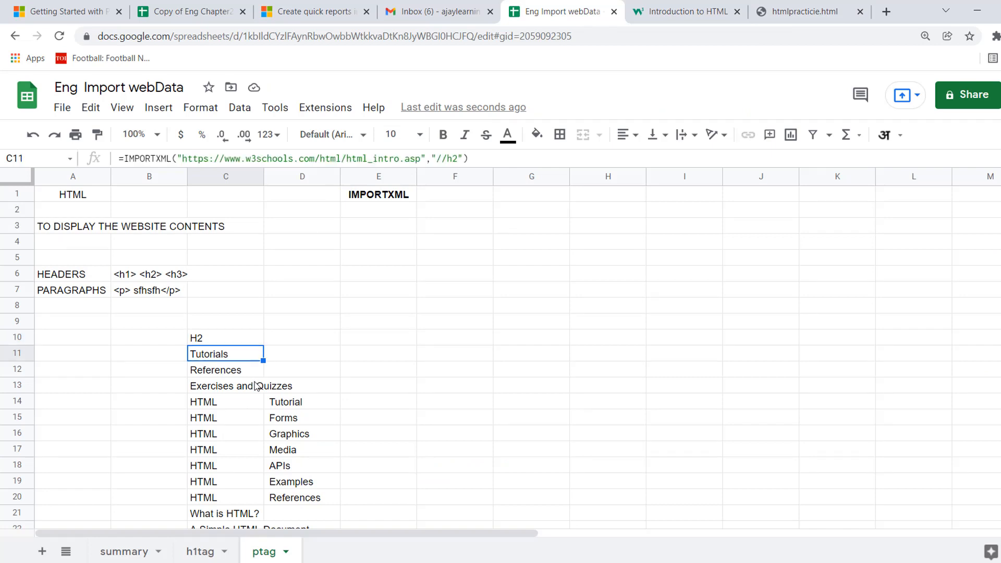
click(218, 338)
text(p)
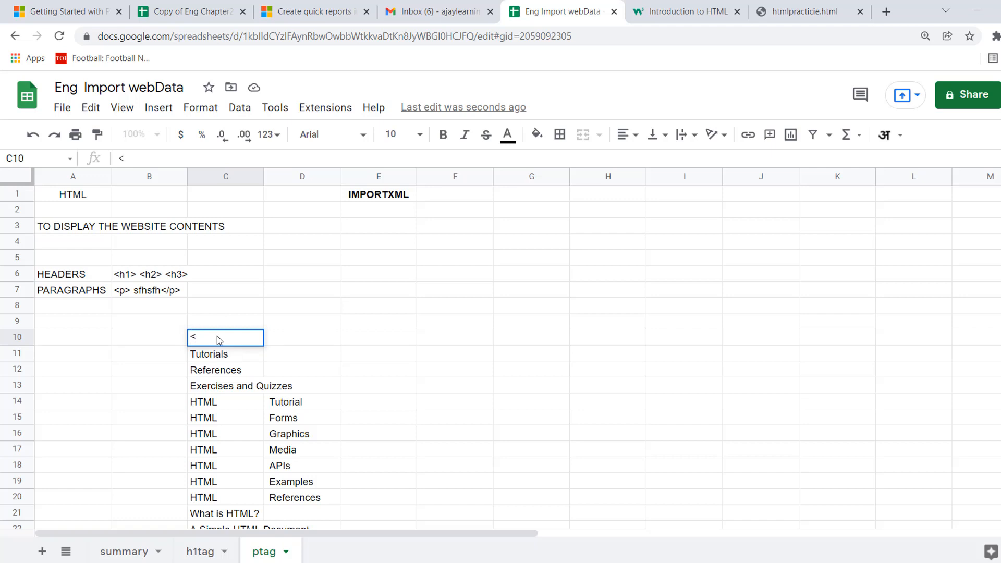
text(>)
key(Return)
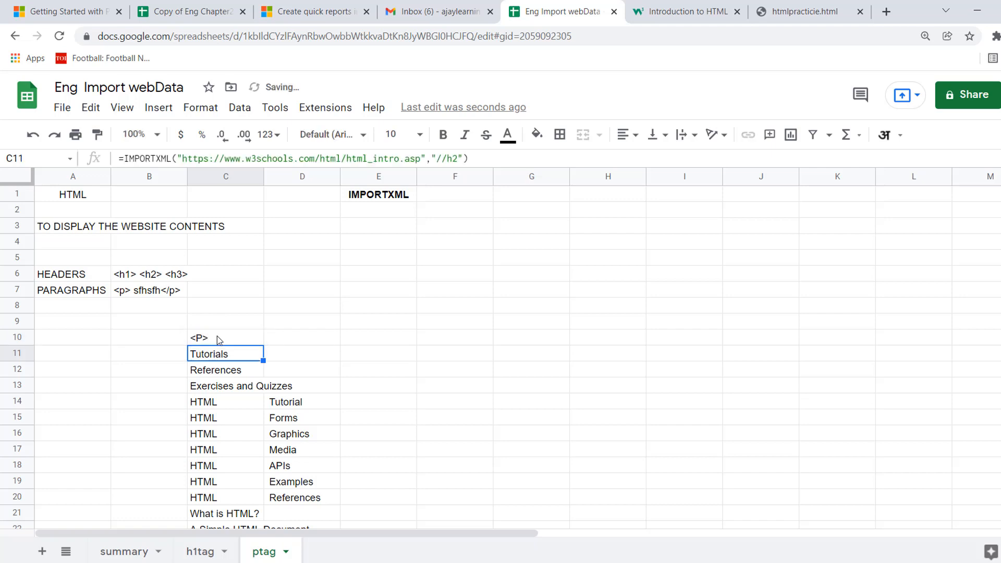
Change the XPath query of the IMPORTXML formula in C11 to "//p".
click(459, 159)
key(BackSpace)
key(BackSpace)
text(P)
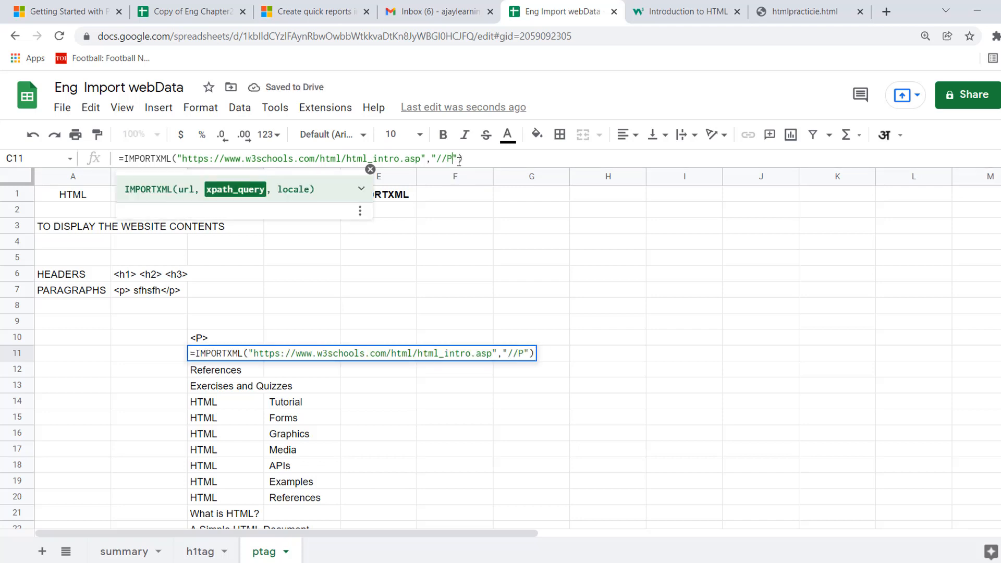
key(BackSpace)
text(p)
key(Return)
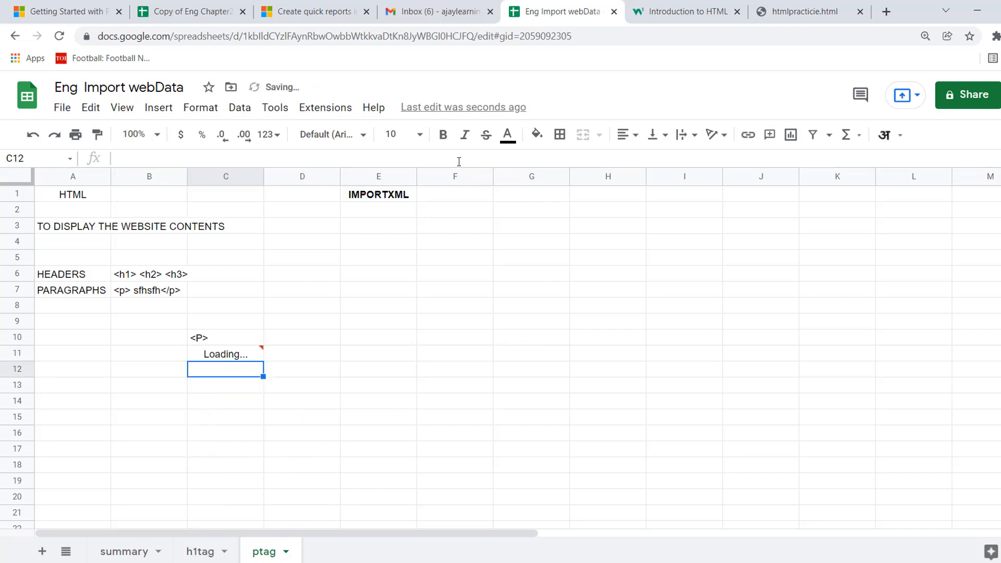
key(Up)
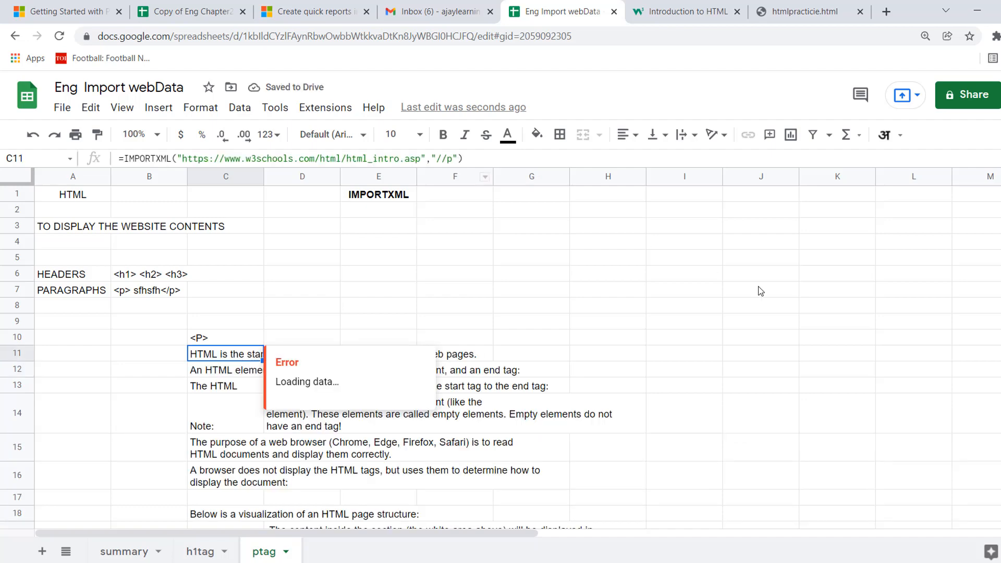
Examine the imported paragraph texts from C11 down to the last row of the import.
key(Right)
key(Right)
key(Left)
key(Left)
key(Down)
key(Down)
key(Down)
key(Down)
key(Down)
key(Down)
key(Down)
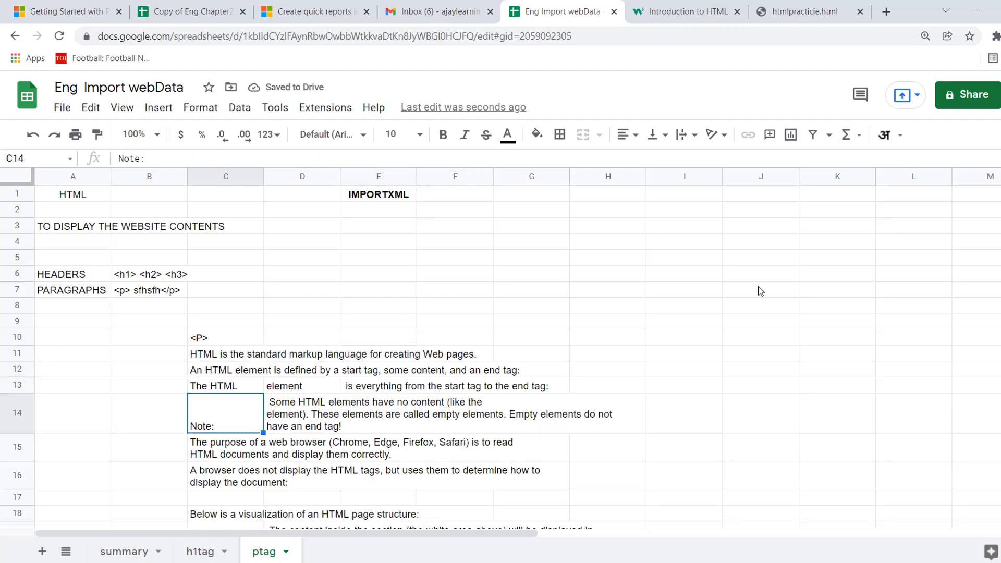
key(Down)
key(Down)
key(Down)
key(Down)
key(Down)
key(Down)
key(Down)
key(Down)
key(Down)
key(Down)
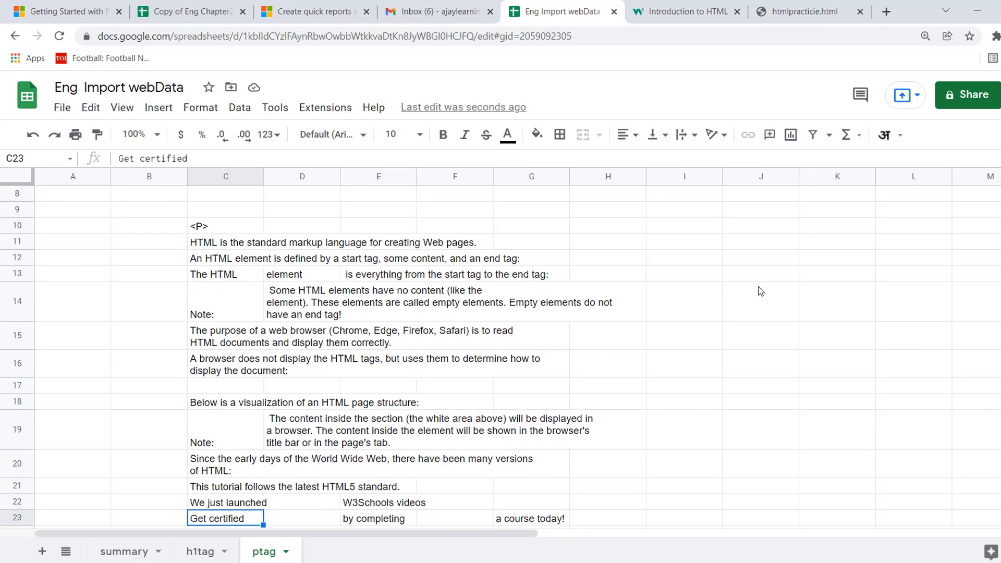
key(Up)
key(Up)
key(Up)
key(Up)
key(Up)
key(Up)
key(Up)
key(Up)
key(Up)
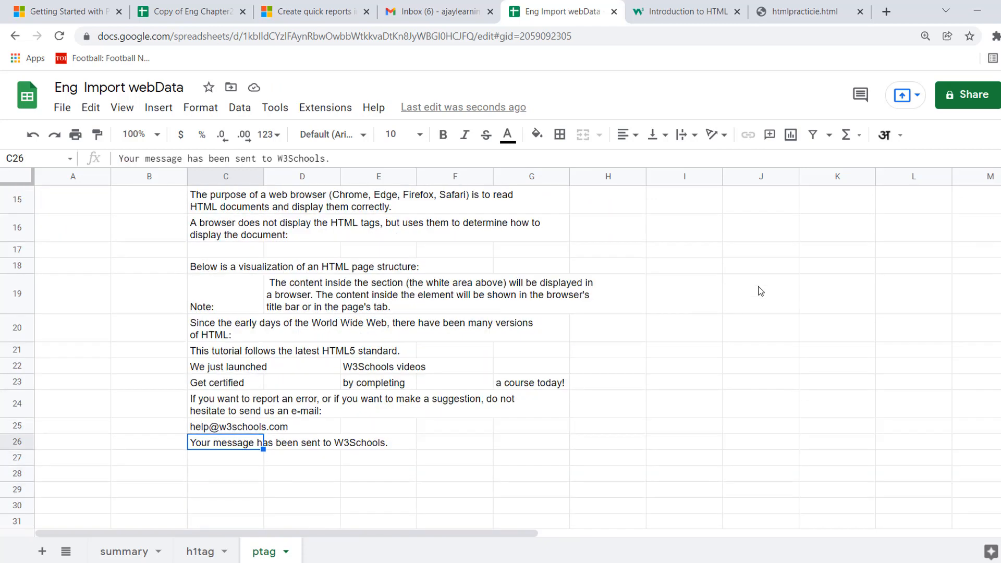
key(Up)
key(Up)
key(Up)
key(Up)
key(Up)
key(Up)
key(Up)
key(Up)
key(Up)
key(Up)
key(Up)
key(Down)
key(Down)
key(Down)
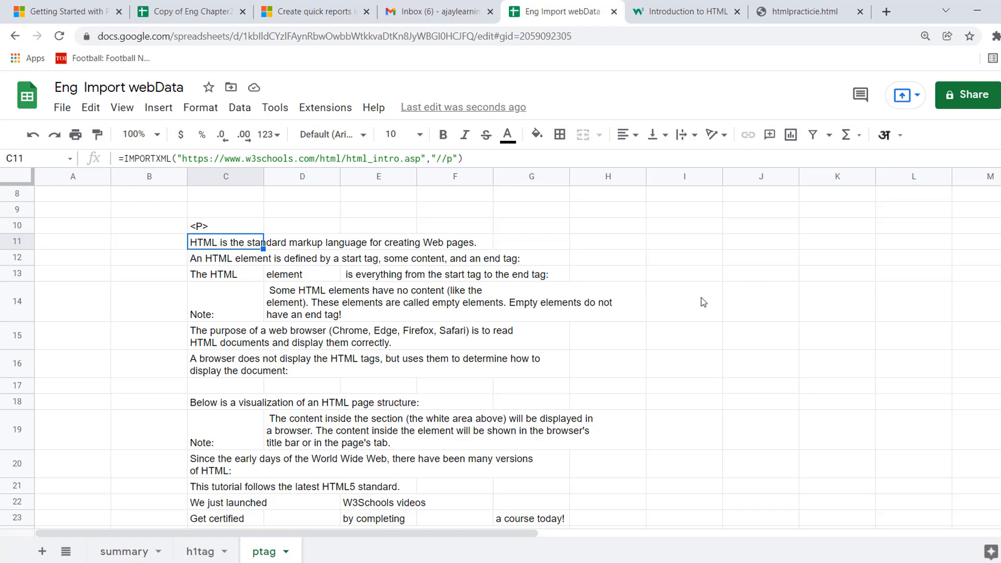
Fit the widths of columns C, D and E to their imported content.
double_click(262, 176)
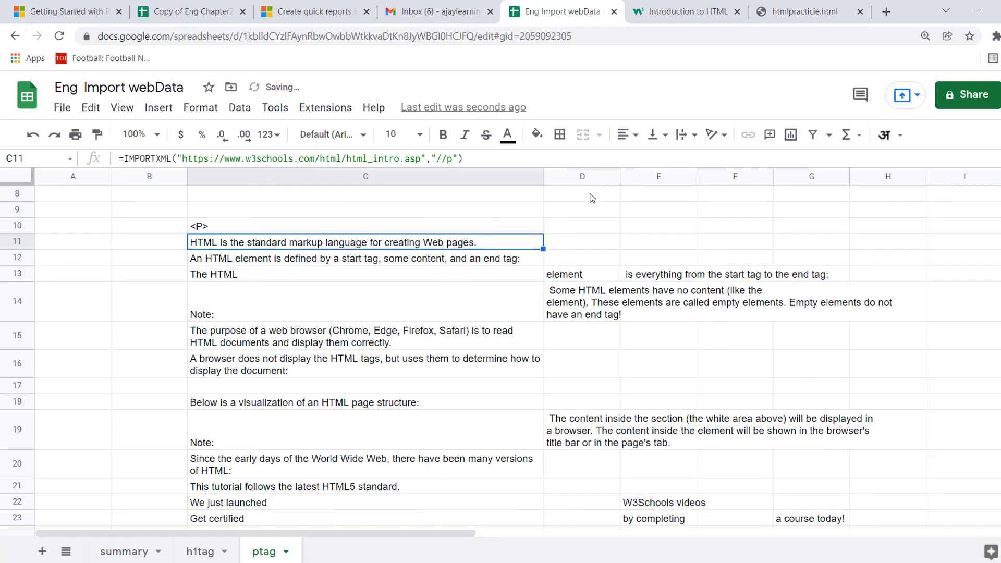
double_click(619, 178)
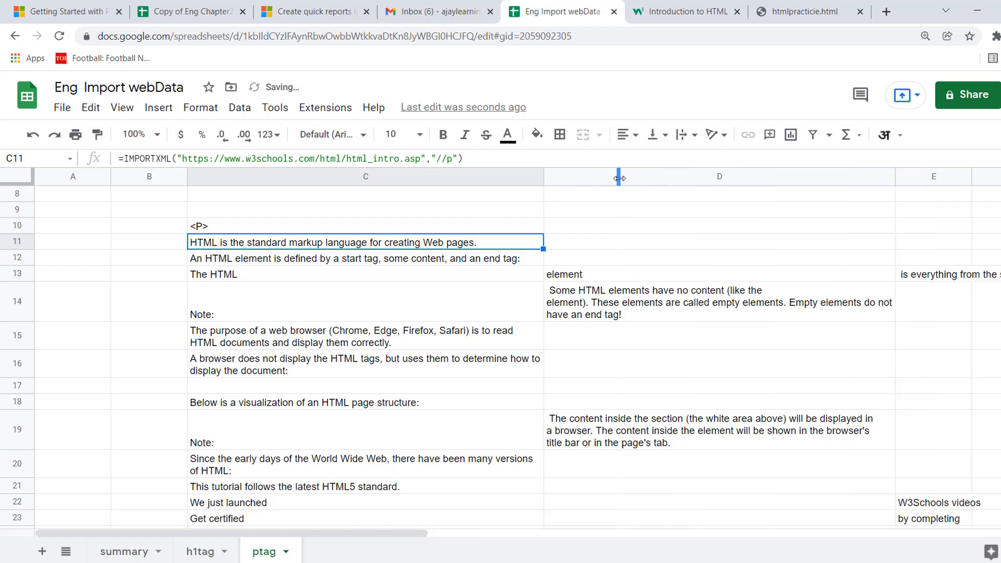
click(808, 259)
key(Right)
key(Right)
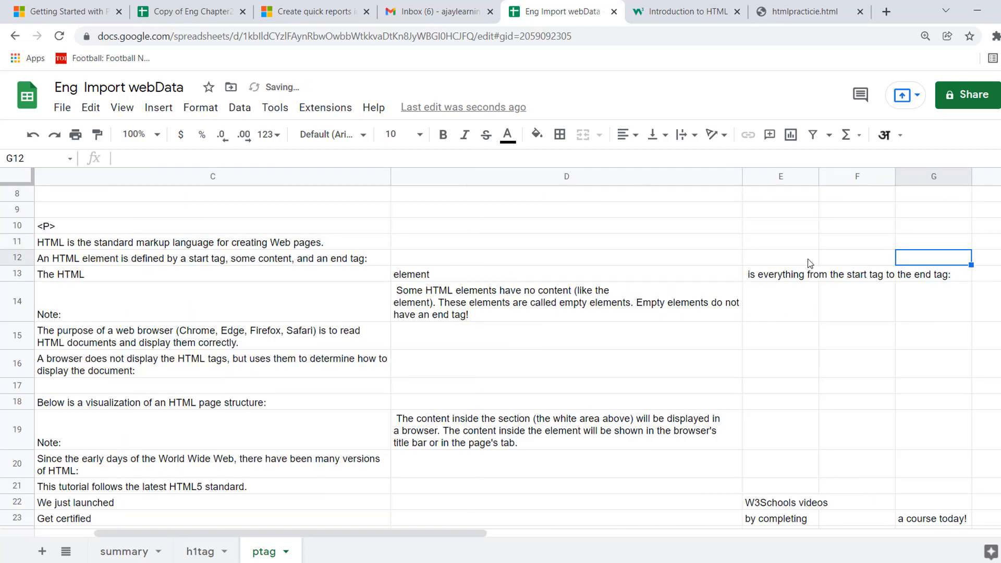
key(Left)
key(Down)
key(Left)
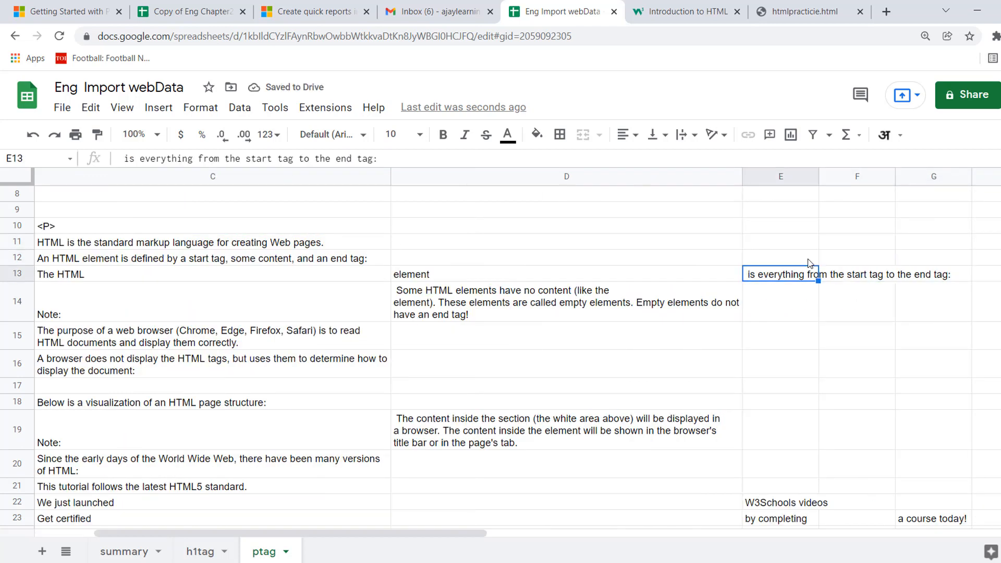
double_click(817, 174)
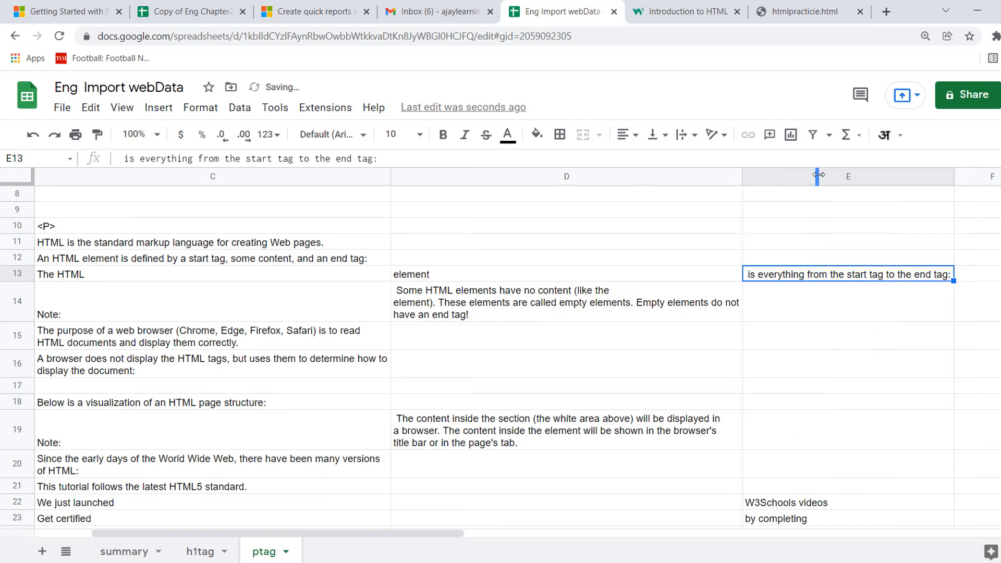
Enter the sample paragraph markup "<p>html is the stand................</p>" in cell D11 beside the imported text.
click(295, 243)
scroll(296, 243, left, 3)
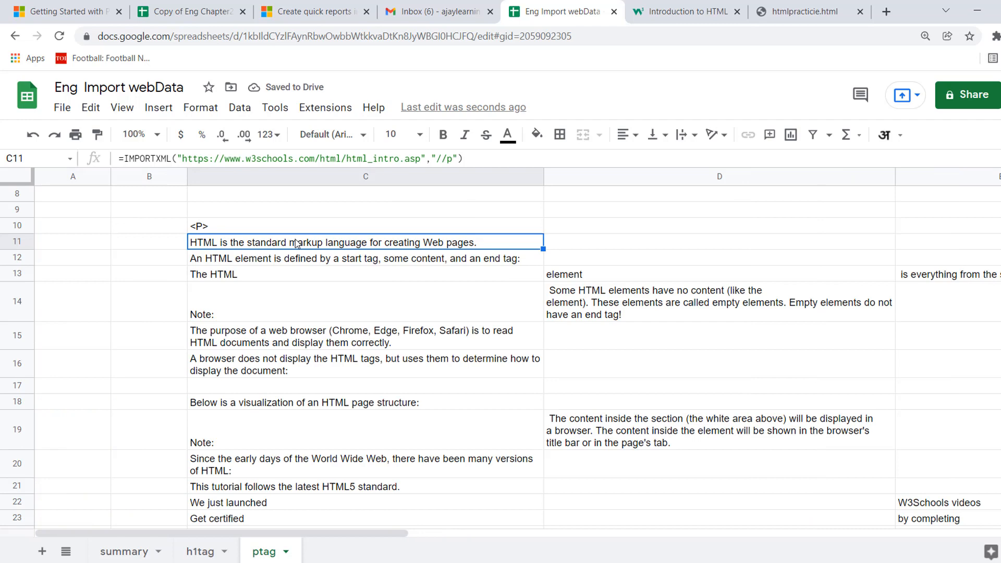
key(Down)
key(Up)
key(Right)
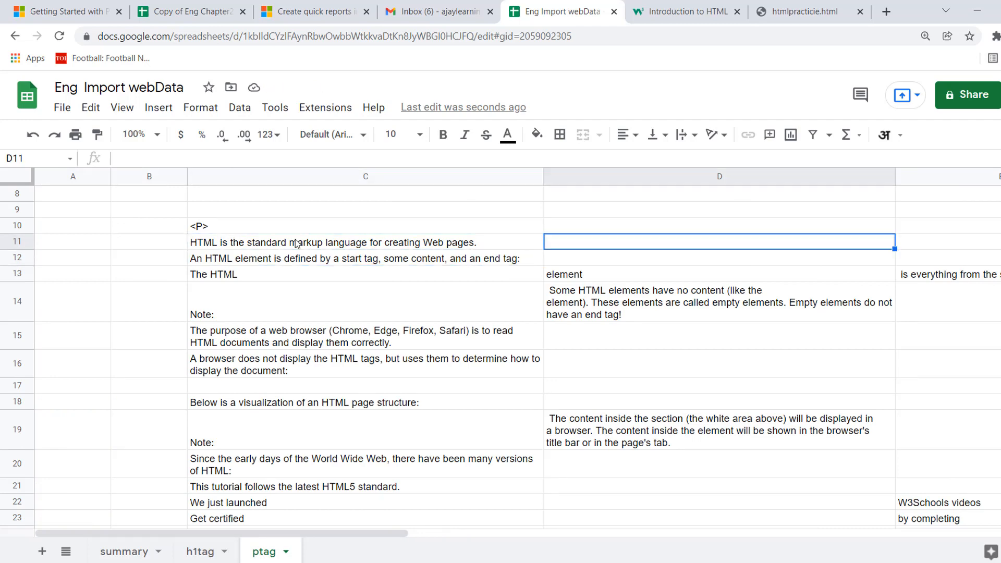
text(<p)
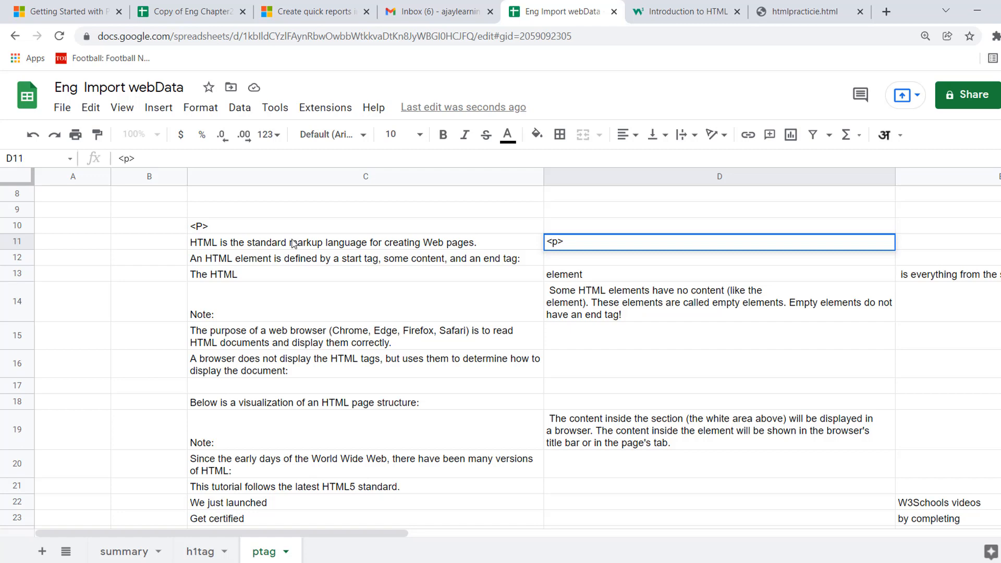
text(>html is the stand)
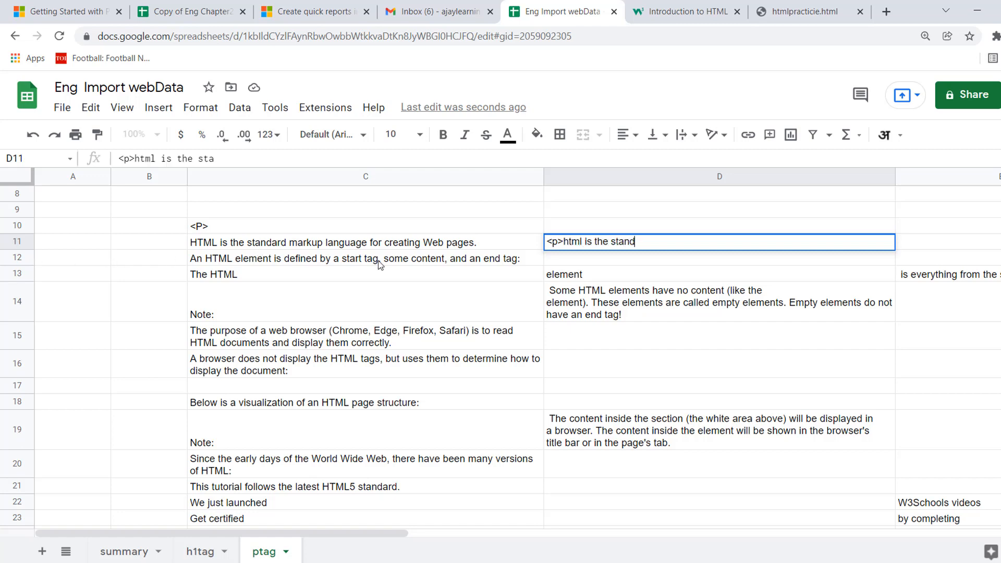
text(................<?/p>)
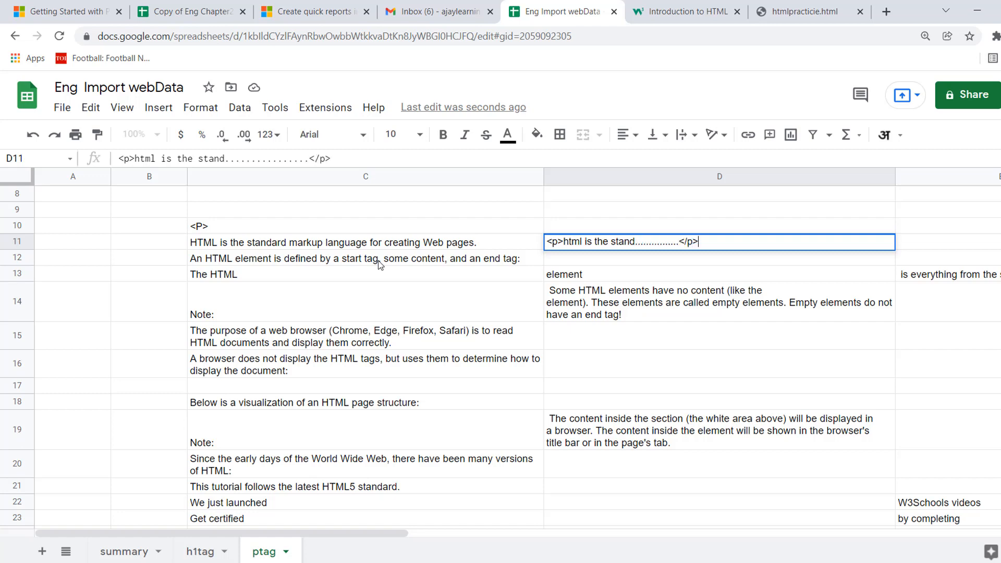
click(361, 248)
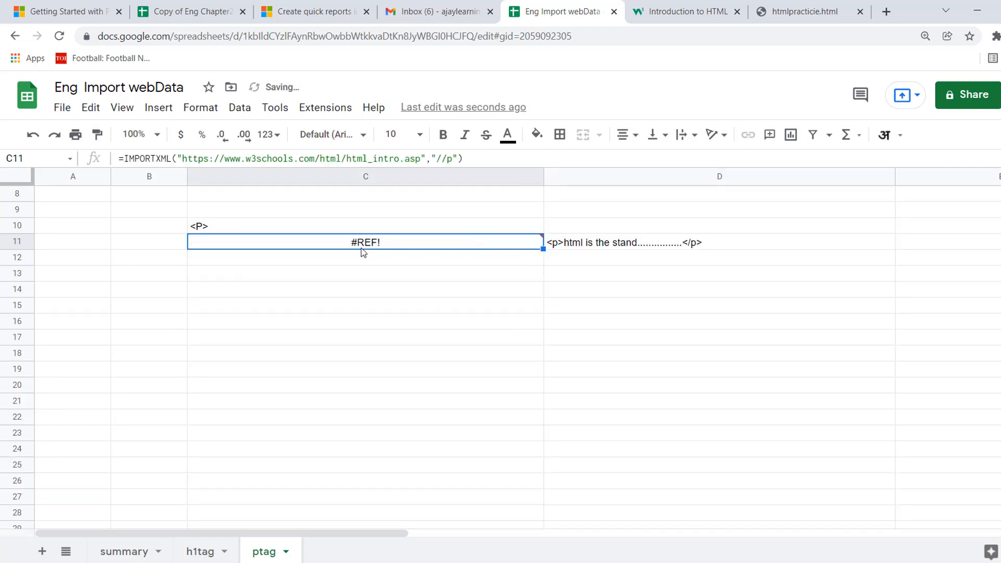
Move the sample paragraph markup from D11 up to D10, clearing the cell that blocks the import.
click(651, 245)
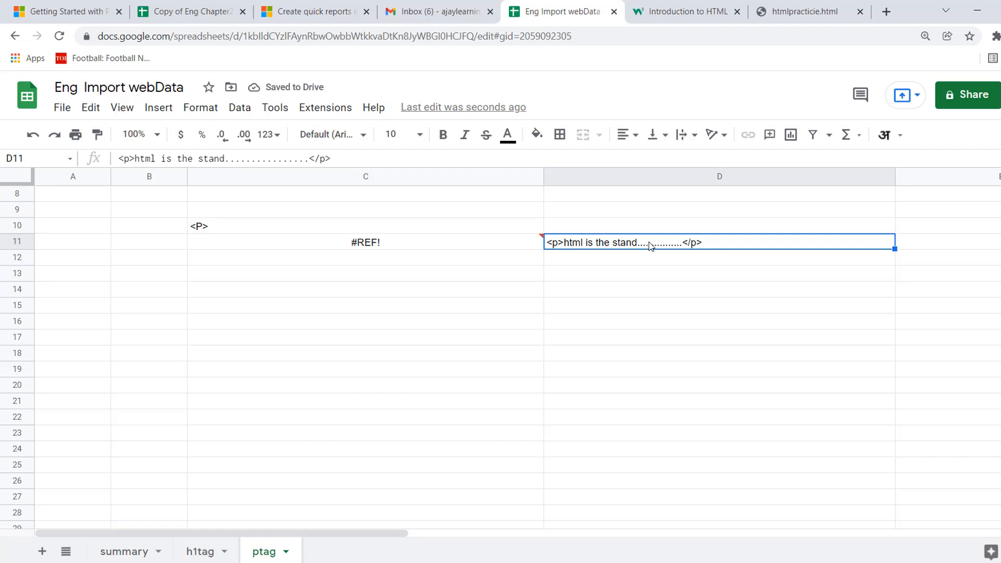
key(ctrl+x)
key(Up)
key(ctrl+v)
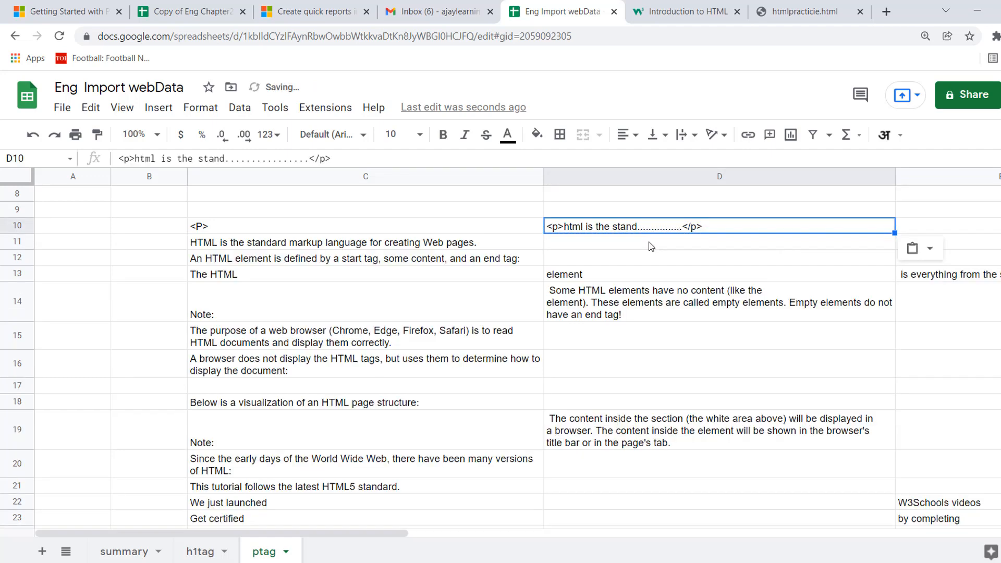
click(651, 246)
key(Down)
key(Up)
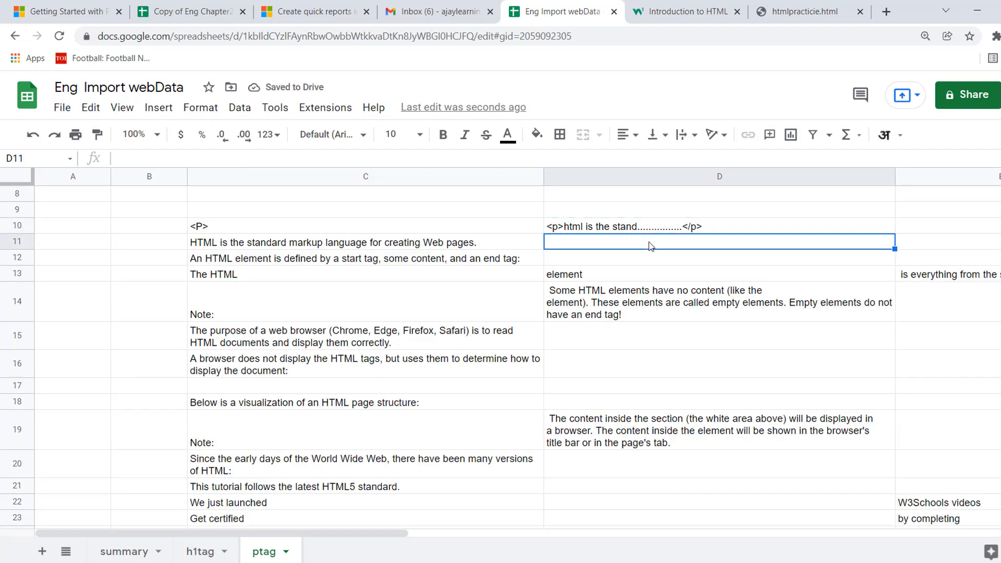
Examine the imported paragraphs in C11 and C12 and how the row 13 paragraph is split across columns C to E.
key(Left)
key(Right)
key(Left)
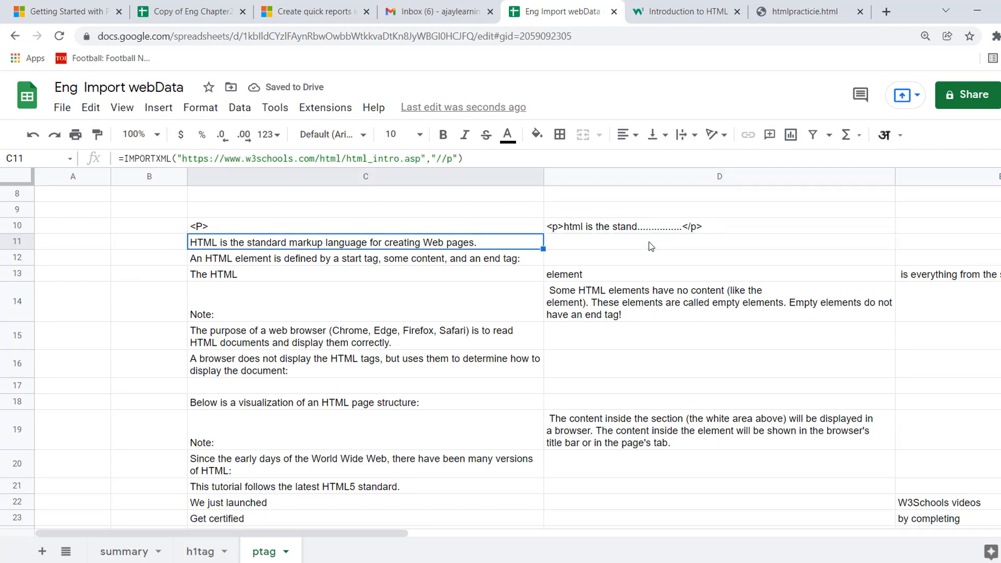
key(Down)
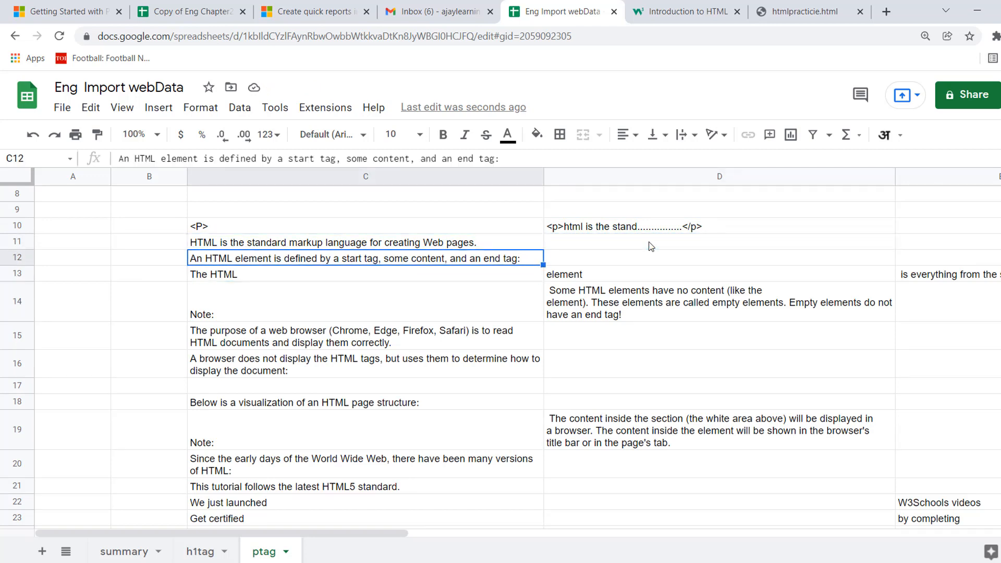
key(Down)
key(shift+Right)
key(shift+Right)
key(shift+Right)
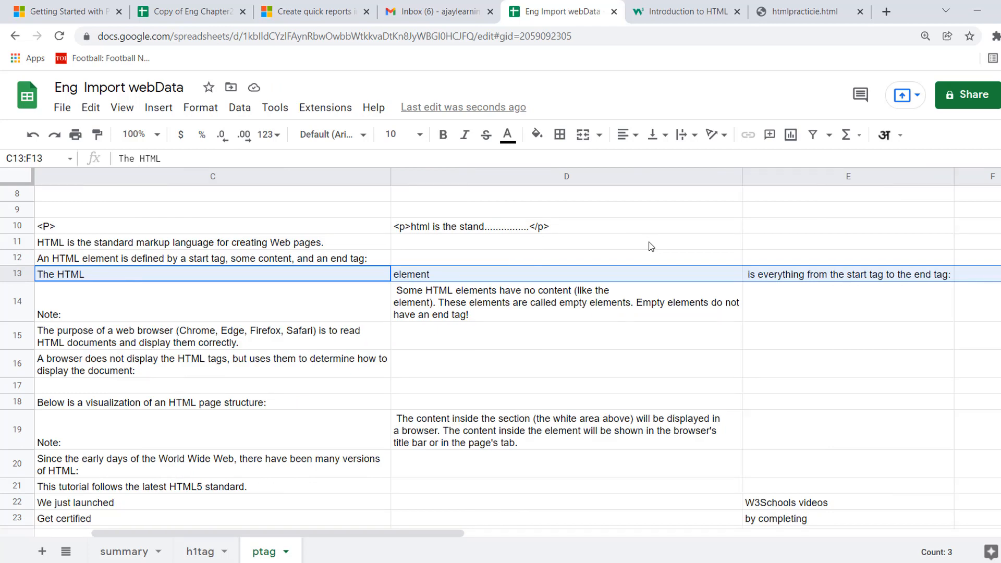
click(306, 276)
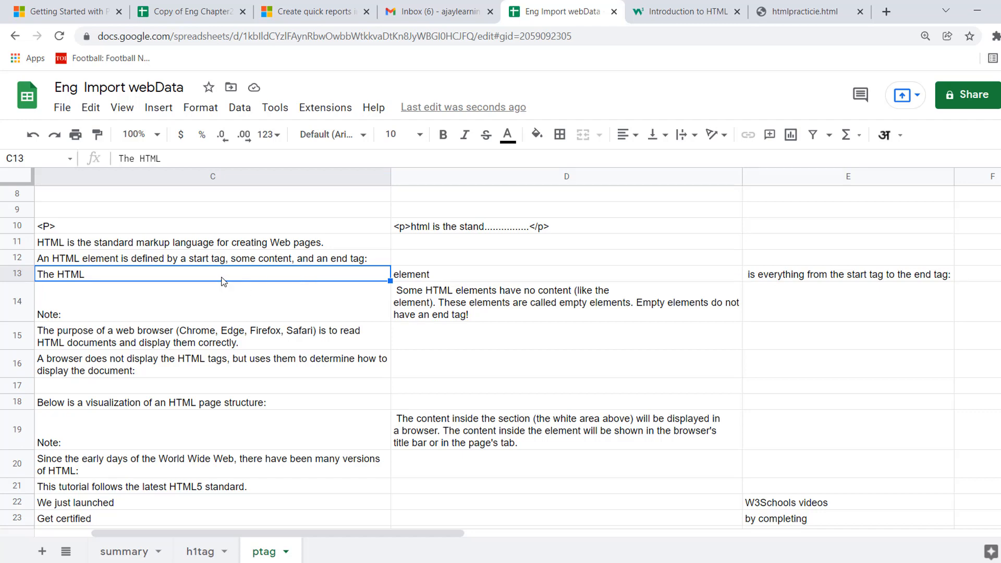
click(456, 277)
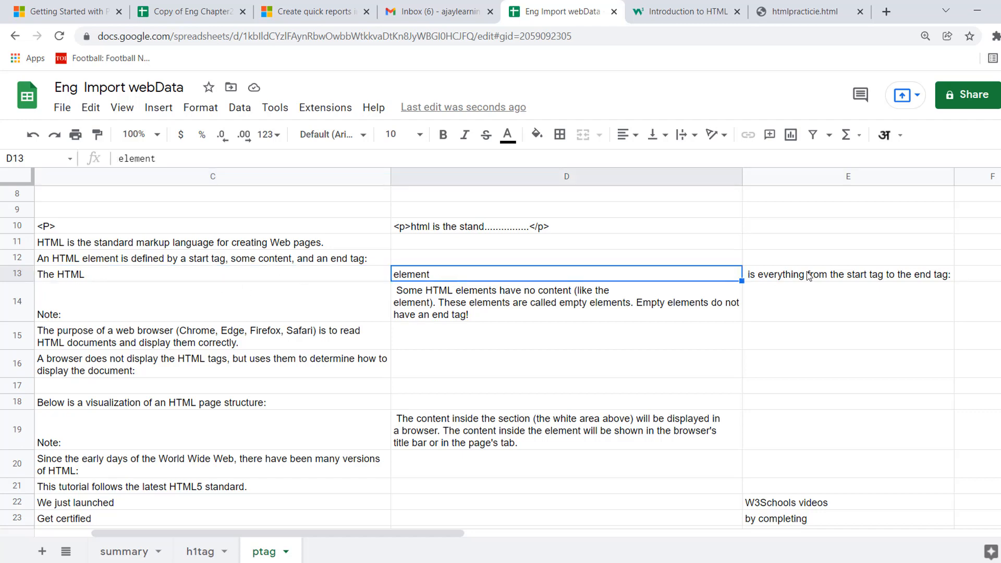
click(836, 277)
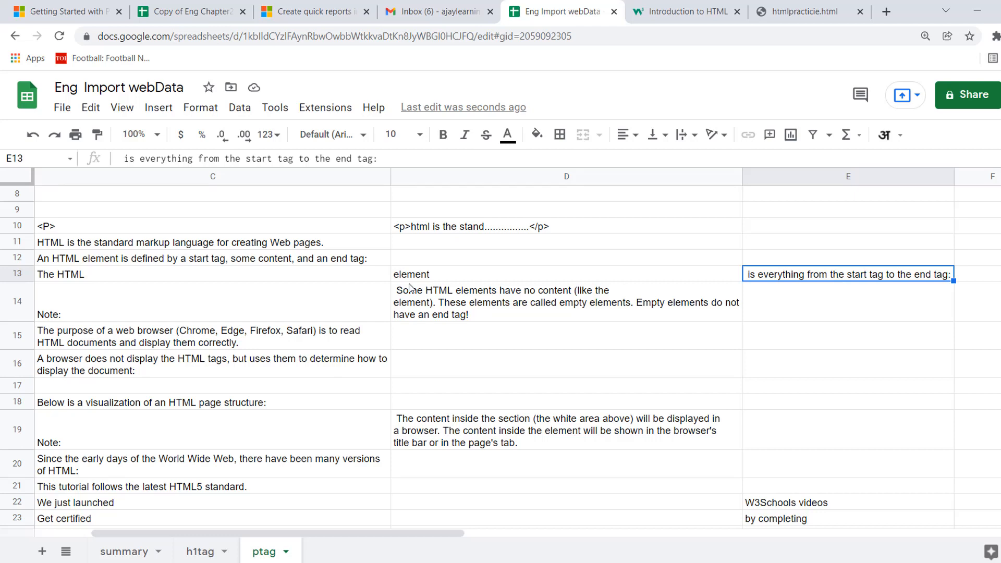
click(237, 277)
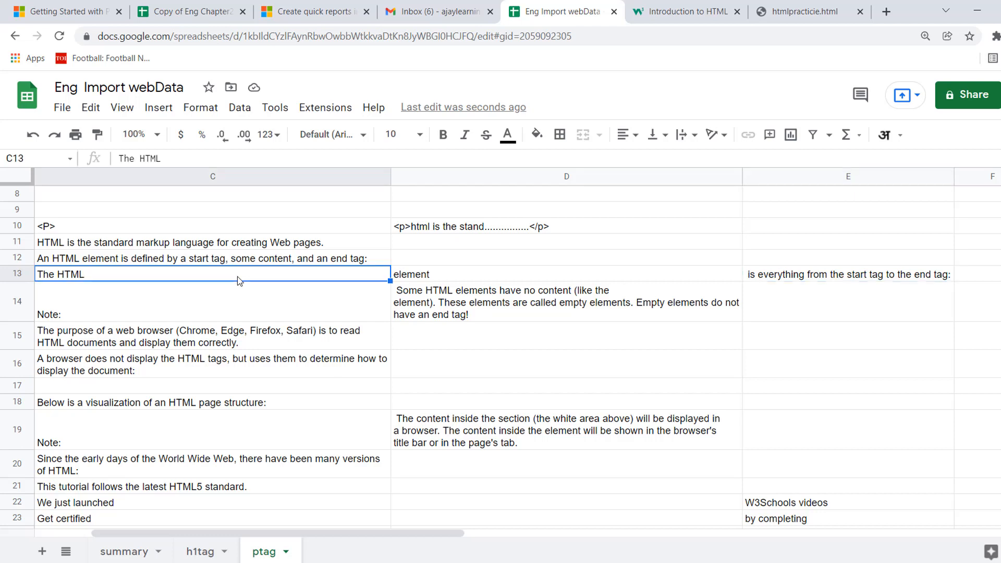
scroll(237, 277, left, 3)
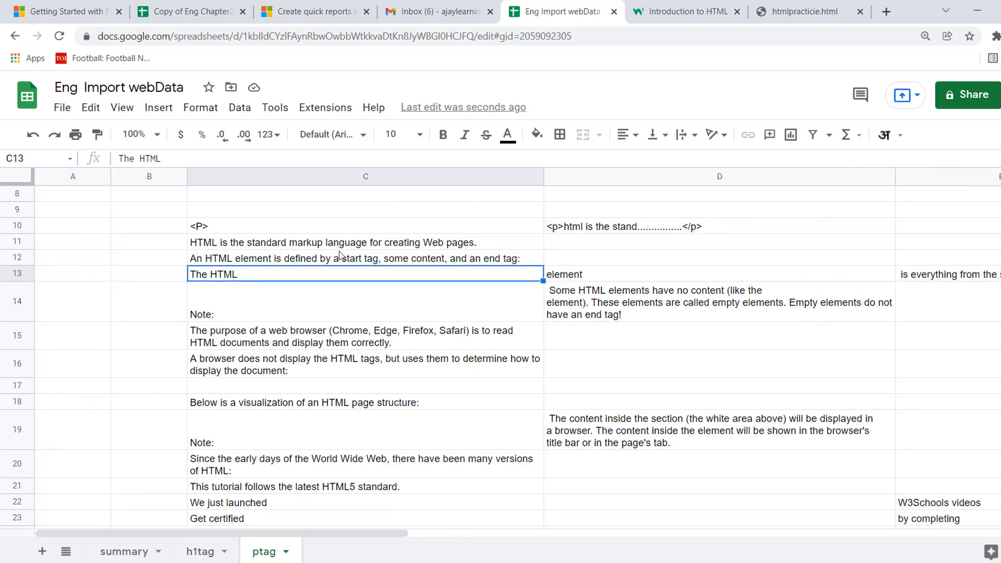
From C11, switch to the w3schools HTML Introduction page, inspect the intro paragraph's element, and widen the page area beside the developer tools.
click(327, 242)
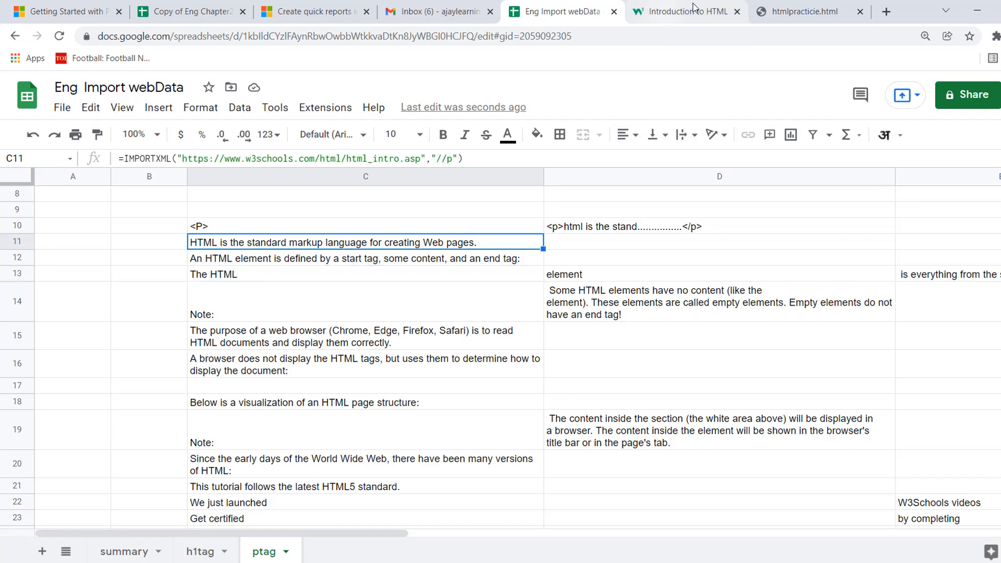
click(657, 18)
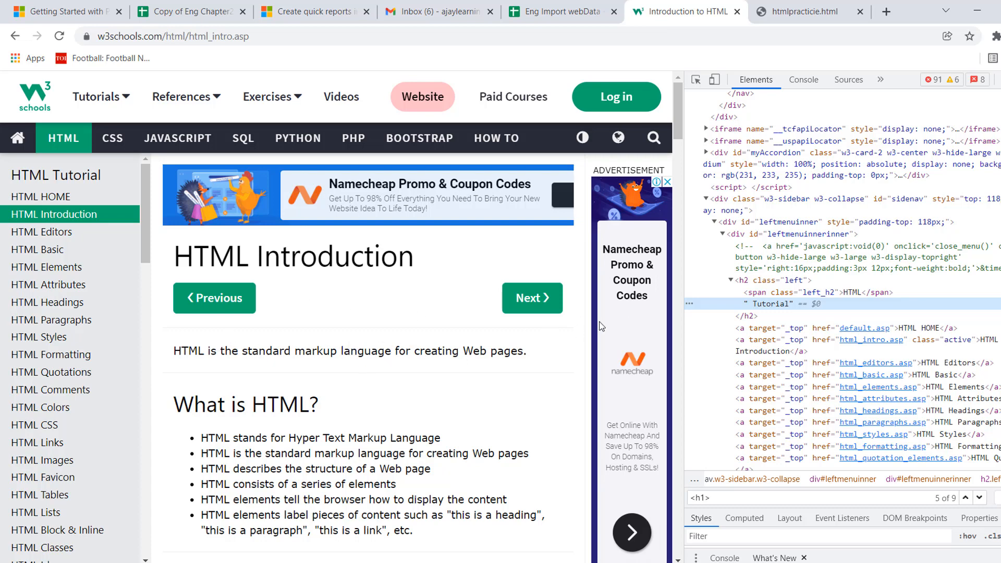
right_click(443, 353)
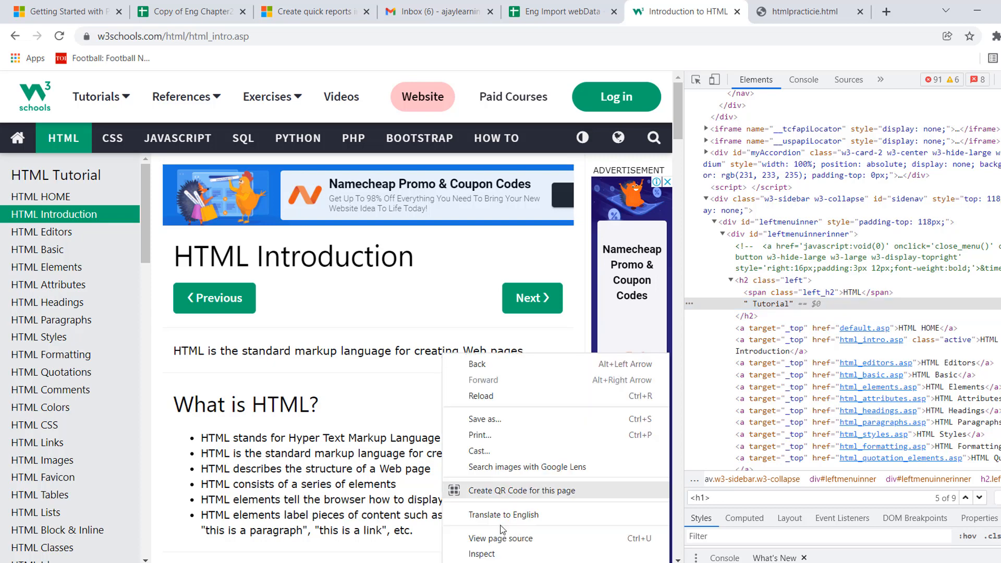
click(482, 554)
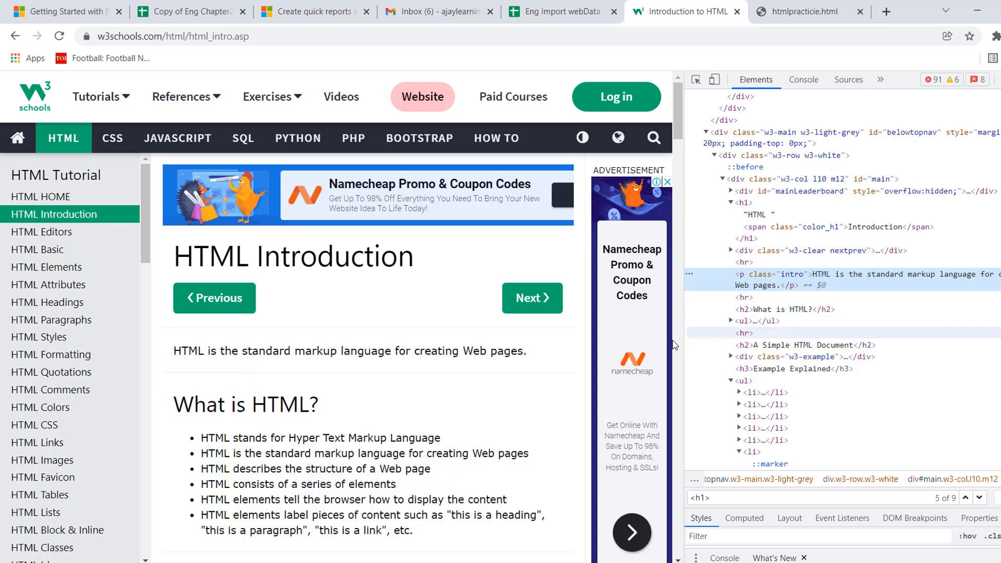
drag(686, 338, 713, 339)
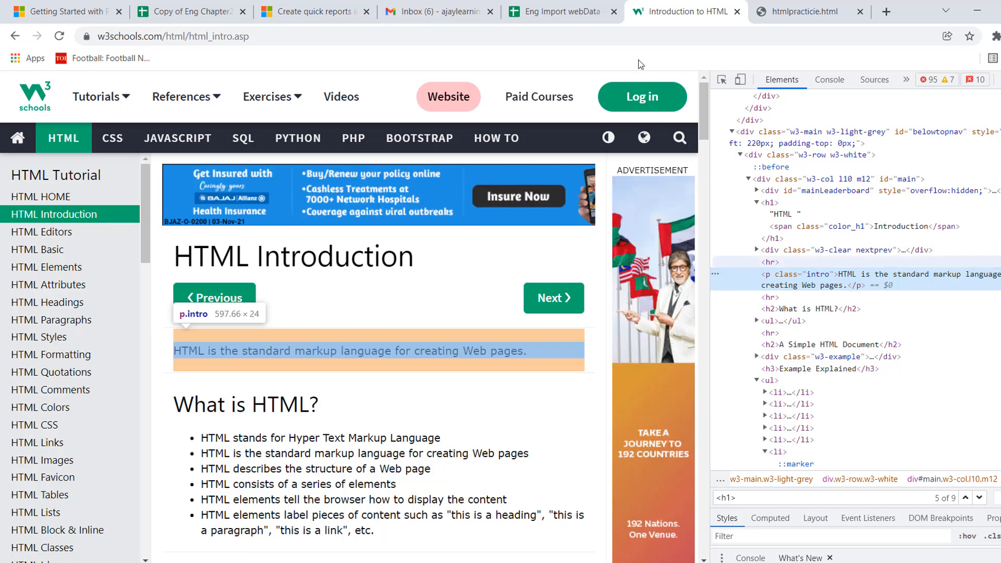
Check C12 in the spreadsheet and inspect the matching "An HTML element is defined by a start tag" paragraph on the w3schools page.
click(570, 13)
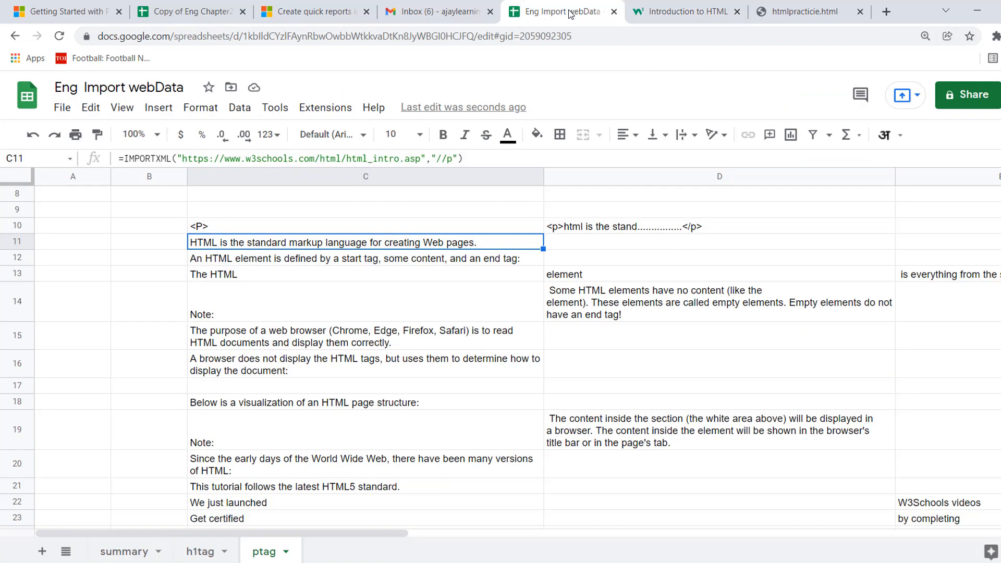
click(323, 265)
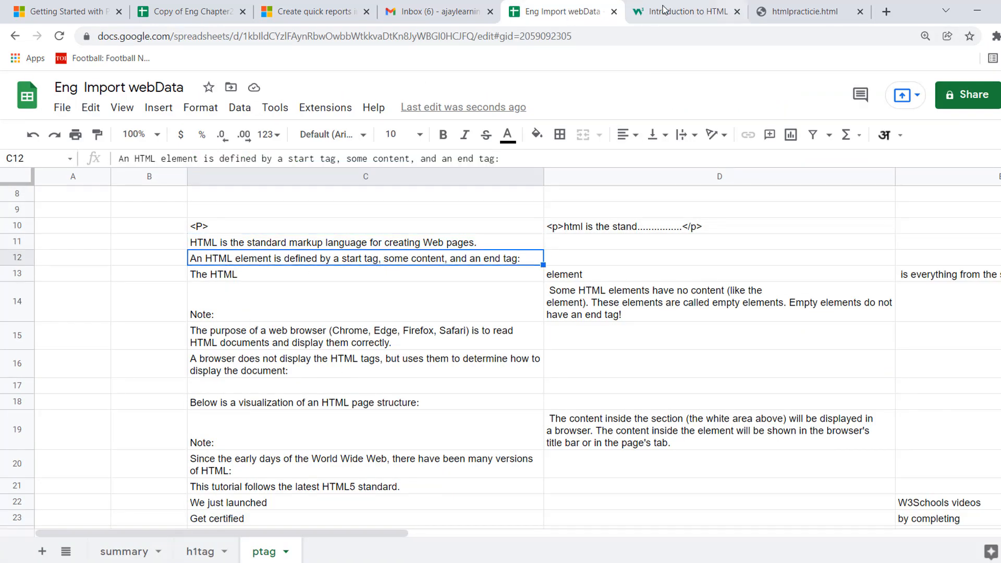
click(678, 11)
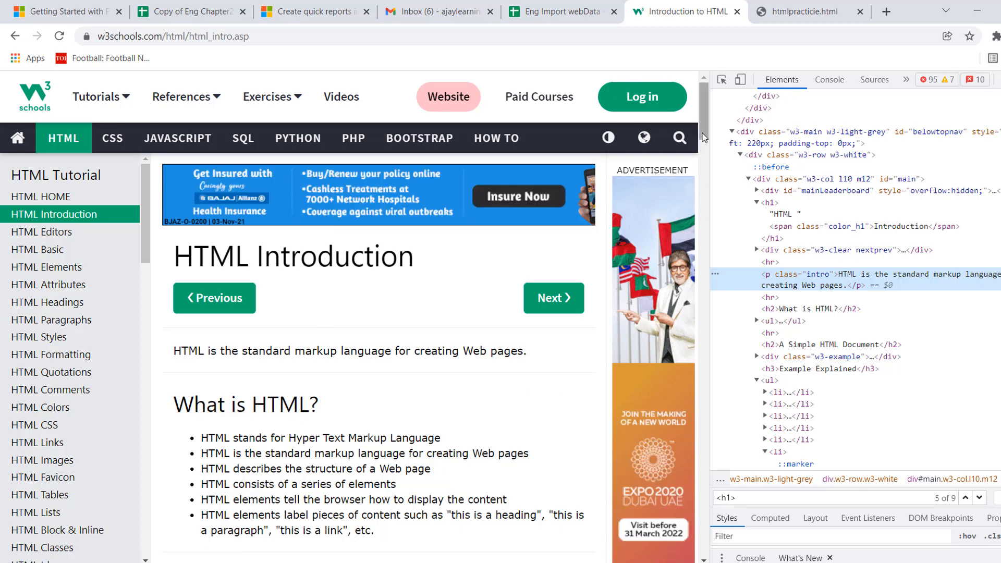
drag(703, 137, 714, 246)
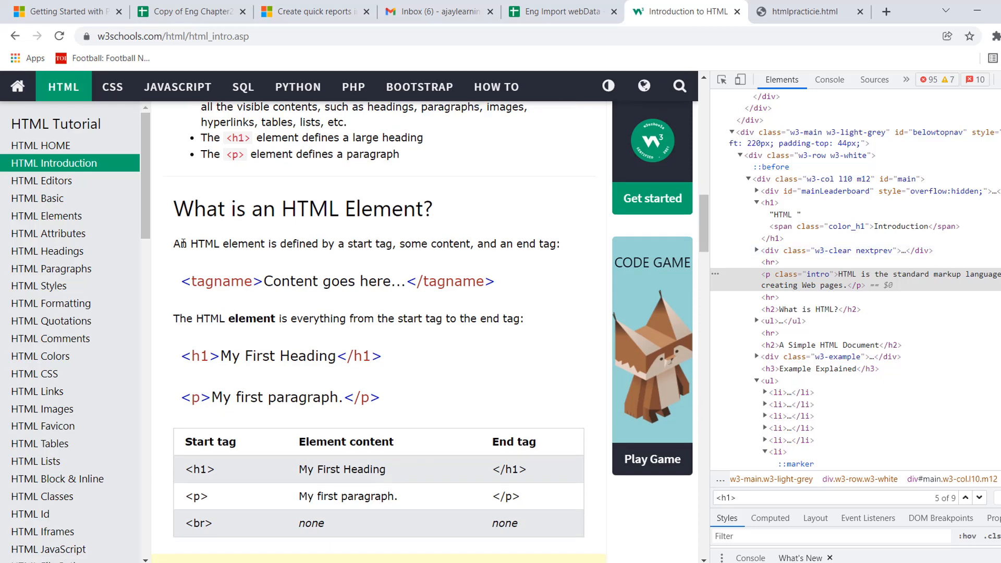
right_click(304, 246)
click(343, 446)
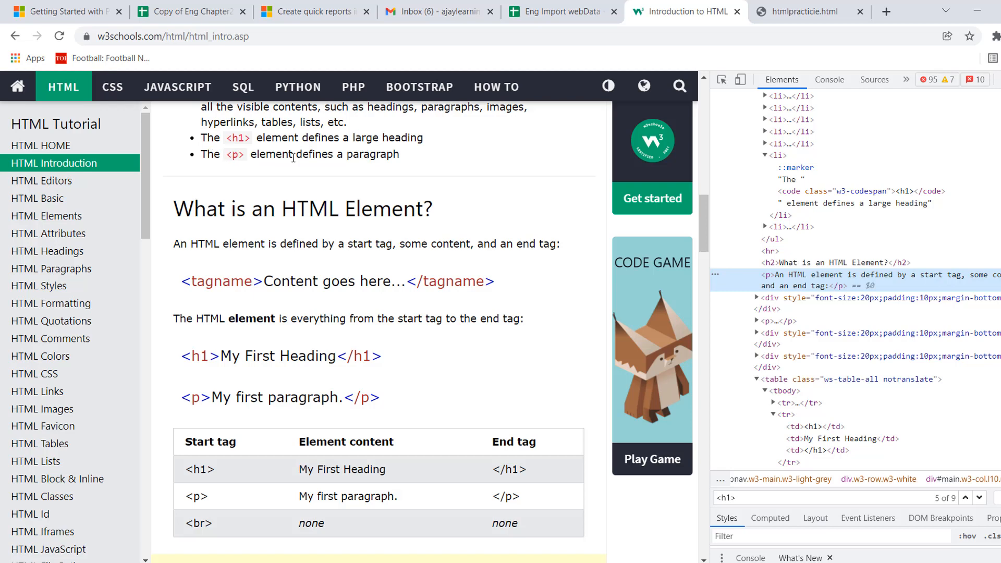
Inspect the list item "The <p> element defines a paragraph" and expand its li node.
right_click(324, 156)
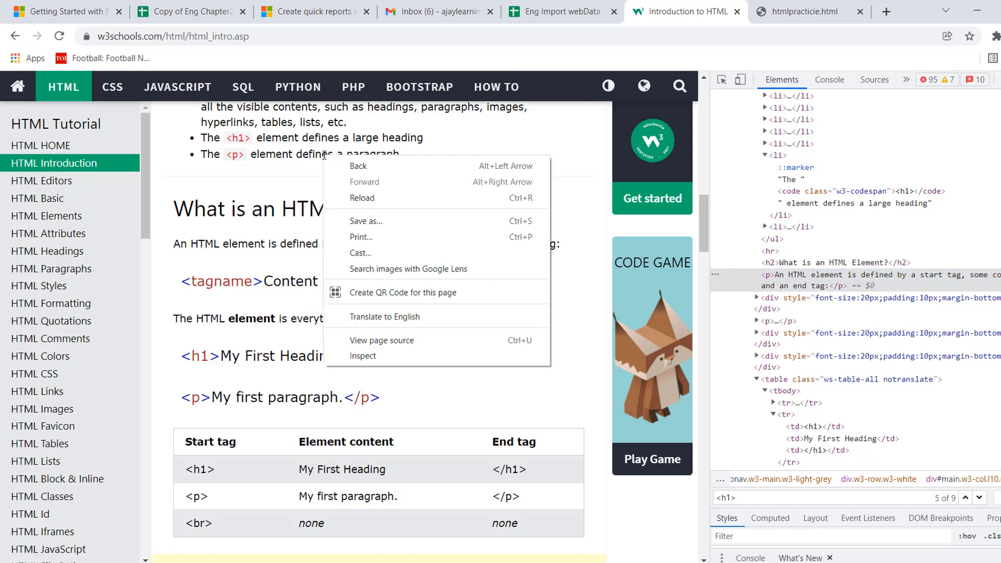
click(368, 356)
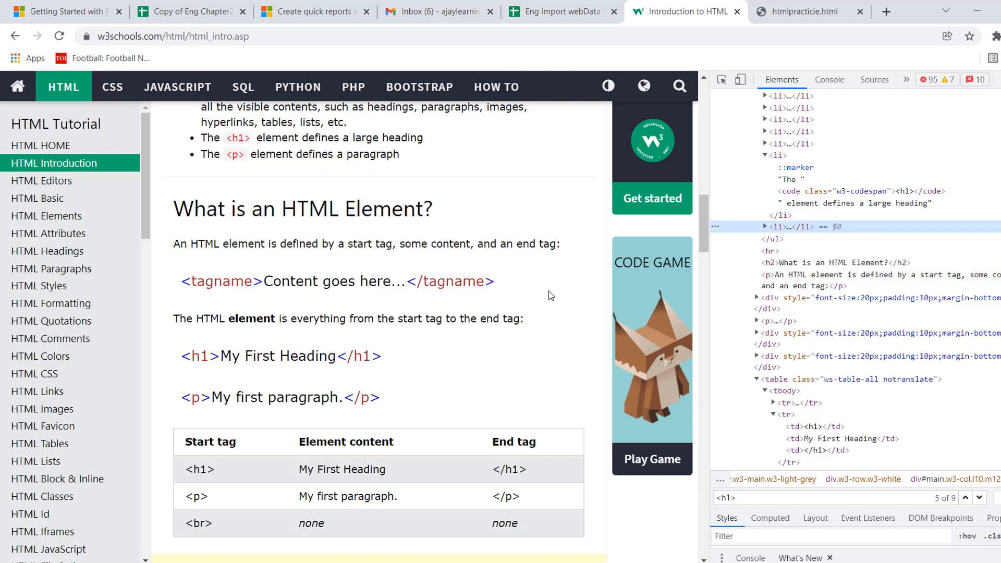
click(764, 227)
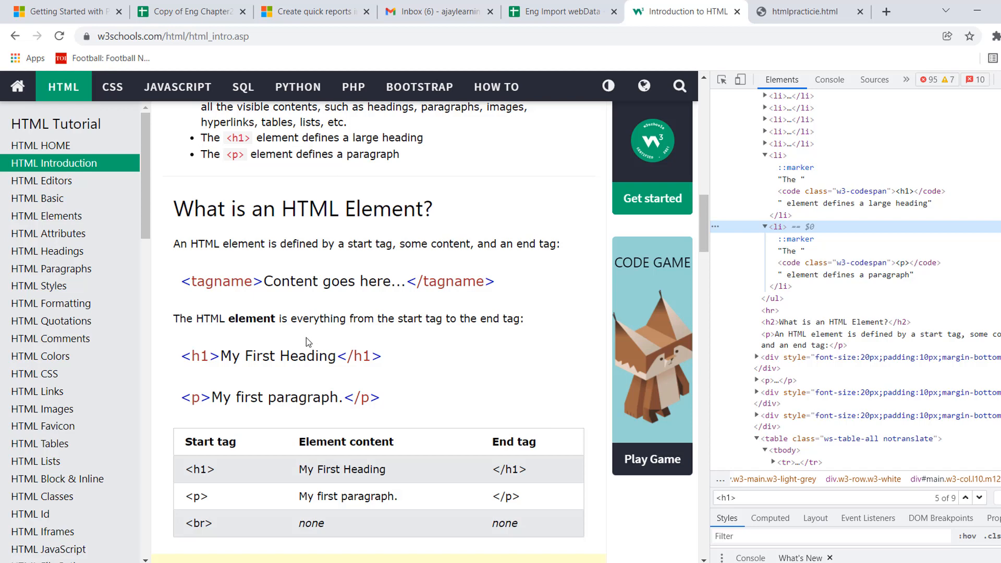
Return to the ptag sheet and review the split paragraph parts in D13 and E13.
click(548, 18)
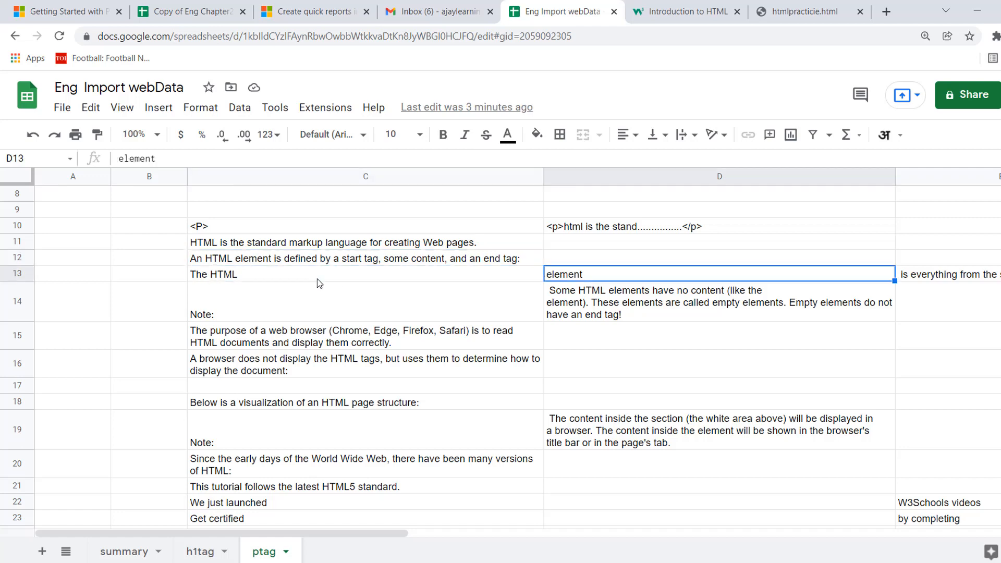
key(Right)
key(Left)
key(Right)
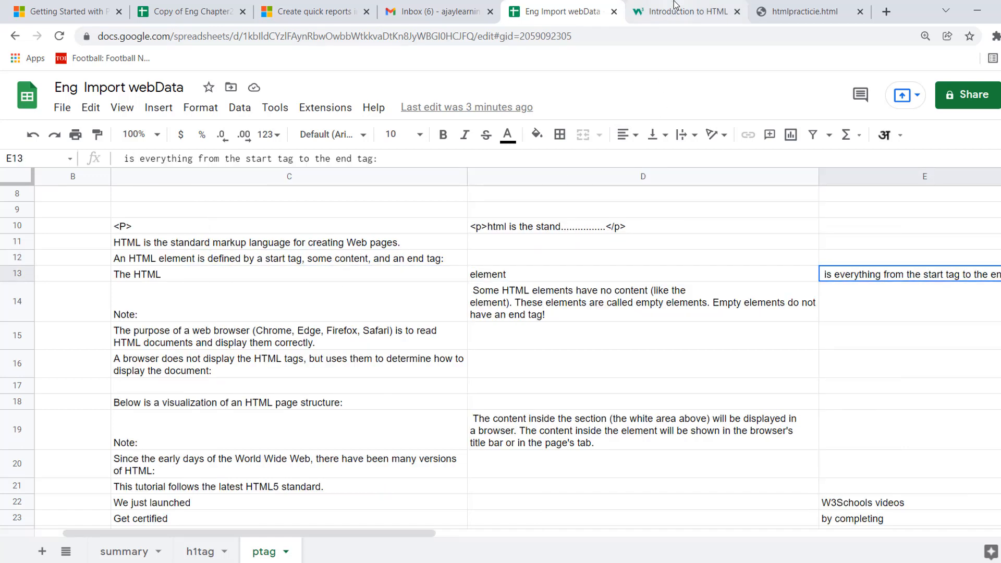
Switch to the w3schools page and inspect the bold word "element" in the paragraph starting "The HTML element is everything".
click(680, 14)
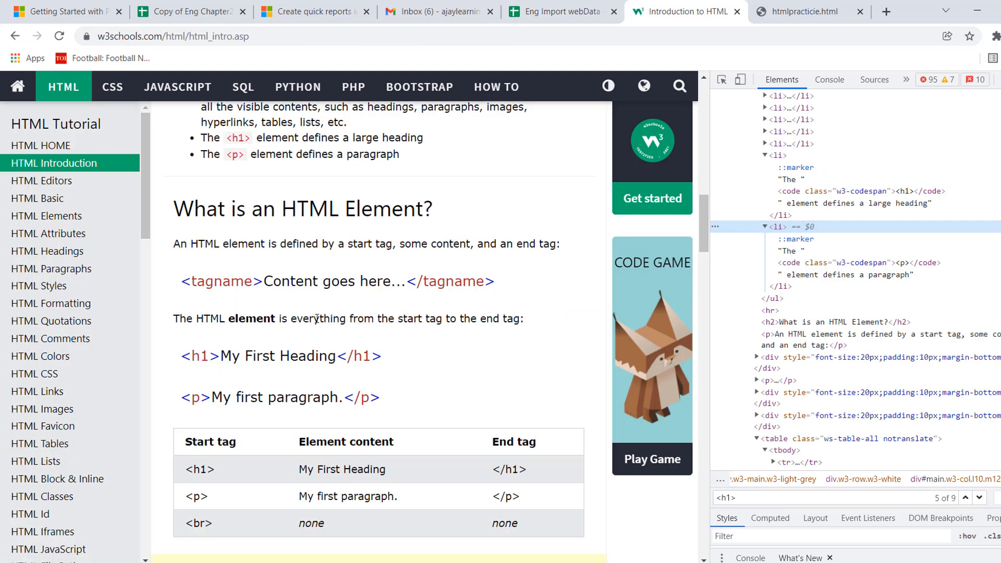
drag(554, 324, 178, 320)
click(175, 322)
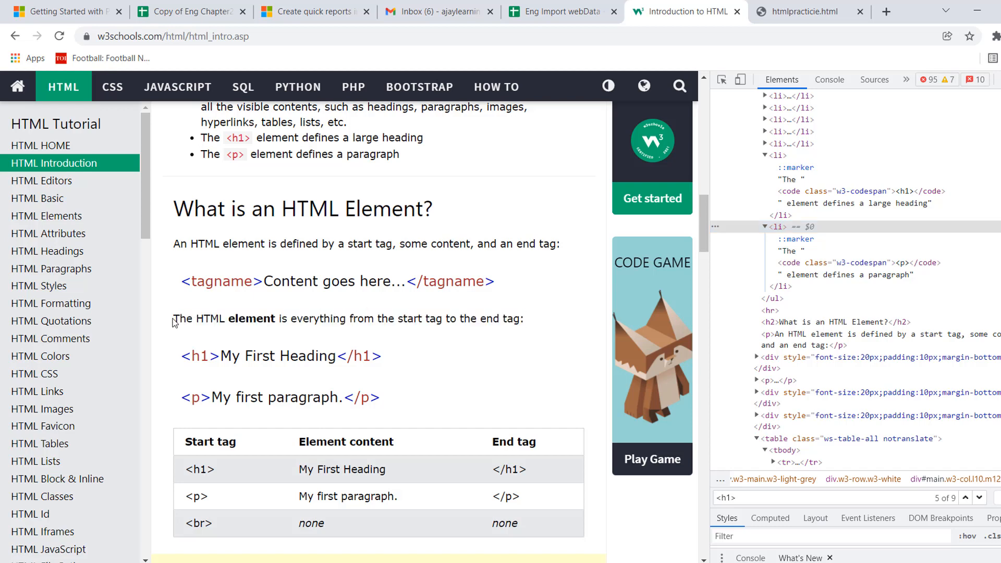
shift+click(530, 323)
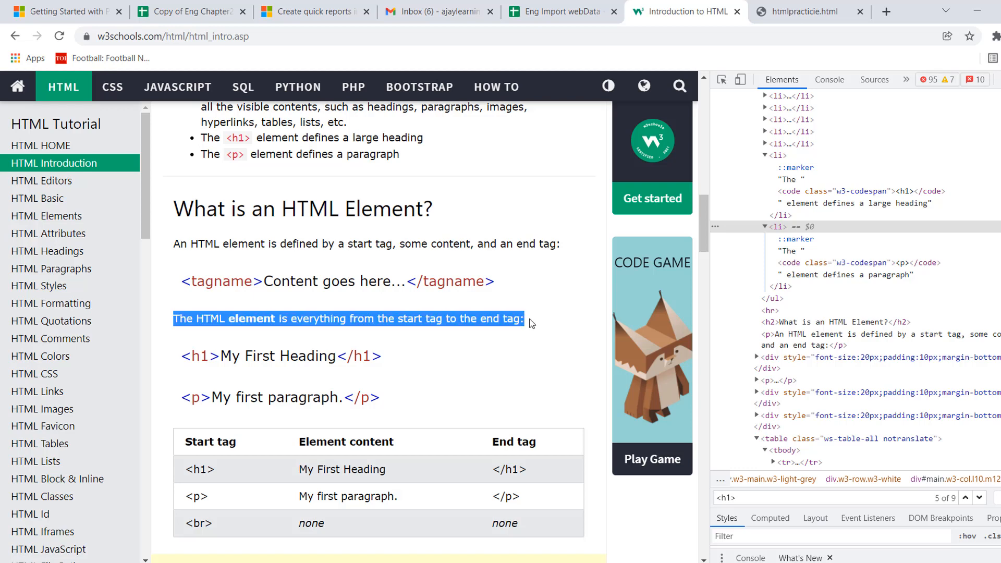
right_click(320, 323)
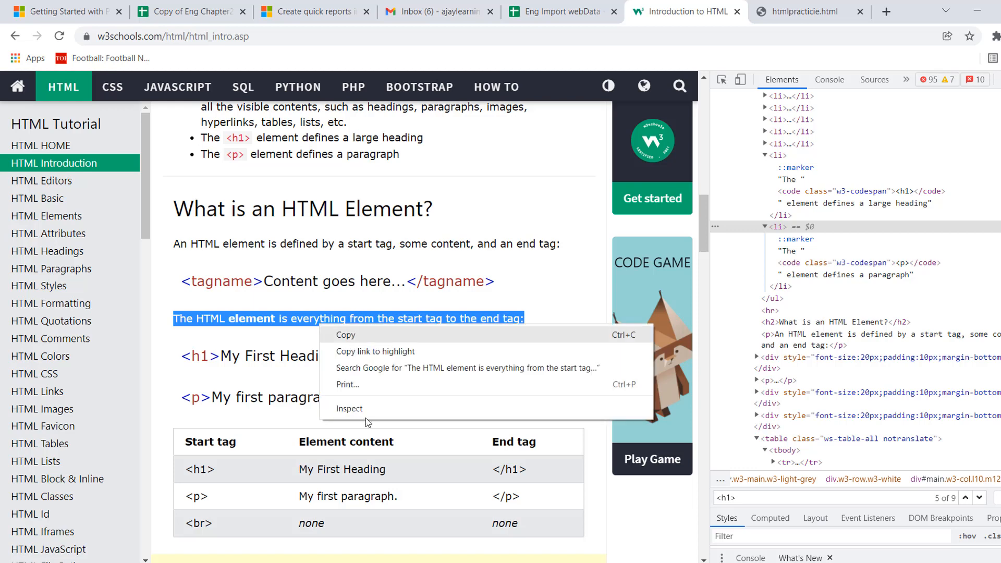
click(258, 337)
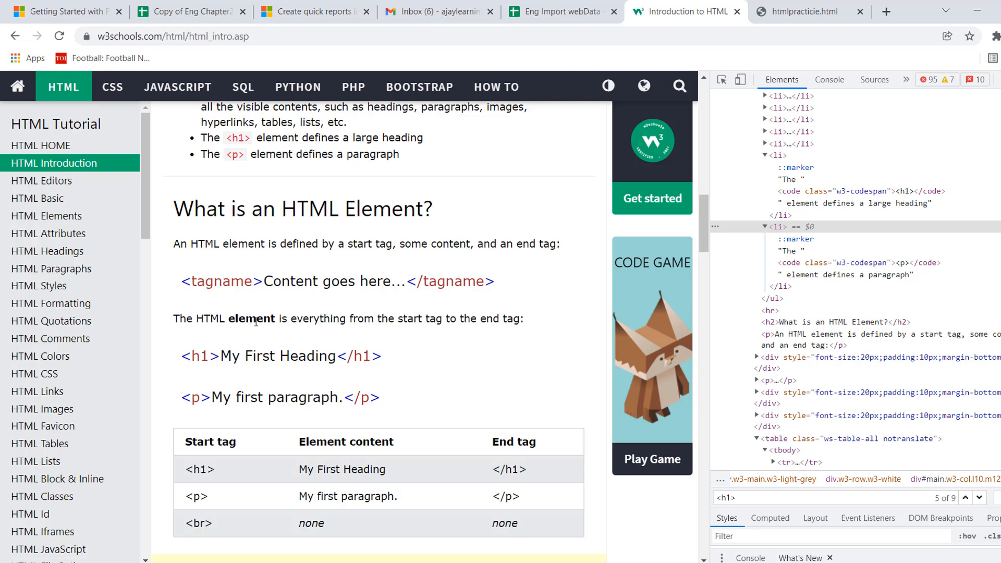
right_click(256, 321)
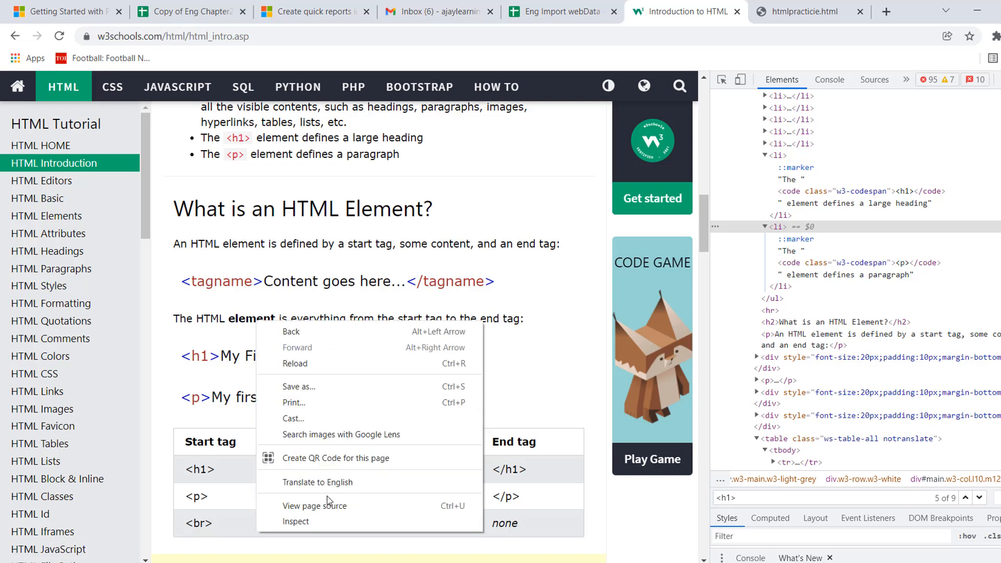
click(291, 530)
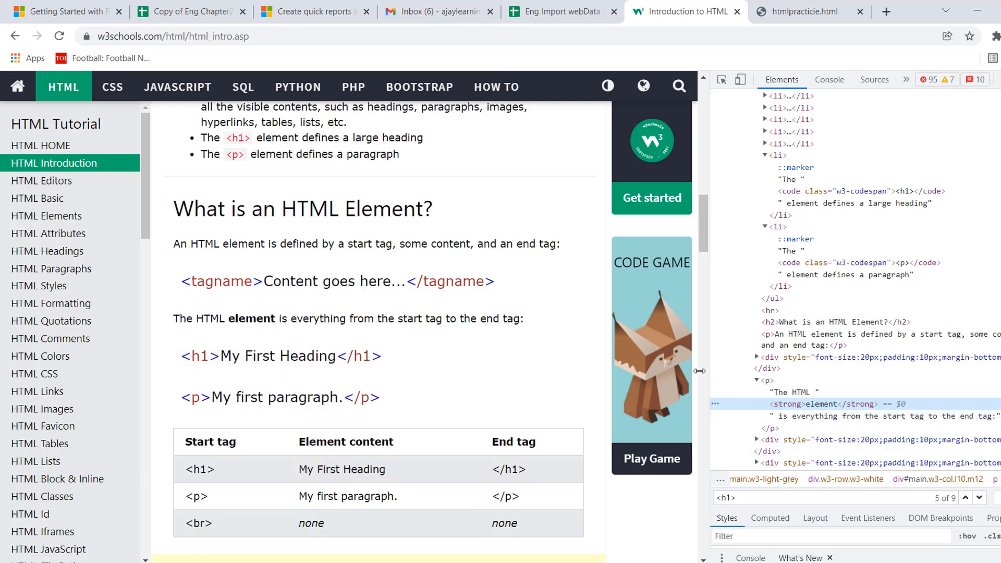
Widen the developer tools pane to read the p node containing the strong tag and its surrounding text.
drag(699, 376, 675, 375)
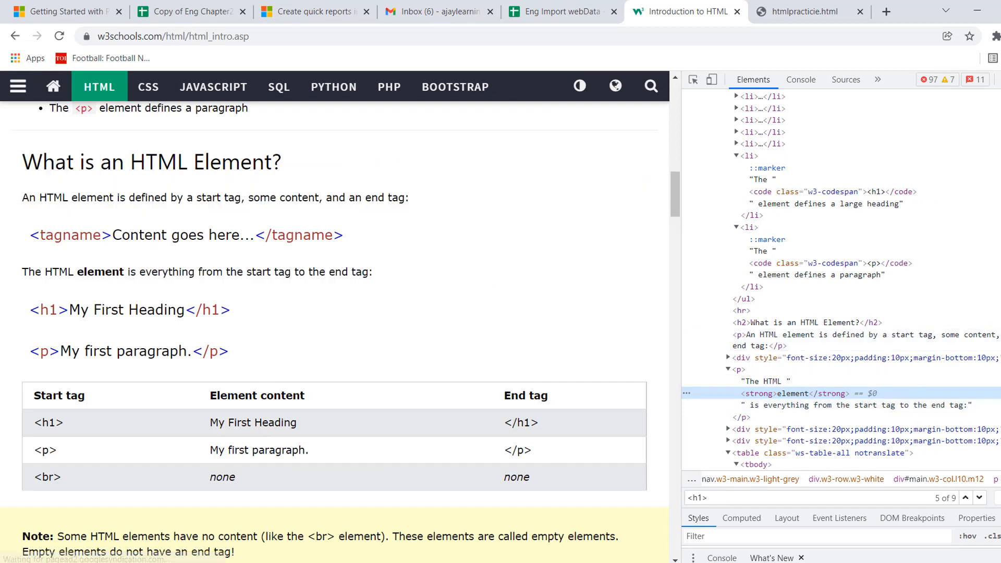
scroll(834, 339, down, 2)
scroll(782, 261, down, 1)
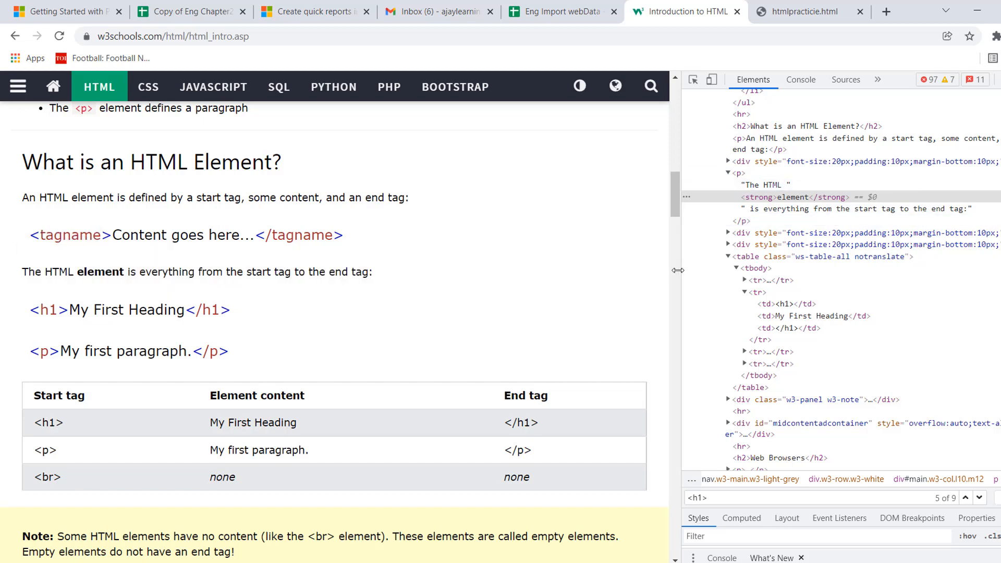
drag(677, 270, 543, 273)
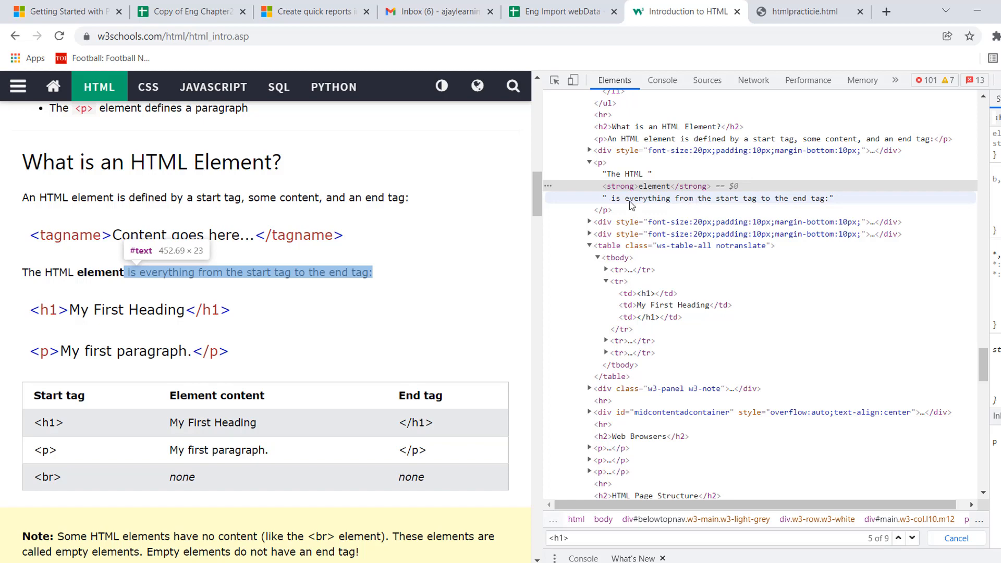
Return to the ptag sheet, review the split paragraph parts in row 13, and select C13:E13.
click(554, 13)
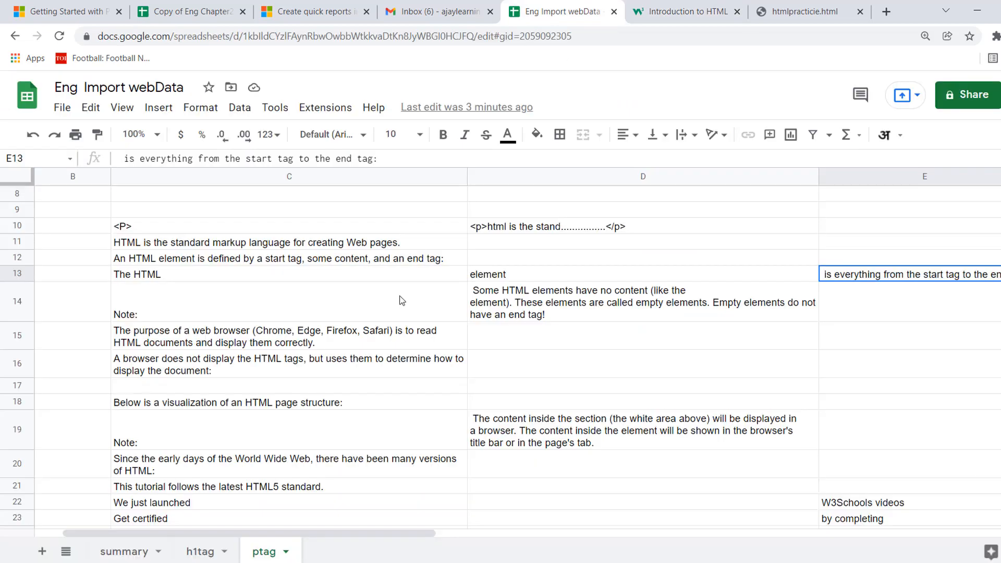
click(306, 279)
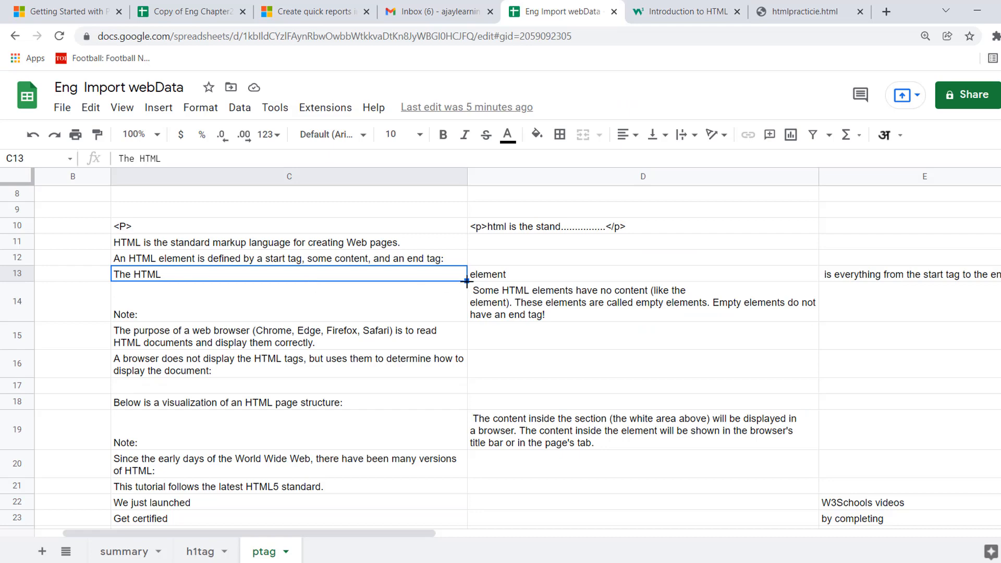
click(546, 280)
key(Right)
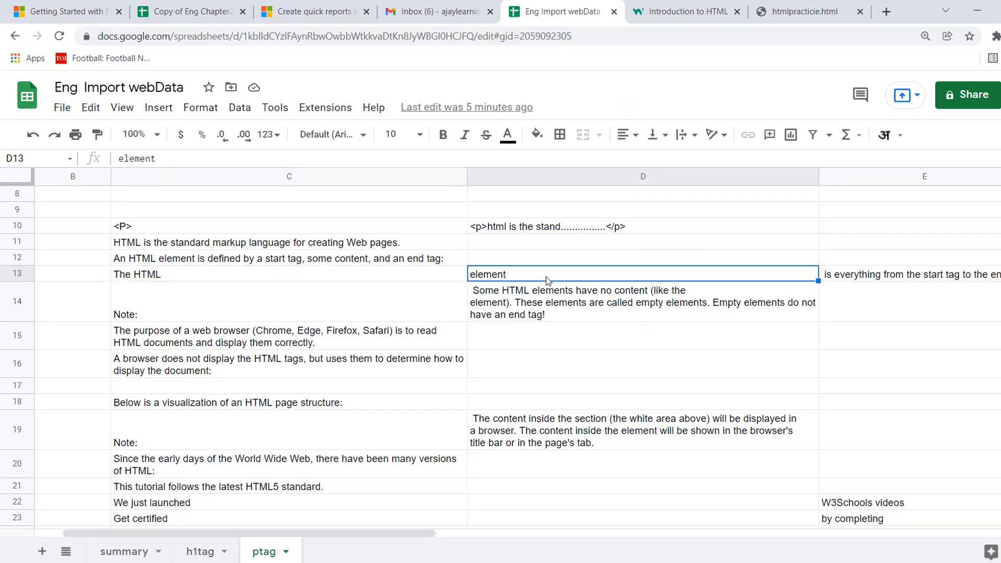
key(Left)
key(Right)
key(Right)
key(Right)
key(Left)
key(Left)
key(Left)
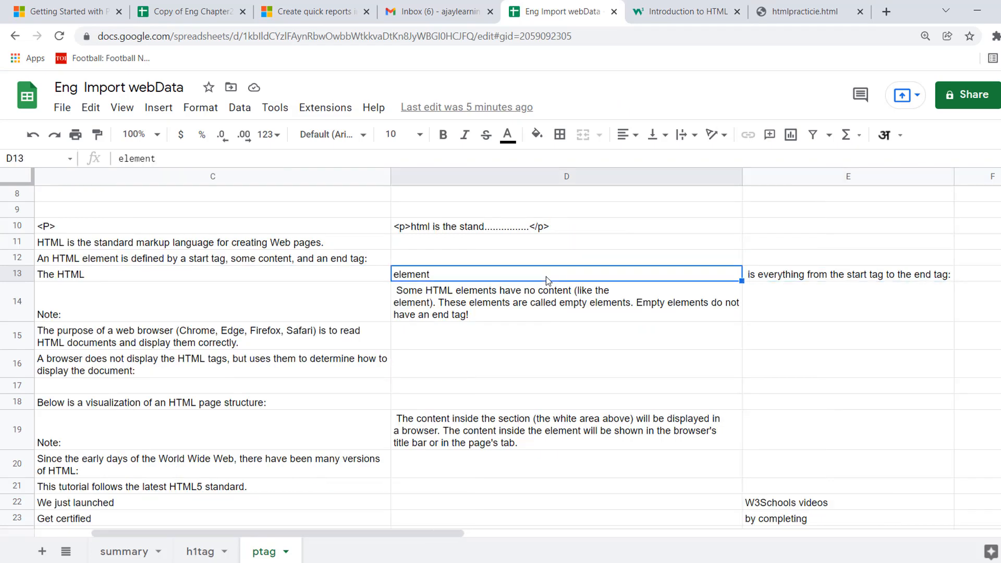
key(shift+Right)
key(shift+Right)
key(shift+Right)
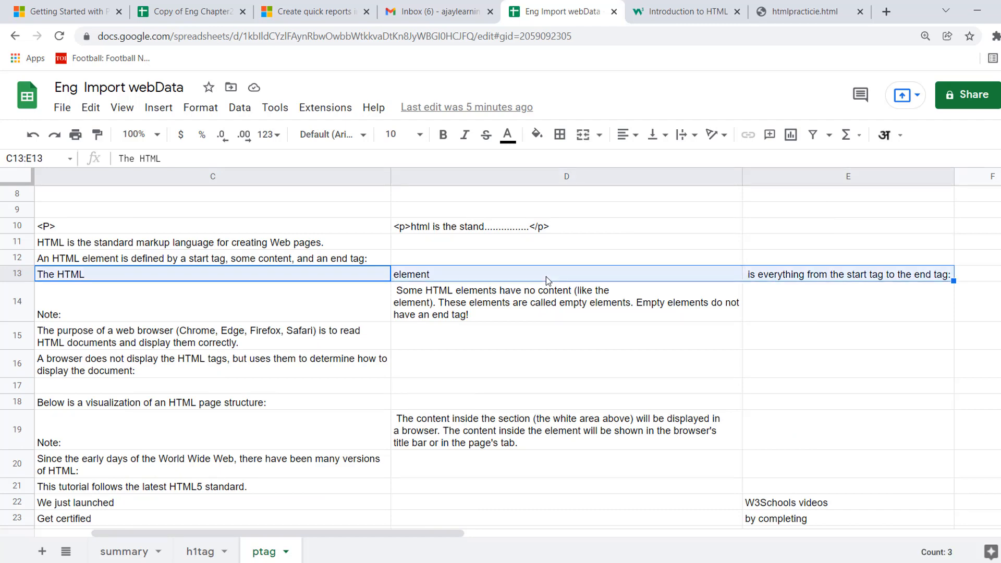
Review the imported paragraphs from C11 down to C14, select C14:D14, and check the note text in D14.
key(Left)
key(Up)
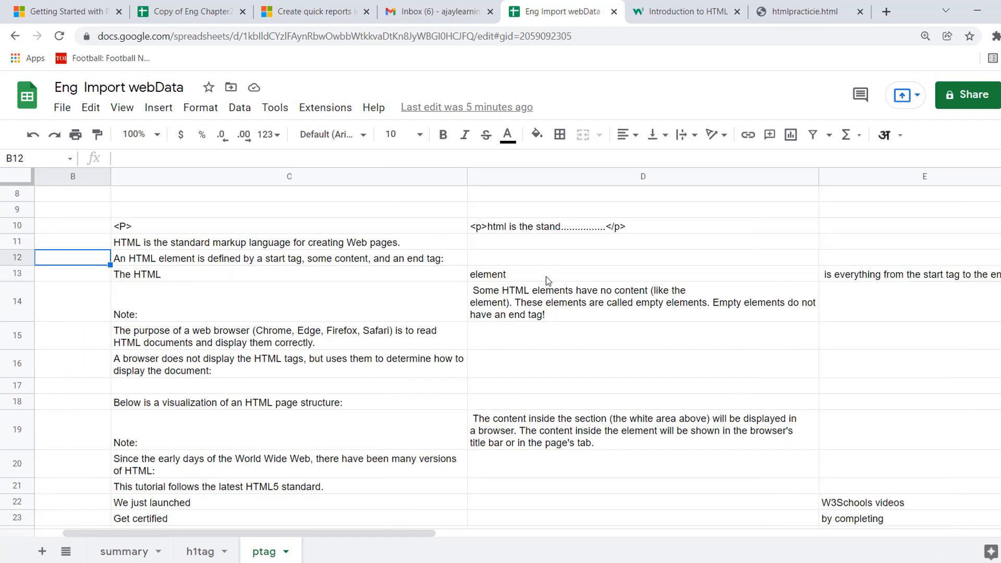
key(Right)
key(Up)
key(Down)
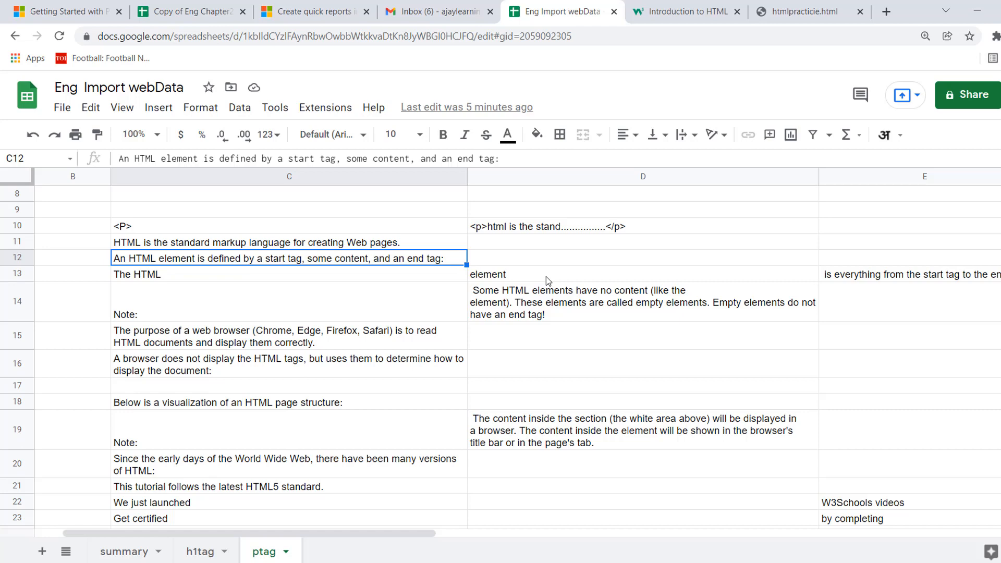
key(Down)
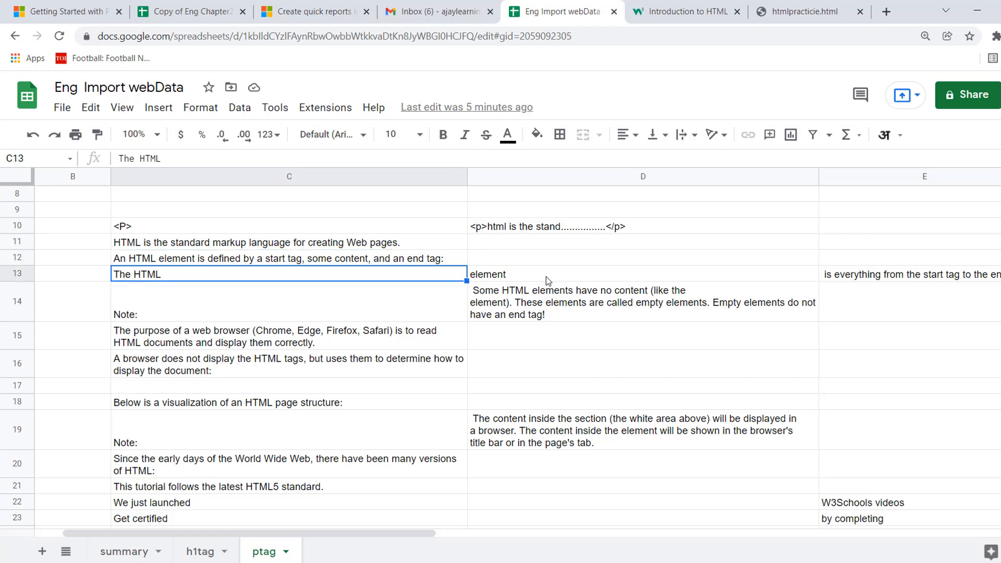
key(Down)
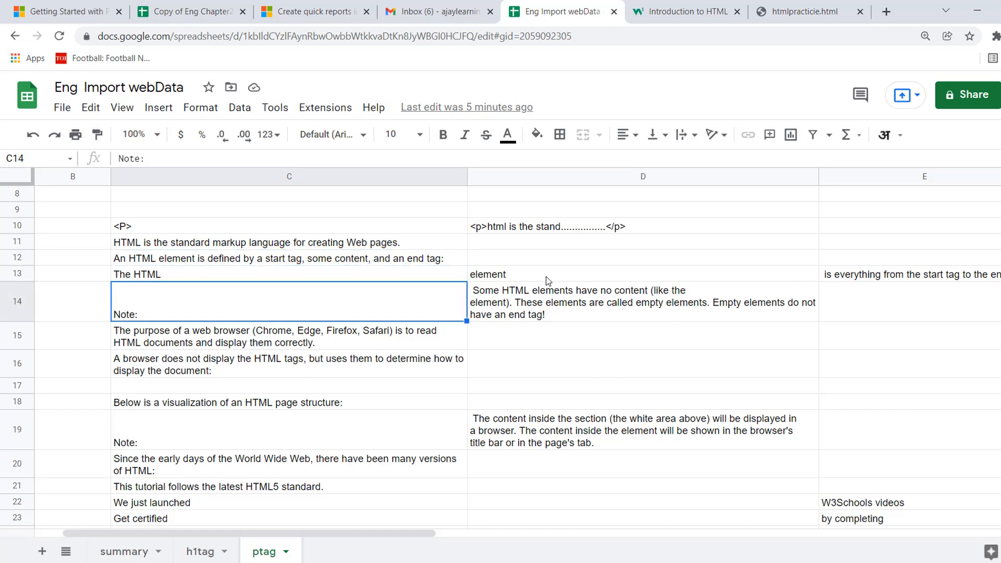
key(shift+Right)
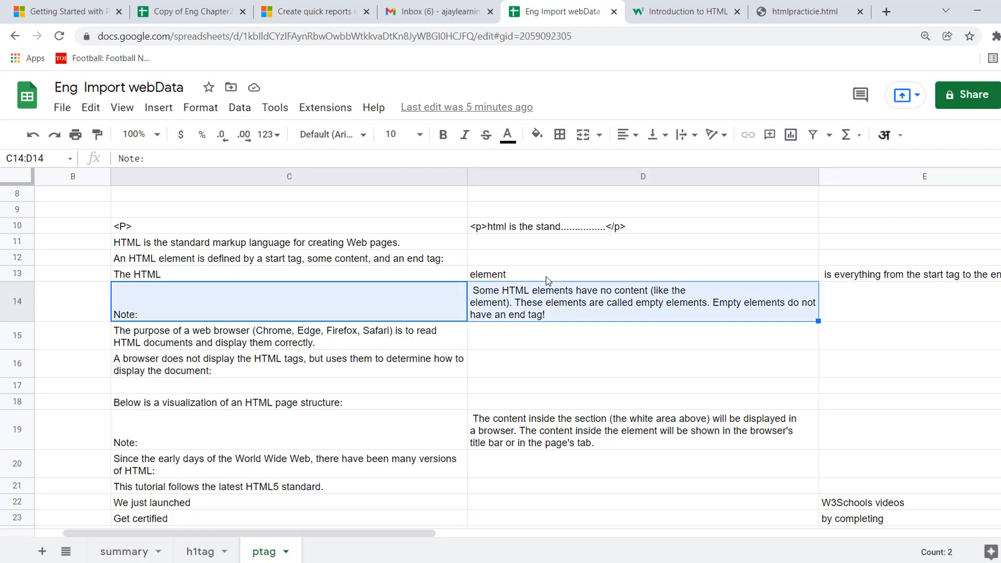
click(540, 304)
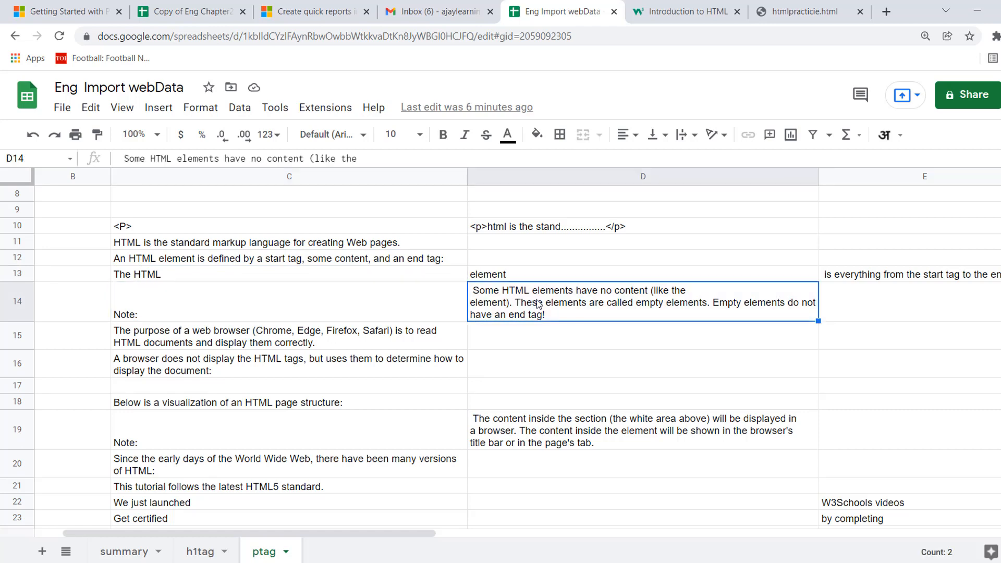
Switch to the w3schools page, inspect the yellow "Note: Some HTML elements have no content" paragraph, and expand its p node.
click(684, 9)
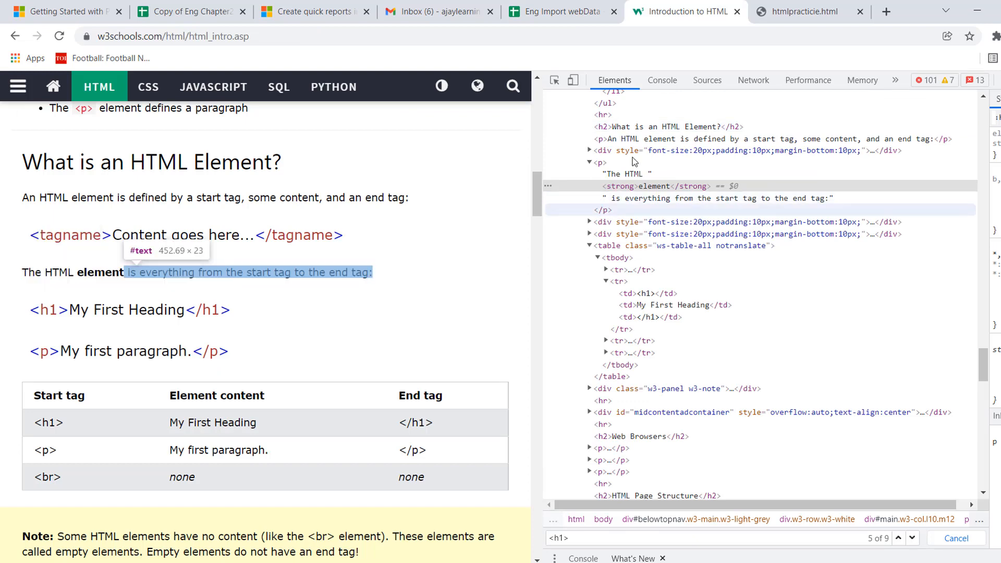
scroll(536, 209, down, 5)
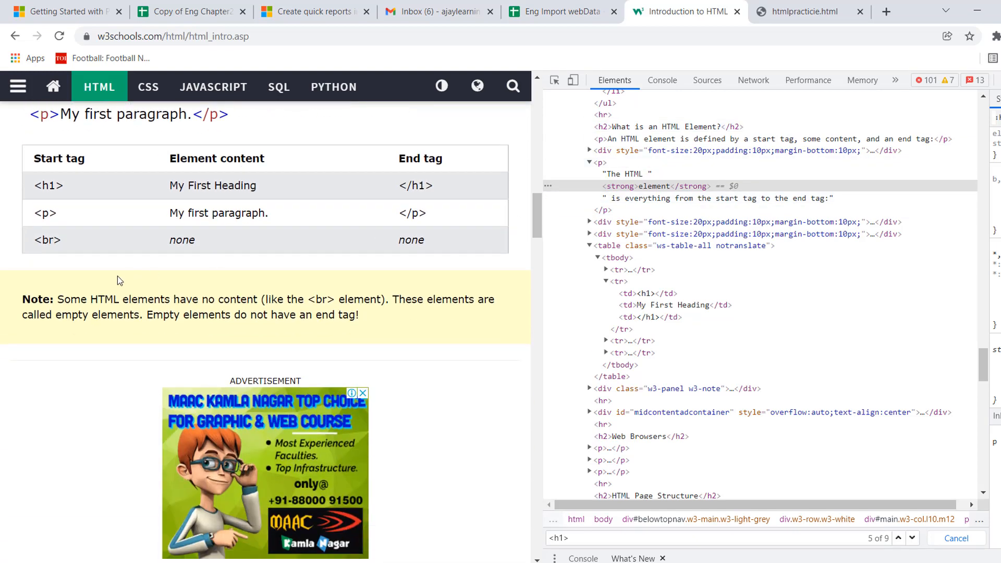
right_click(171, 294)
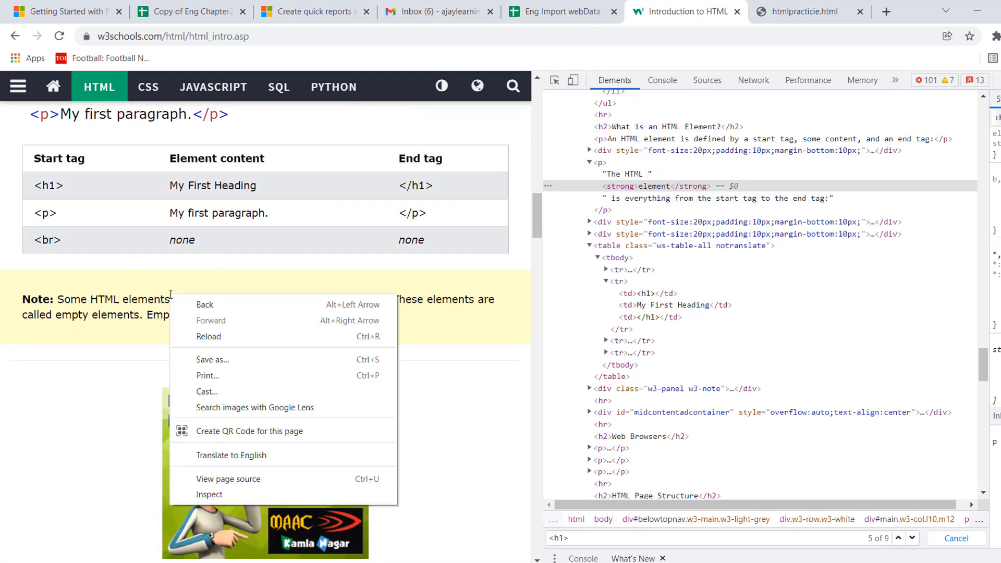
click(214, 496)
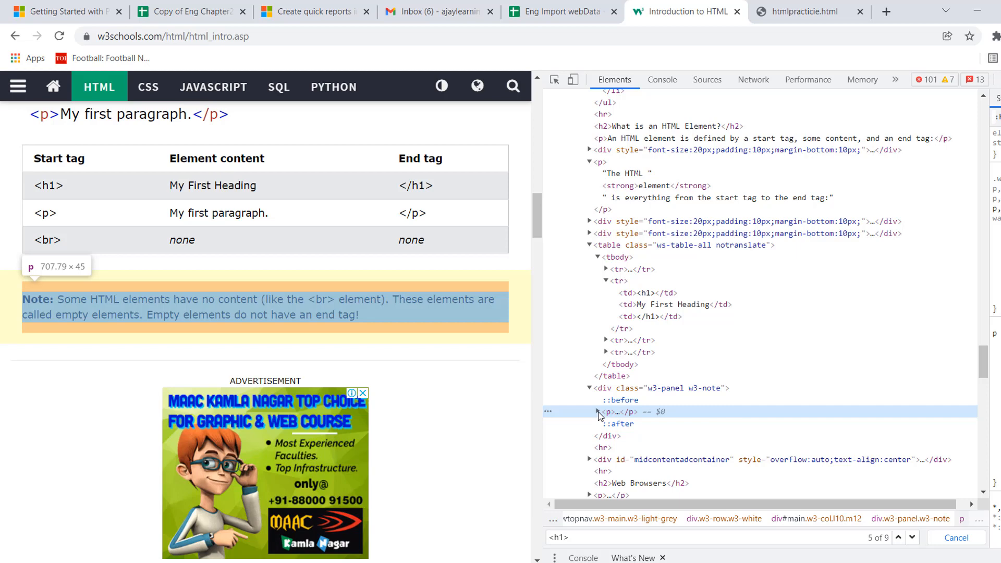
click(598, 411)
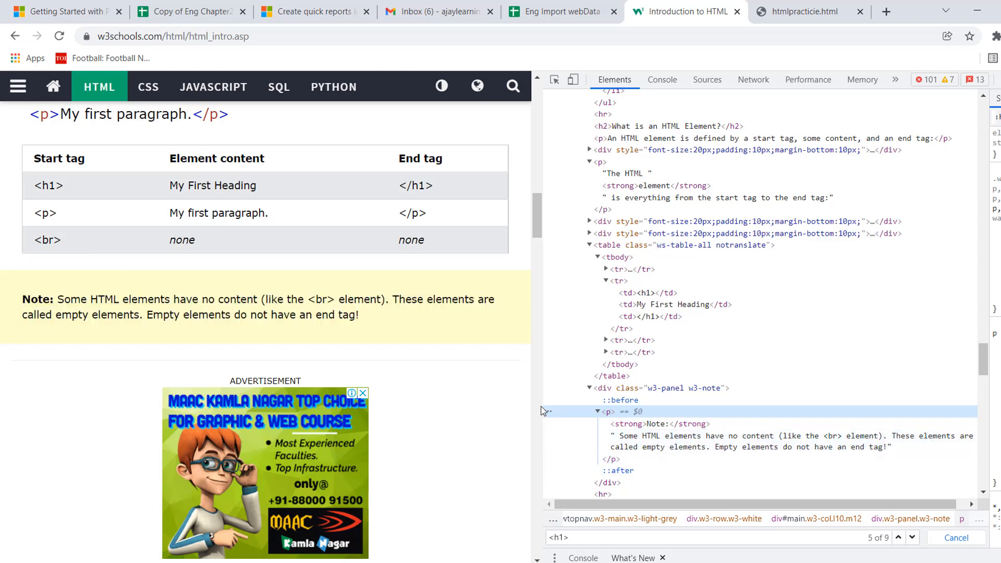
Enlarge the developer tools to read the note's full markup, and widen the page area again.
drag(546, 379, 241, 364)
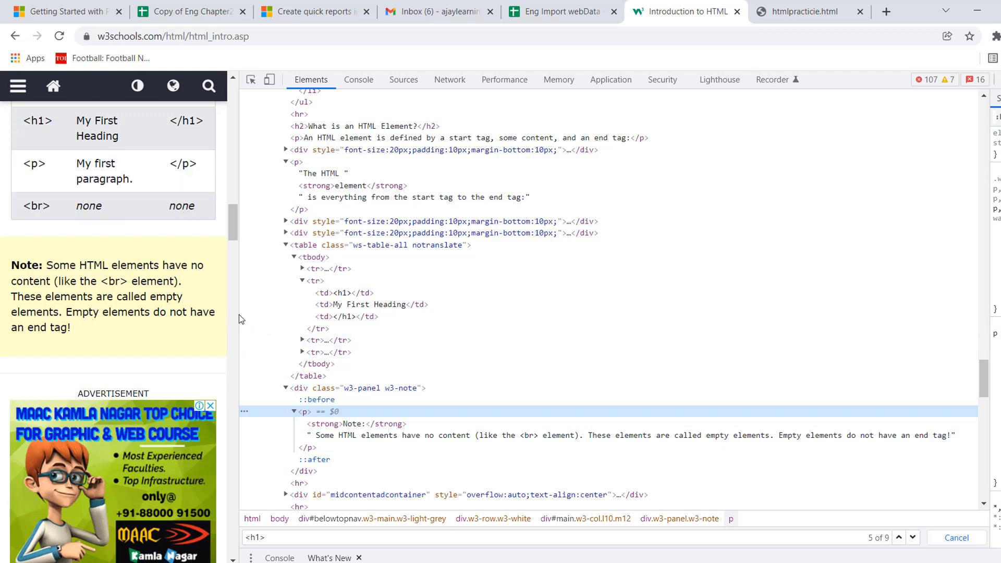
drag(239, 314, 576, 330)
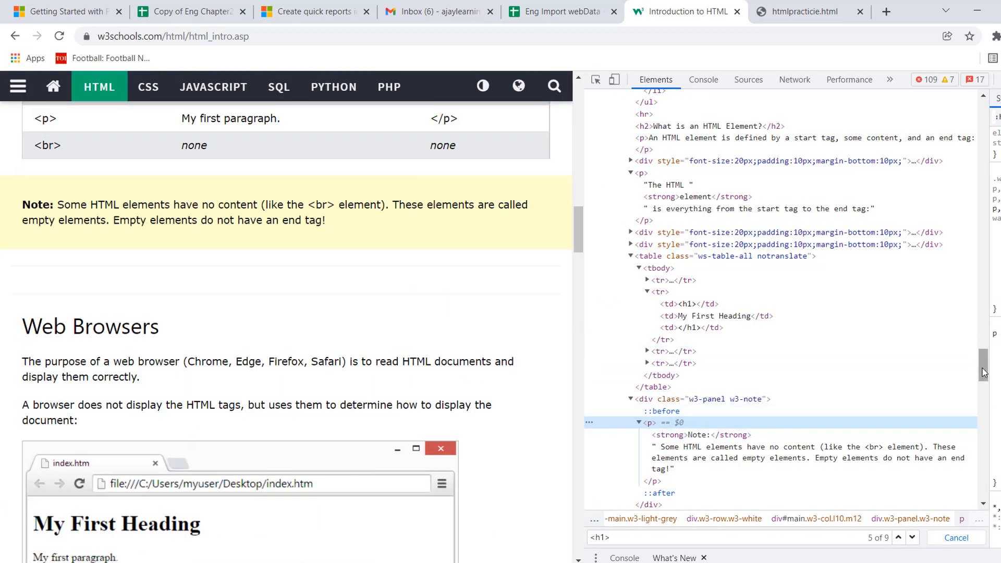
drag(983, 373, 984, 378)
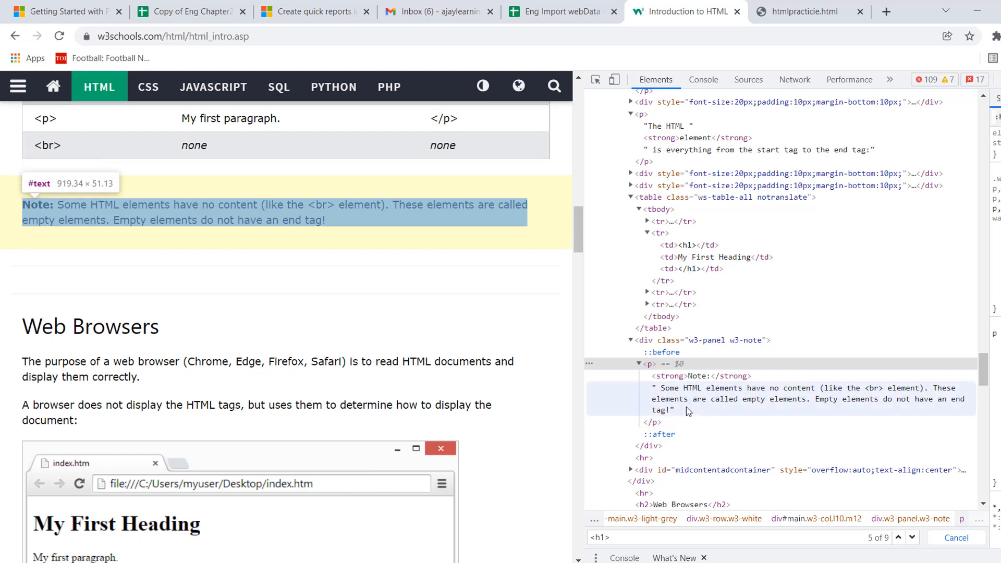
Return to the ptag sheet and compare the IMPORTXML formula in C11 with the imported paragraph parts in rows 12 to 14.
click(568, 16)
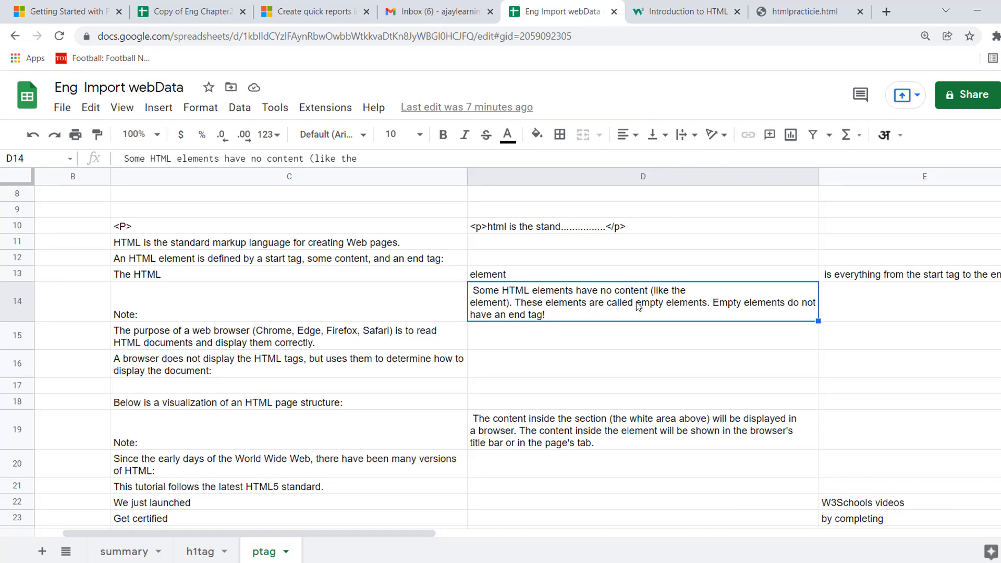
click(315, 233)
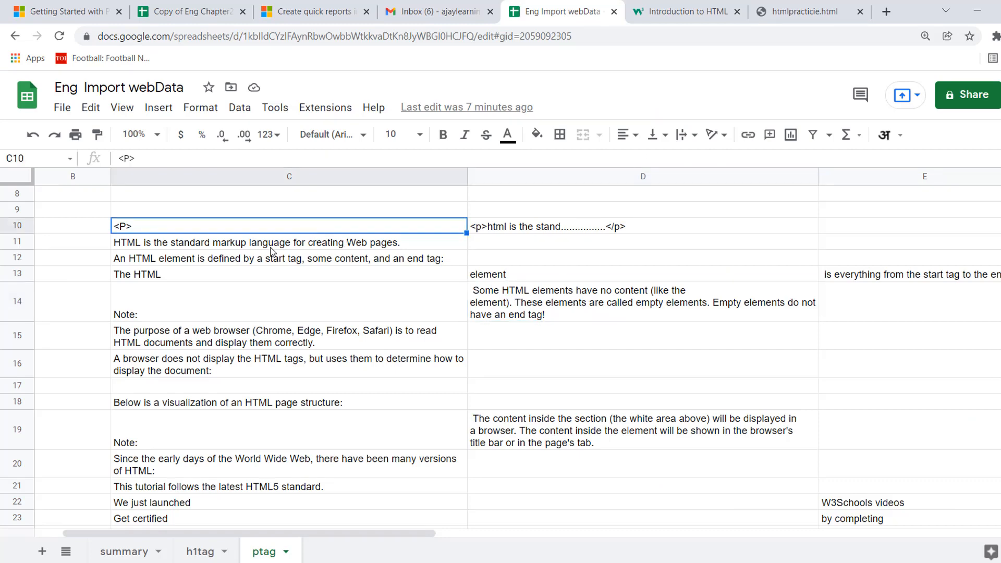
click(270, 248)
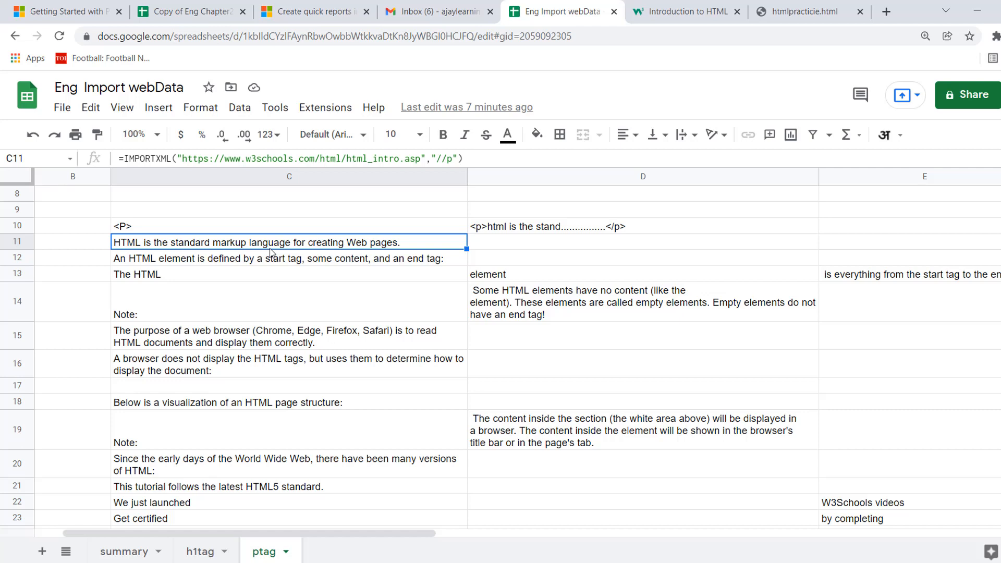
click(518, 298)
key(Up)
key(Left)
key(Up)
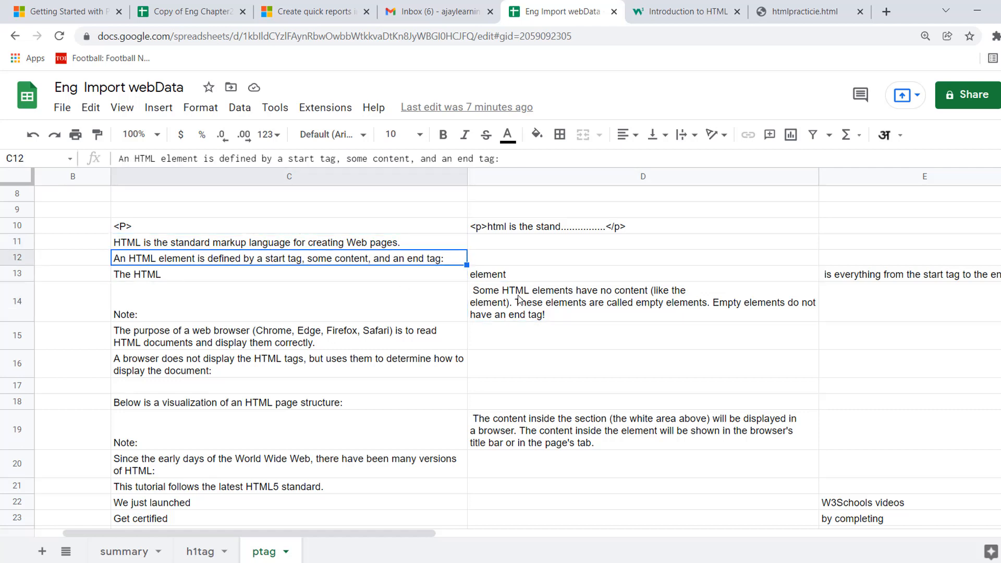
key(Up)
key(Down)
key(Right)
key(Down)
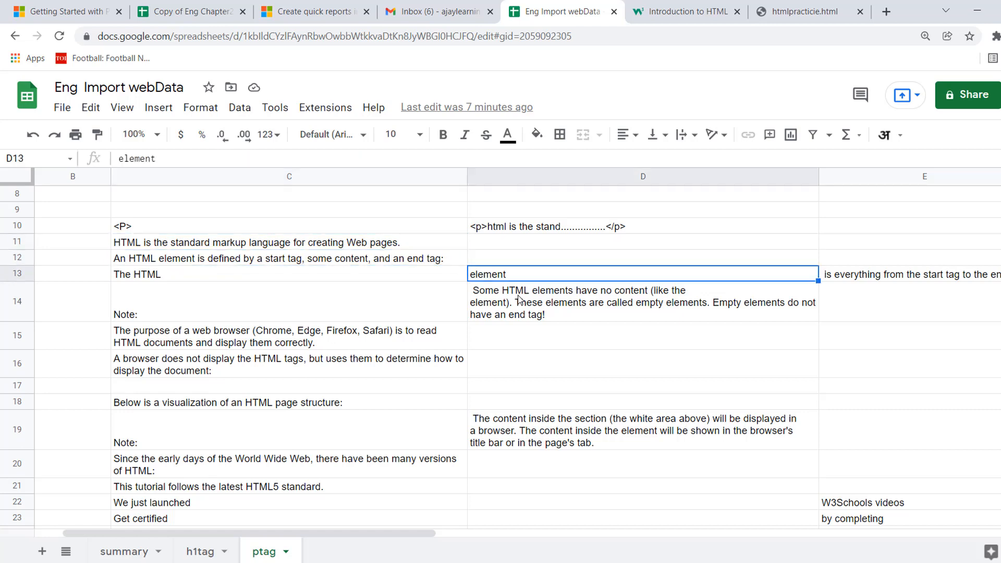
key(Down)
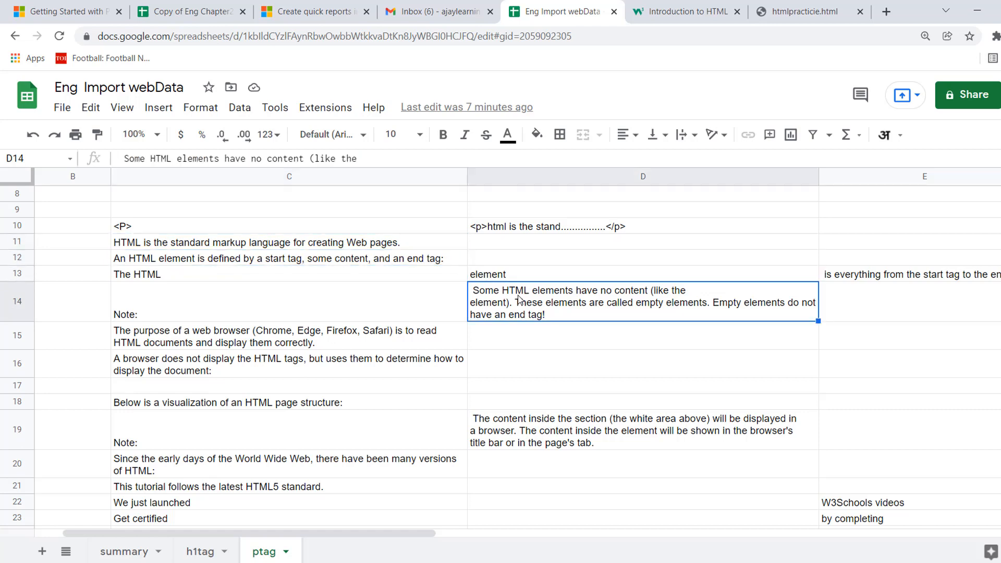
key(Up)
key(Left)
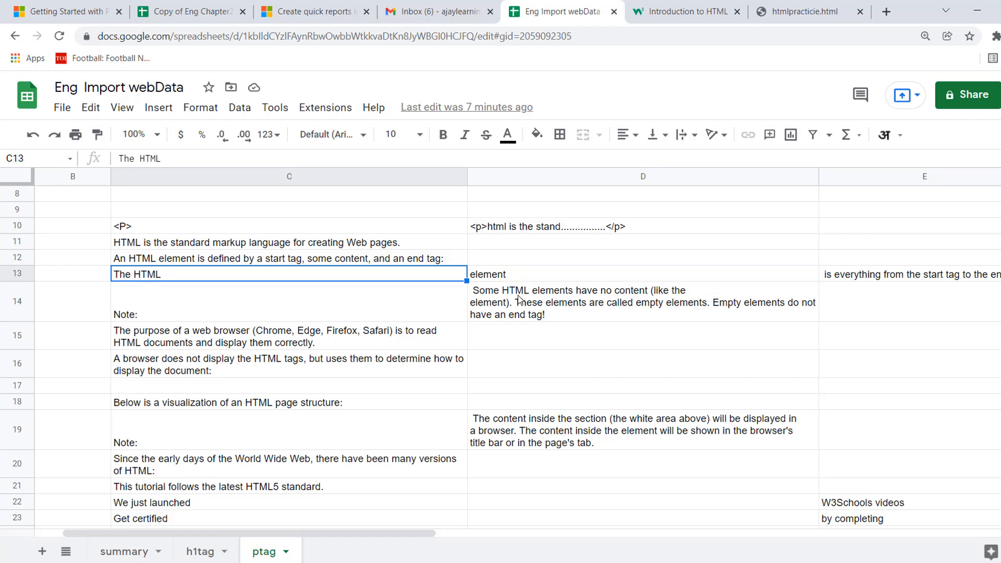
Remove the slashes from the XPath query of the IMPORTXML formula in C11, leaving "p", and check the cell.
key(ctrl+Left)
key(ctrl+Up)
key(ctrl+Up)
key(ctrl+Up)
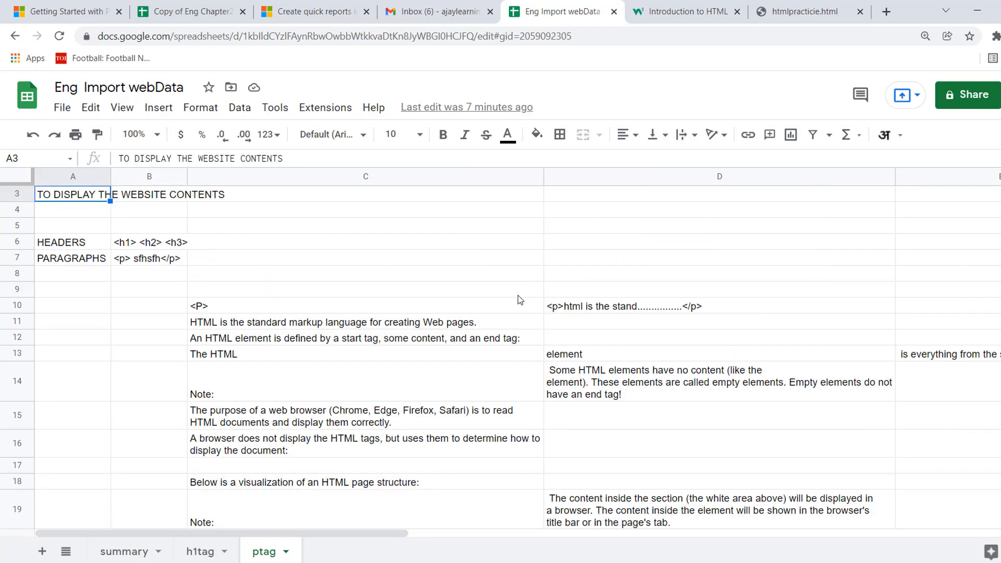
click(406, 324)
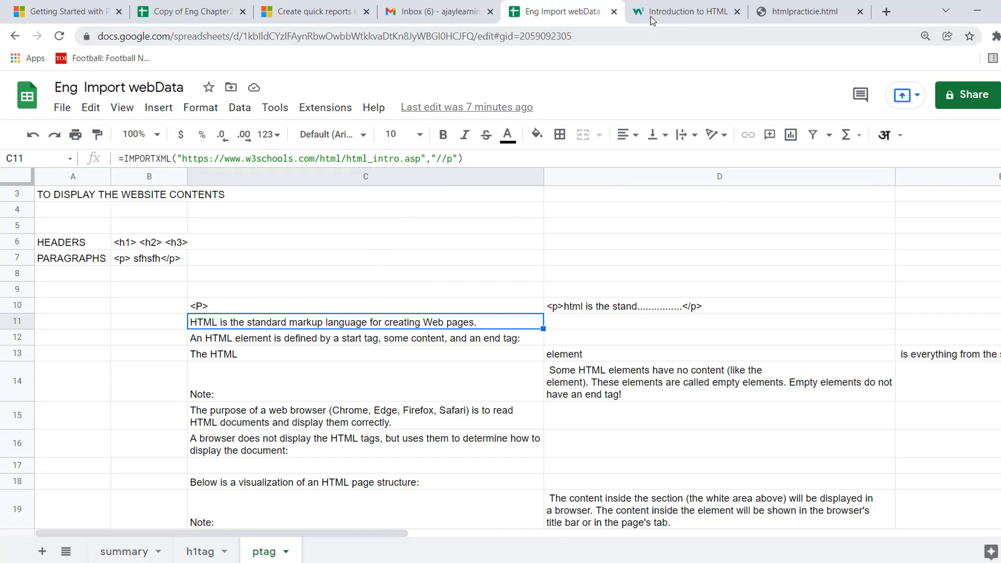
click(447, 160)
key(BackSpace)
key(Return)
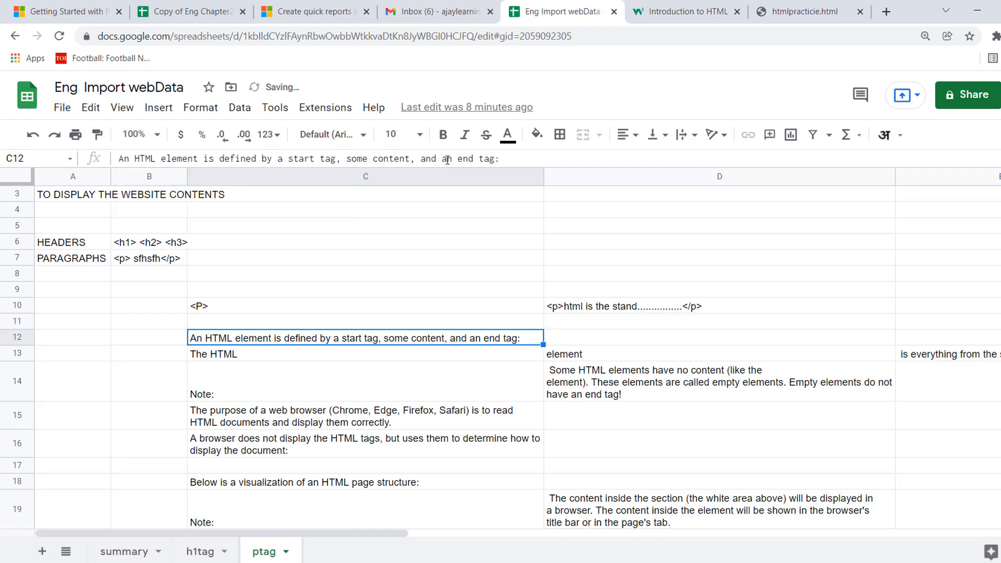
key(Up)
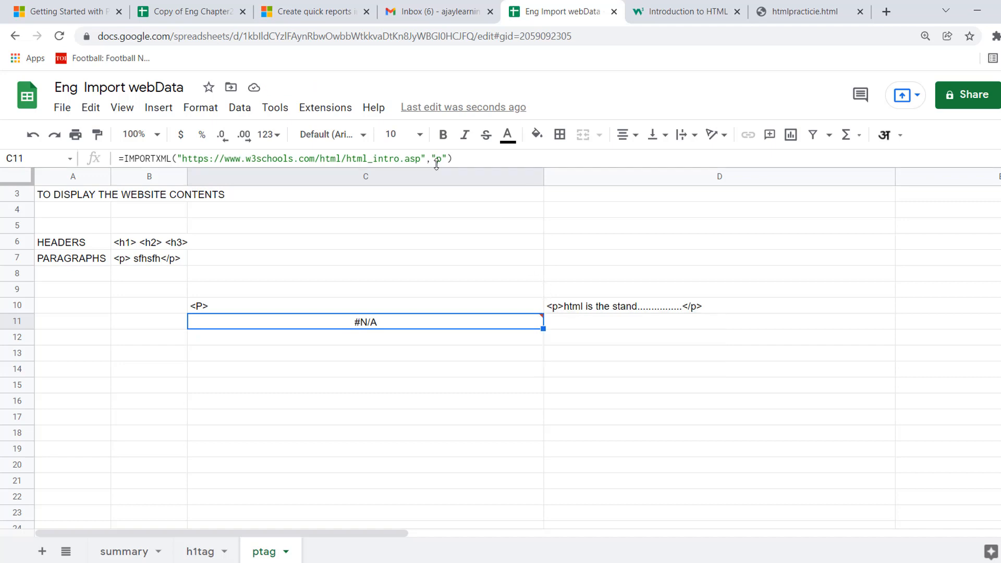
Restore the XPath query of the IMPORTXML formula in C11 to "//p" and recheck the formula.
text(/)
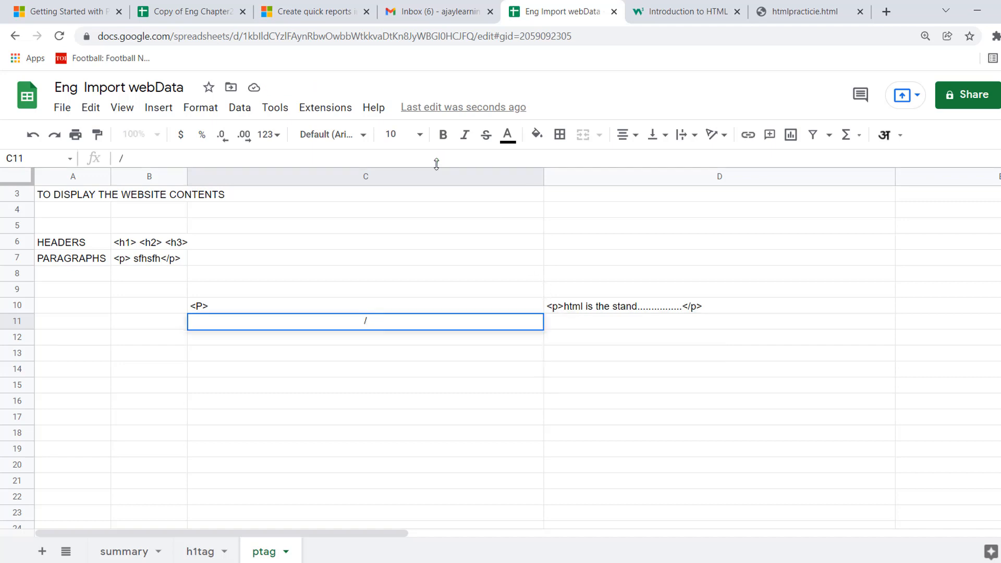
key(Escape)
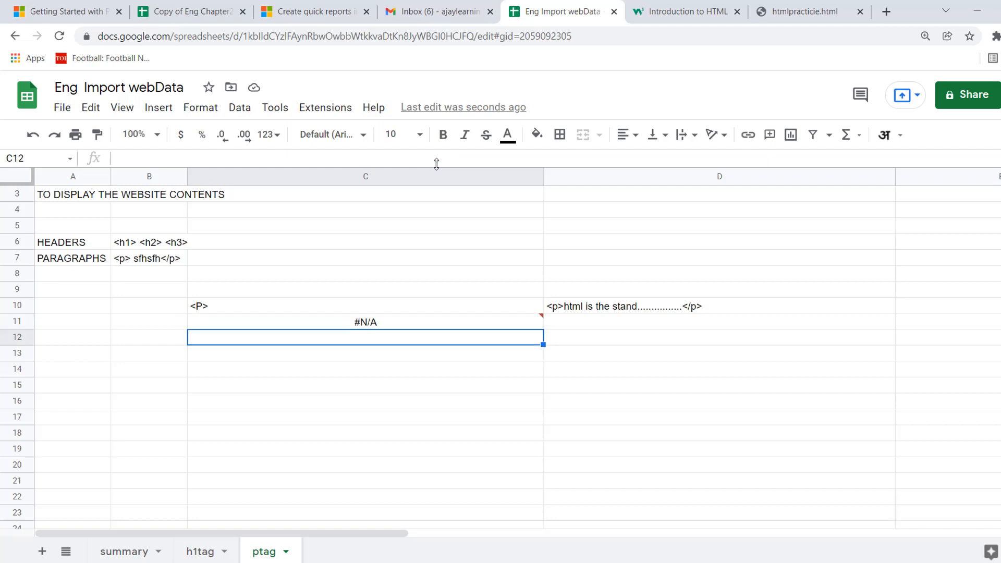
click(437, 158)
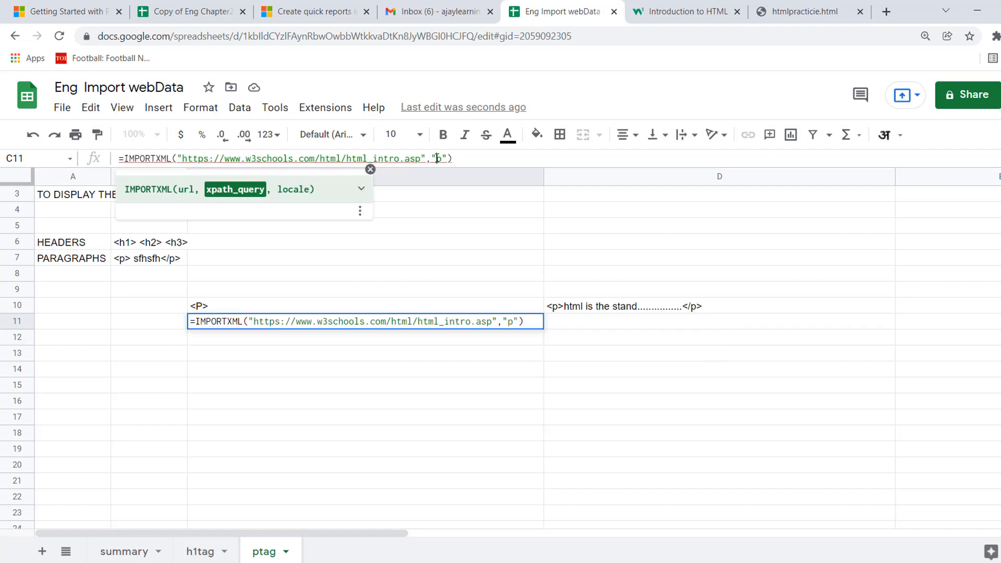
text(//)
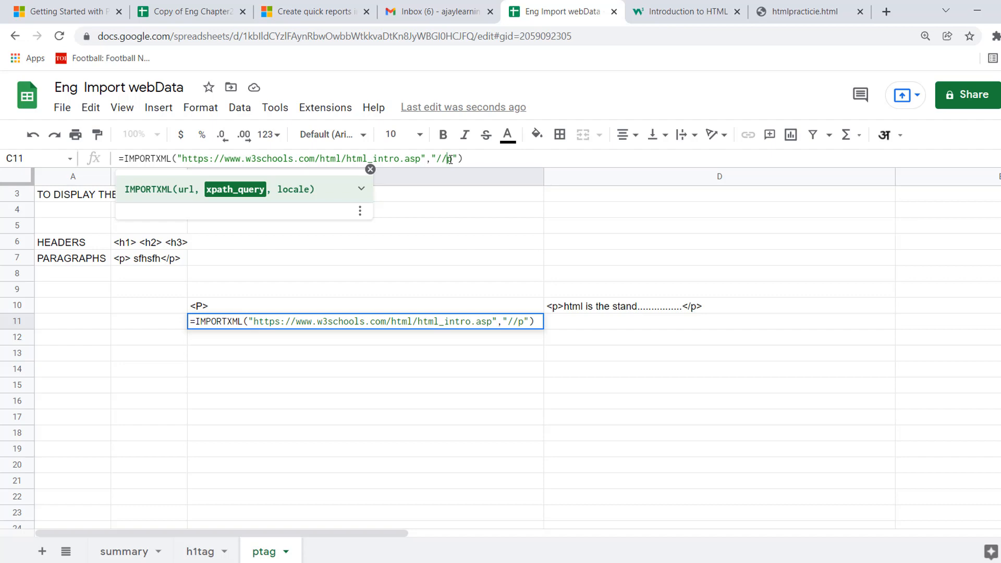
key(Return)
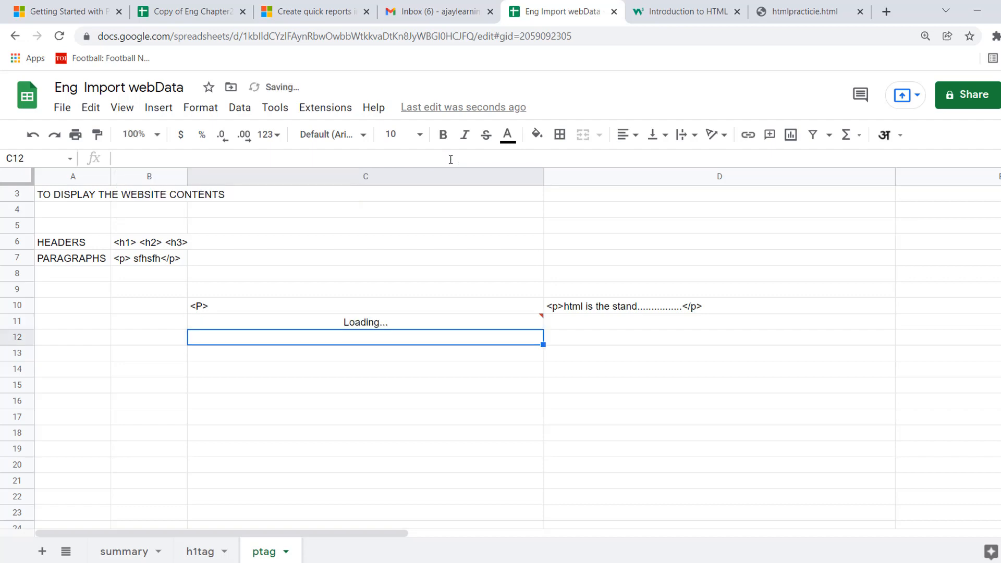
key(Up)
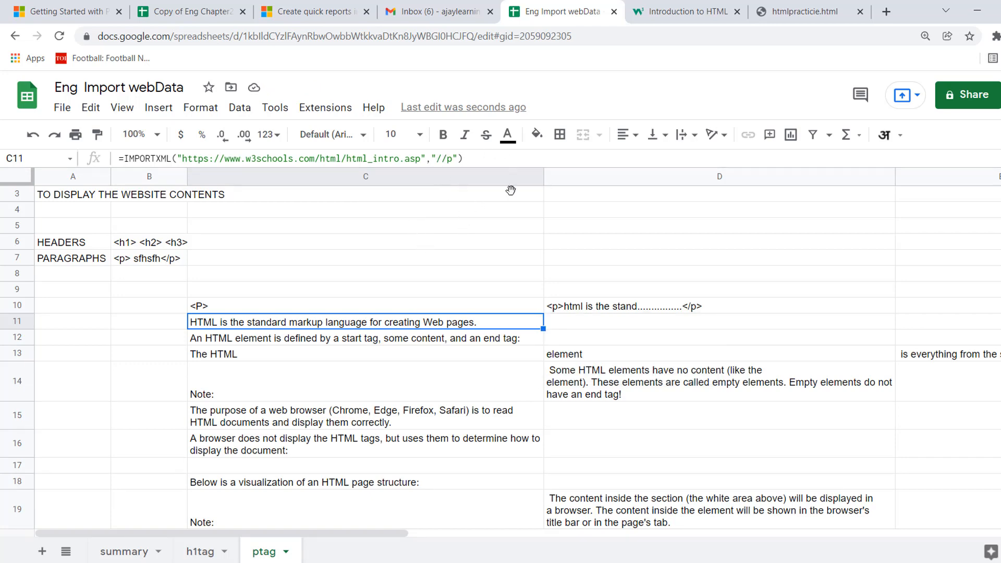
click(452, 248)
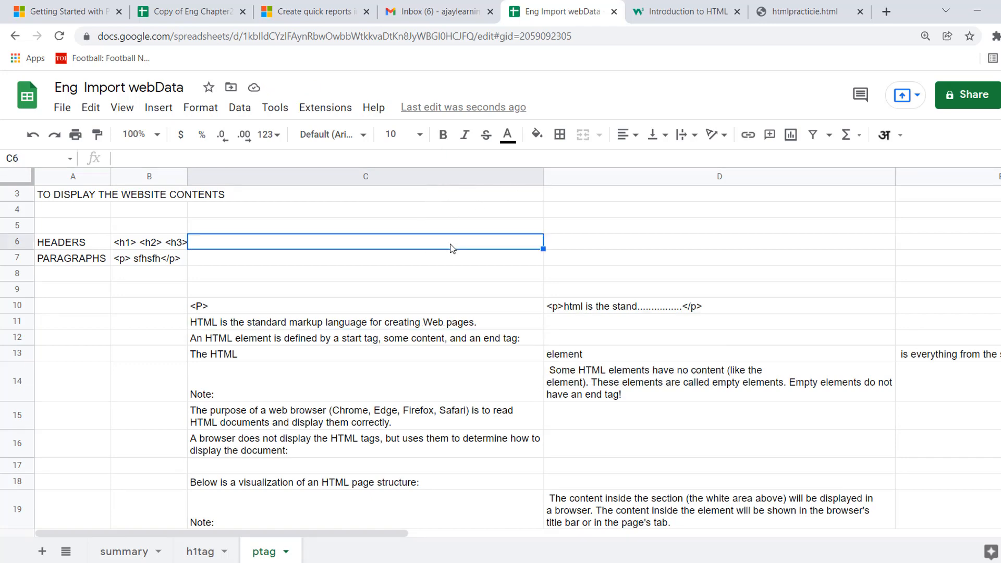